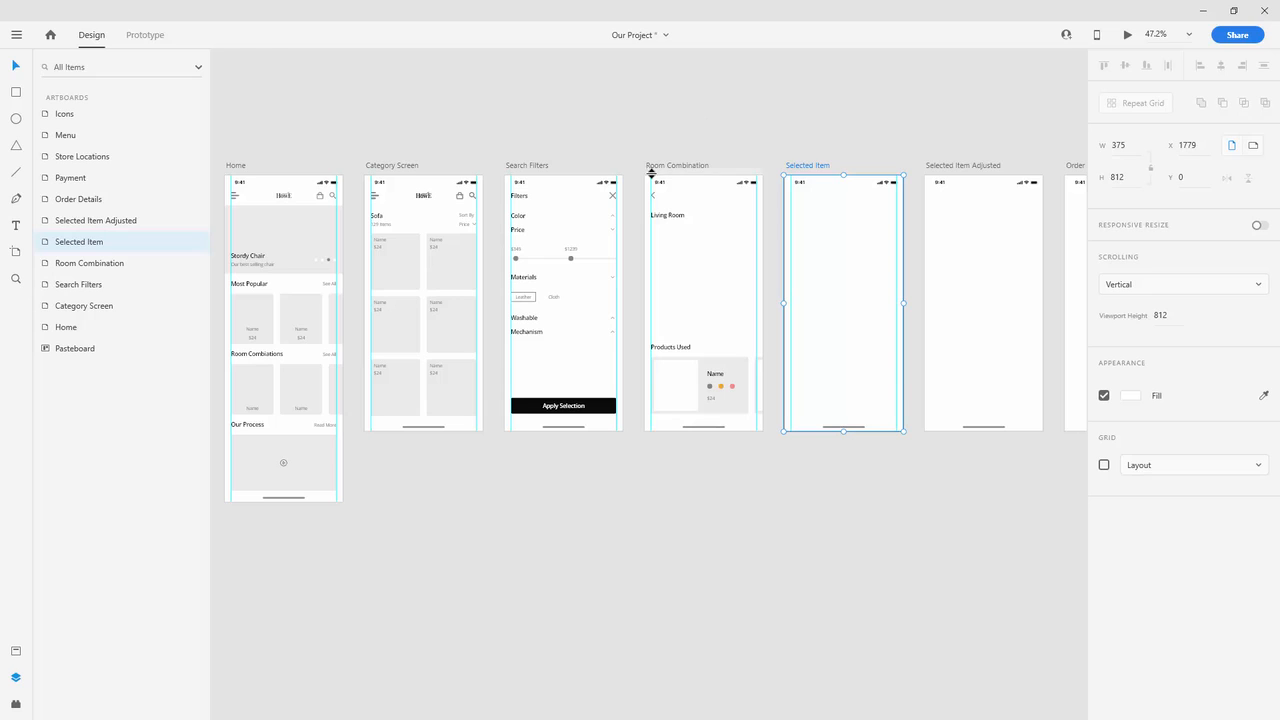
# Step: Copy the back arrow from the Room Combination artboard into the Selected Item artboard
pyautogui.click(655, 201)
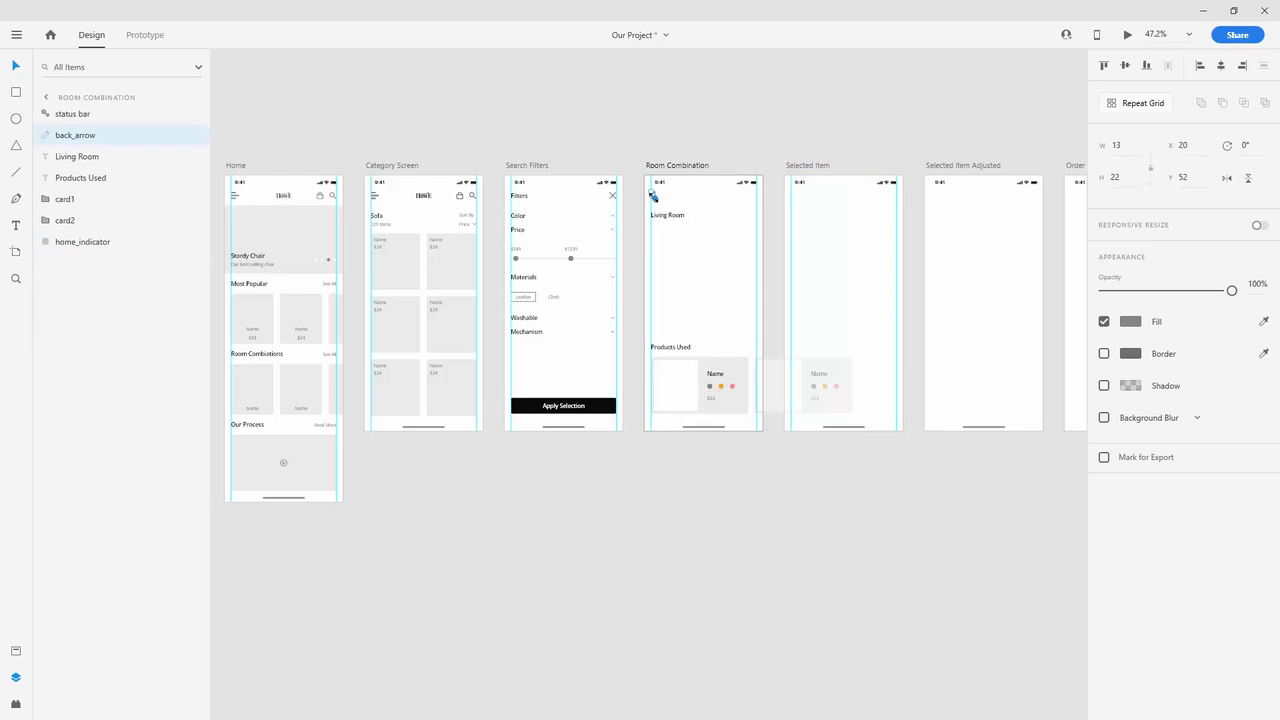
pyautogui.click(826, 216)
pyautogui.hotkey('ctrl', 'v')
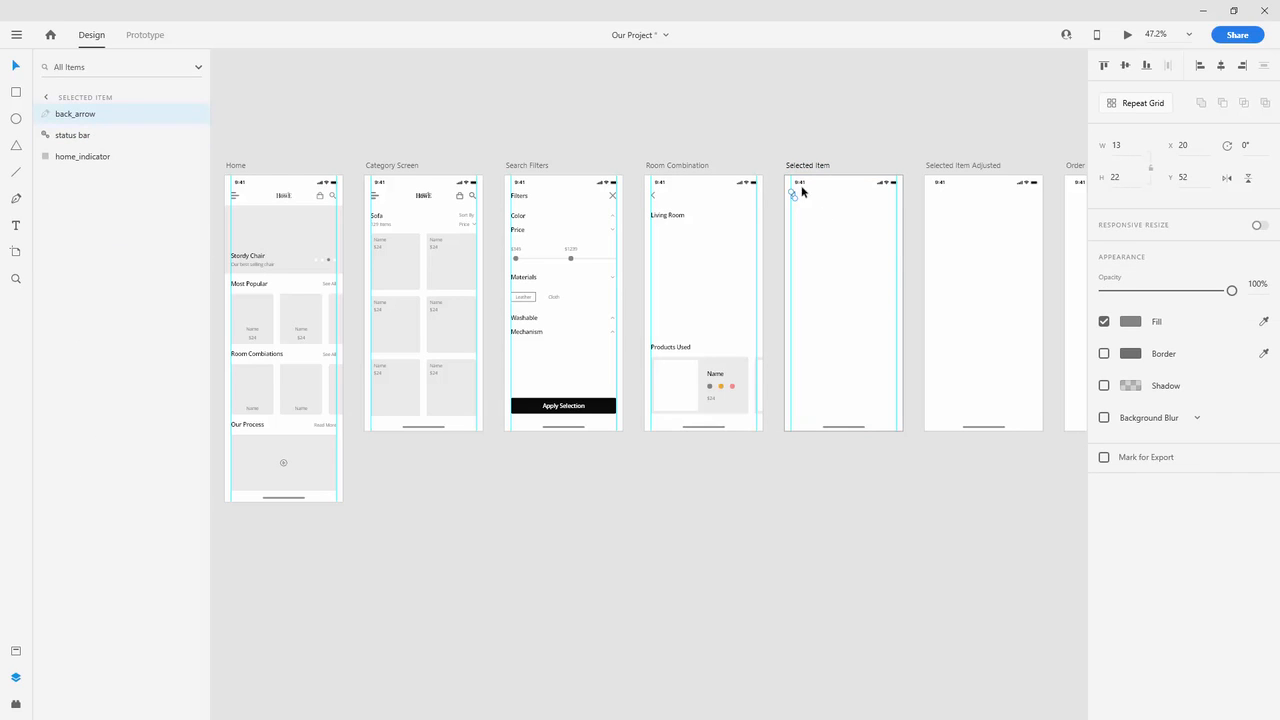
pyautogui.scroll(4, 770, 195)
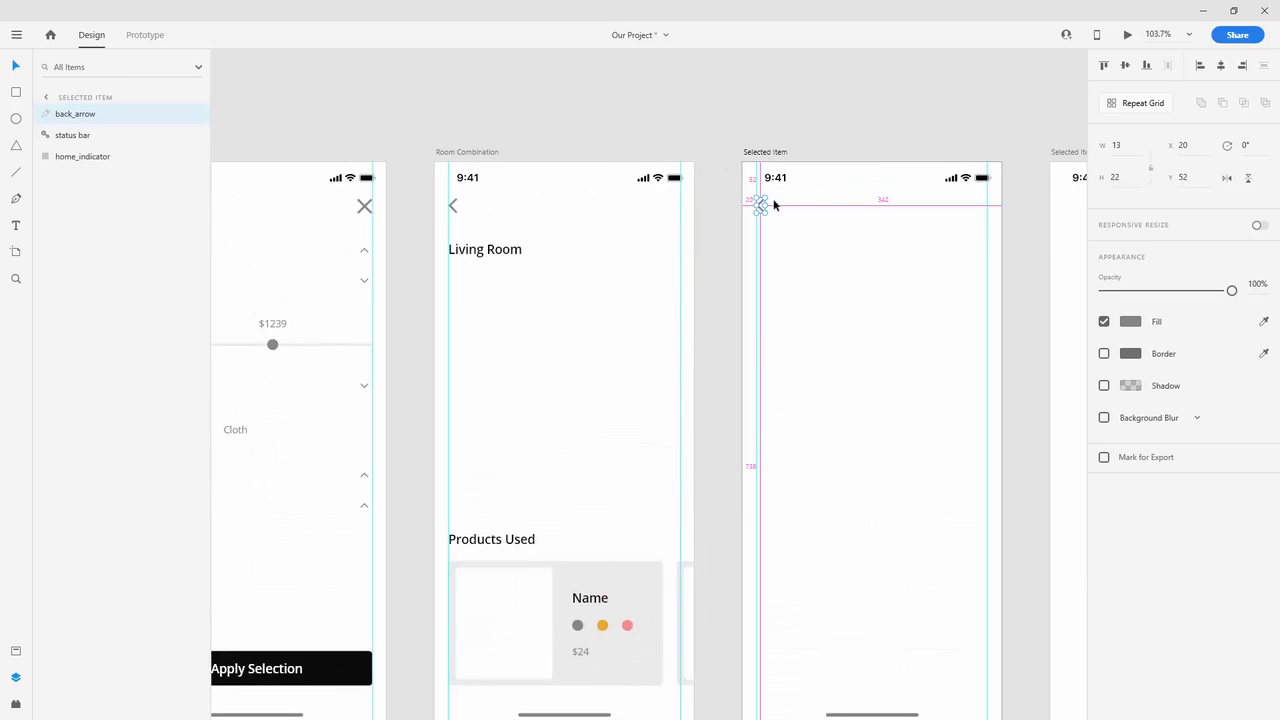
pyautogui.scroll(-2, 773, 199)
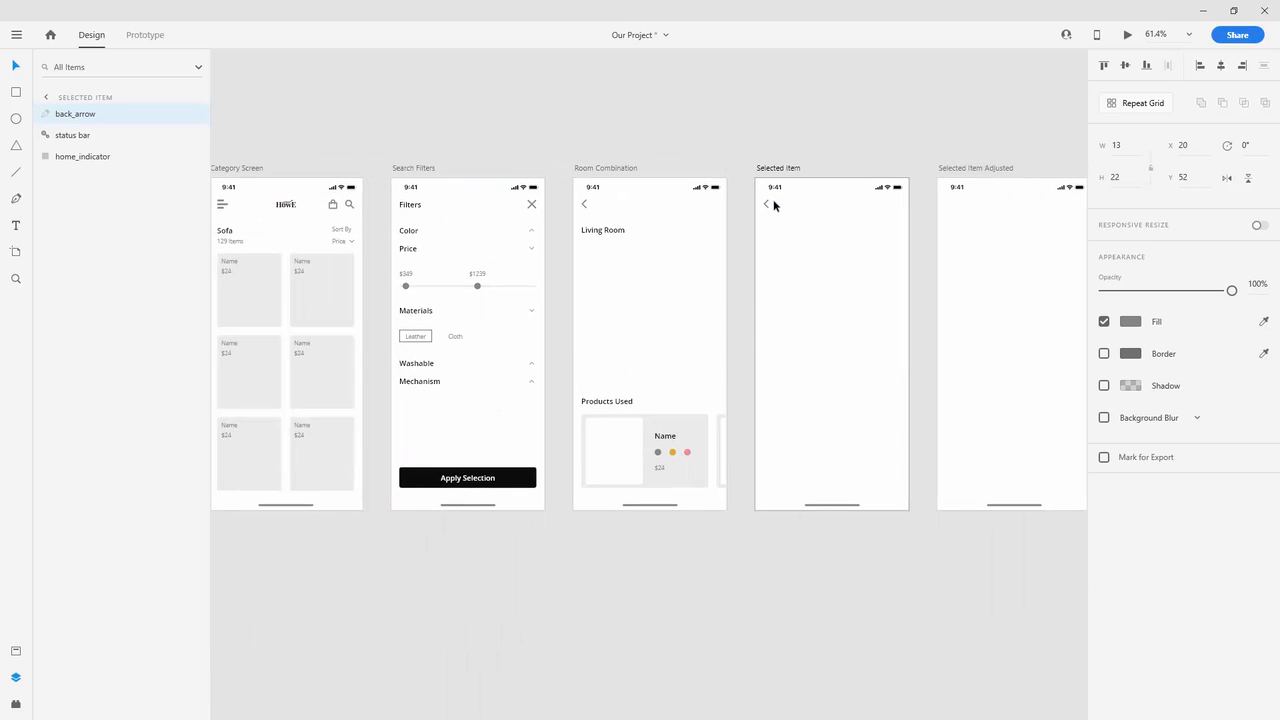
# Step: Copy the Category Screen's nav bar group into the Selected Item artboard
pyautogui.click(334, 205)
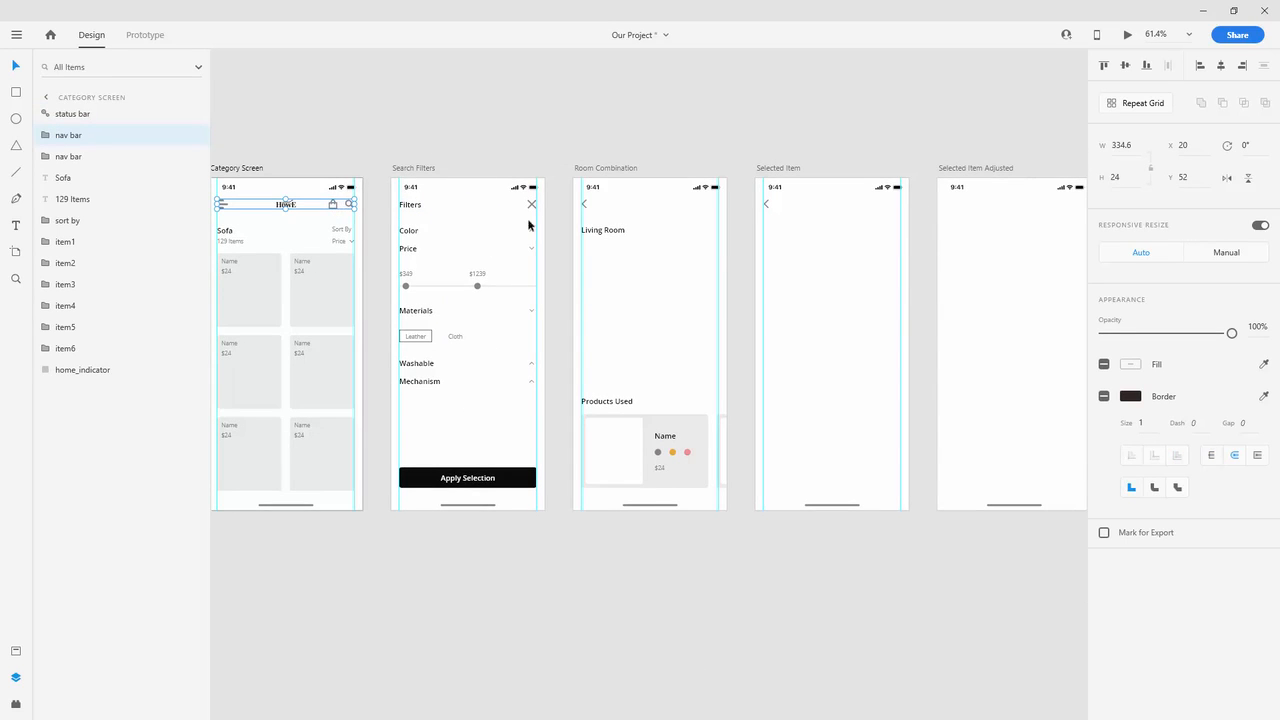
pyautogui.click(835, 241)
pyautogui.hotkey('ctrl', 'v')
pyautogui.scroll(5, 885, 205)
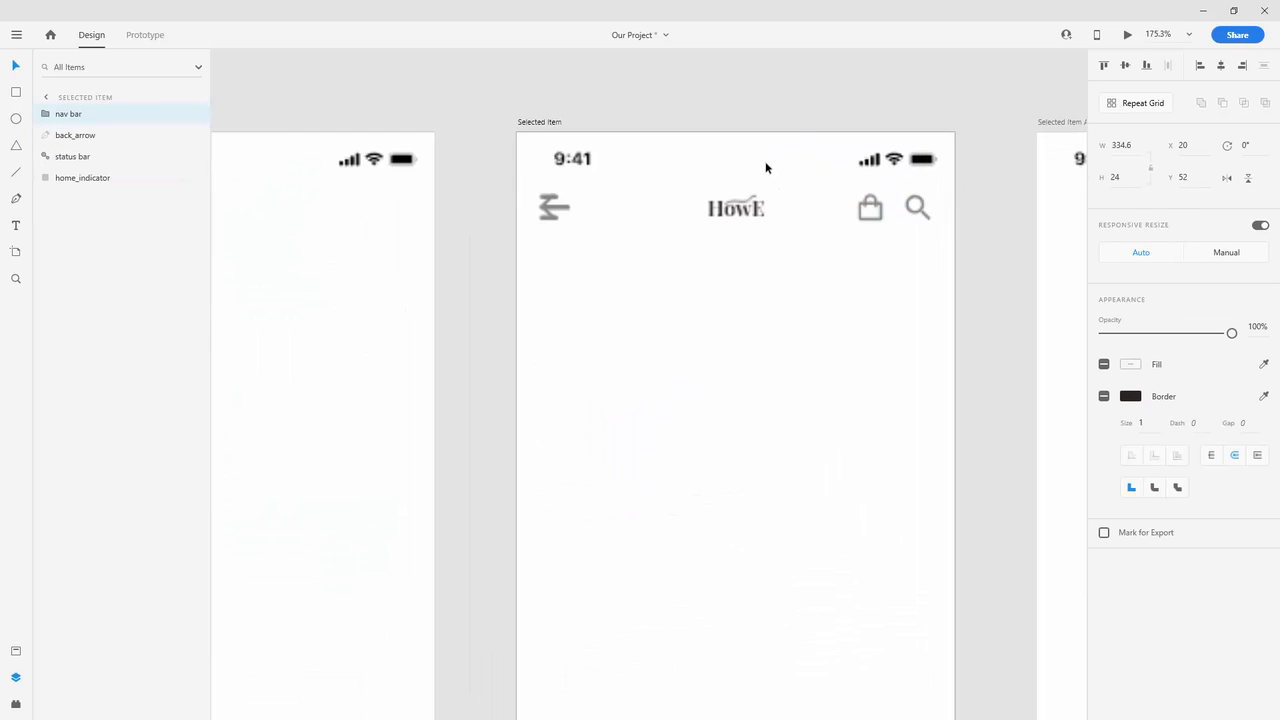
# Step: Ungroup the pasted nav bar and delete its logo, menu and search elements, keeping the orders bag icon
pyautogui.rightClick(75, 110)
pyautogui.click(129, 323)
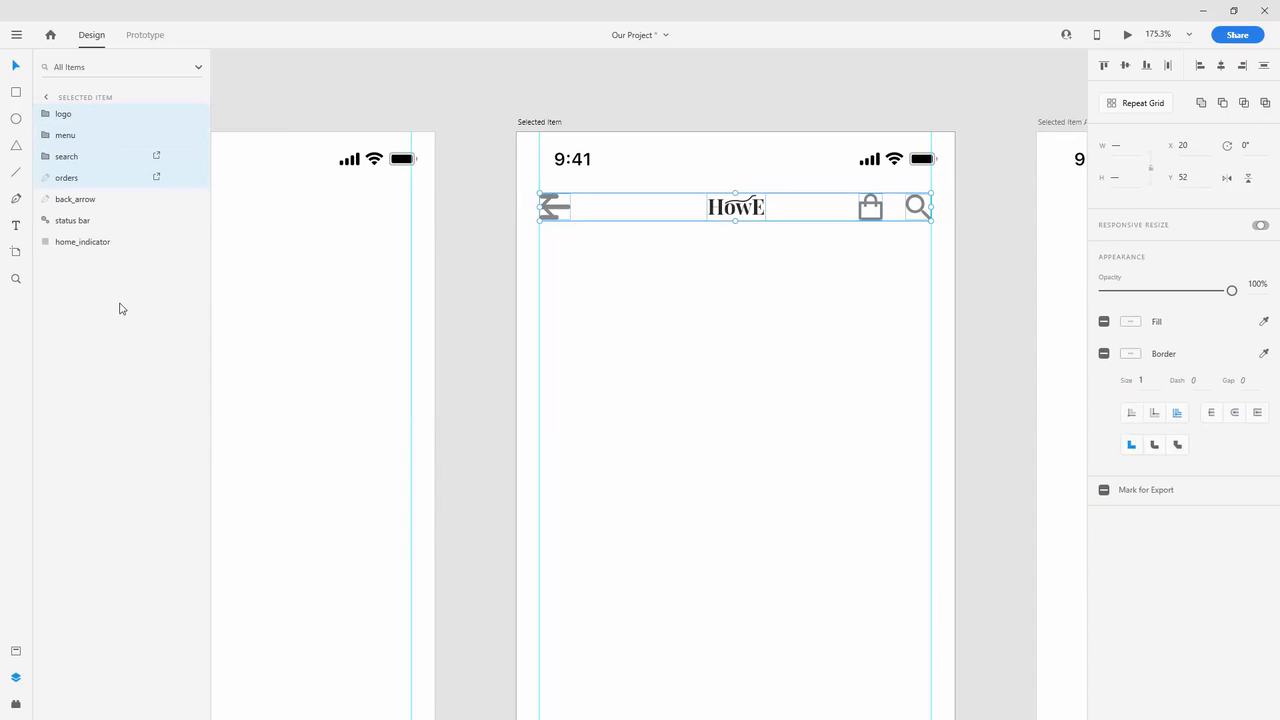
pyautogui.keyDown('ctrl'); pyautogui.click(80, 180); pyautogui.keyUp('ctrl')
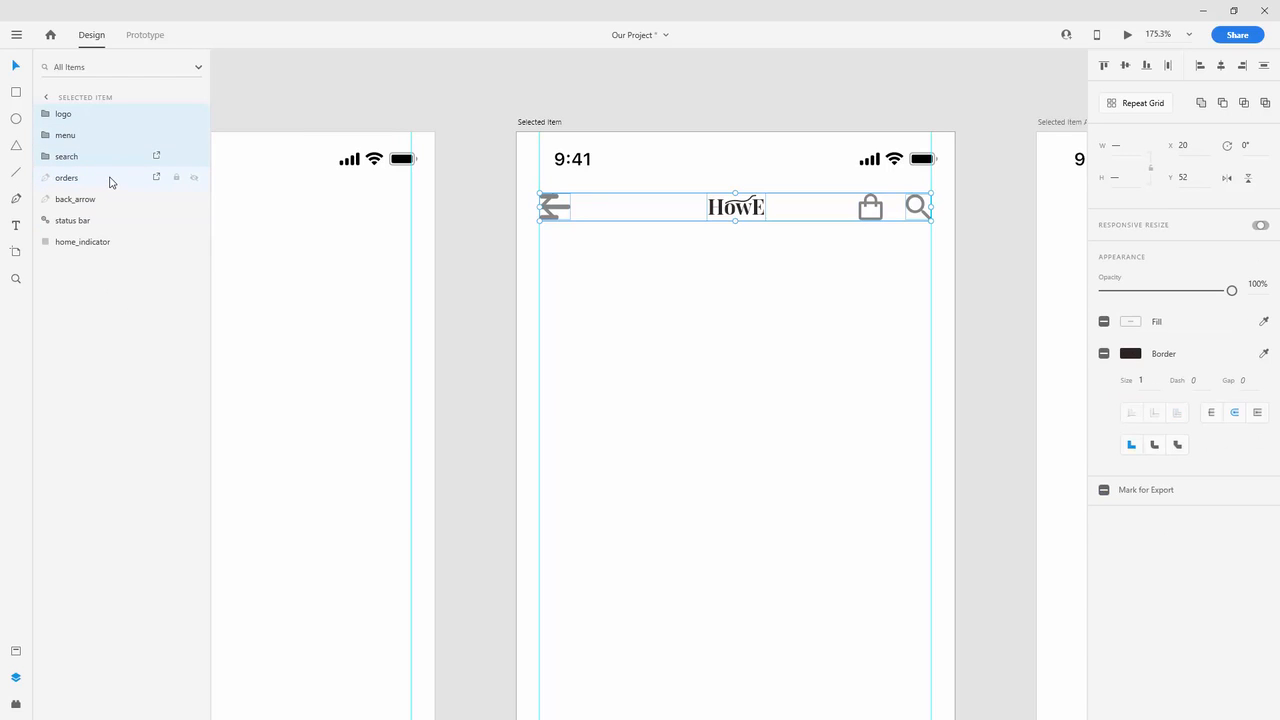
pyautogui.press('Delete')
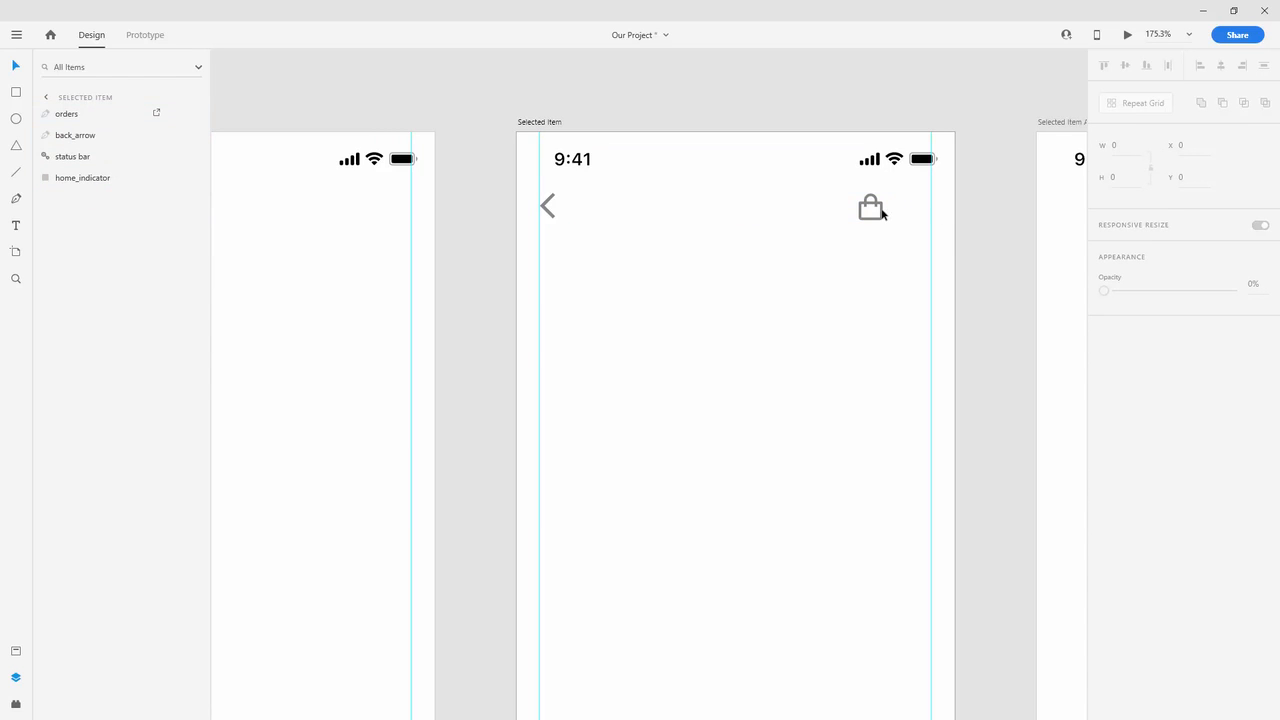
# Step: Move the orders bag icon to the artboard's right margin guide and reorder the layers as status bar, back_arrow, orders
pyautogui.moveTo(880, 208); pyautogui.dragTo(930, 210)
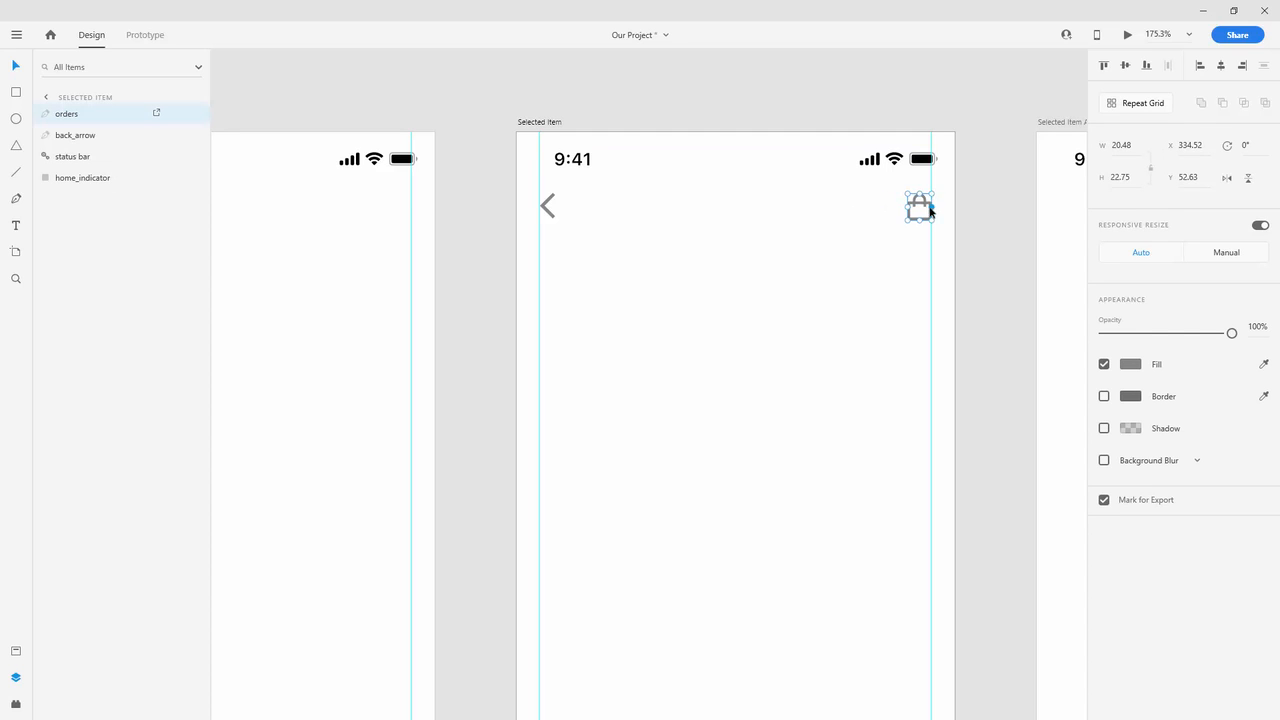
pyautogui.moveTo(108, 123)
pyautogui.mouseDown()
pyautogui.moveTo(100, 148)
pyautogui.moveTo(104, 110)
pyautogui.mouseUp()
pyautogui.click(103, 157)
pyautogui.click(622, 269)
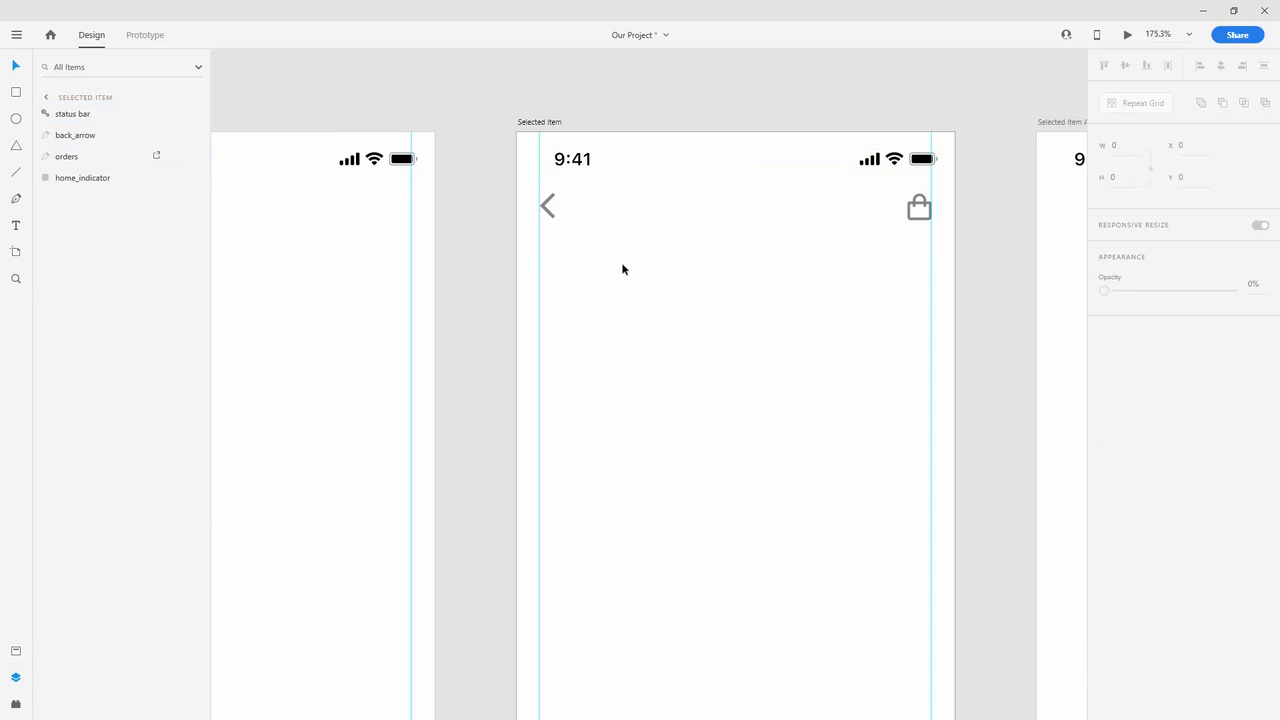
# Step: Copy the "Sofa" and "129 Items" texts from the Category Screen into the Selected Item artboard
pyautogui.scroll(-6, 655, 268)
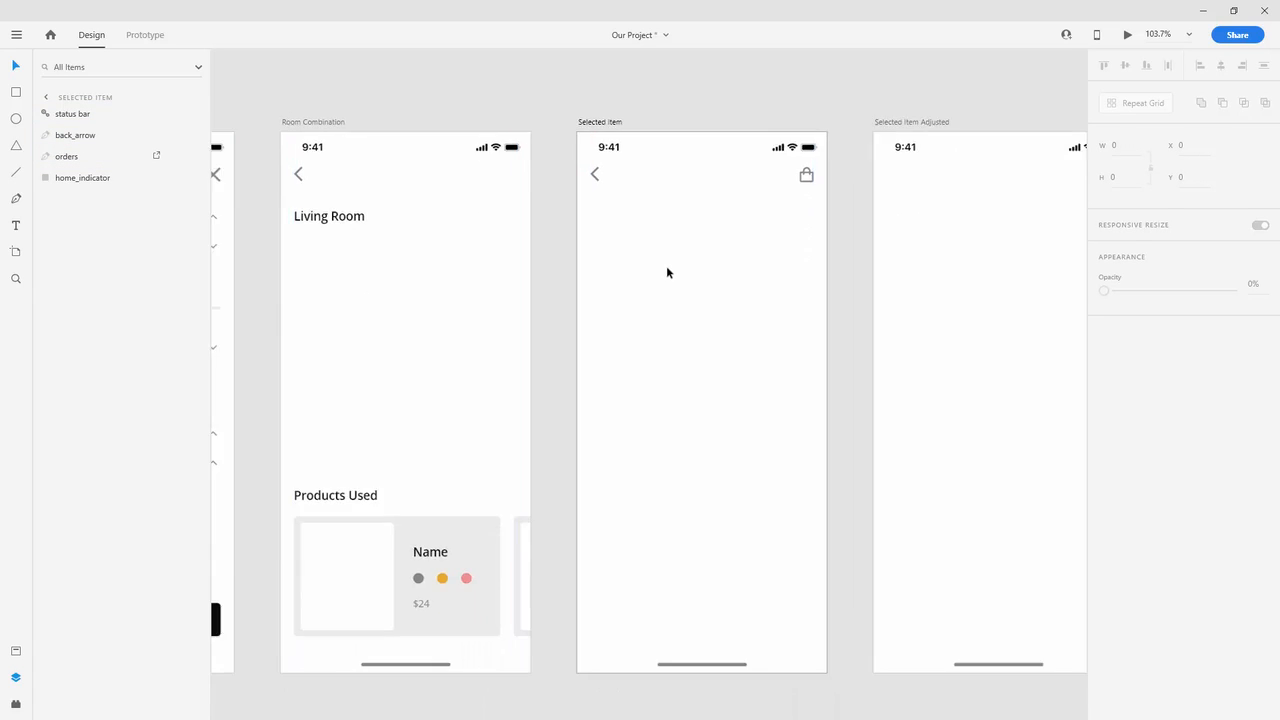
pyautogui.hscroll(-5, 449, 200)
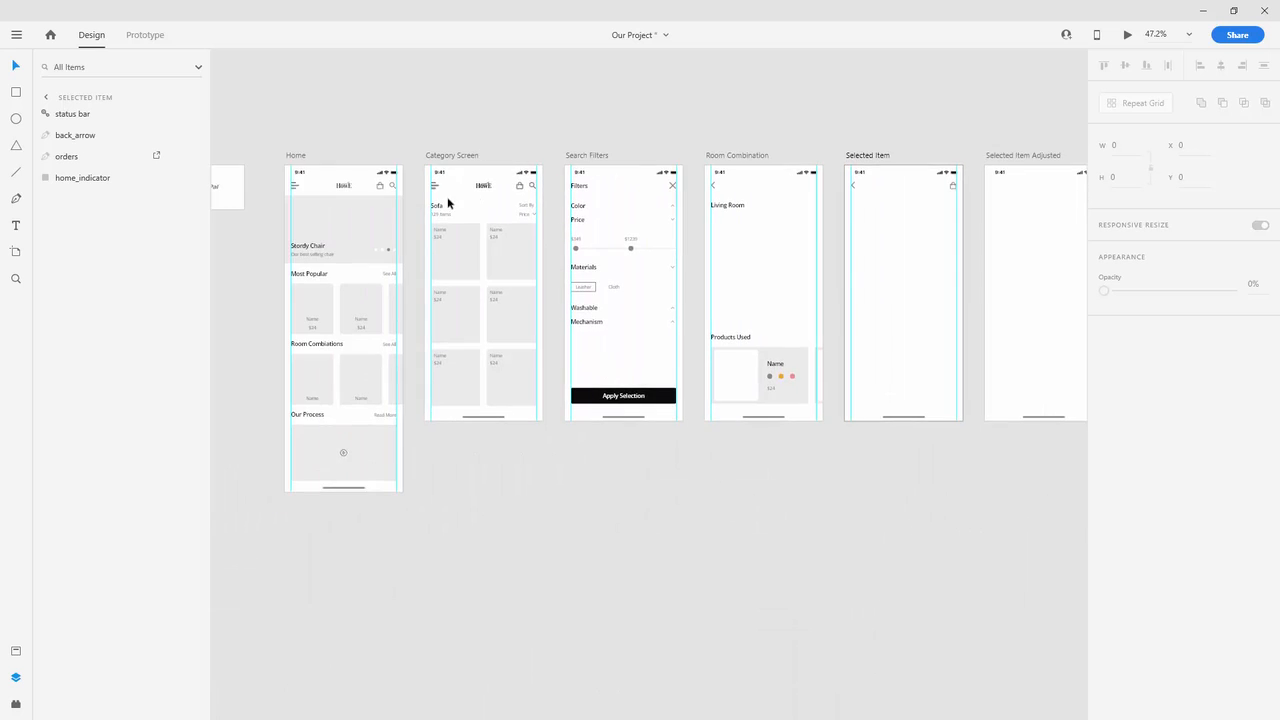
pyautogui.scroll(5, 455, 210)
pyautogui.moveTo(458, 207); pyautogui.dragTo(432, 245)
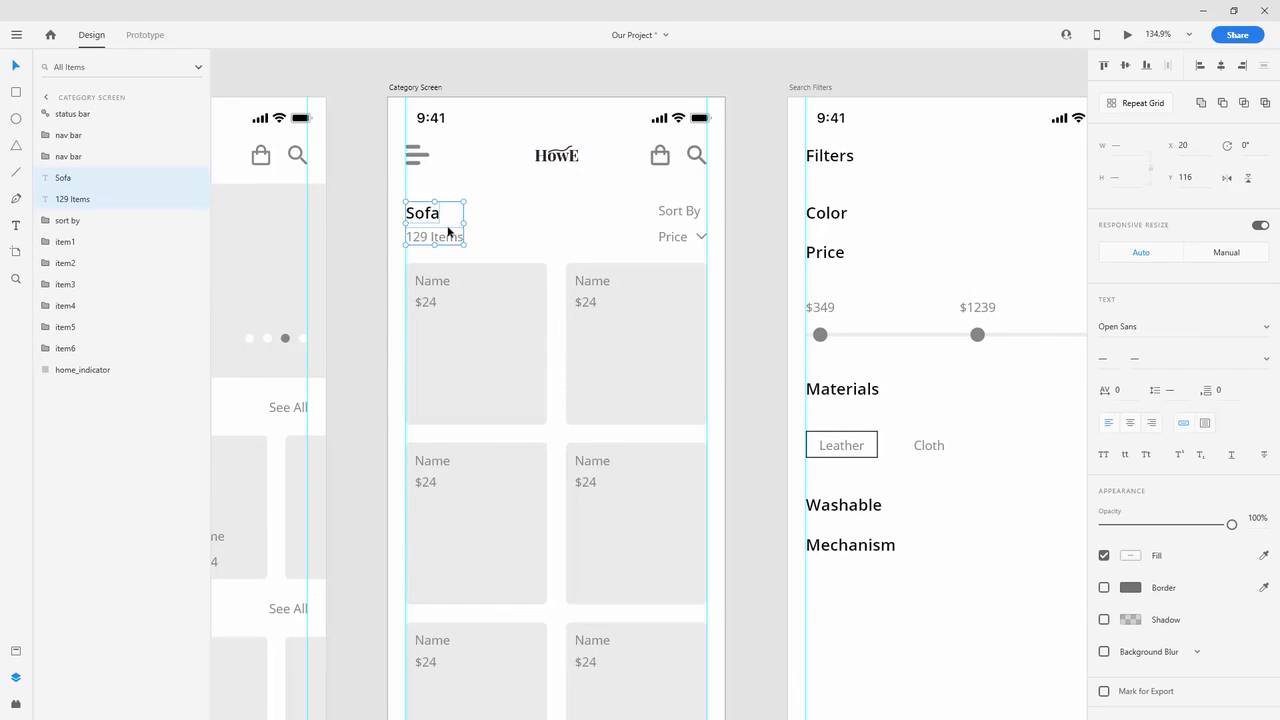
pyautogui.scroll(-4, 407, 233)
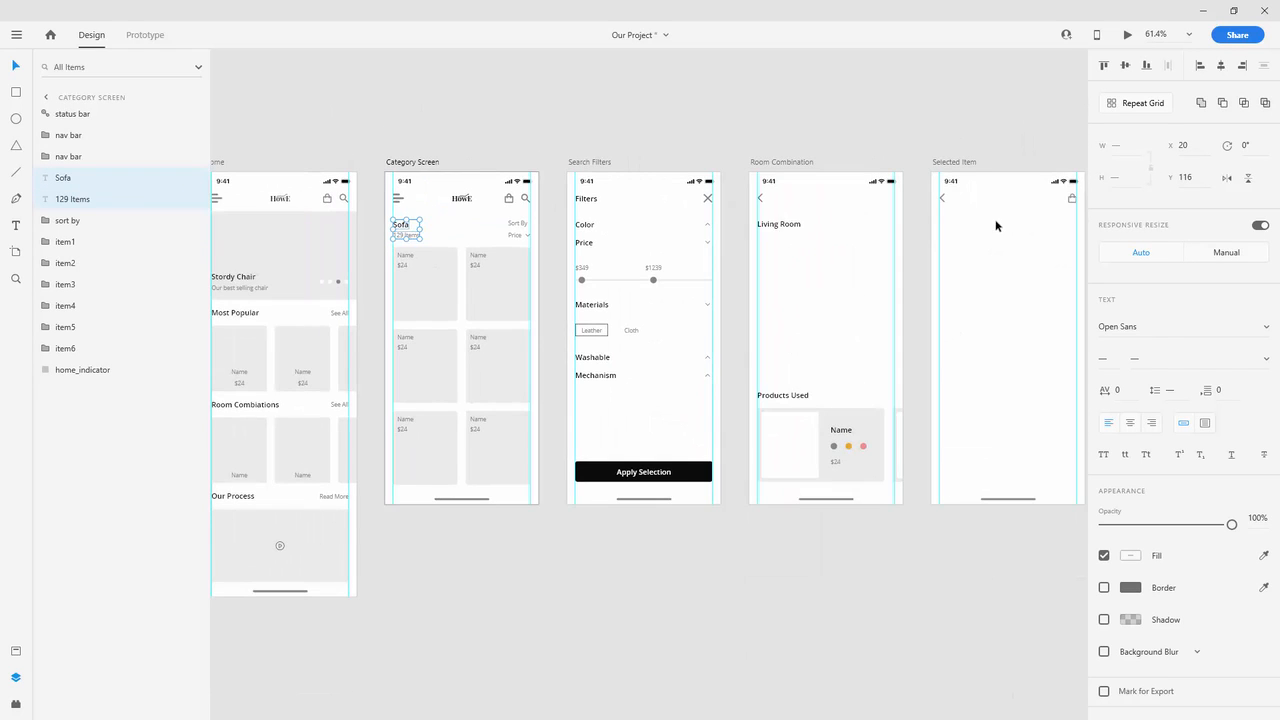
pyautogui.scroll(3, 1000, 230)
pyautogui.click(989, 237)
pyautogui.hotkey('ctrl', 'v')
pyautogui.scroll(4, 1000, 217)
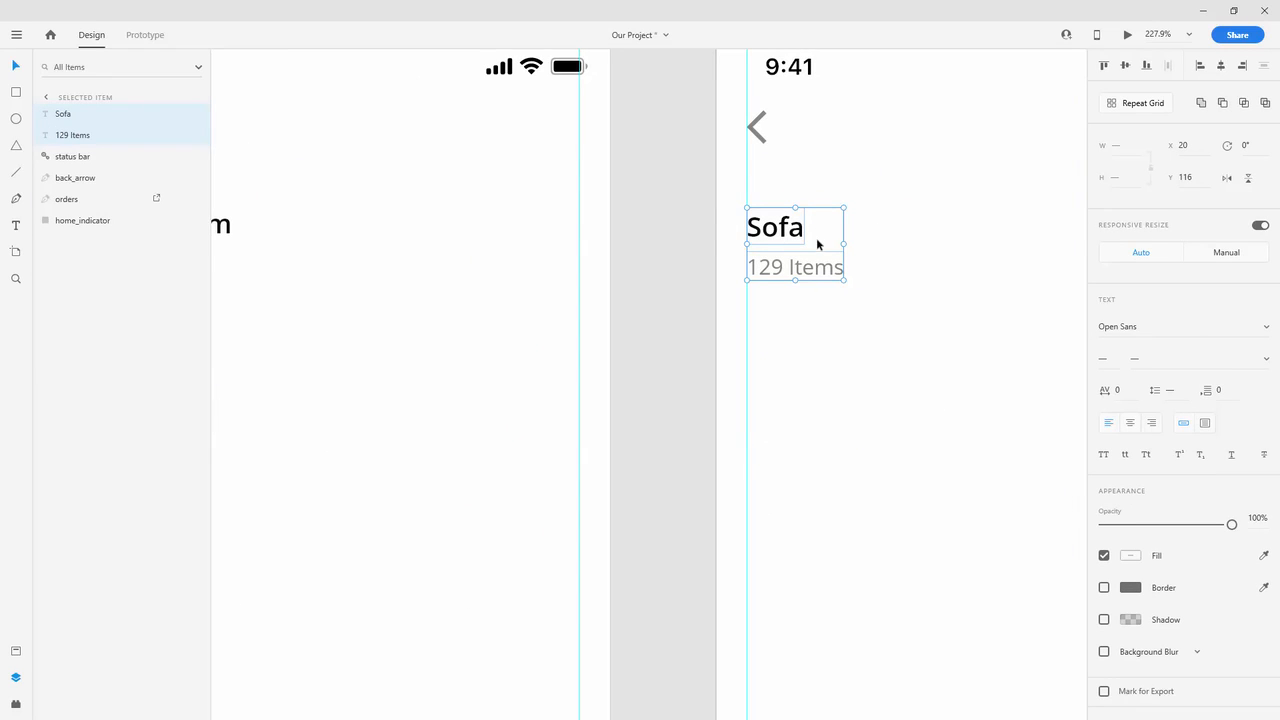
# Step: Change the pasted "Sofa" heading to "Product Name"
pyautogui.doubleClick(790, 235)
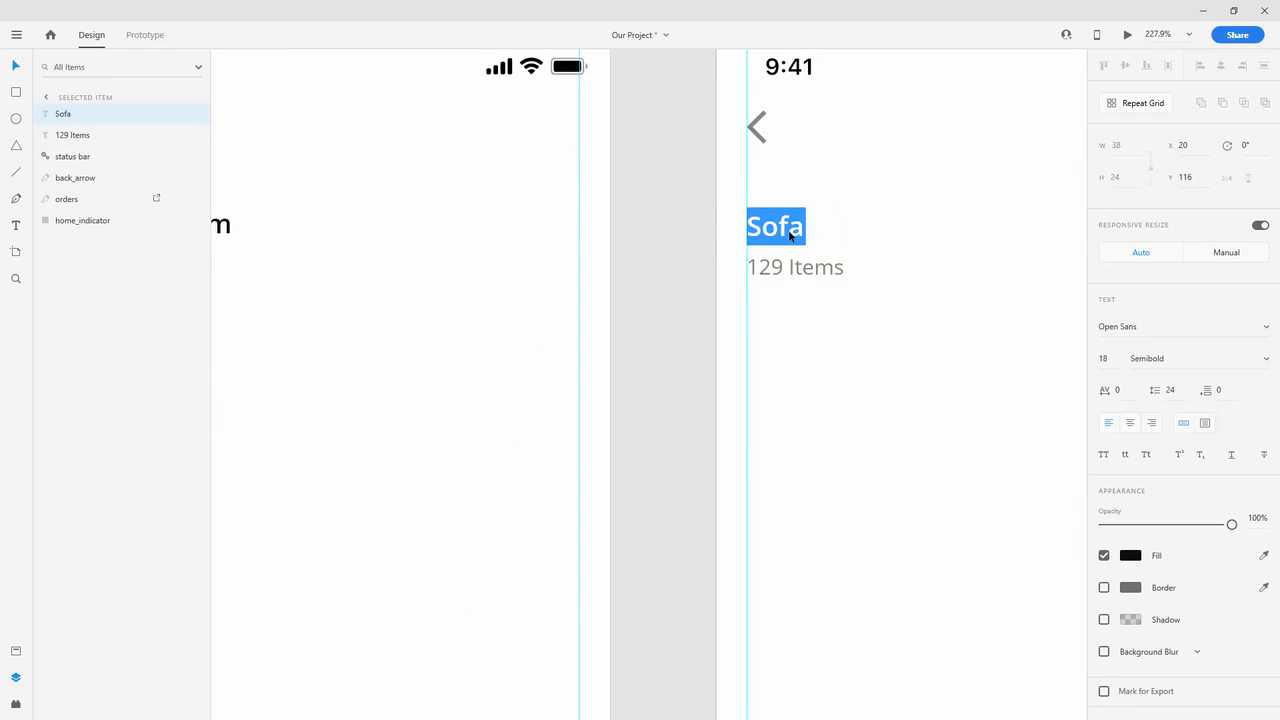
pyautogui.write('Product ')
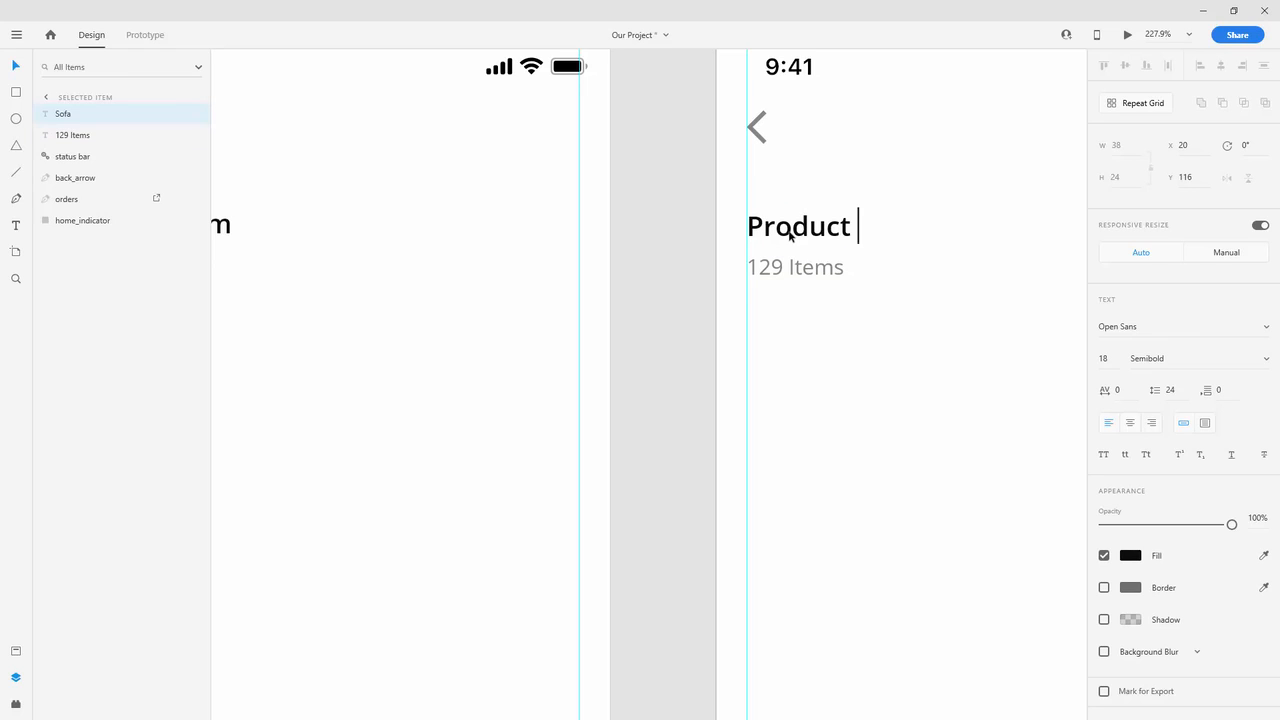
pyautogui.write('Name')
pyautogui.press('Escape')
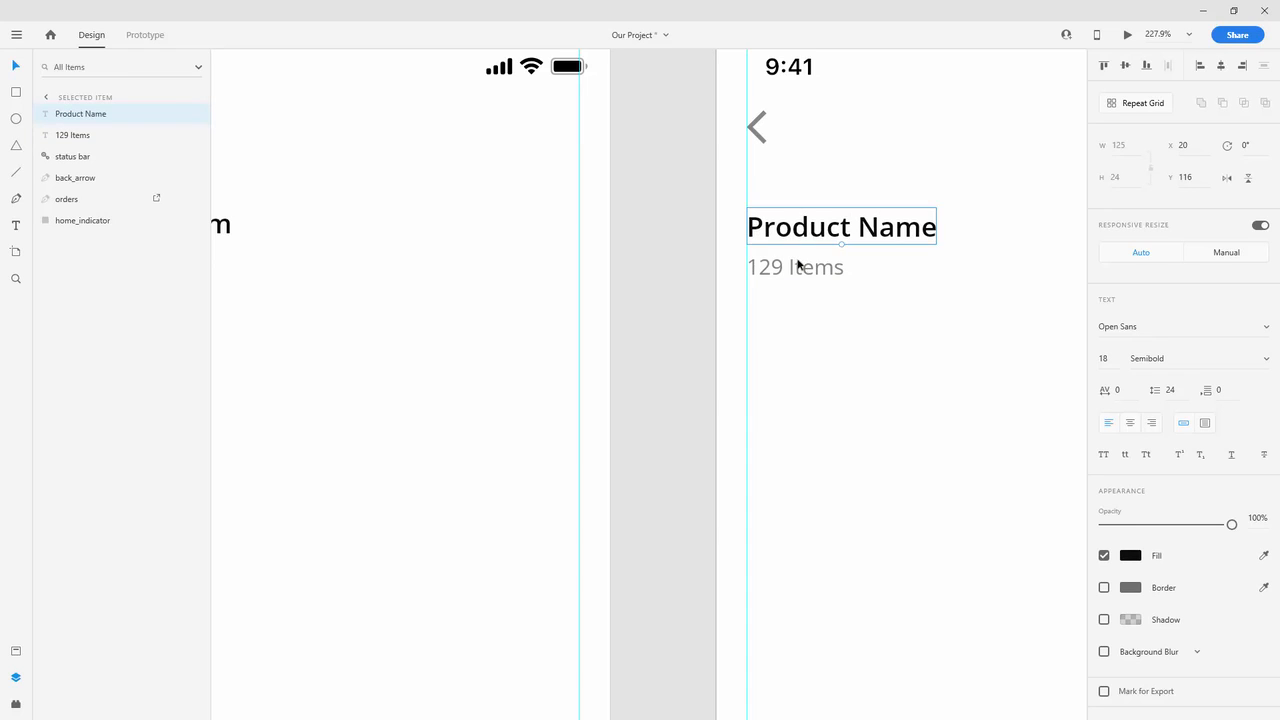
# Step: Change the "129 Items" text to "One Line Of Text" and nudge it down to Y 150
pyautogui.click(808, 270)
pyautogui.doubleClick(806, 270)
pyautogui.write('O')
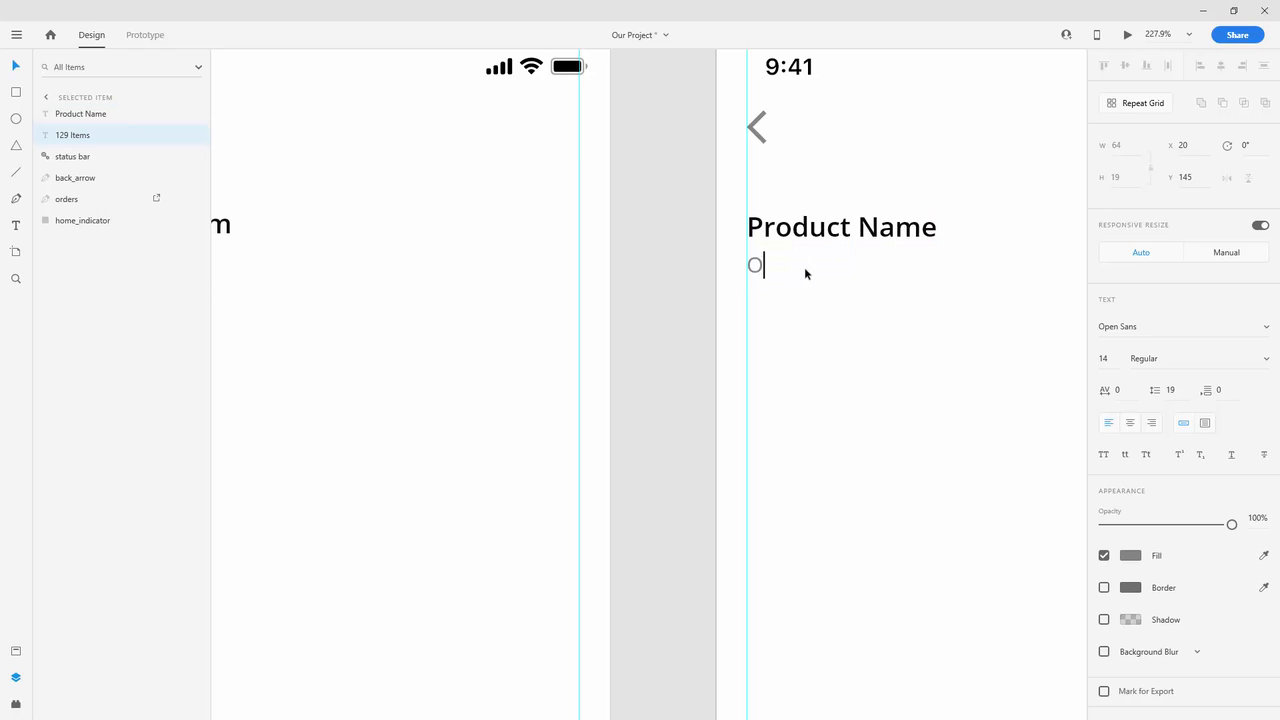
pyautogui.write('ne Line Of Text')
pyautogui.press('Escape')
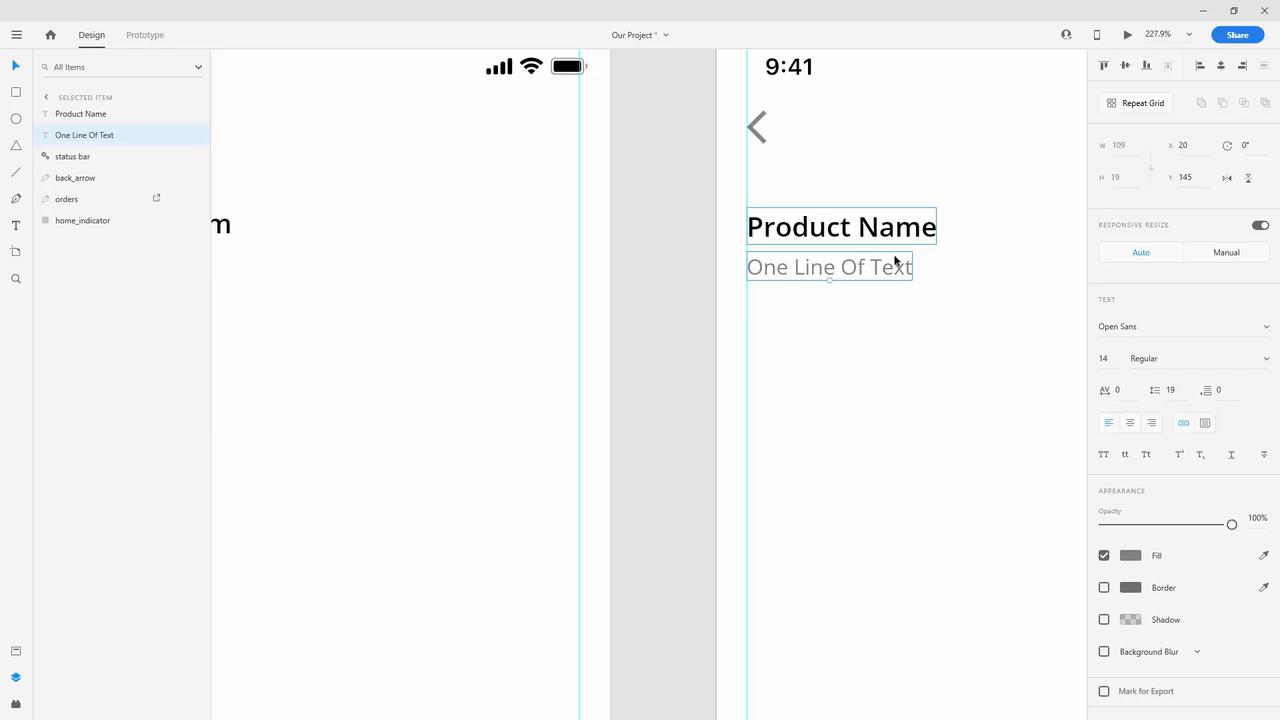
pyautogui.press('Down')
pyautogui.press('Down')
pyautogui.press('Down')
pyautogui.press('Down')
pyautogui.press('Down')
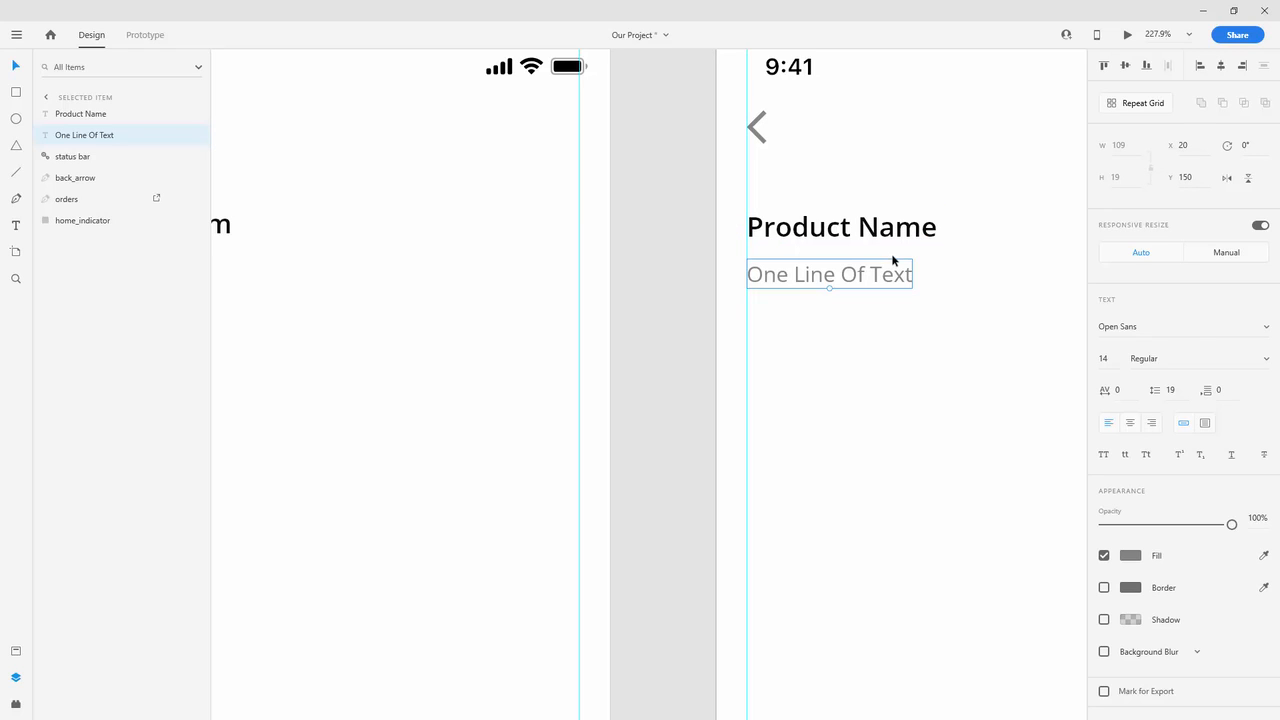
# Step: Duplicate the "One Line Of Text" line, place the copy below it at Y 179, and change its text to "$124"
pyautogui.hotkey('ctrl', 'd')
pyautogui.moveTo(891, 277); pyautogui.dragTo(874, 308)
pyautogui.hotkey('shift', 'Down')
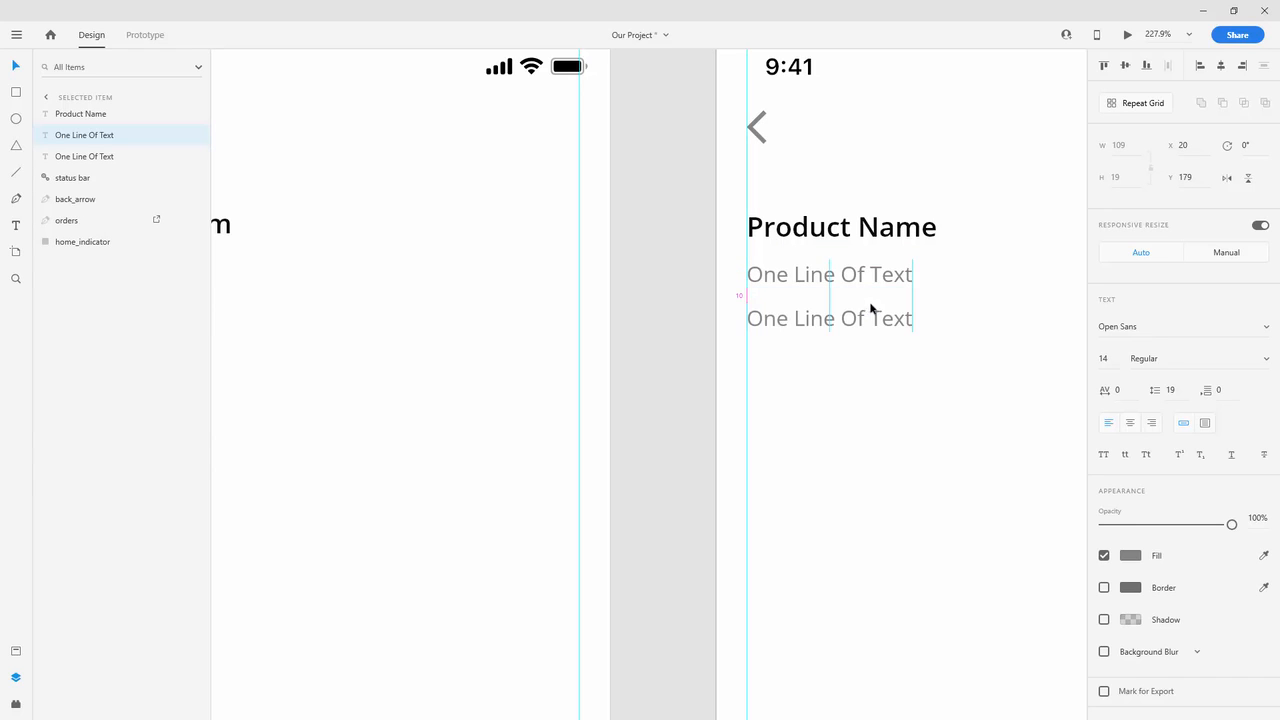
pyautogui.doubleClick(870, 317)
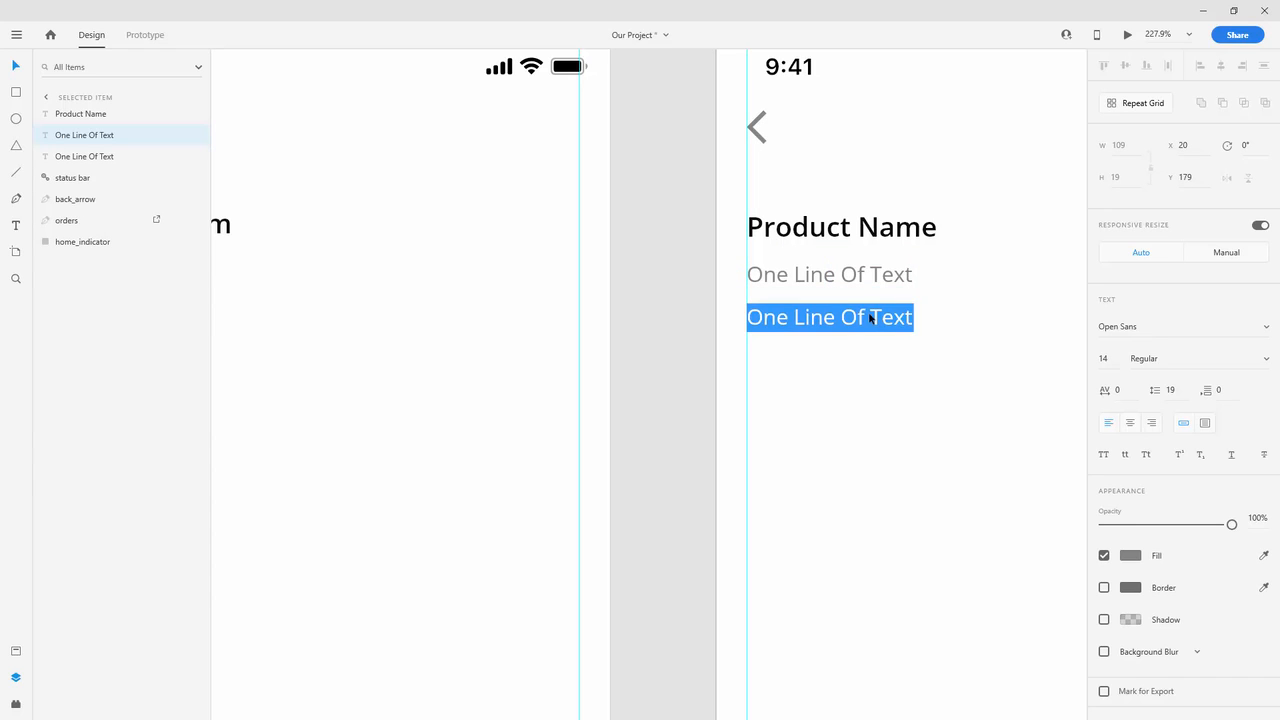
pyautogui.write('$124')
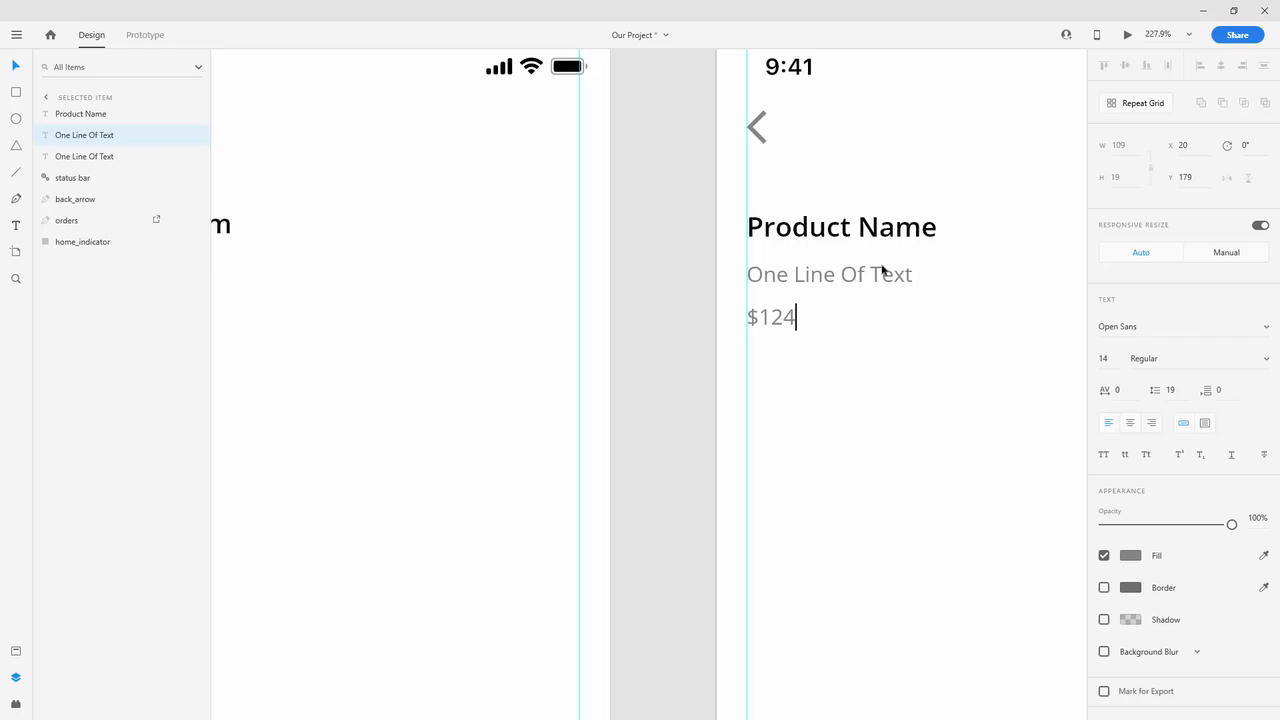
# Step: Reorder the layers so Product Name, One Line Of Text and $124 sit in that order between orders and home_indicator
pyautogui.click(88, 157)
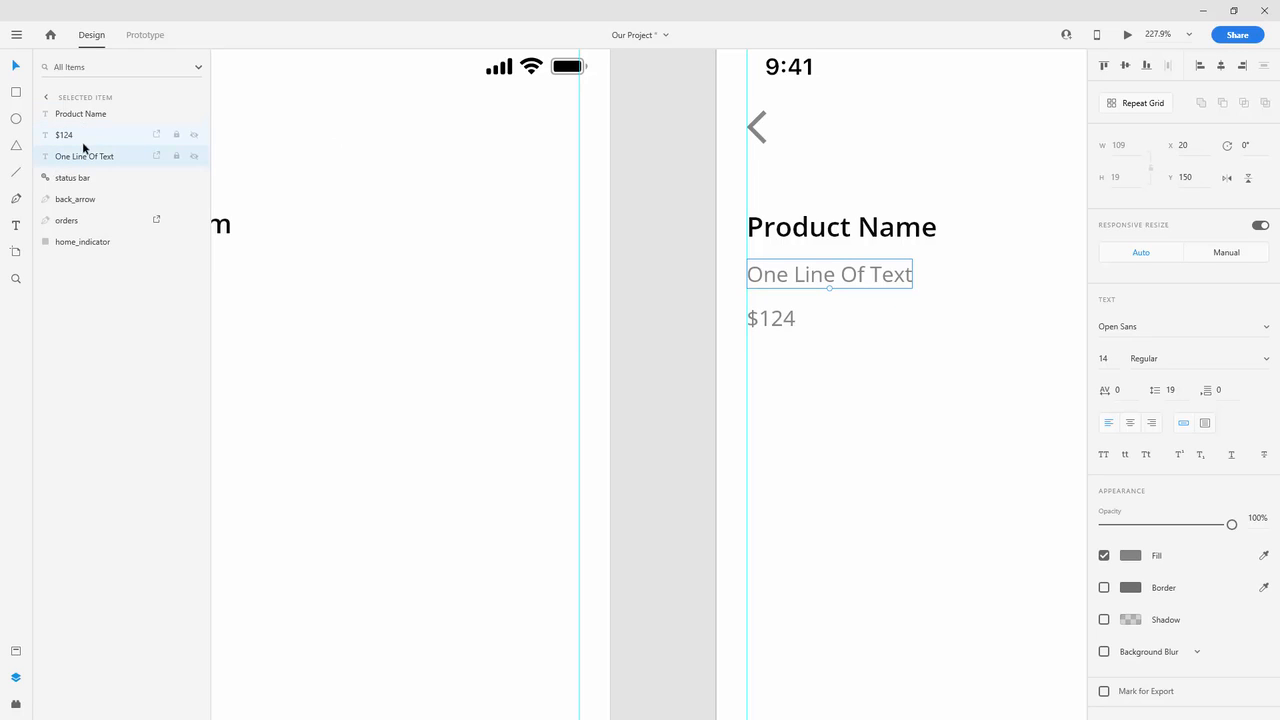
pyautogui.moveTo(91, 157); pyautogui.dragTo(90, 232)
pyautogui.click(91, 114)
pyautogui.keyDown('shift'); pyautogui.click(85, 154); pyautogui.keyUp('shift')
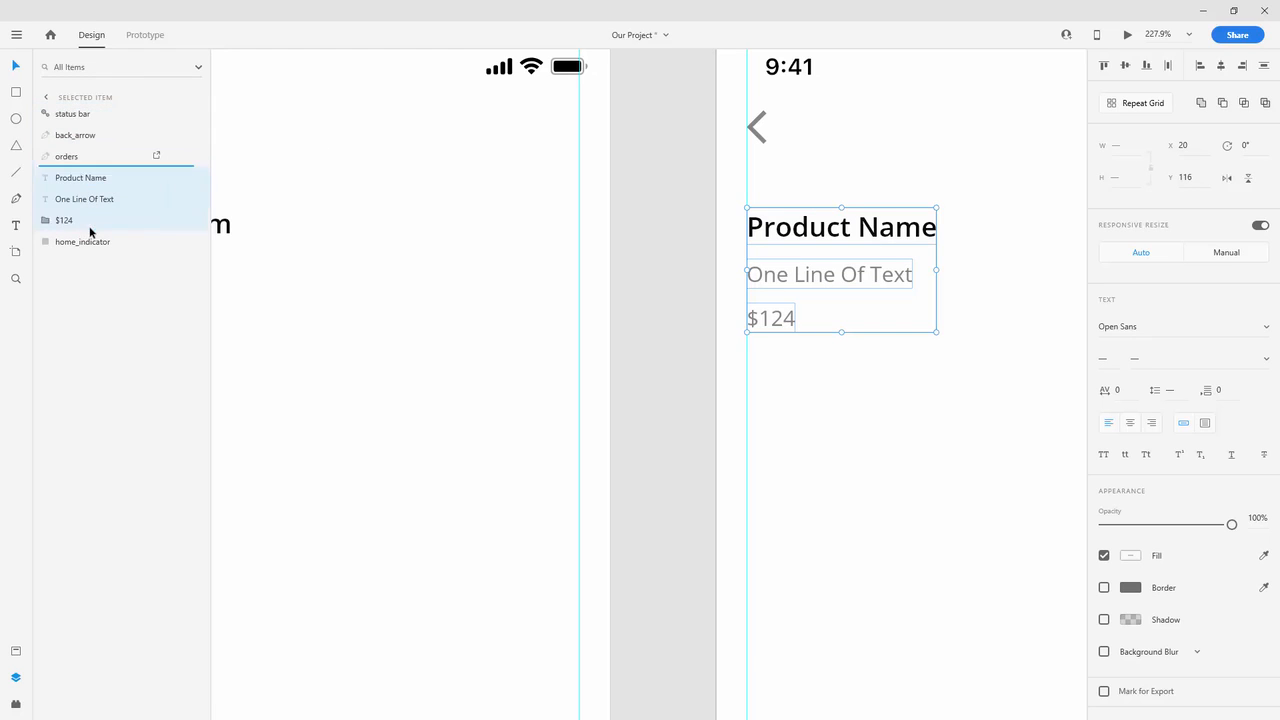
# Step: Draw a rectangle across the full width of the Selected Item artboard, 375 by about 206, at X 0 and Y 104
pyautogui.scroll(-5, 620, 229)
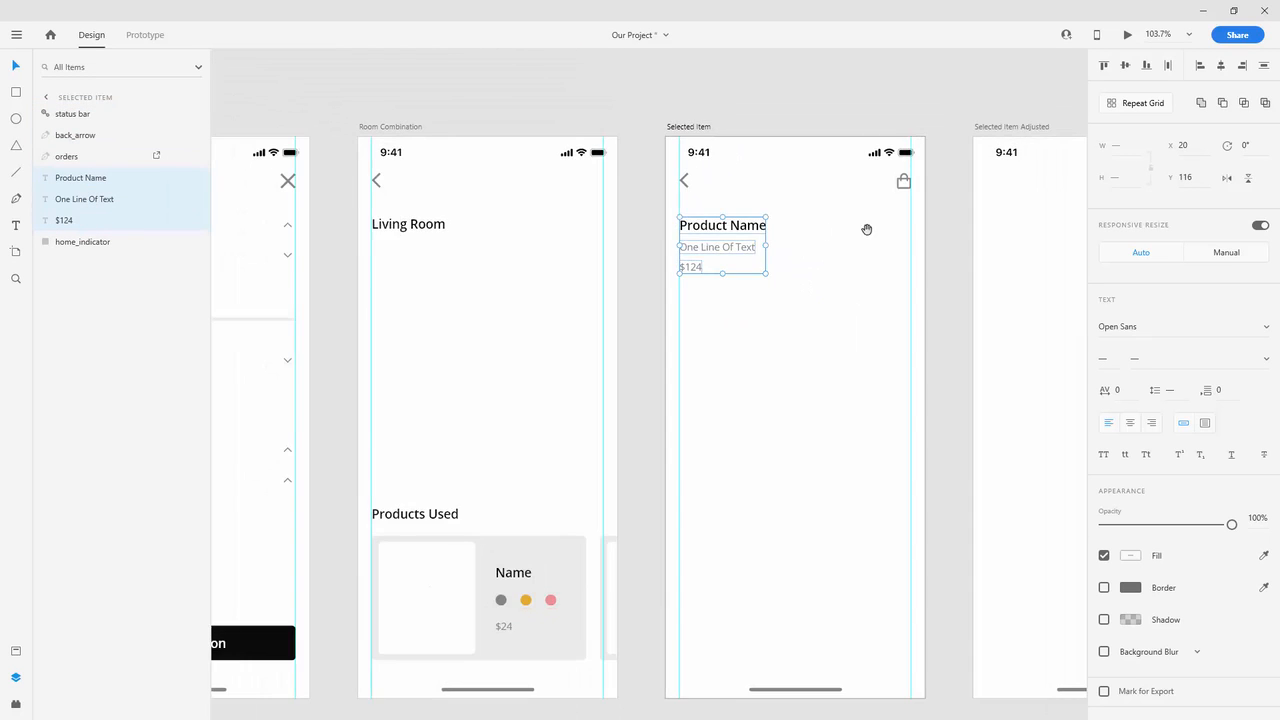
pyautogui.moveTo(867, 229); pyautogui.dragTo(677, 200)
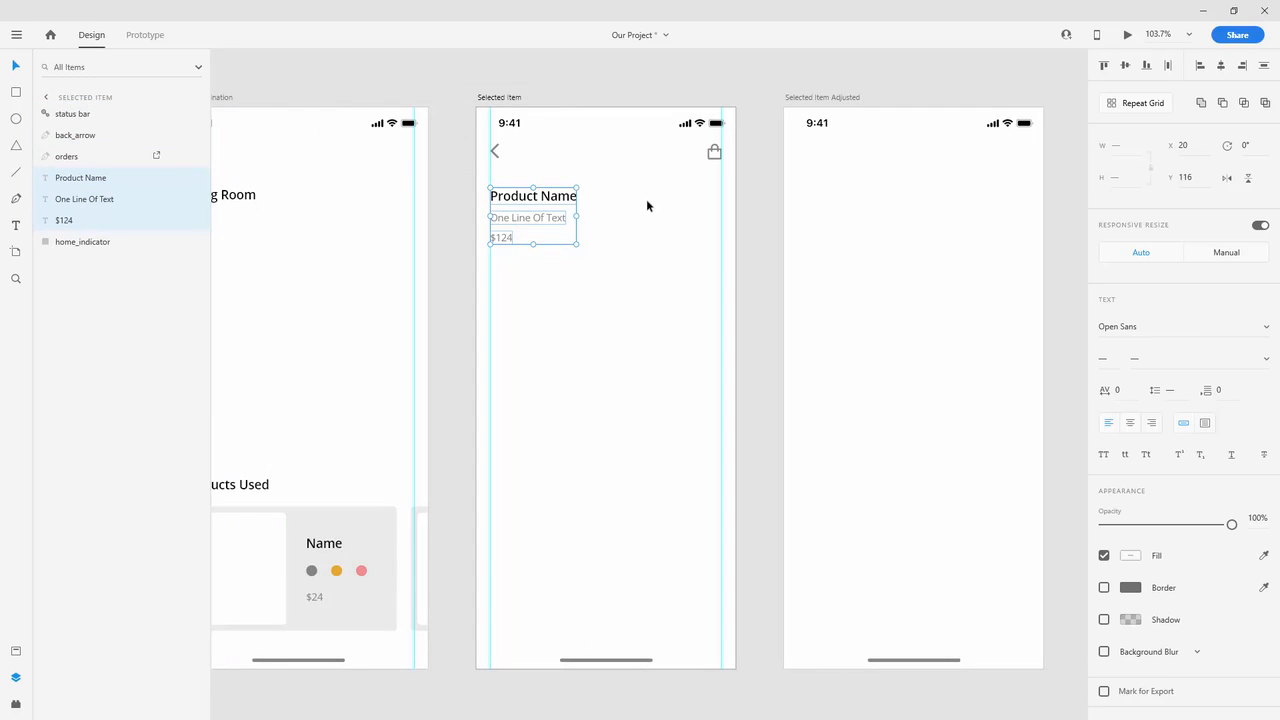
pyautogui.click(21, 93)
pyautogui.moveTo(474, 181)
pyautogui.mouseDown()
pyautogui.moveTo(711, 286)
pyautogui.moveTo(731, 317)
pyautogui.moveTo(716, 320)
pyautogui.mouseUp()
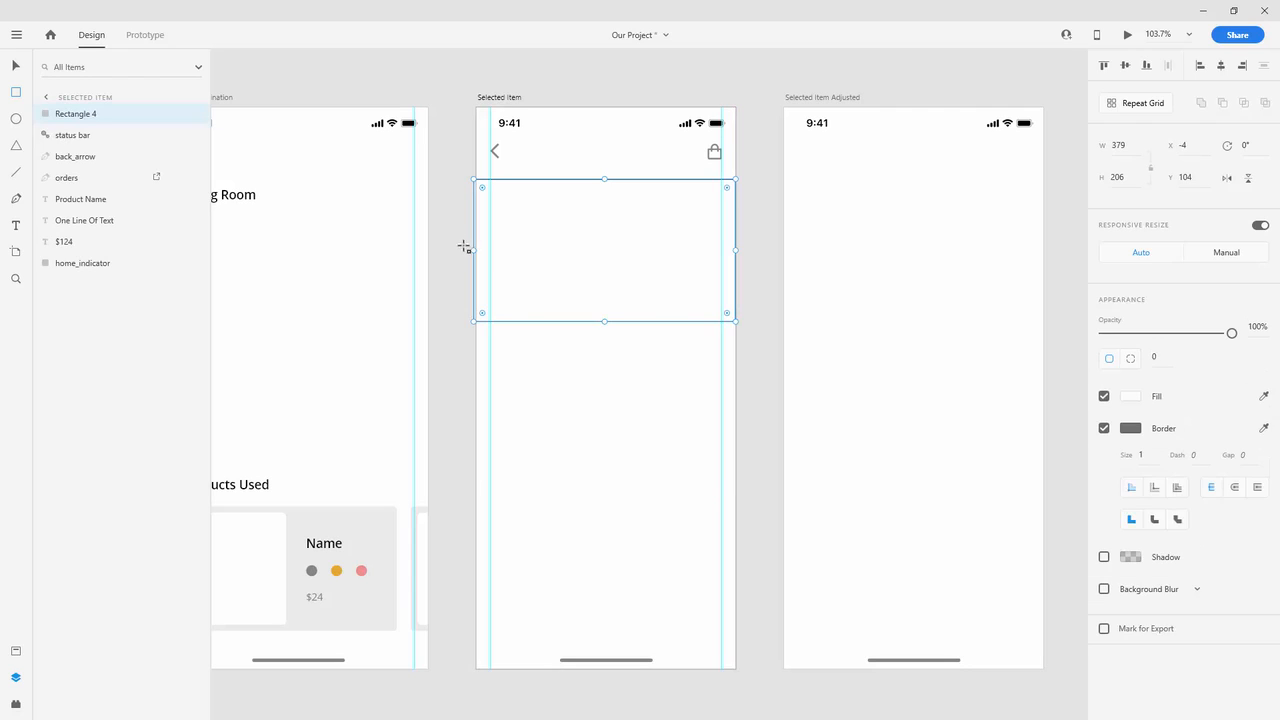
pyautogui.moveTo(472, 249); pyautogui.dragTo(477, 249)
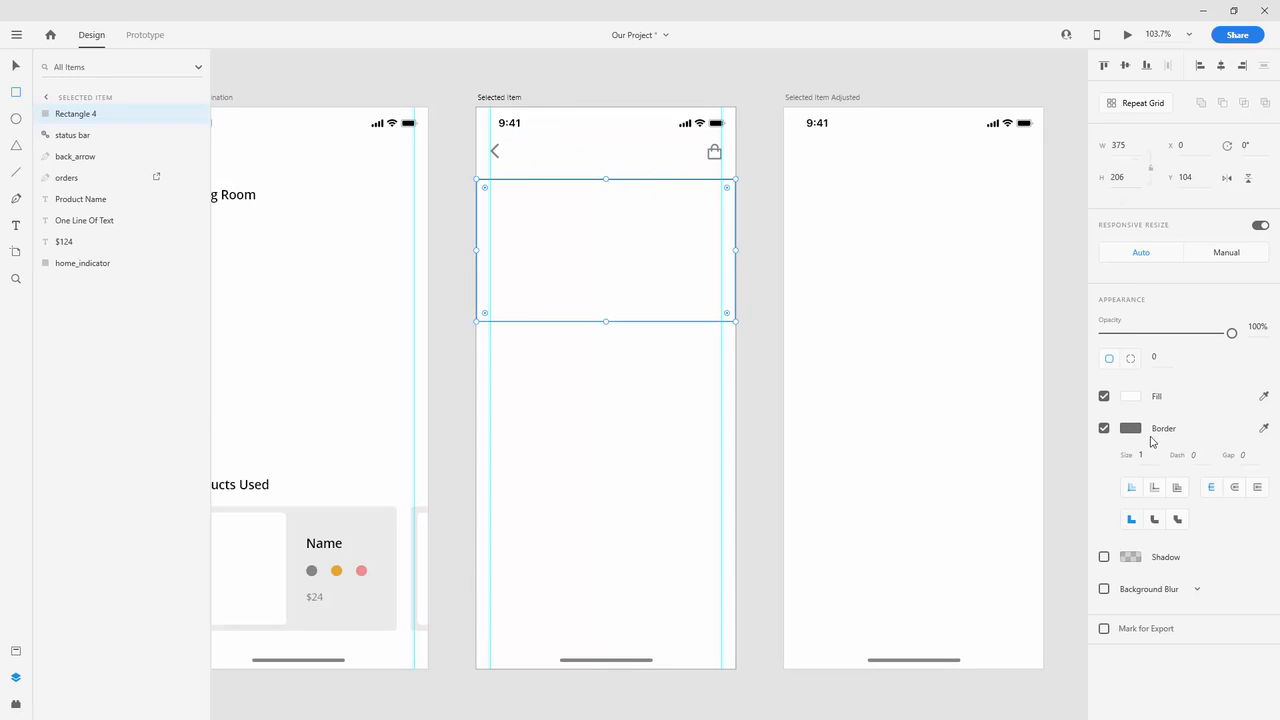
# Step: Remove the new rectangle's border and fill it with the saved light gray colour asset
pyautogui.click(1104, 428)
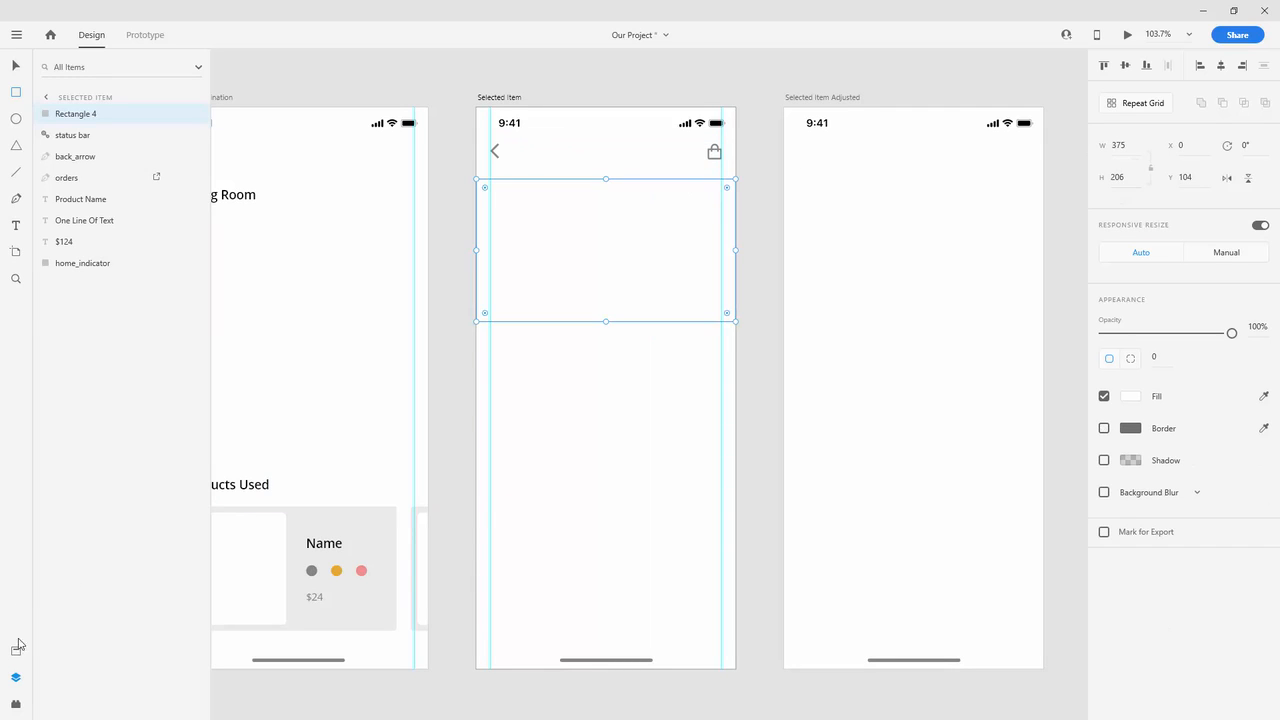
pyautogui.click(15, 651)
pyautogui.click(50, 214)
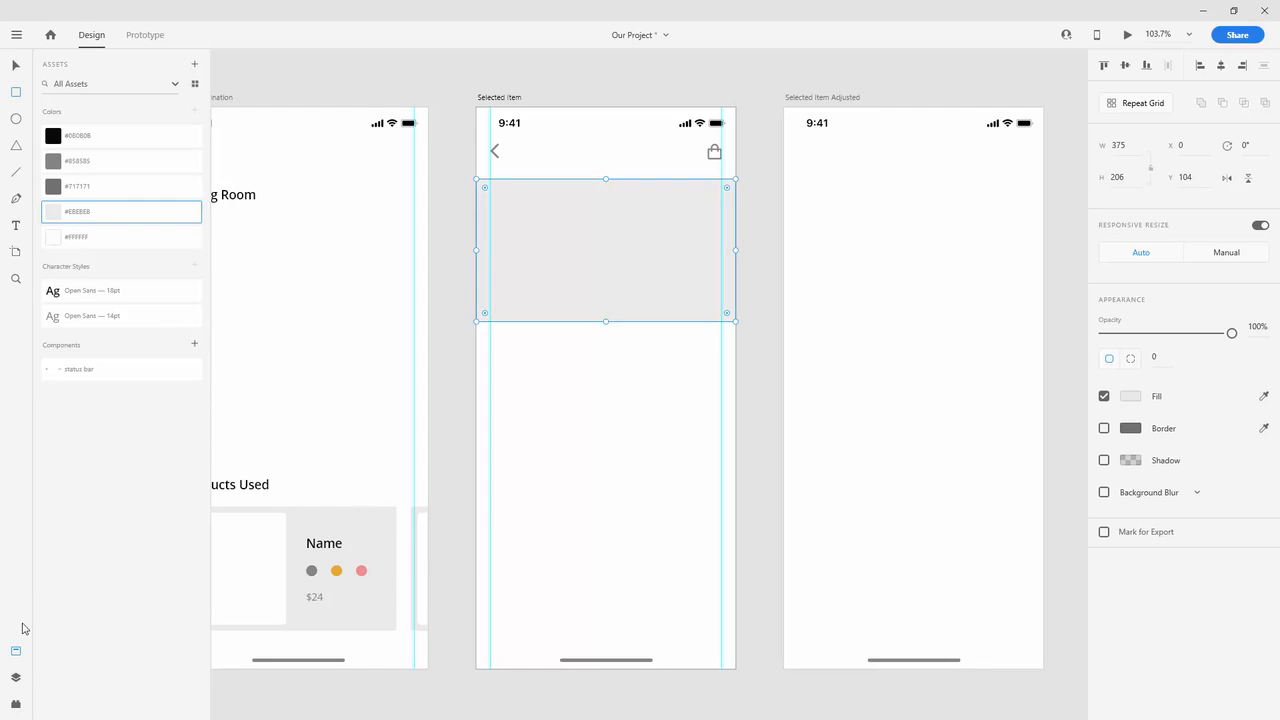
pyautogui.click(18, 674)
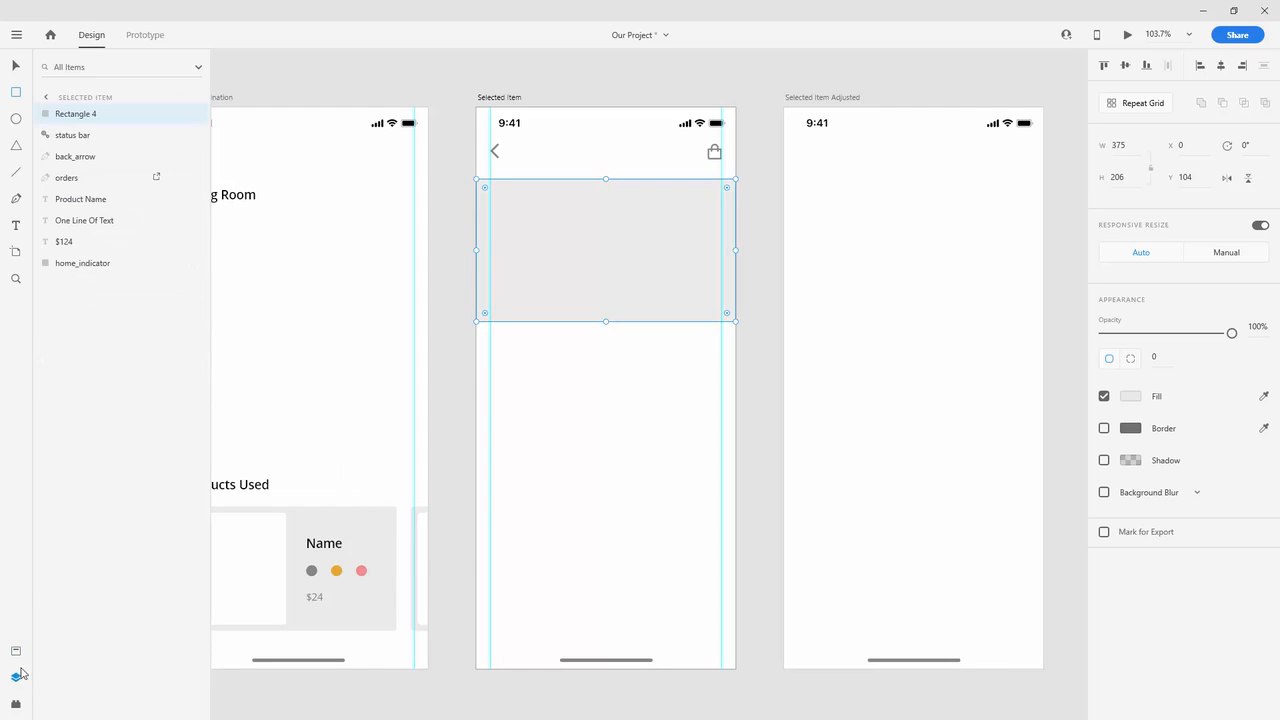
# Step: Rename the gray rectangle's layer hero_image_bg and move it between $124 and home_indicator in the layer order
pyautogui.doubleClick(80, 114)
pyautogui.write('image')
pyautogui.press('Return')
pyautogui.doubleClick(76, 118)
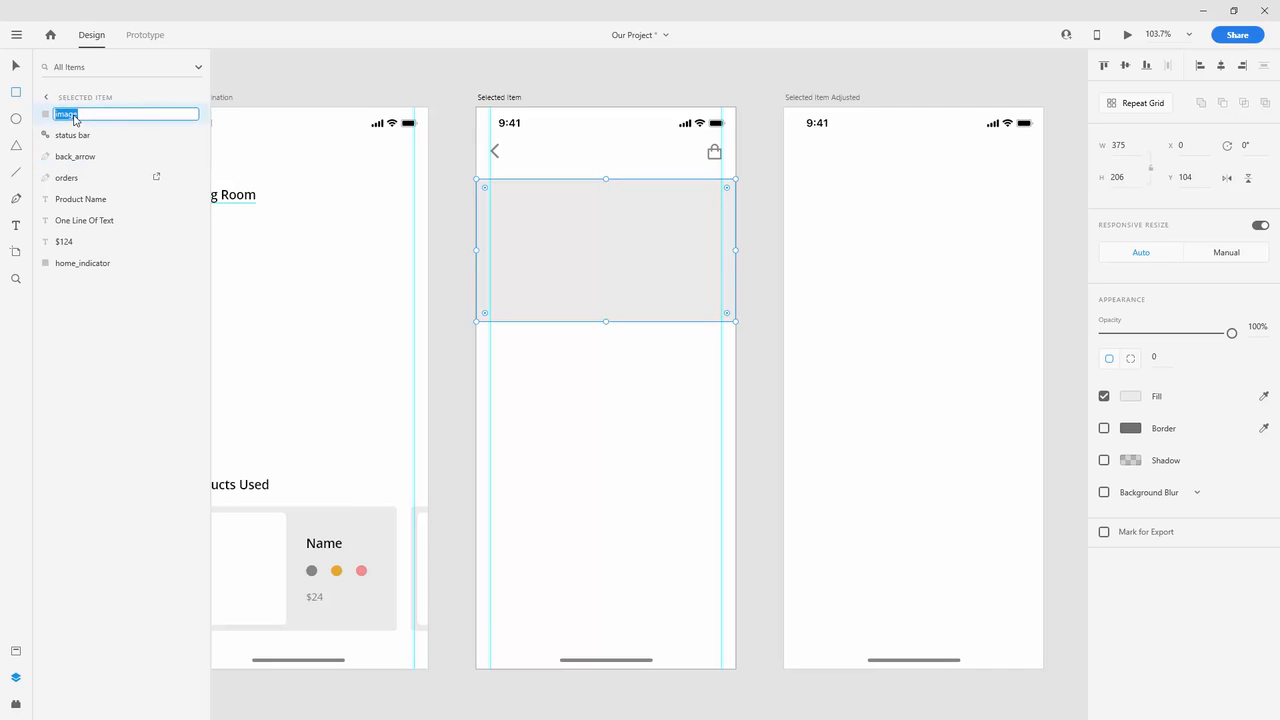
pyautogui.write('hero_image')
pyautogui.press('Return')
pyautogui.doubleClick(76, 116)
pyautogui.press('End')
pyautogui.write('_bg')
pyautogui.press('Return')
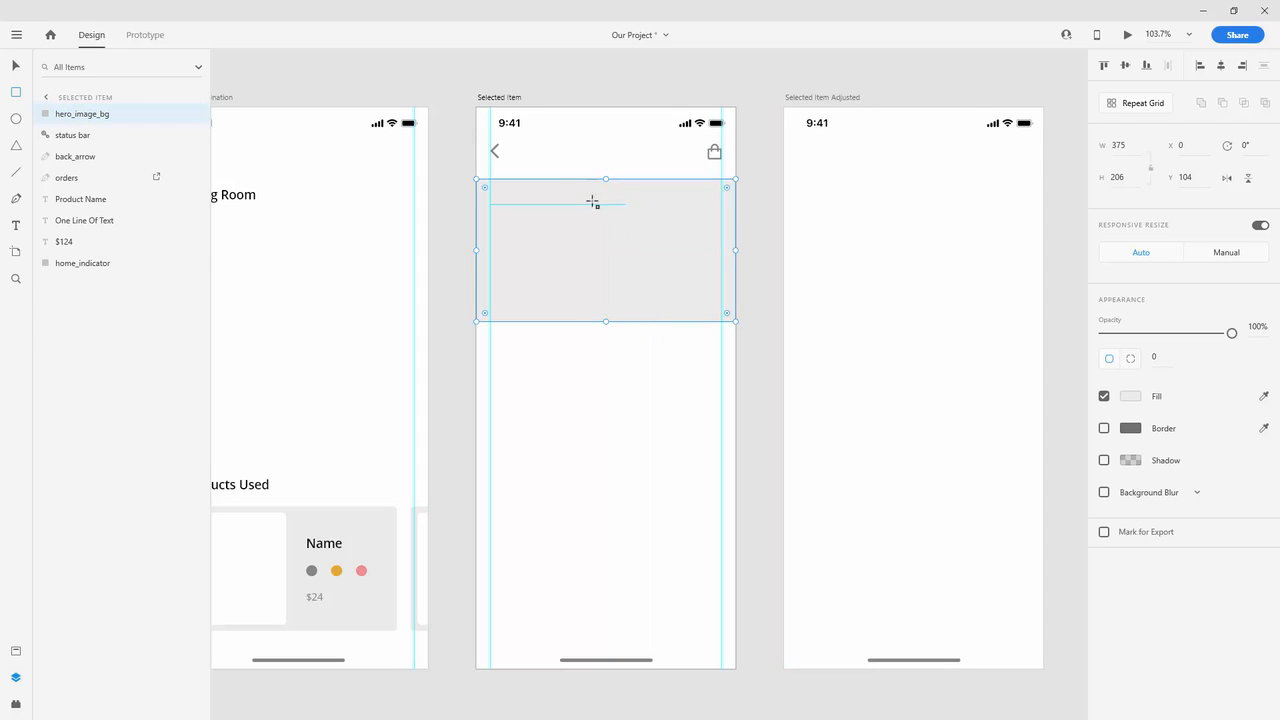
pyautogui.moveTo(87, 115); pyautogui.dragTo(86, 250)
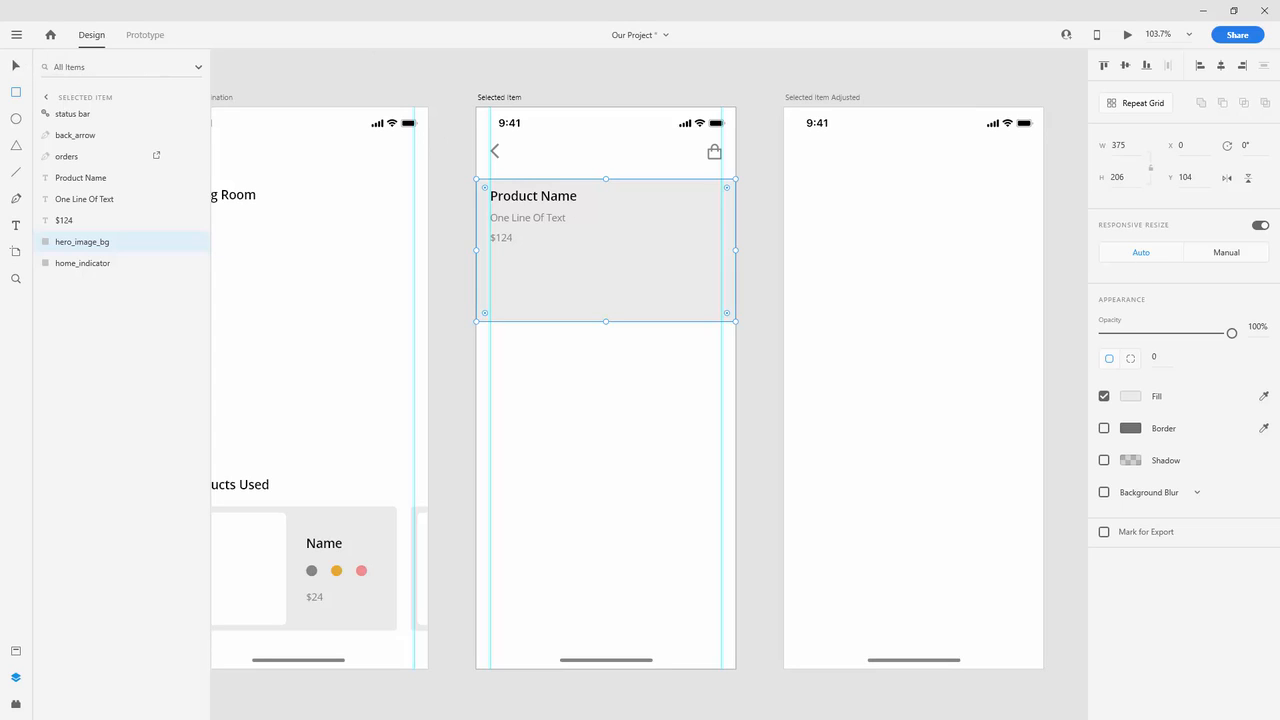
# Step: Set the height of hero_image_bg to 468 and move it up to Y 95
pyautogui.click(1122, 177)
pyautogui.press('Return')
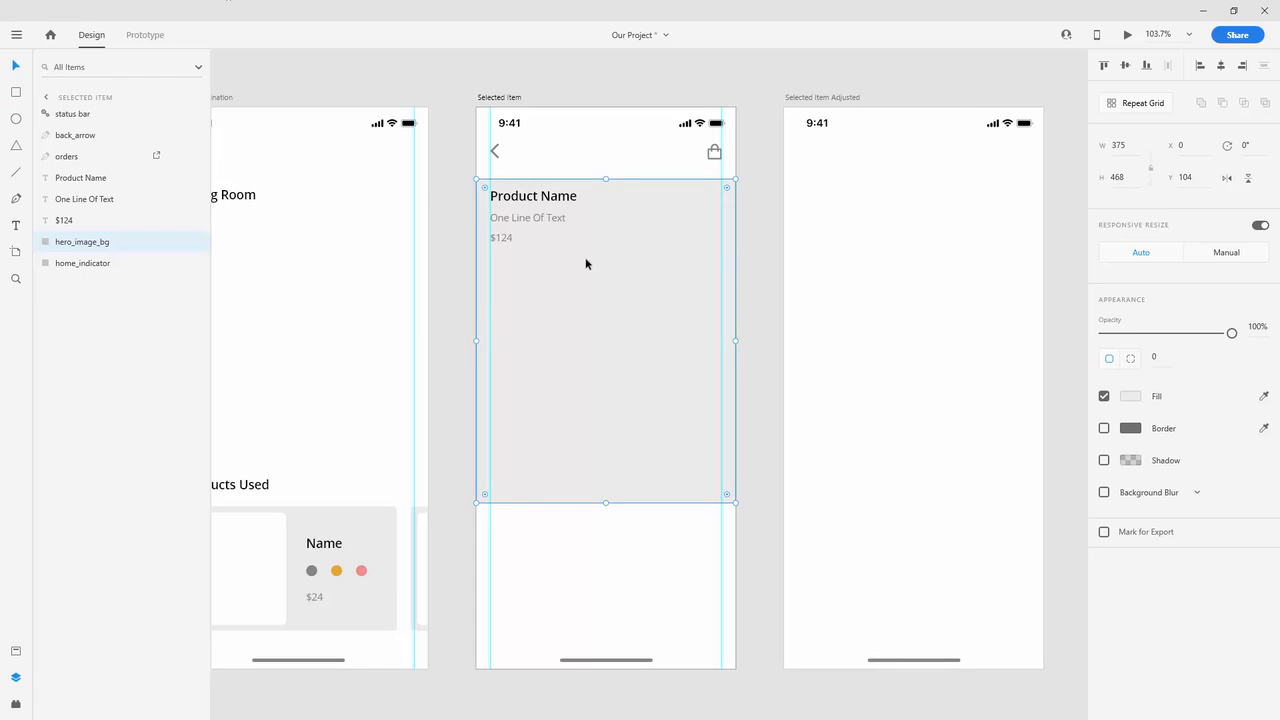
pyautogui.moveTo(598, 258); pyautogui.dragTo(602, 247)
pyautogui.moveTo(608, 170); pyautogui.dragTo(608, 170)
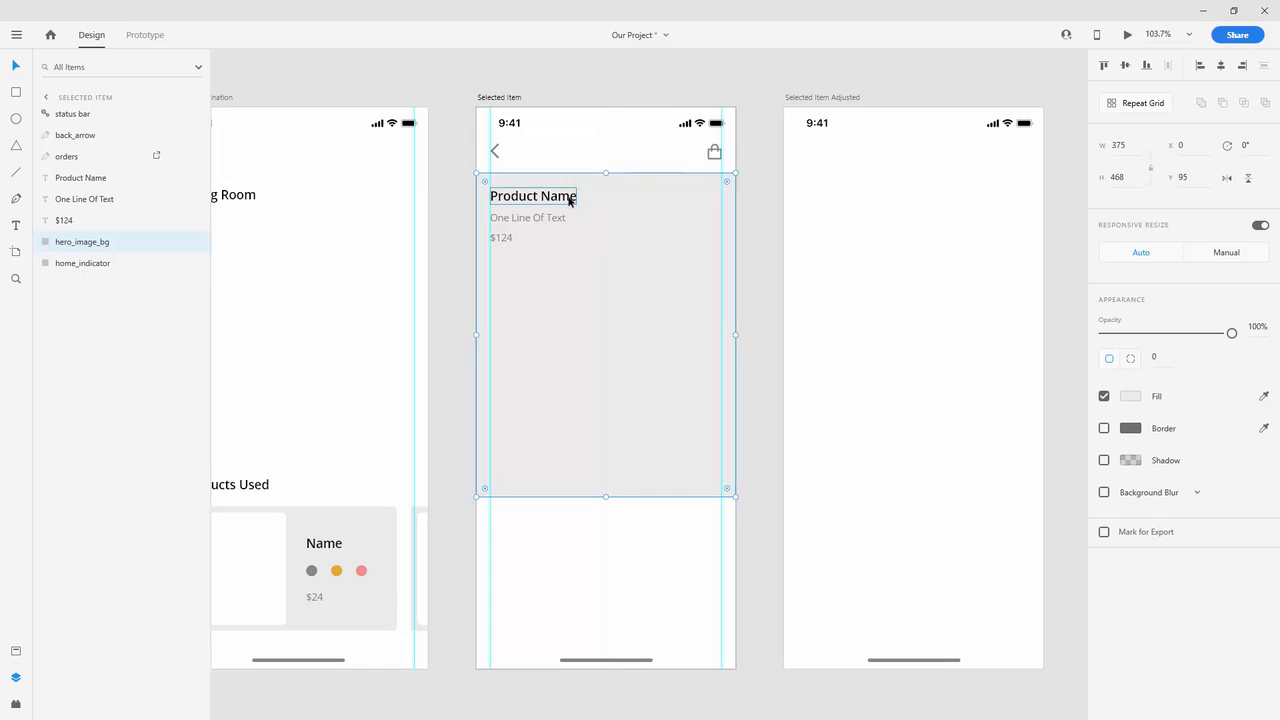
# Step: Move the Product Name, One Line Of Text and $124 texts up together so the block starts at Y 115
pyautogui.click(540, 196)
pyautogui.keyDown('shift'); pyautogui.click(540, 218); pyautogui.keyUp('shift')
pyautogui.keyDown('shift'); pyautogui.click(507, 236); pyautogui.keyUp('shift')
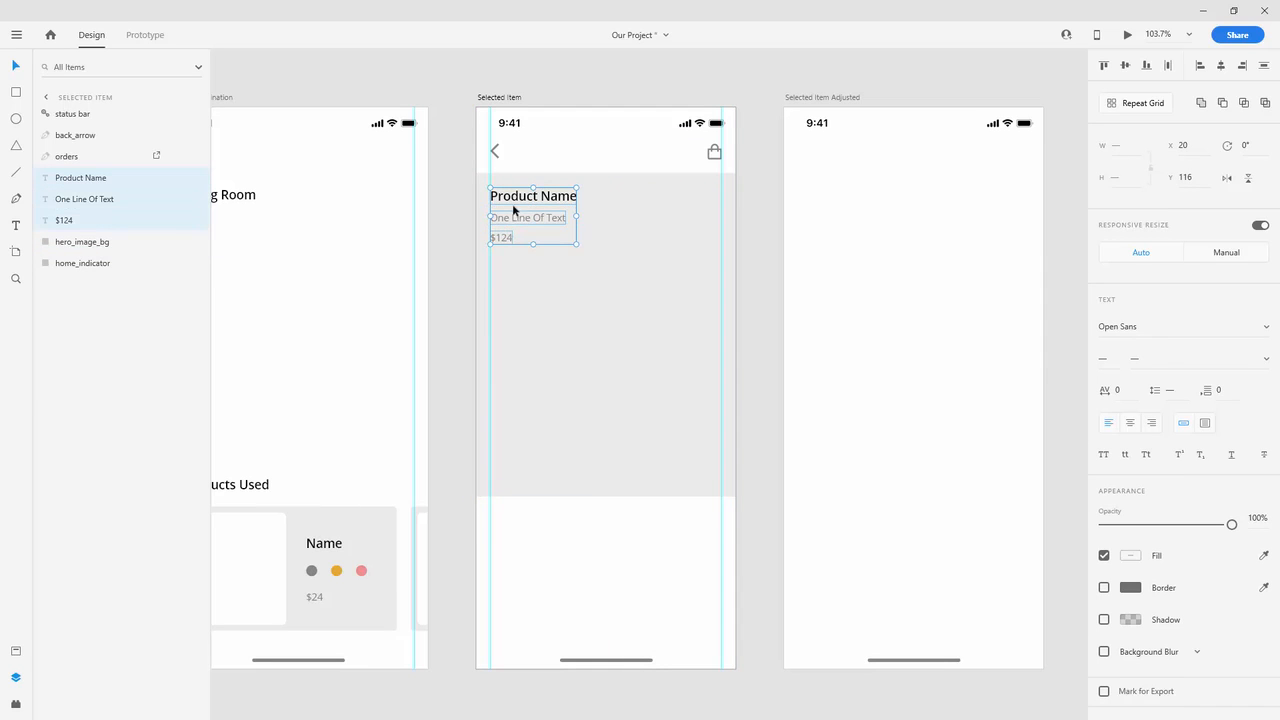
pyautogui.moveTo(517, 199)
pyautogui.mouseDown()
pyautogui.moveTo(517, 181)
pyautogui.moveTo(517, 200)
pyautogui.mouseUp()
# Step: Extend the Selected Item artboard downward to a height of 1706
pyautogui.scroll(-2, 616, 310)
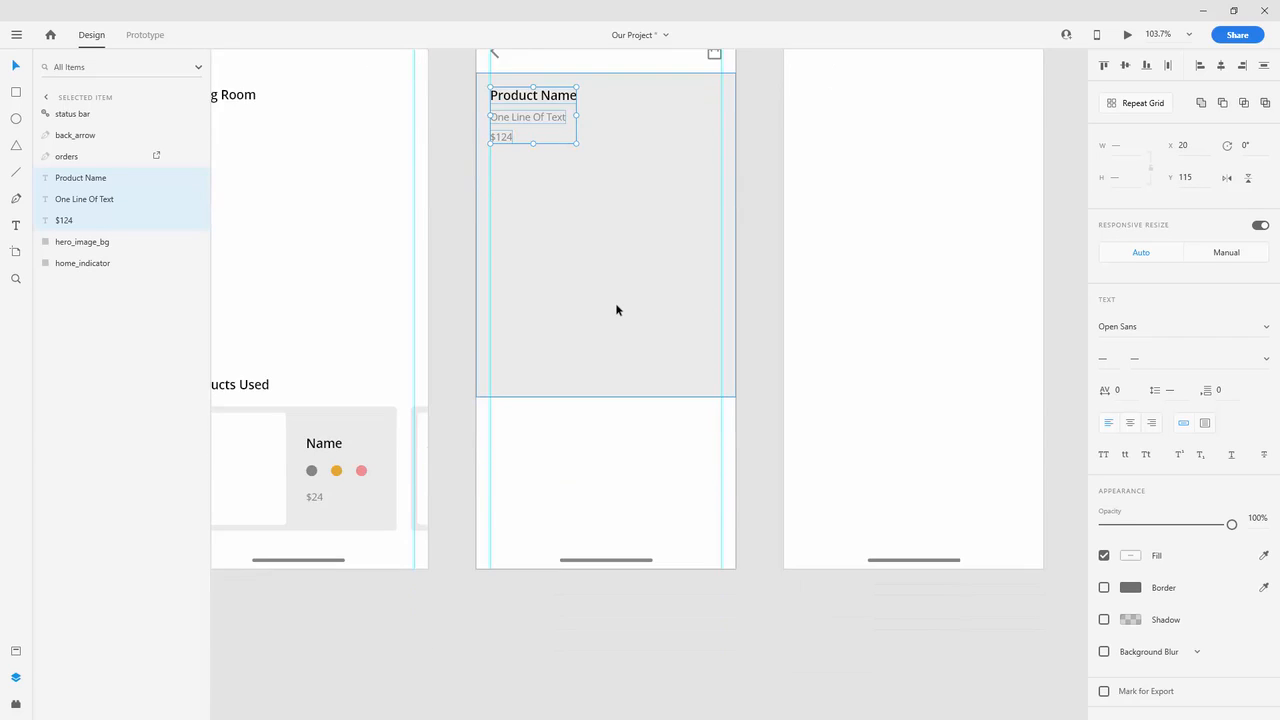
pyautogui.scroll(-5, 614, 306)
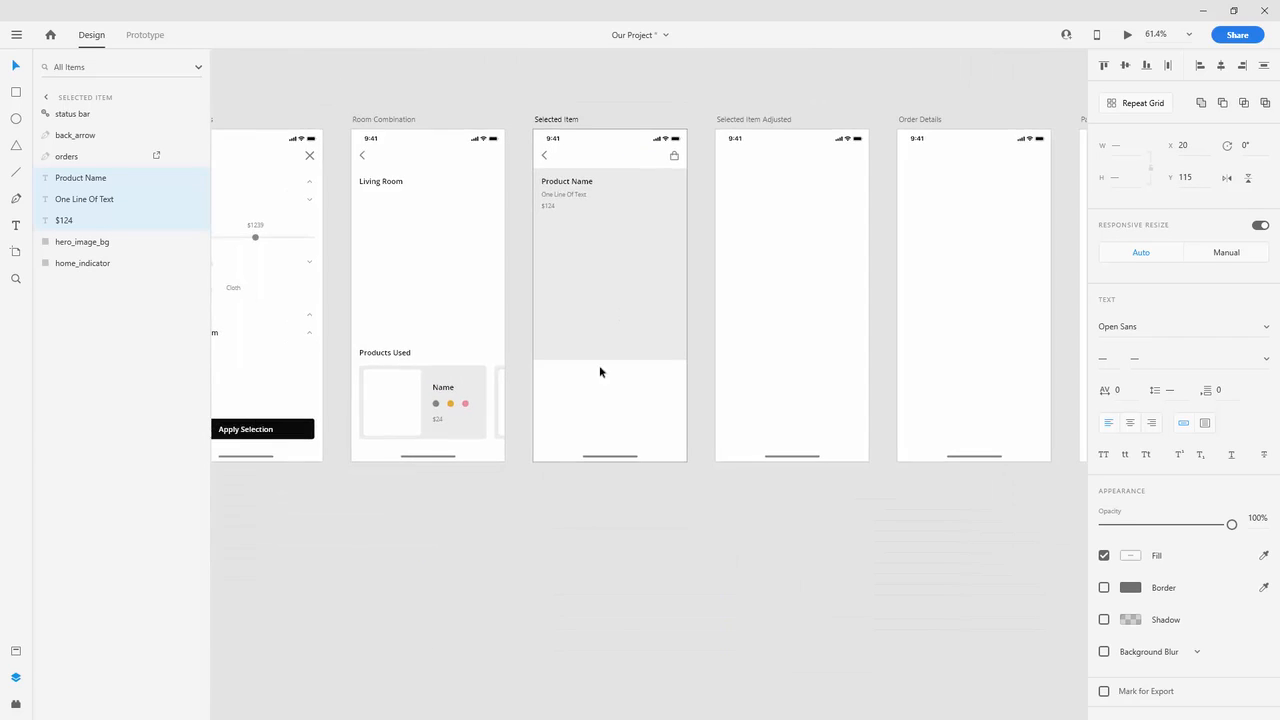
pyautogui.click(563, 121)
pyautogui.scroll(-5, 595, 380)
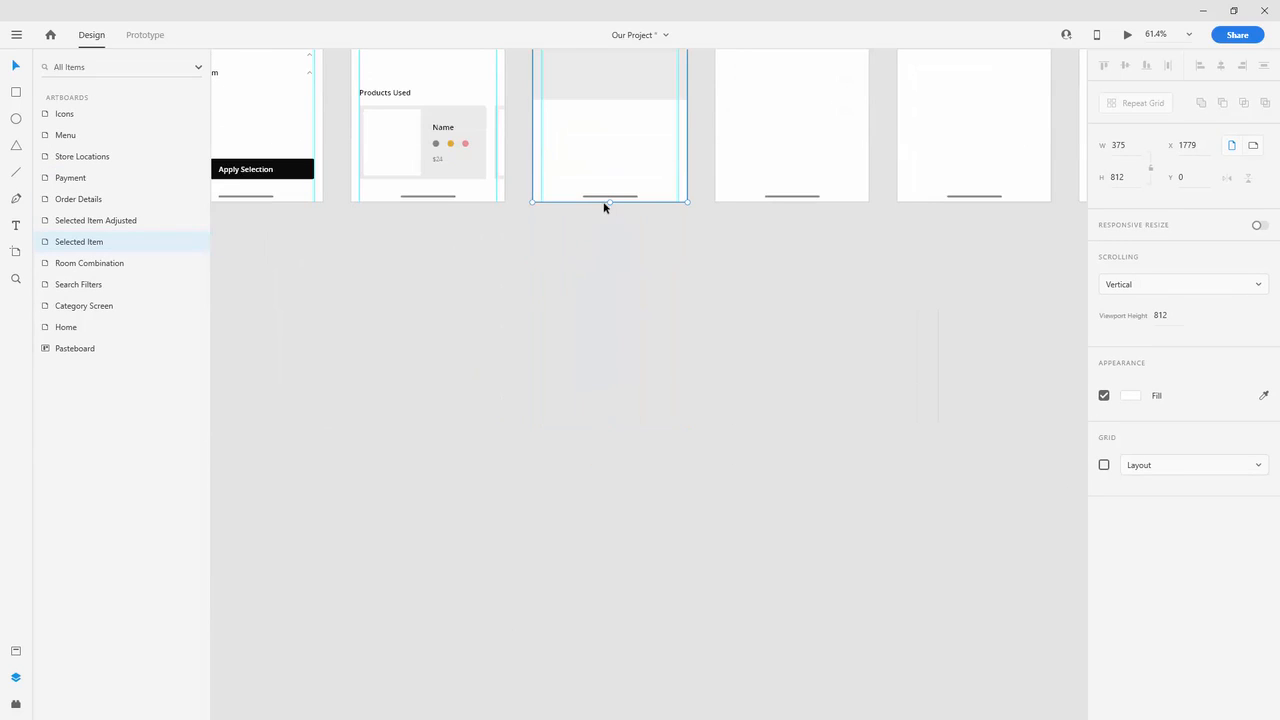
pyautogui.moveTo(609, 202); pyautogui.dragTo(609, 472)
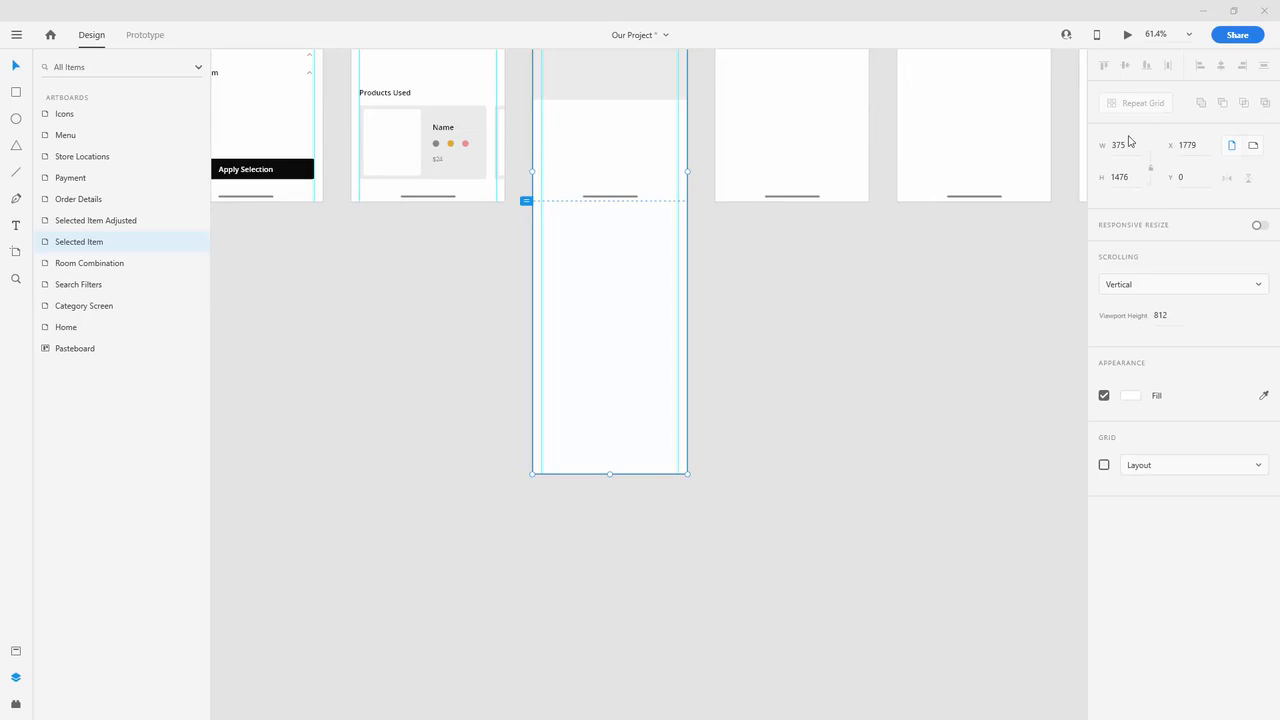
pyautogui.click(1121, 176)
pyautogui.write('1')
pyautogui.press('Return')
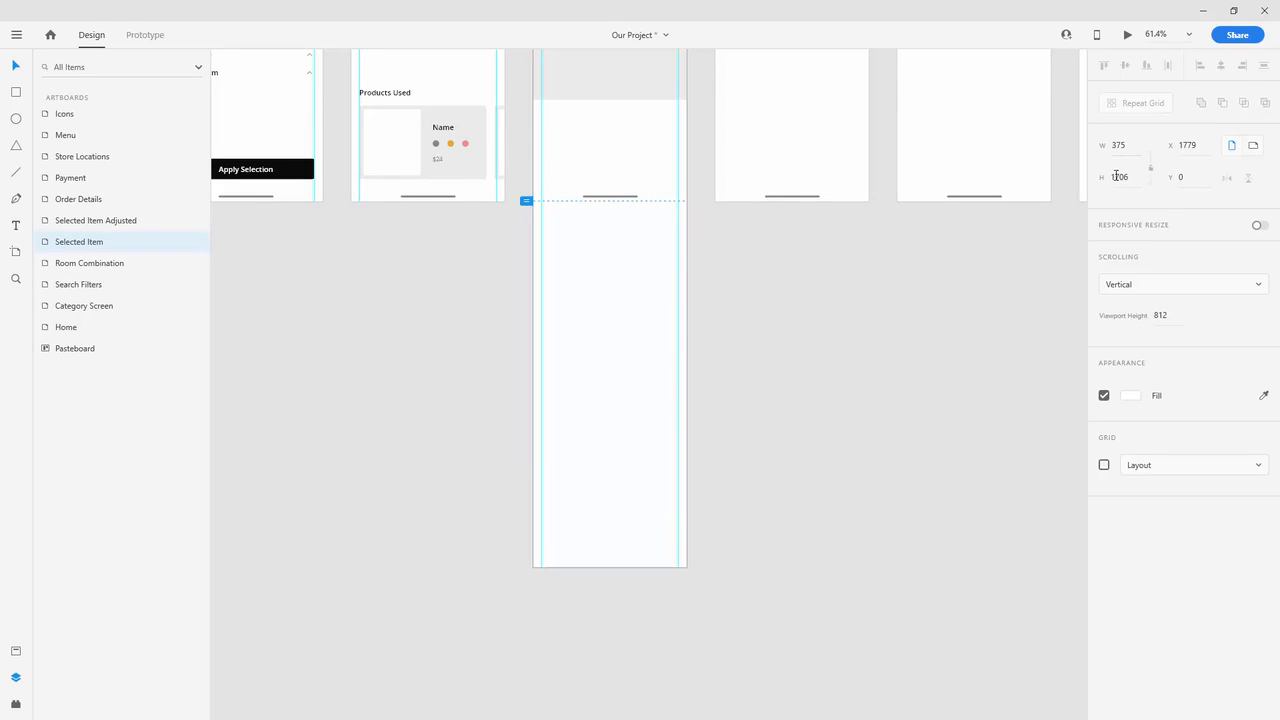
# Step: Move the home_indicator down to the bottom of the extended Selected Item artboard, at Y 1691
pyautogui.moveTo(623, 200); pyautogui.dragTo(621, 558)
pyautogui.scroll(4, 641, 176)
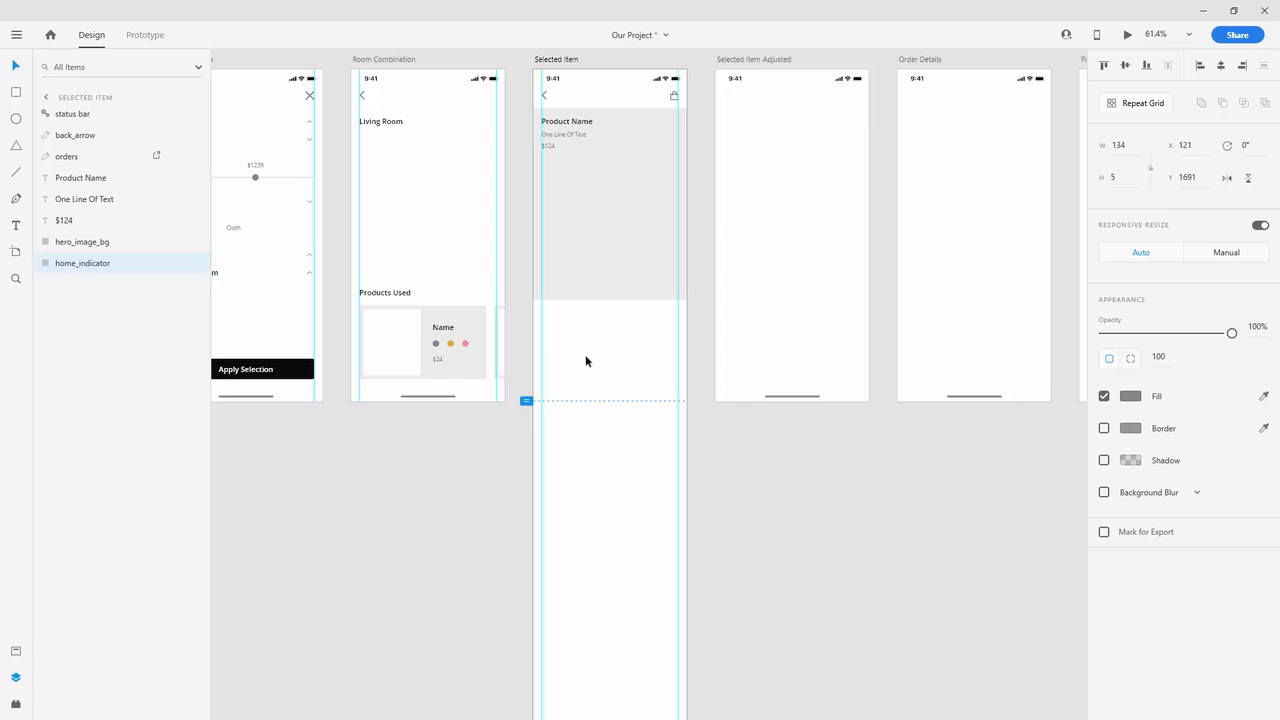
pyautogui.press('alt')
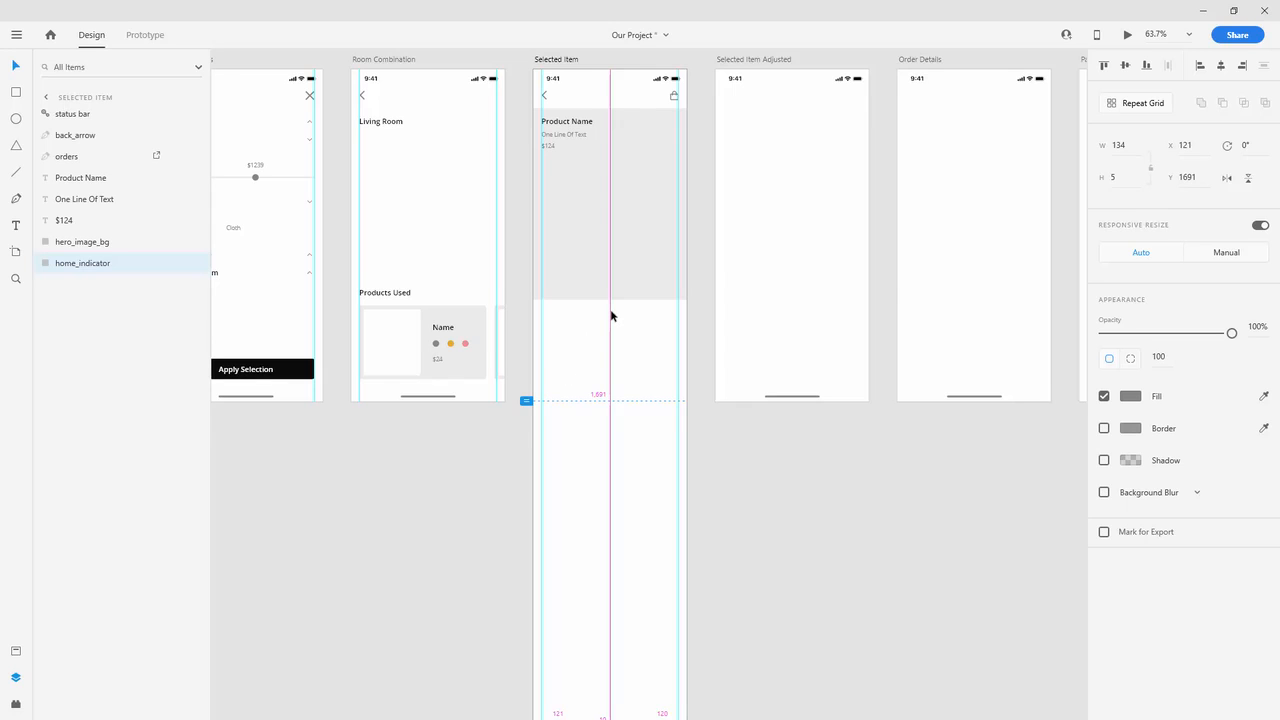
# Step: Duplicate the Product Name heading, place the copy below the gray area at Y 603, and change its text to "Color"
pyautogui.scroll(2, 612, 316)
pyautogui.scroll(2, 566, 143)
pyautogui.click(575, 147)
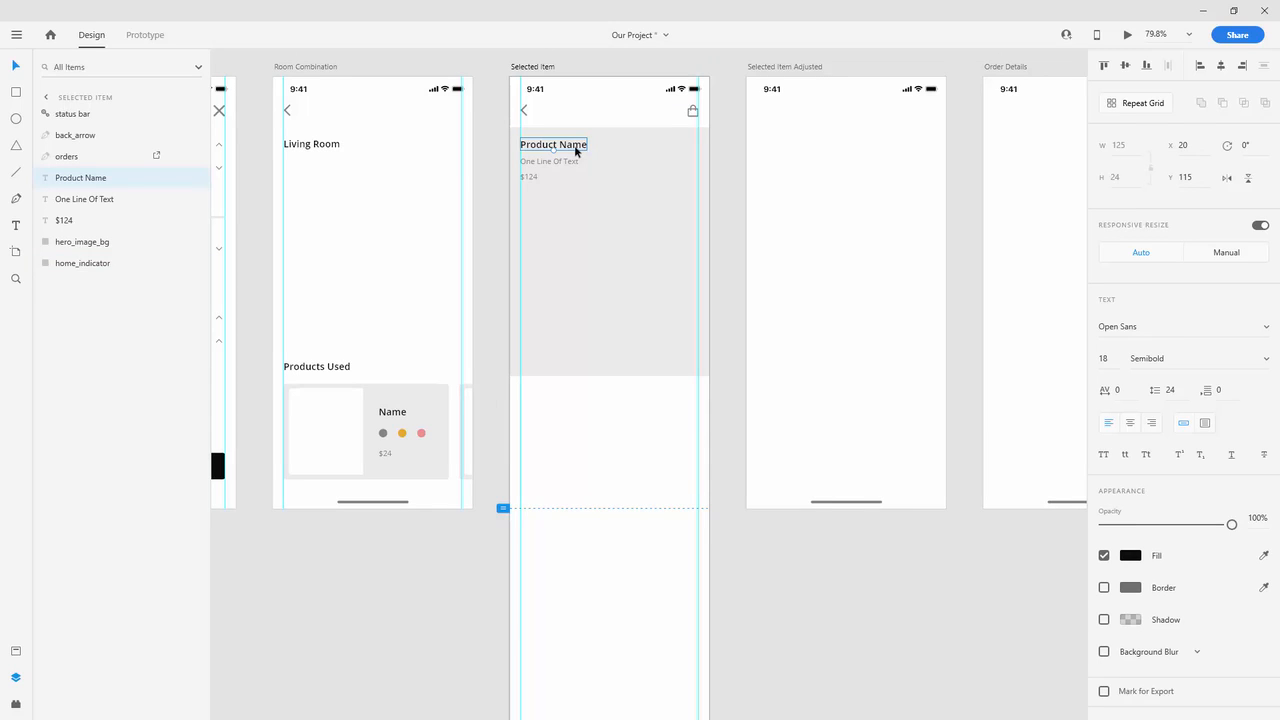
pyautogui.hotkey('ctrl', 'd')
pyautogui.moveTo(566, 144); pyautogui.dragTo(566, 407)
pyautogui.doubleClick(566, 407)
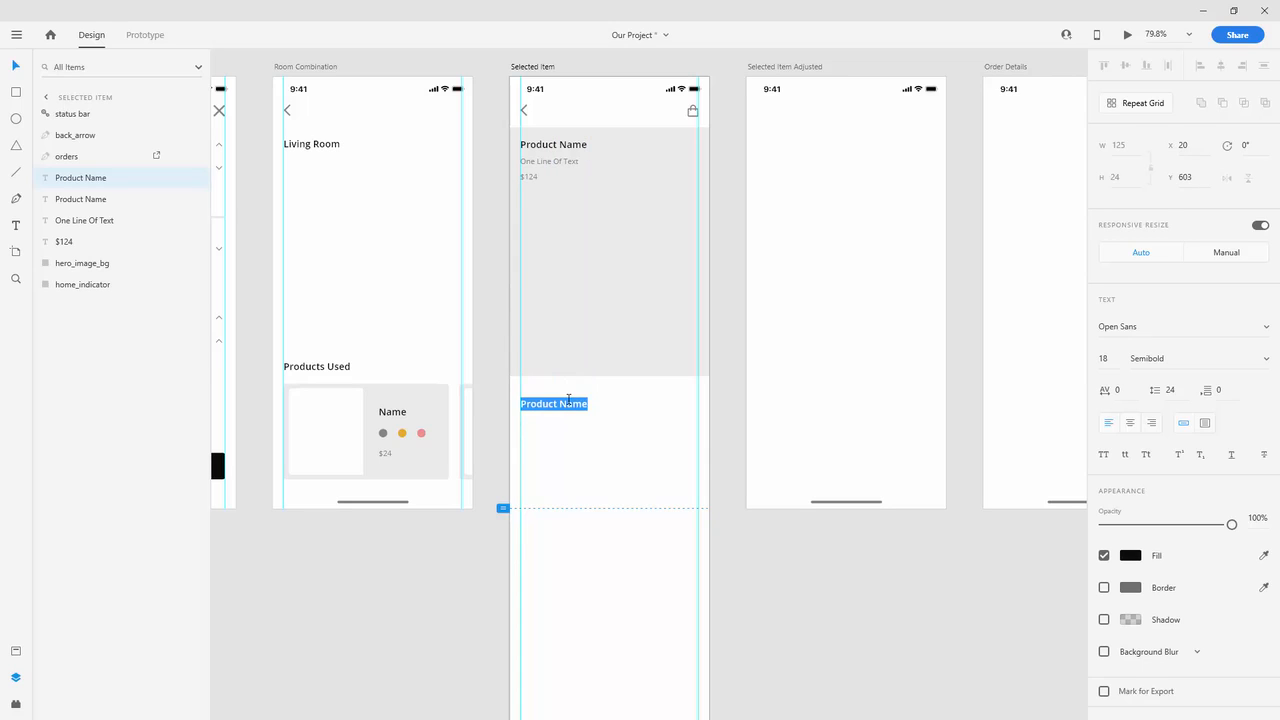
pyautogui.write('Color')
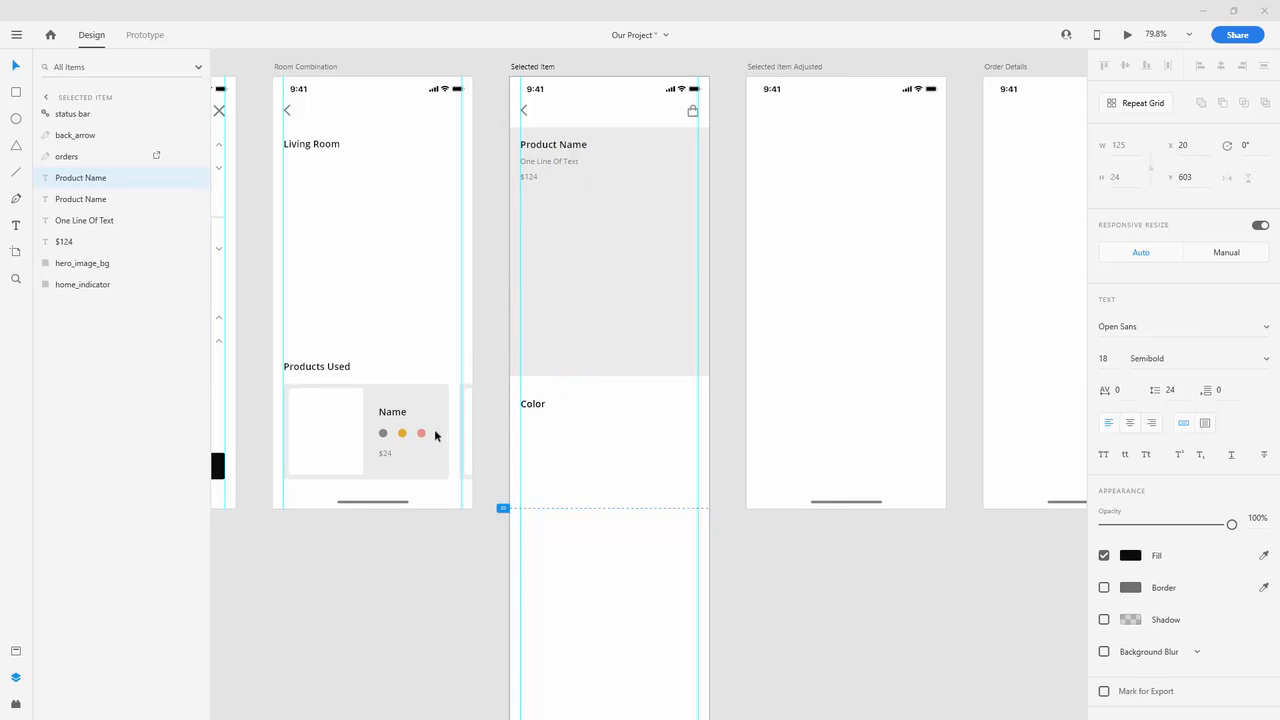
pyautogui.press('Escape')
# Step: Group color1, color2 and color3 in card1's info group on the Room Combination artboard and name the group colors
pyautogui.click(403, 437)
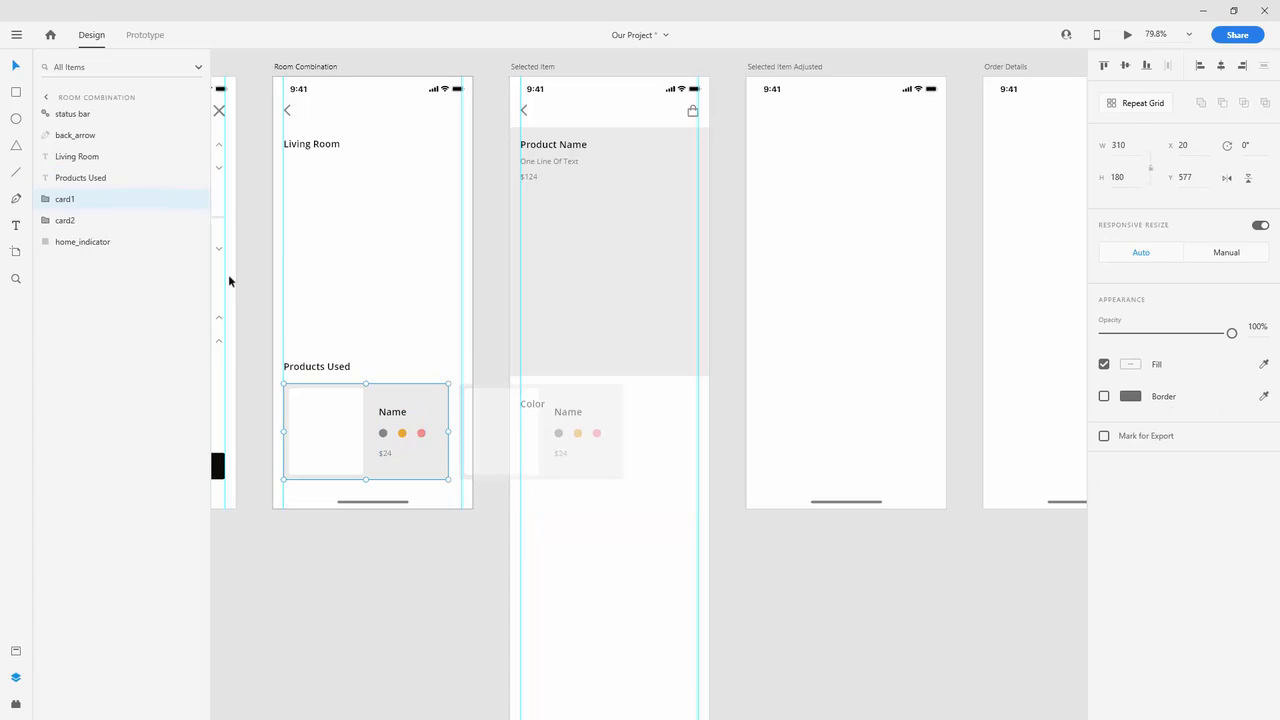
pyautogui.click(45, 199)
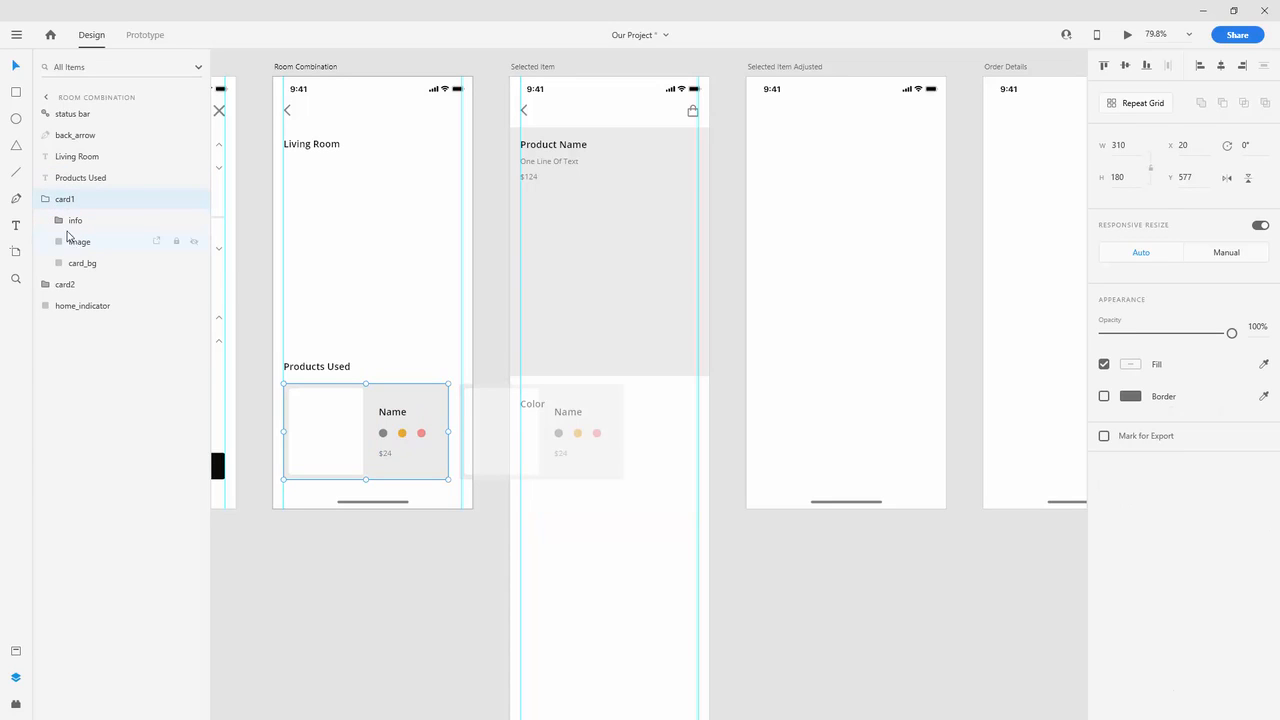
pyautogui.click(60, 221)
pyautogui.click(92, 263)
pyautogui.keyDown('shift'); pyautogui.click(93, 306); pyautogui.keyUp('shift')
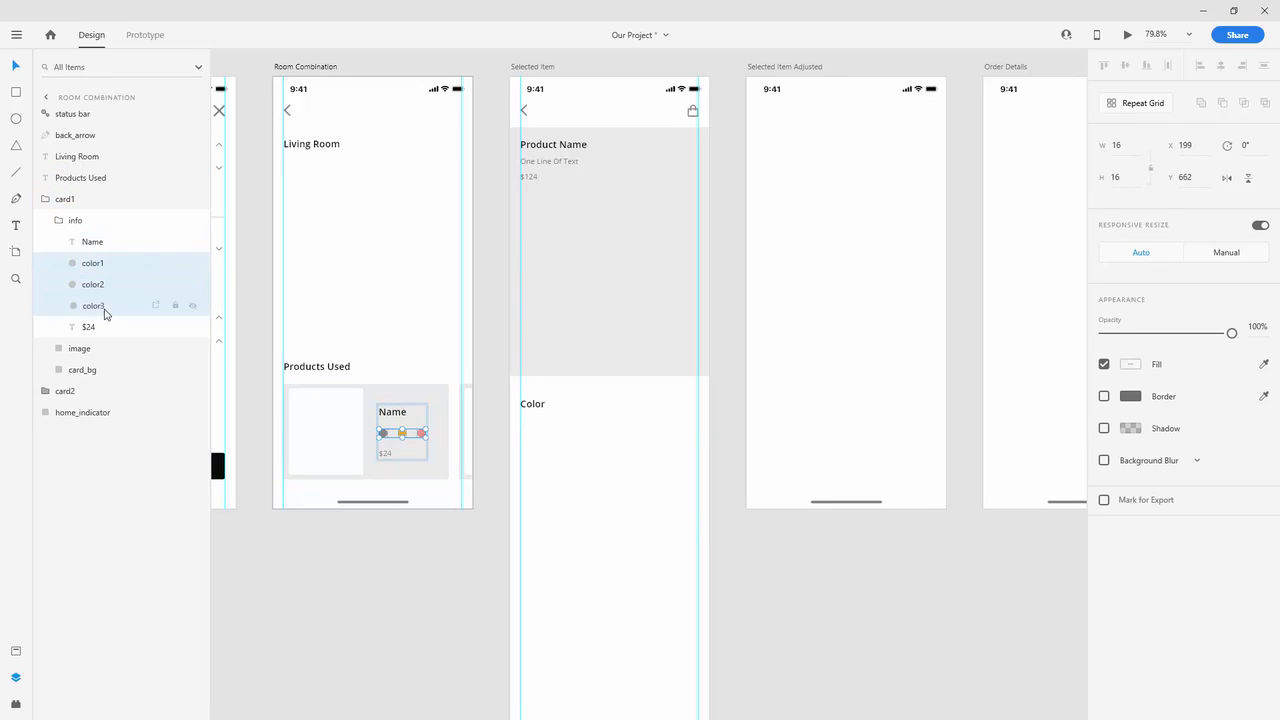
pyautogui.hotkey('ctrl', 'g')
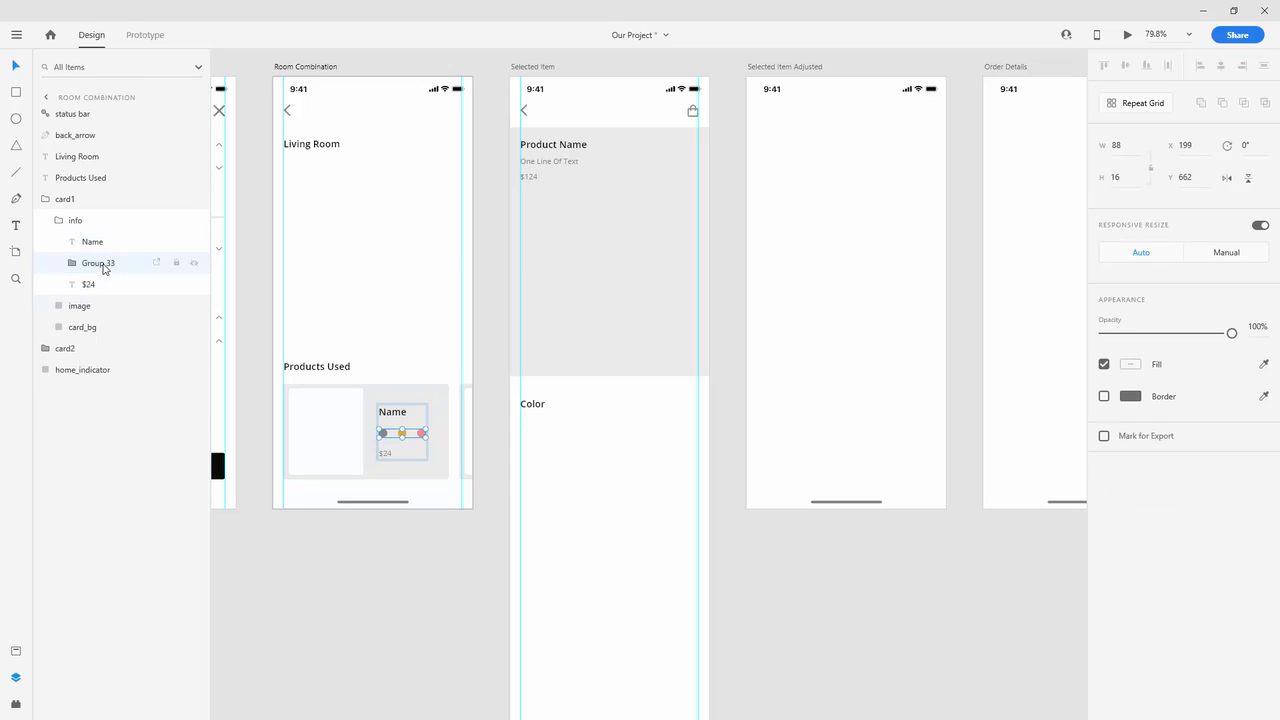
pyautogui.doubleClick(100, 263)
pyautogui.write('colors')
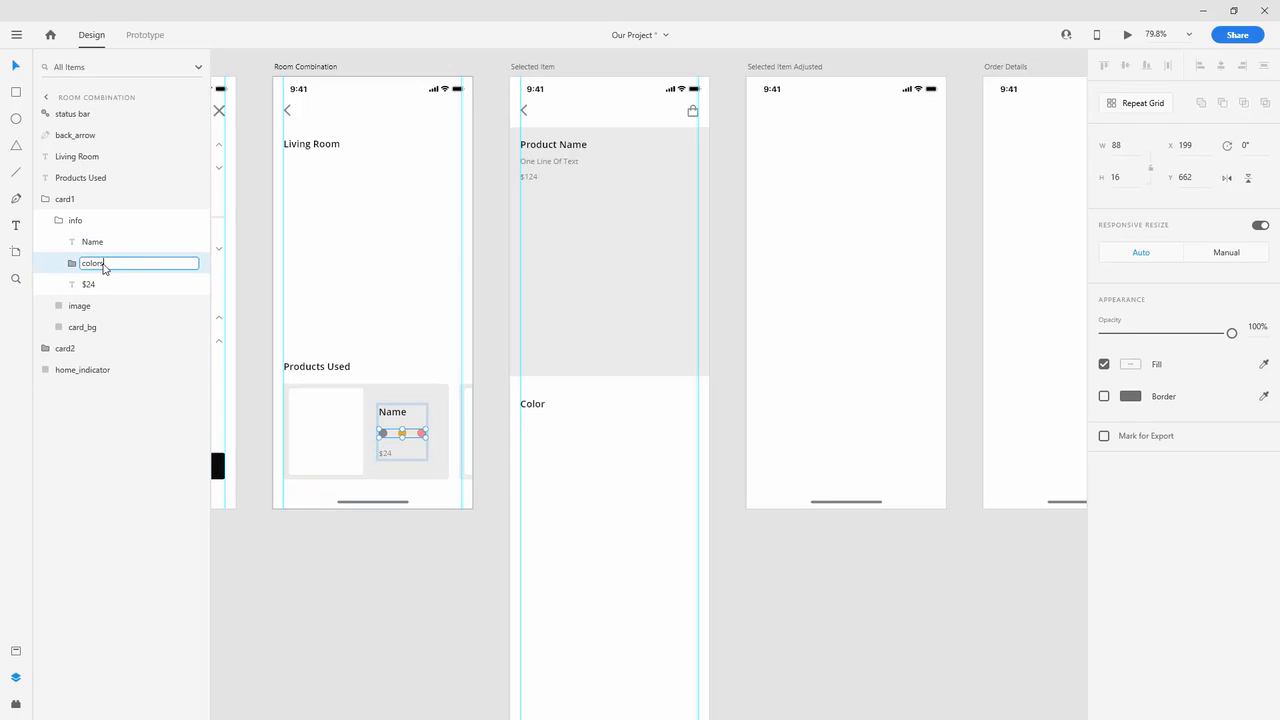
pyautogui.hotkey('ctrl', 'a')
pyautogui.press('Return')
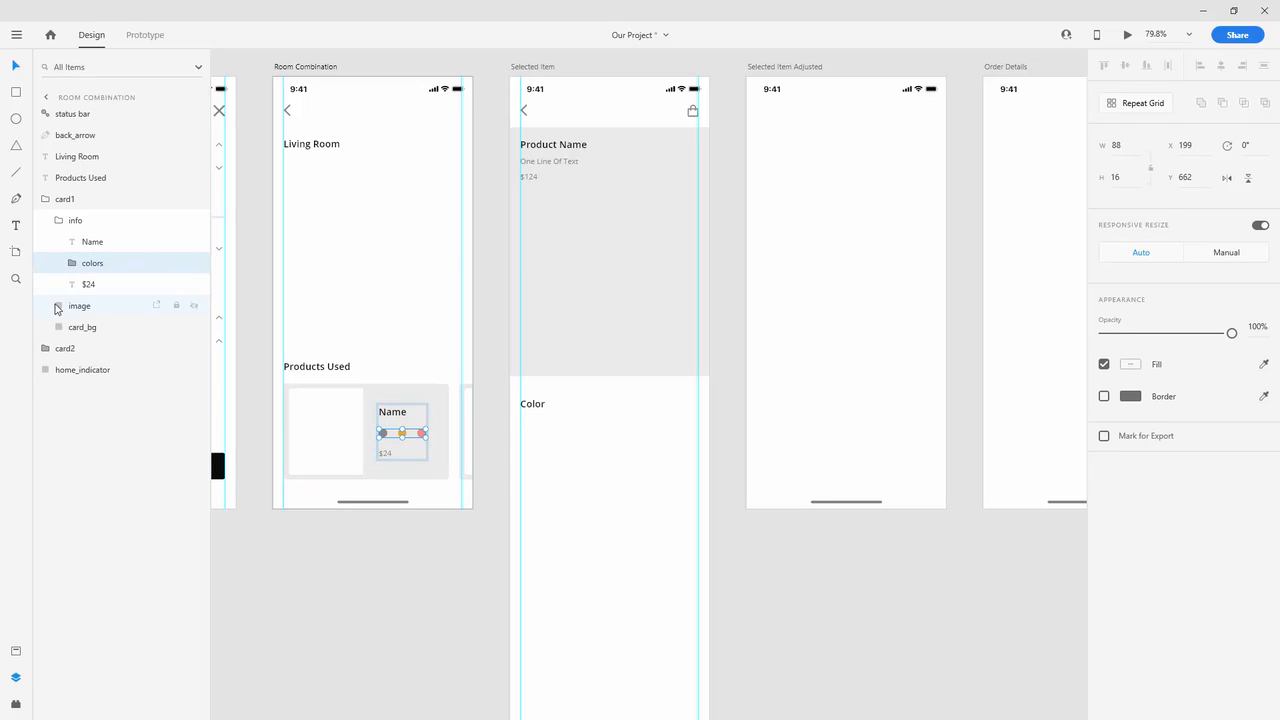
# Step: Group the three color circles in card2's info group and name that group colors as well
pyautogui.click(45, 349)
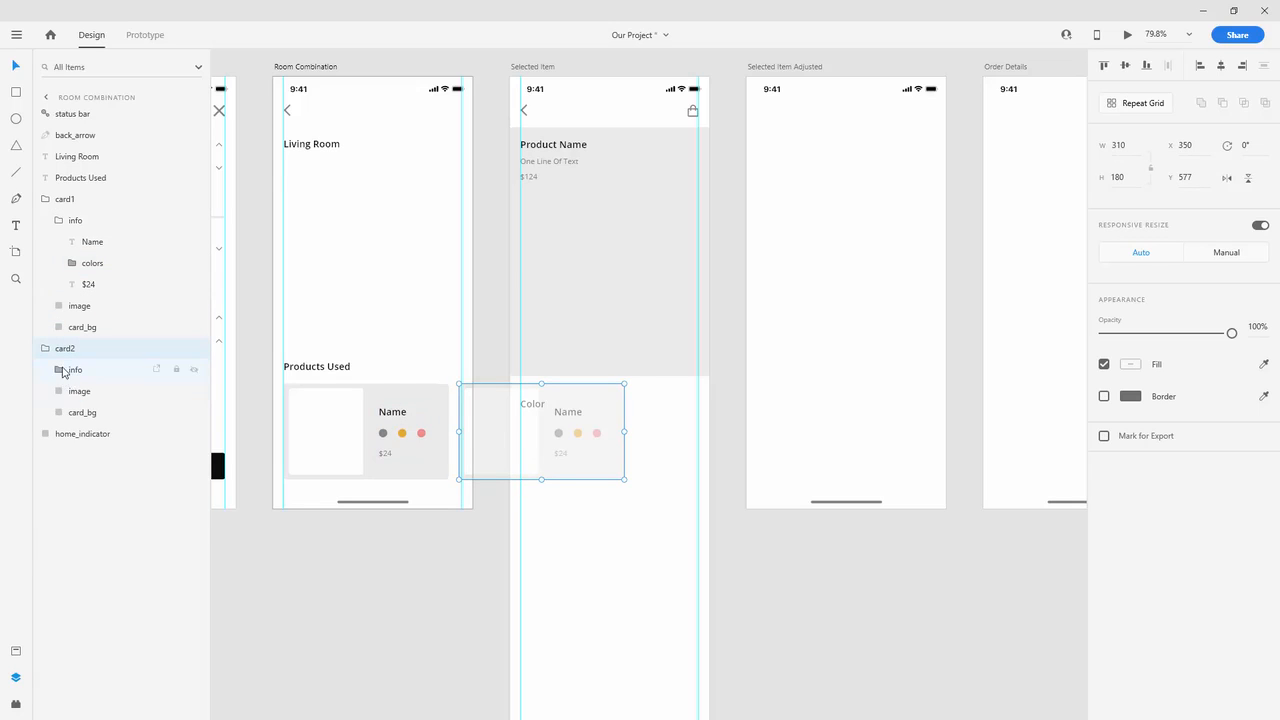
pyautogui.click(58, 370)
pyautogui.click(91, 412)
pyautogui.keyDown('shift'); pyautogui.click(97, 459); pyautogui.keyUp('shift')
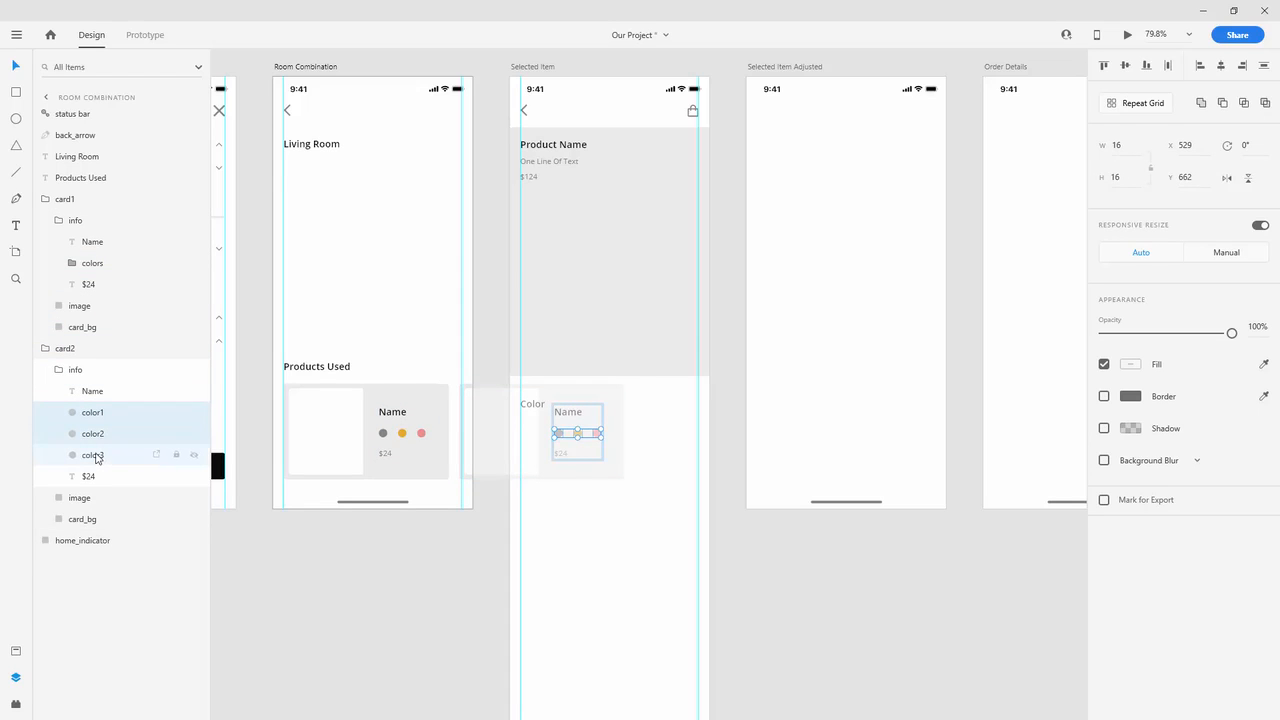
pyautogui.hotkey('ctrl', 'g')
pyautogui.doubleClick(92, 412)
pyautogui.write('colors')
pyautogui.press('Return')
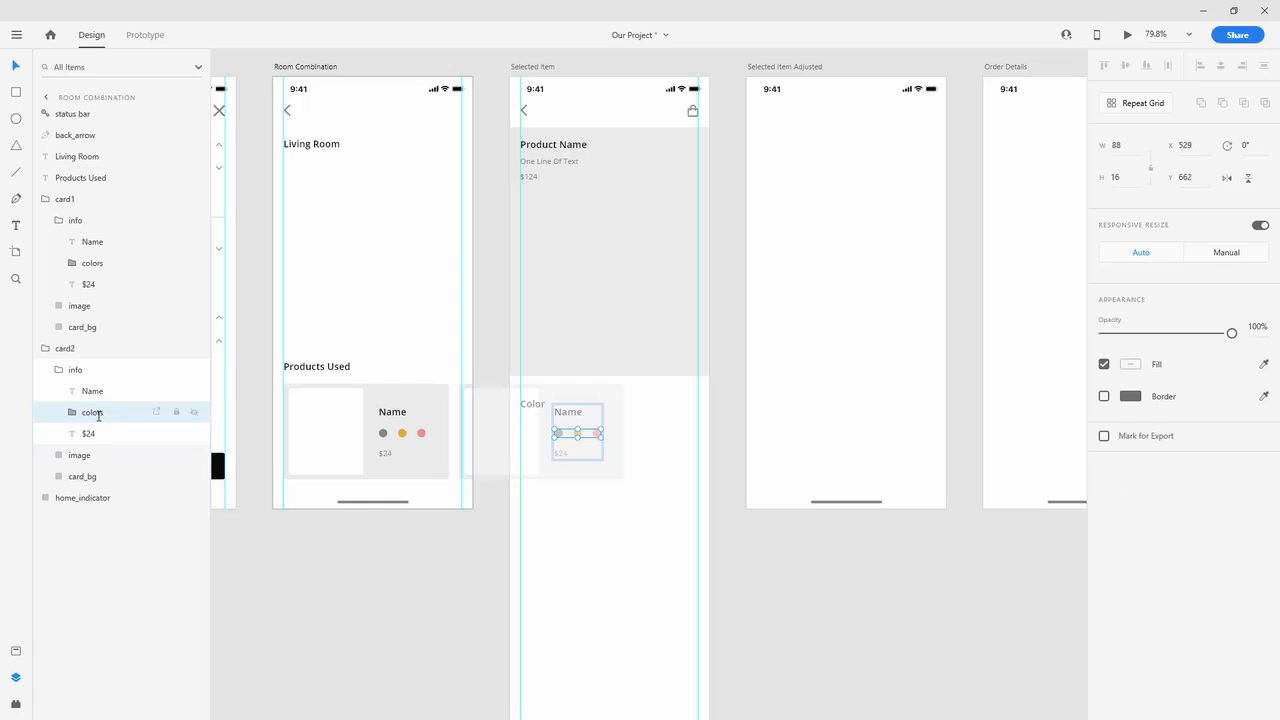
pyautogui.click(58, 370)
pyautogui.click(45, 349)
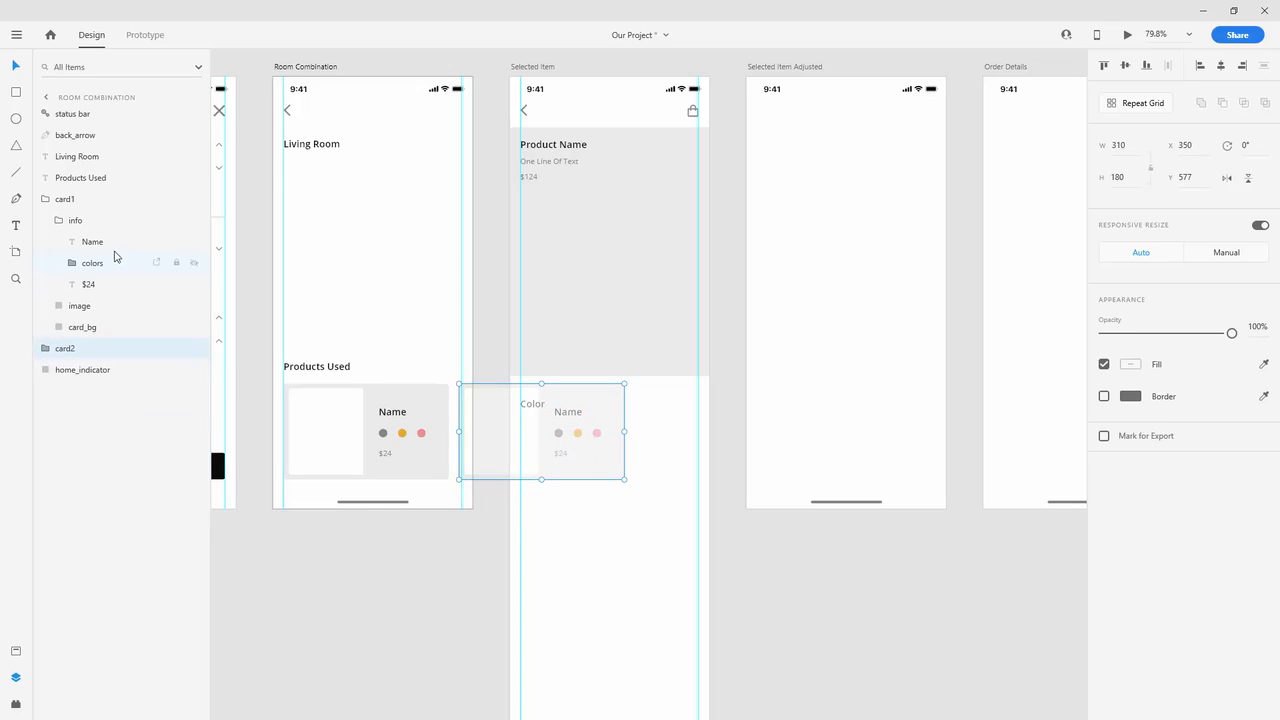
# Step: Copy the colors group from card1 and paste it into the Selected Item artboard
pyautogui.click(99, 270)
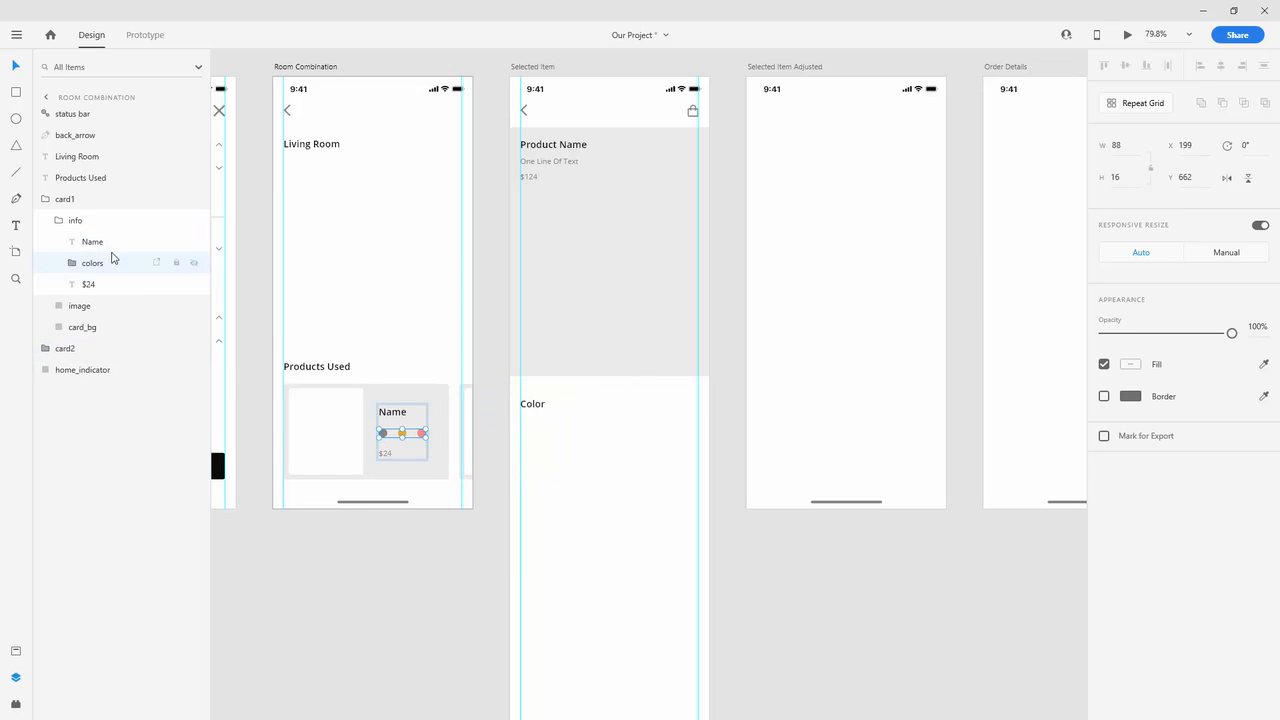
pyautogui.click(58, 222)
pyautogui.click(45, 200)
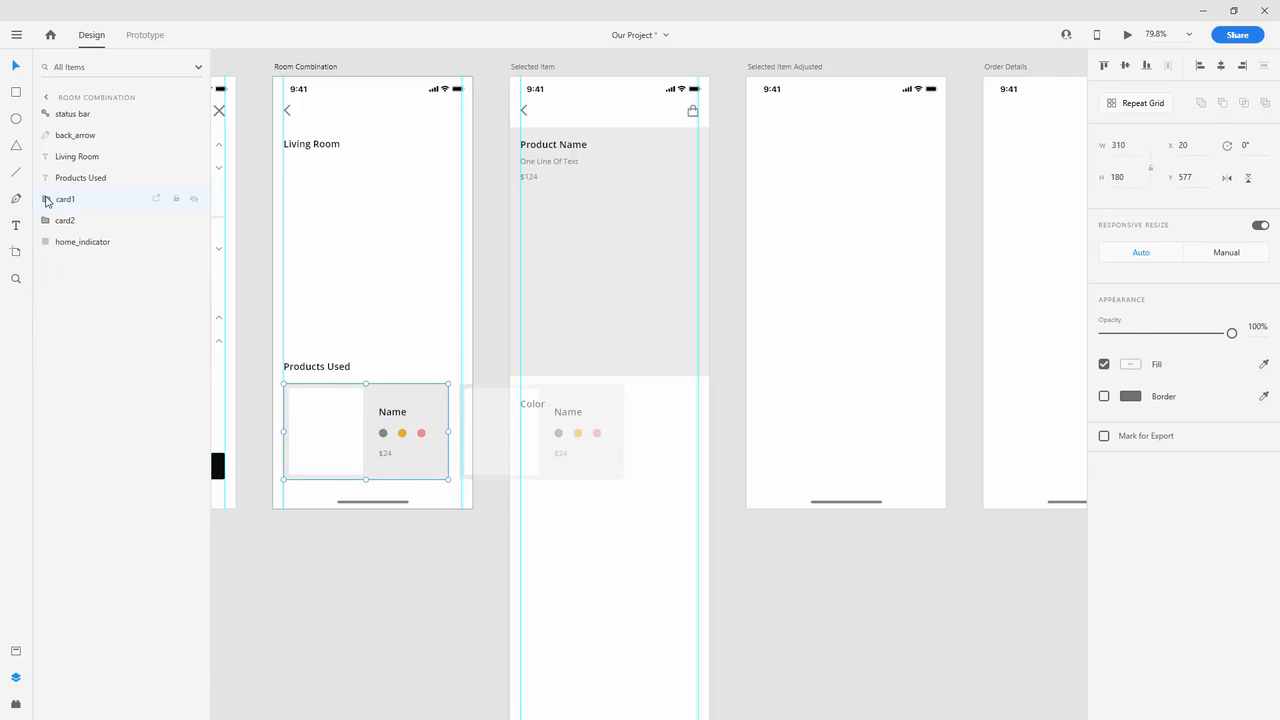
pyautogui.click(650, 447)
pyautogui.scroll(3, 640, 414)
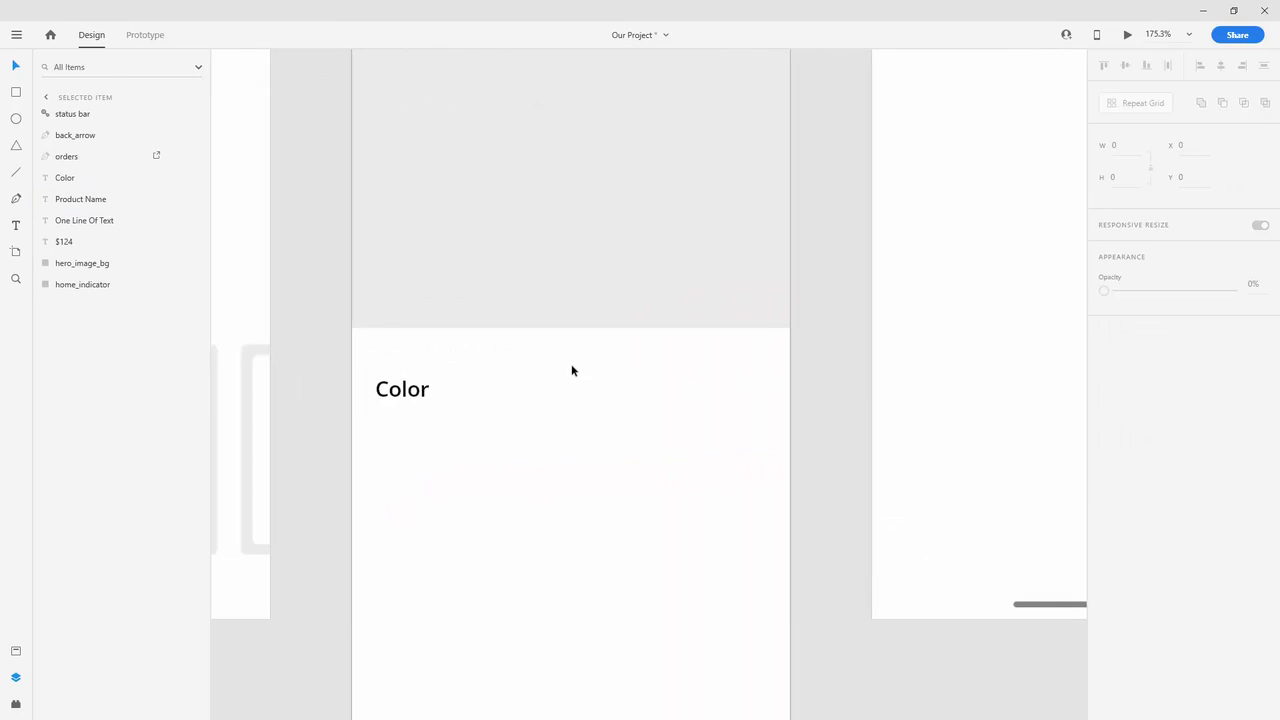
pyautogui.hotkey('ctrl', 'v')
# Step: Center the pasted colors group vertically on the Color heading and place it against the right margin guide at X 267, Y 607
pyautogui.moveTo(635, 453); pyautogui.dragTo(640, 394)
pyautogui.keyDown('shift'); pyautogui.click(425, 389); pyautogui.keyUp('shift')
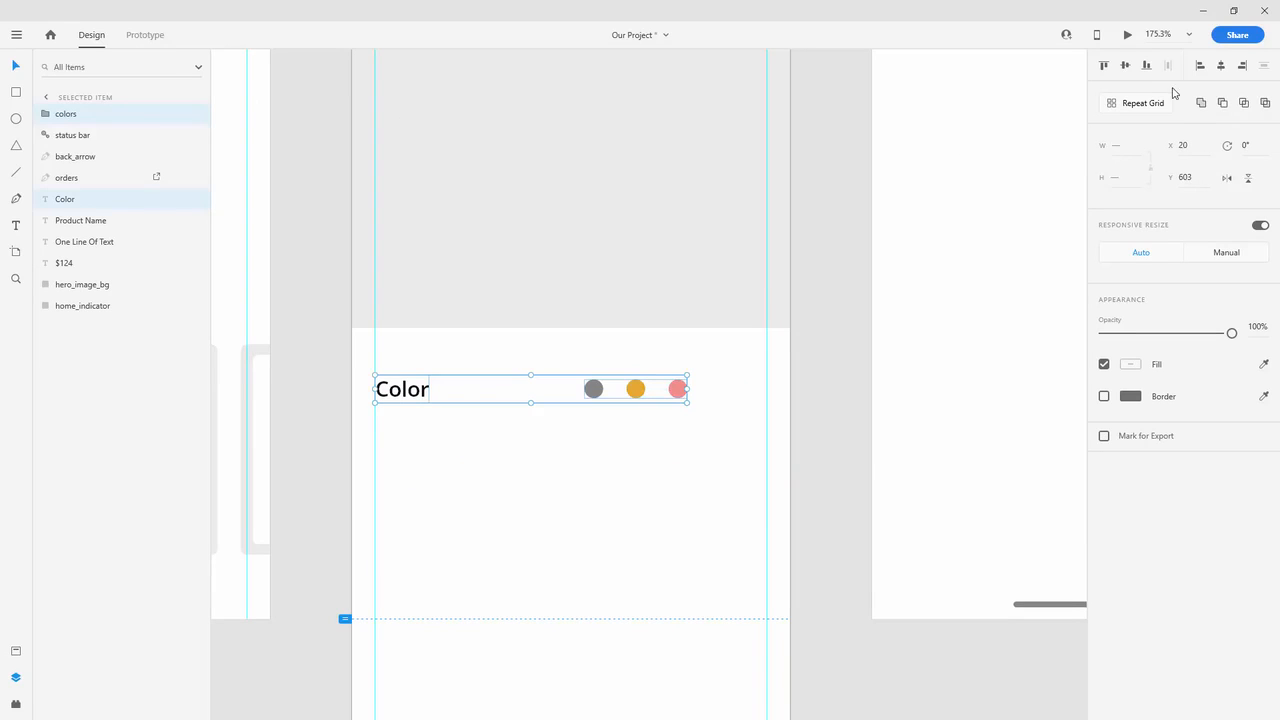
pyautogui.click(677, 389)
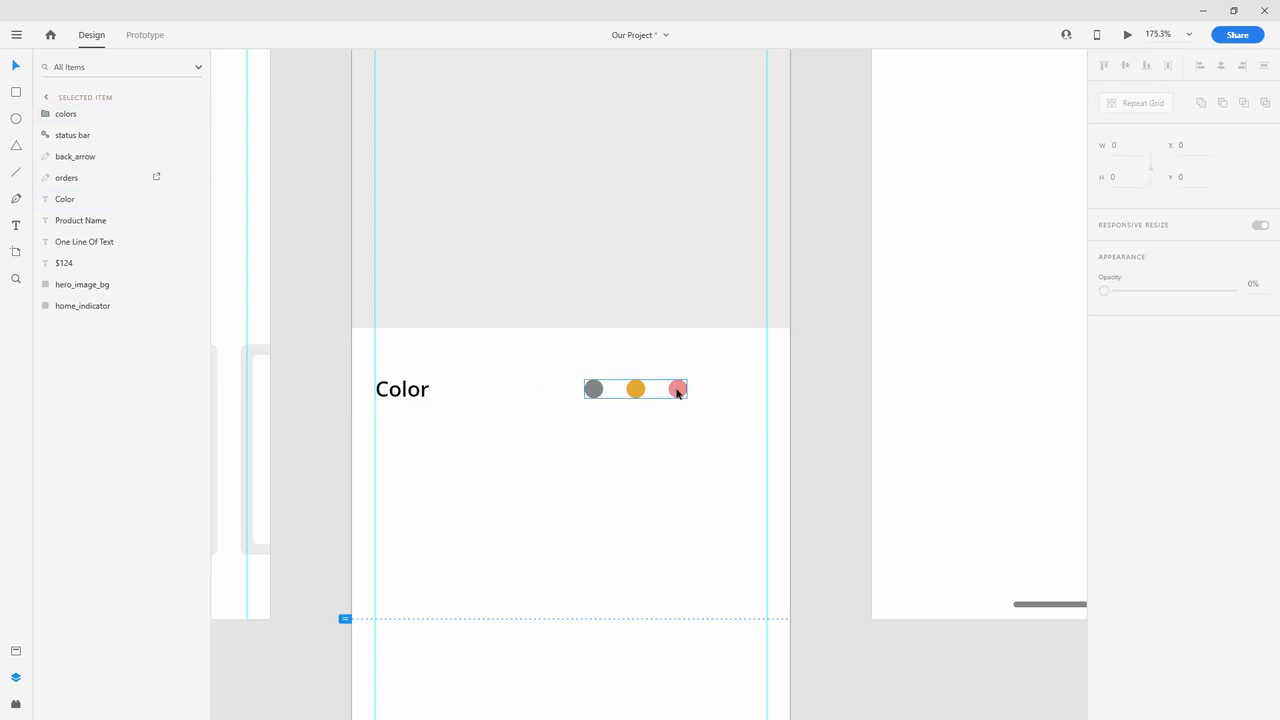
pyautogui.moveTo(677, 389); pyautogui.dragTo(765, 395)
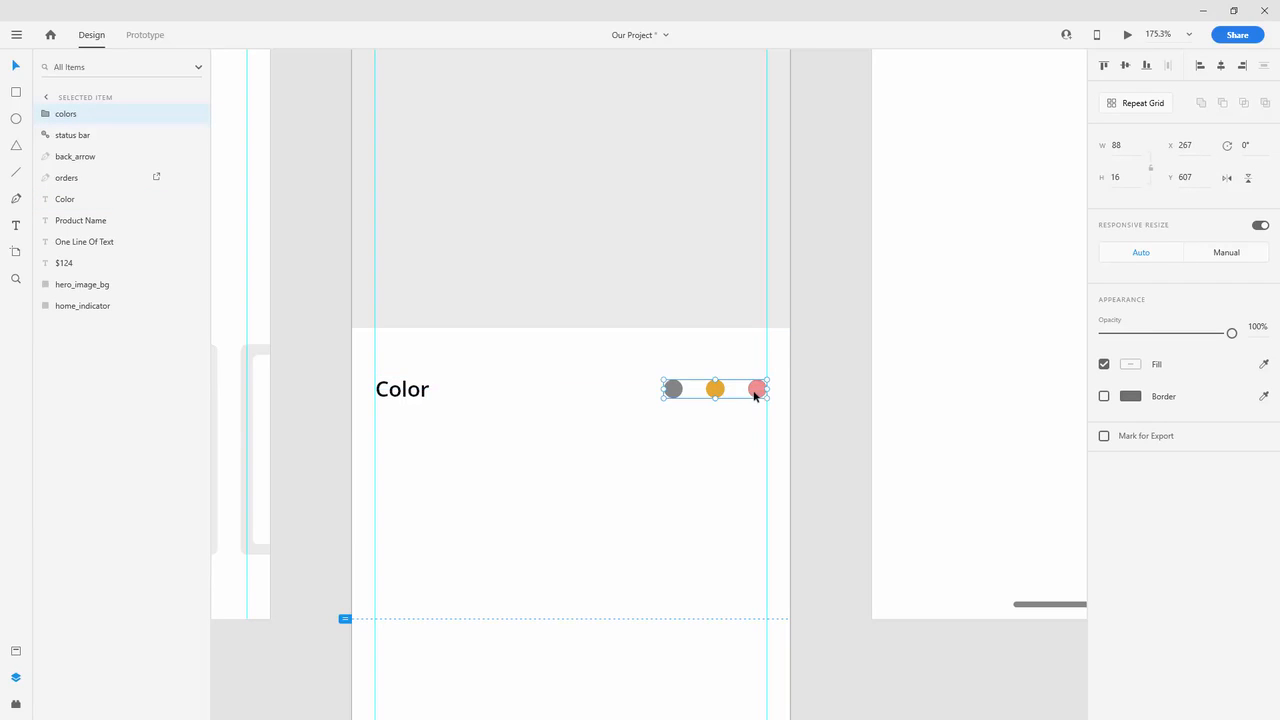
# Step: Duplicate the Color heading, place the copy at X 20, Y 667 beneath it, and change its text to Size
pyautogui.scroll(-3, 531, 383)
pyautogui.click(403, 252)
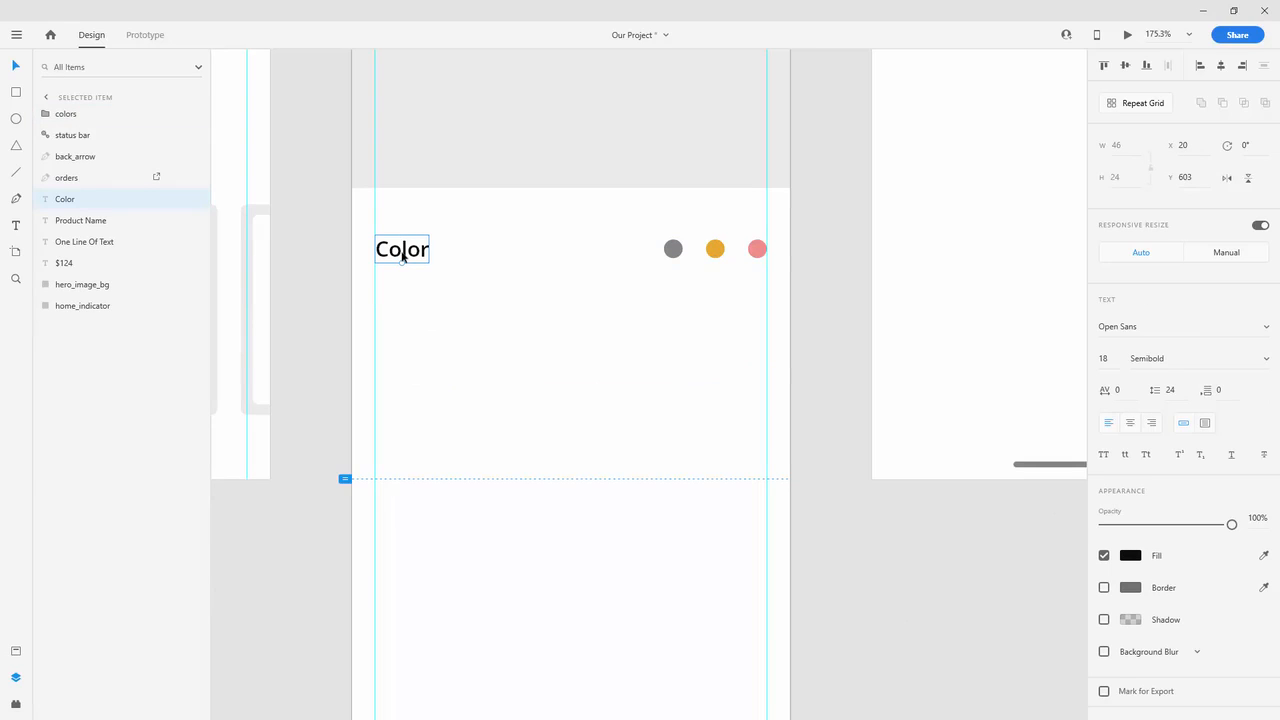
pyautogui.hotkey('ctrl', 'd')
pyautogui.moveTo(413, 251); pyautogui.dragTo(419, 281)
pyautogui.hotkey('shift', 'Down')
pyautogui.hotkey('shift', 'Down')
pyautogui.hotkey('shift', 'Down')
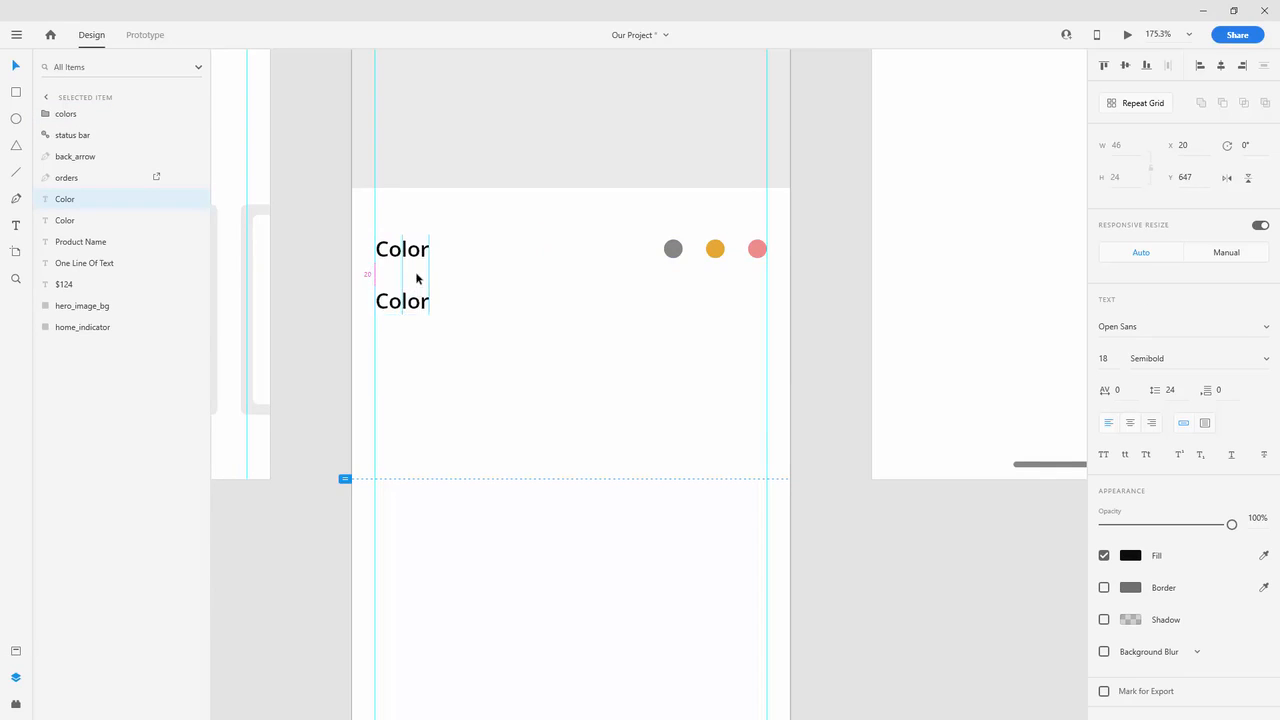
pyautogui.doubleClick(416, 326)
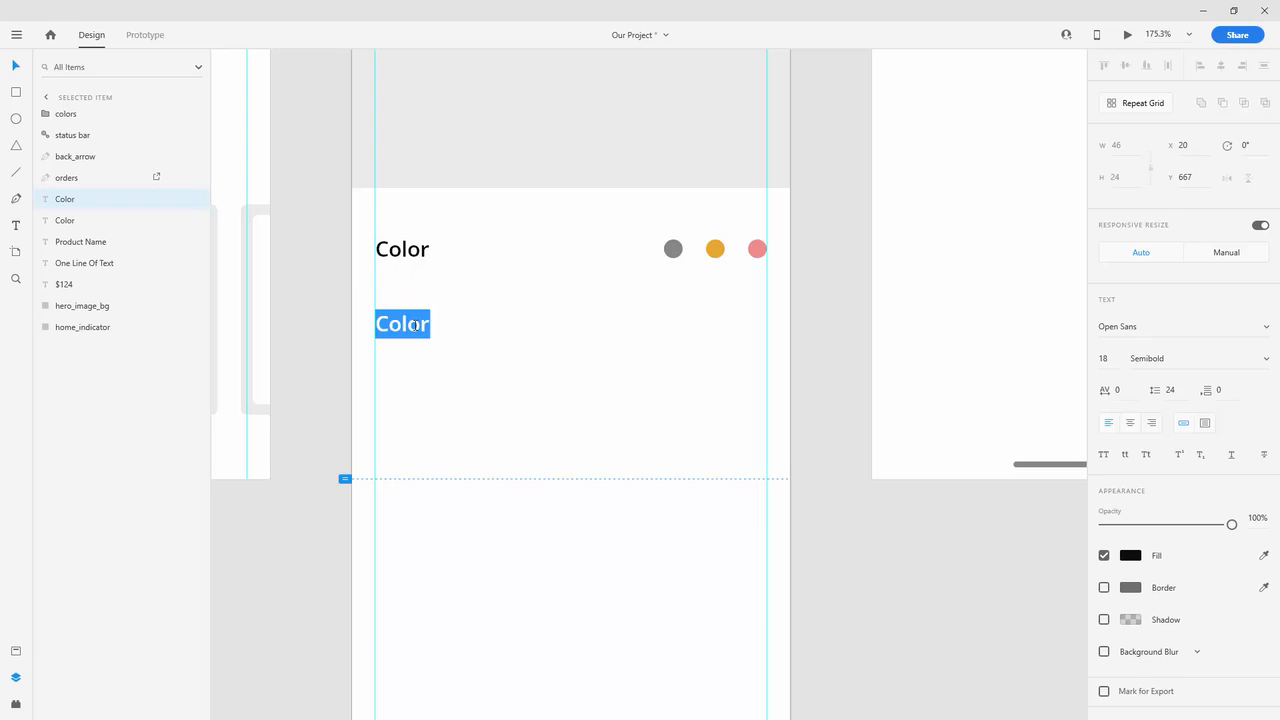
pyautogui.write('Size')
pyautogui.press('Escape')
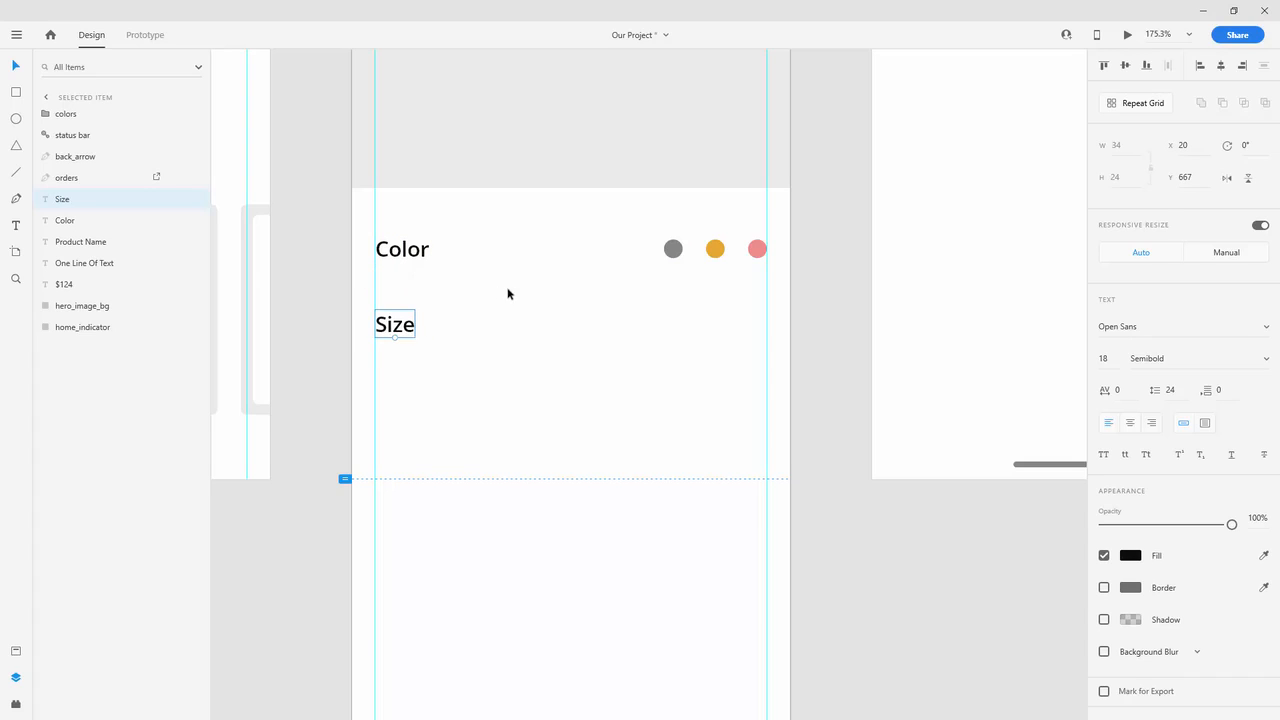
# Step: Duplicate the Size heading, place the copy at X 20, Y 731, and change its text to About The Product
pyautogui.hotkey('ctrl', 'd')
pyautogui.moveTo(405, 338); pyautogui.dragTo(406, 358)
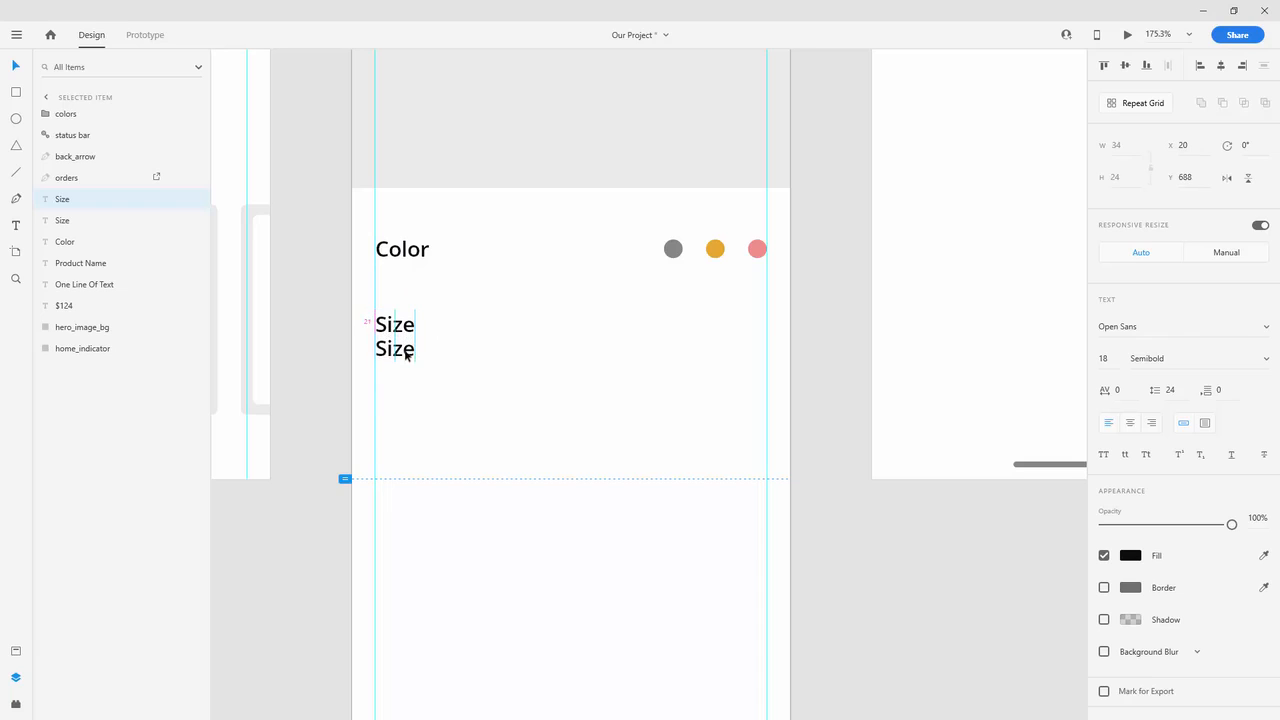
pyautogui.hotkey('shift', 'Down')
pyautogui.hotkey('shift', 'Down')
pyautogui.hotkey('shift', 'Down')
pyautogui.hotkey('shift', 'Down')
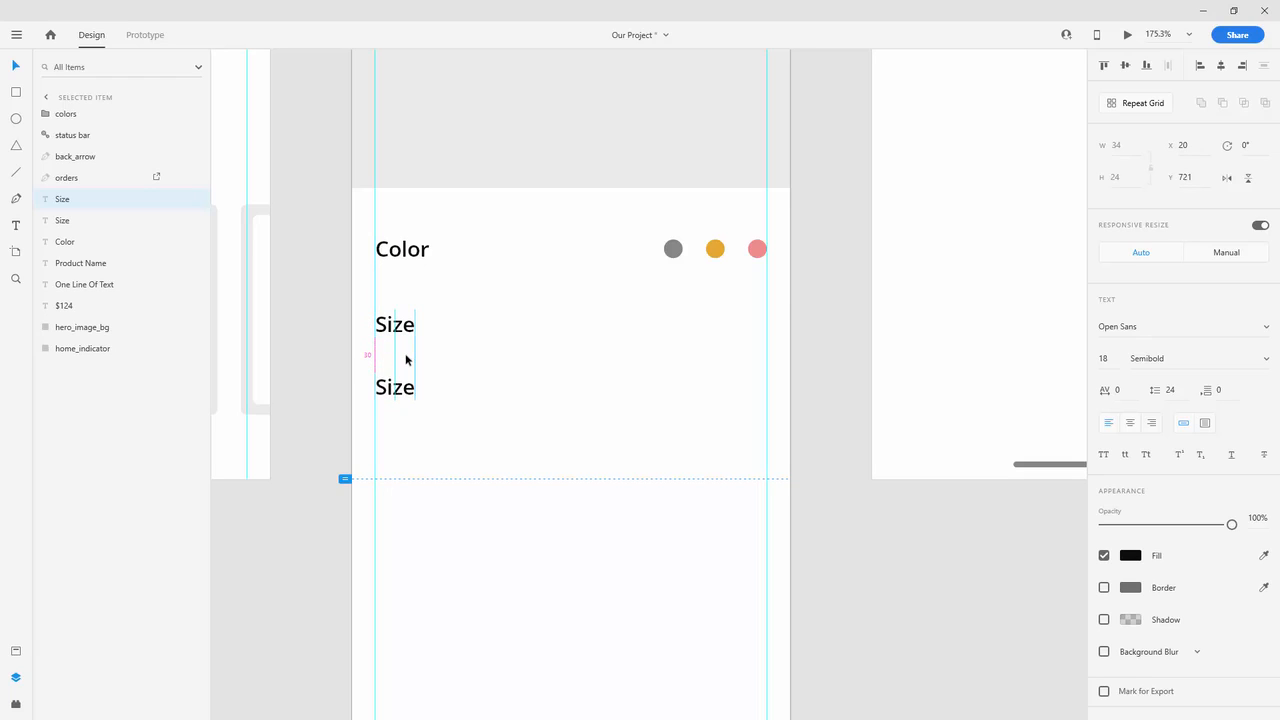
pyautogui.doubleClick(408, 400)
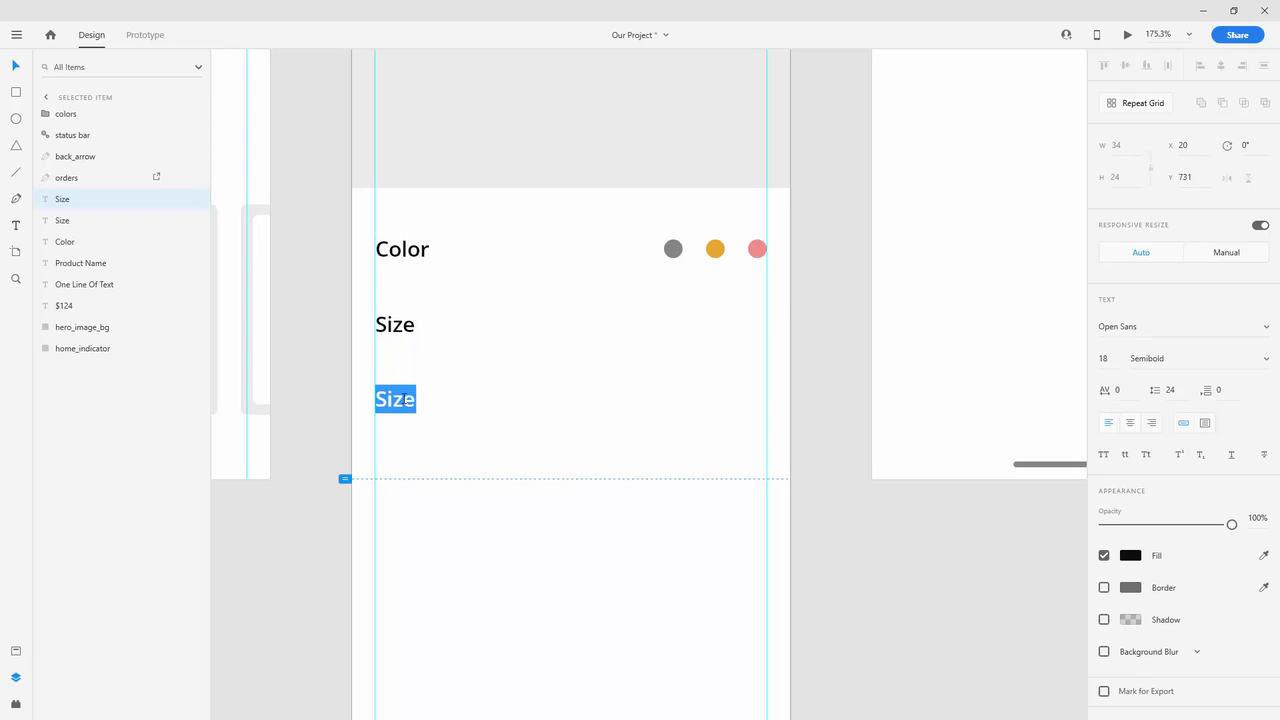
pyautogui.write('Ab')
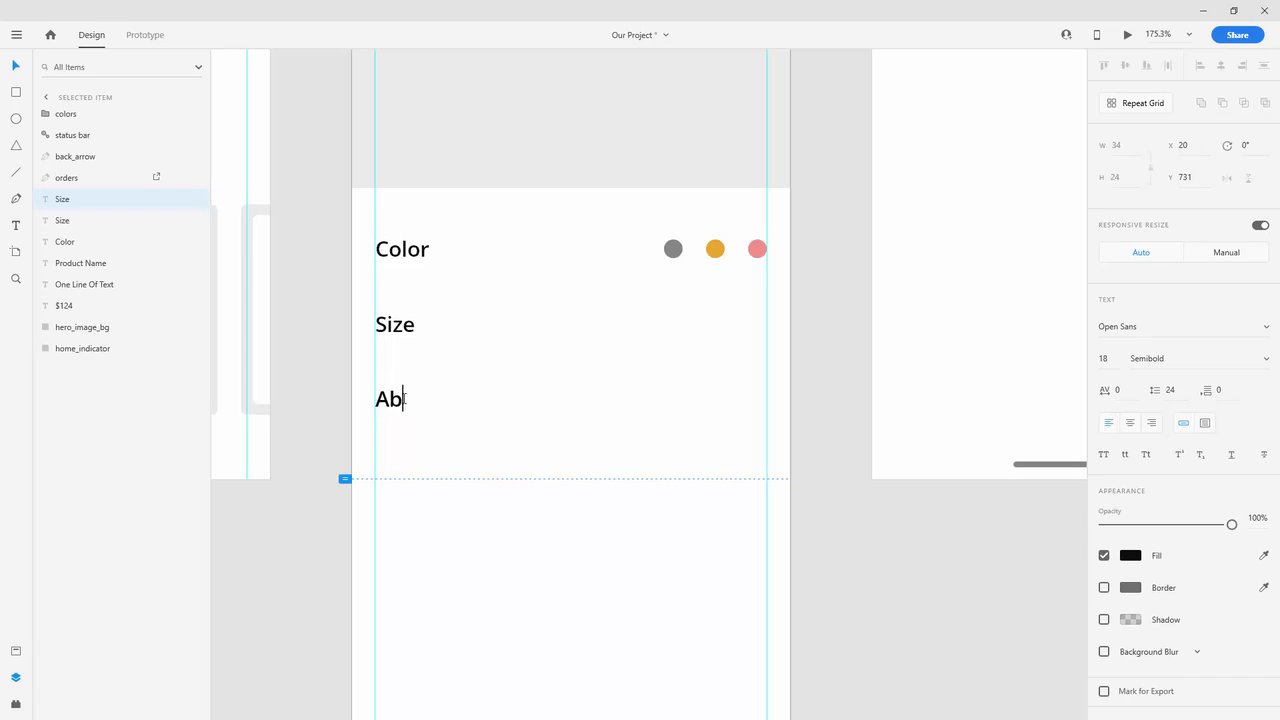
pyautogui.write('out The Product')
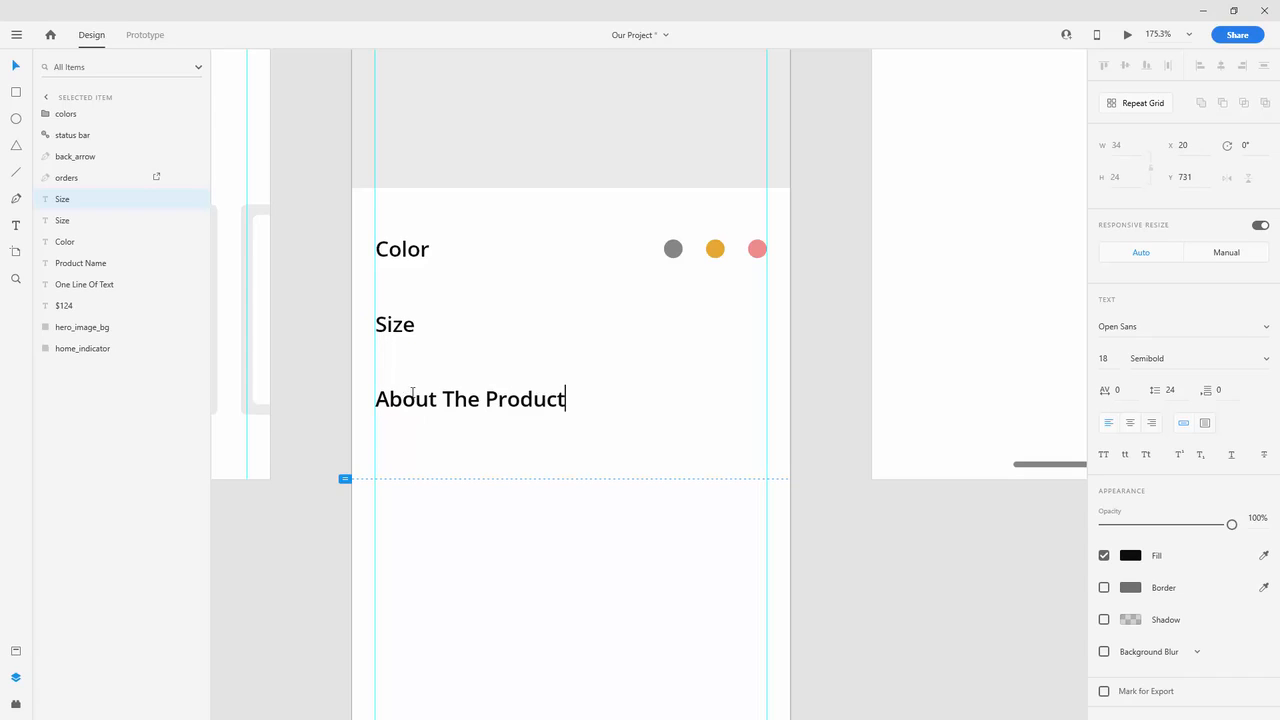
pyautogui.press('Escape')
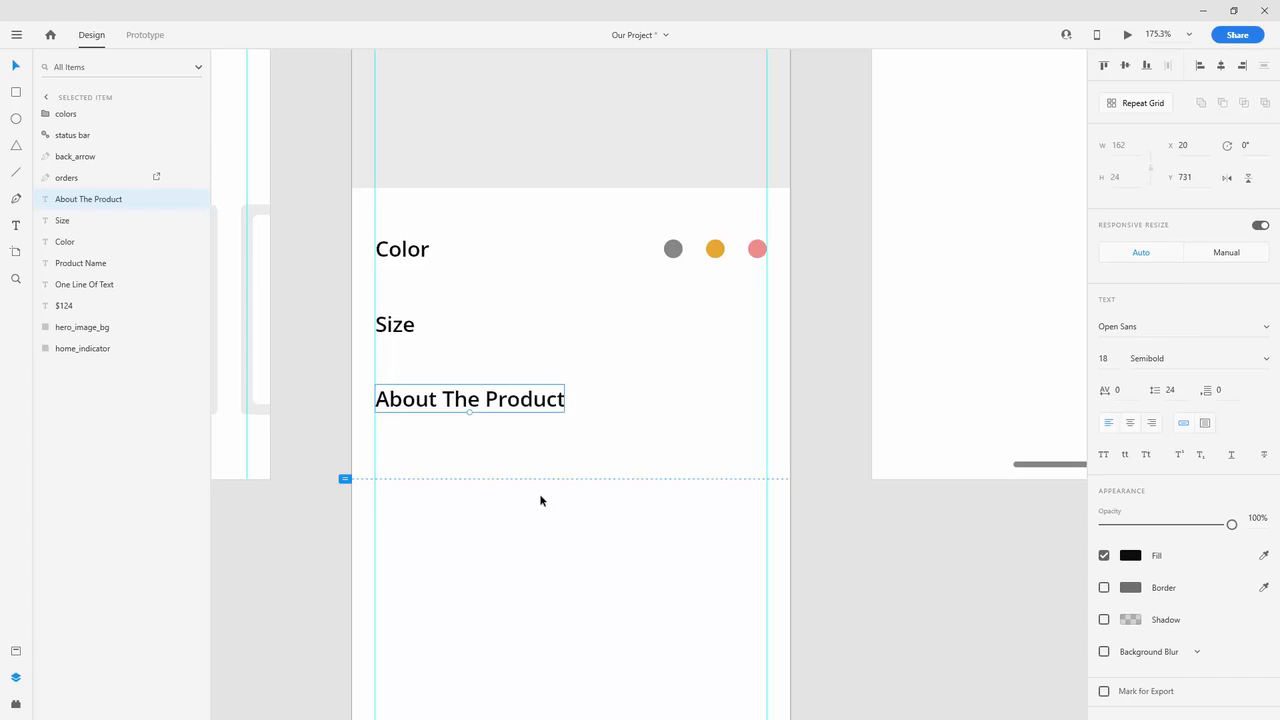
# Step: Copy the $124 price text from the hero area and paste it into the Size row at X 193, Y 670
pyautogui.scroll(-3, 569, 426)
pyautogui.press('alt')
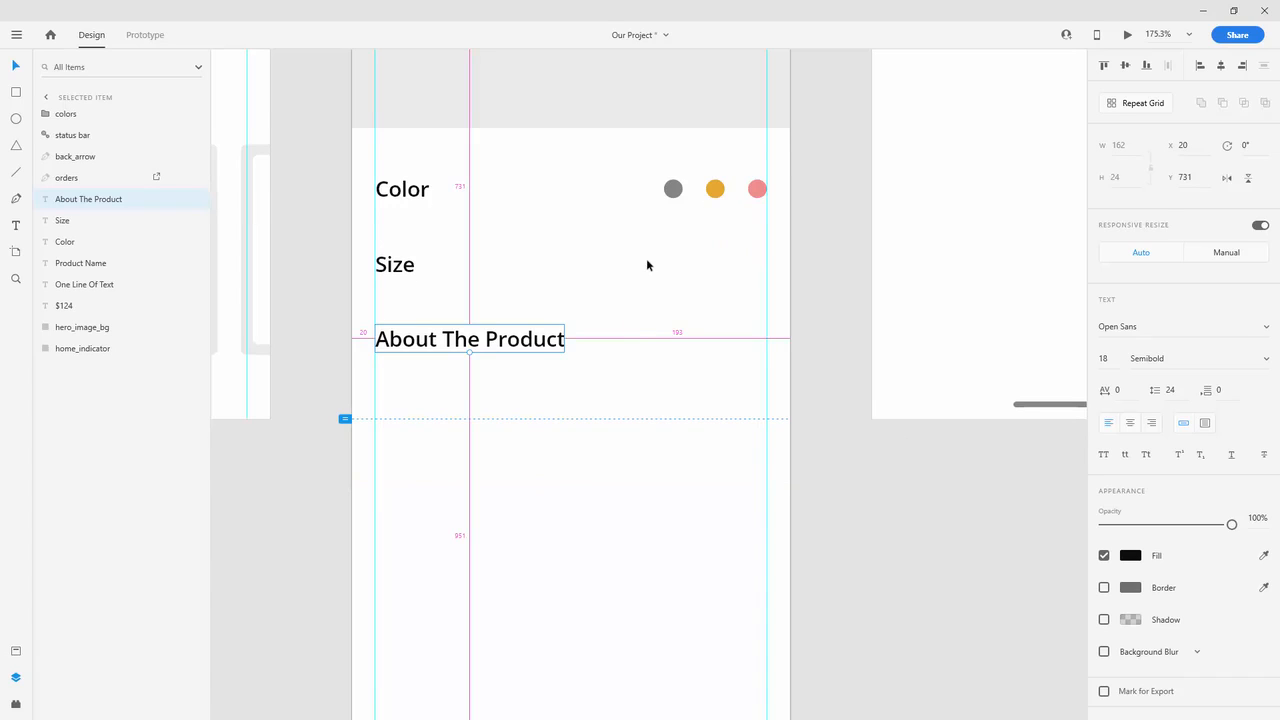
pyautogui.scroll(-5, 646, 259)
pyautogui.scroll(5, 642, 266)
pyautogui.click(500, 181)
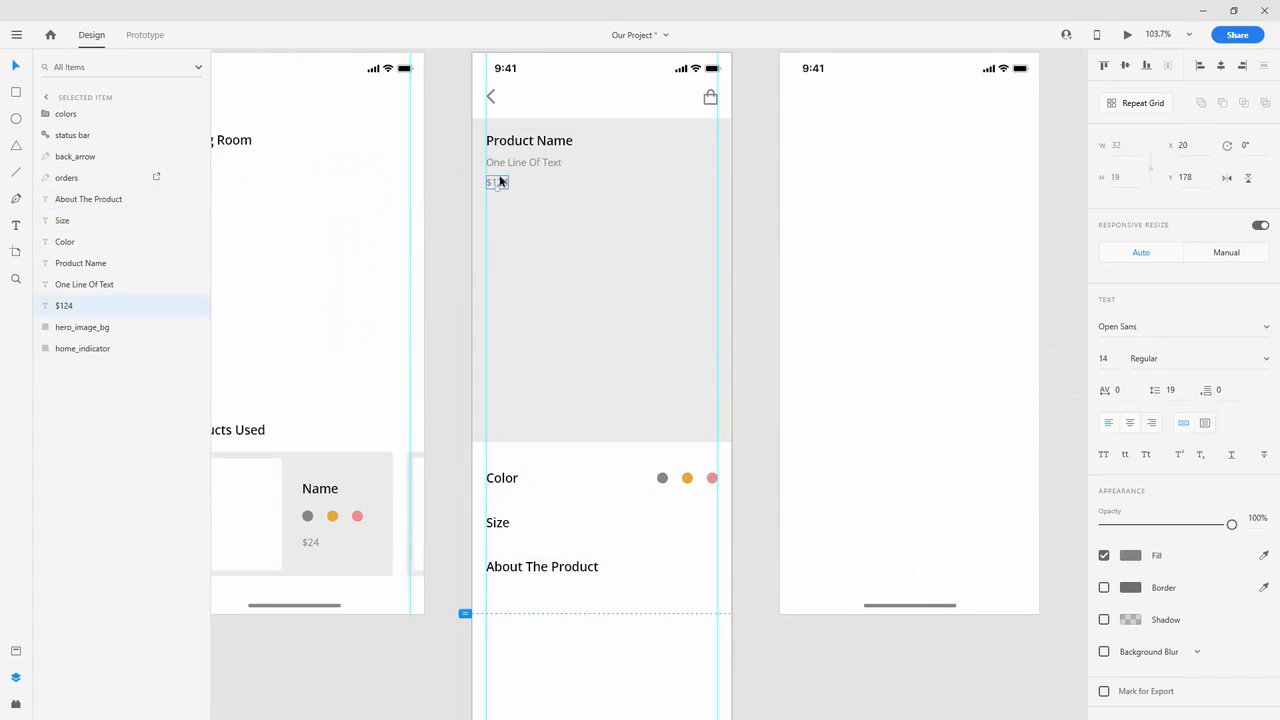
pyautogui.hotkey('ctrl', 'c')
pyautogui.scroll(-2, 602, 563)
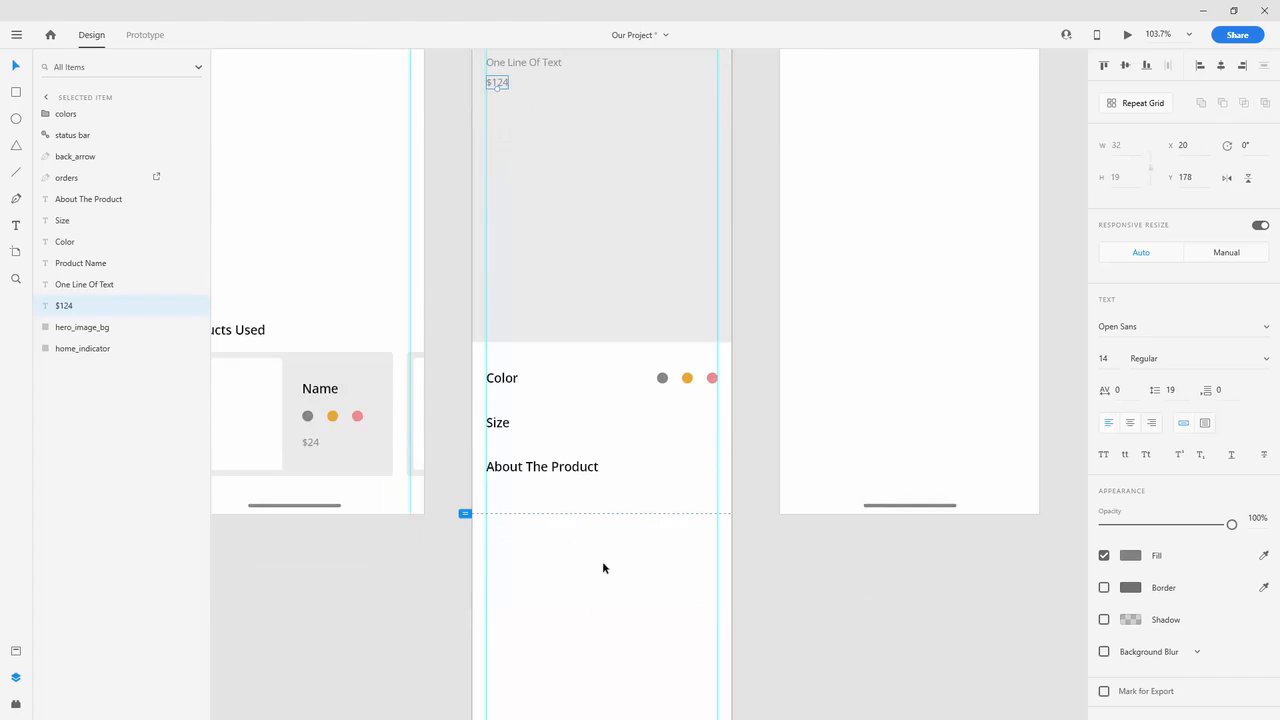
pyautogui.scroll(4, 656, 431)
pyautogui.click(642, 426)
pyautogui.hotkey('ctrl', 'v')
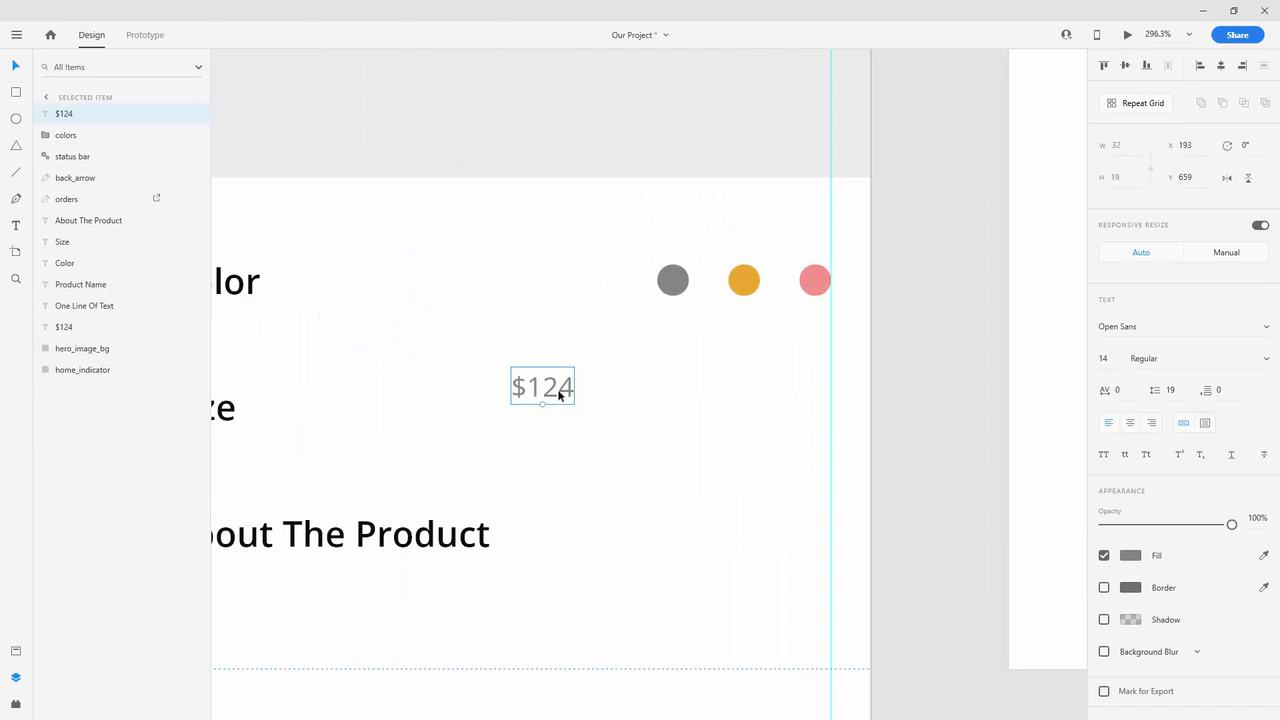
pyautogui.moveTo(560, 390); pyautogui.dragTo(566, 408)
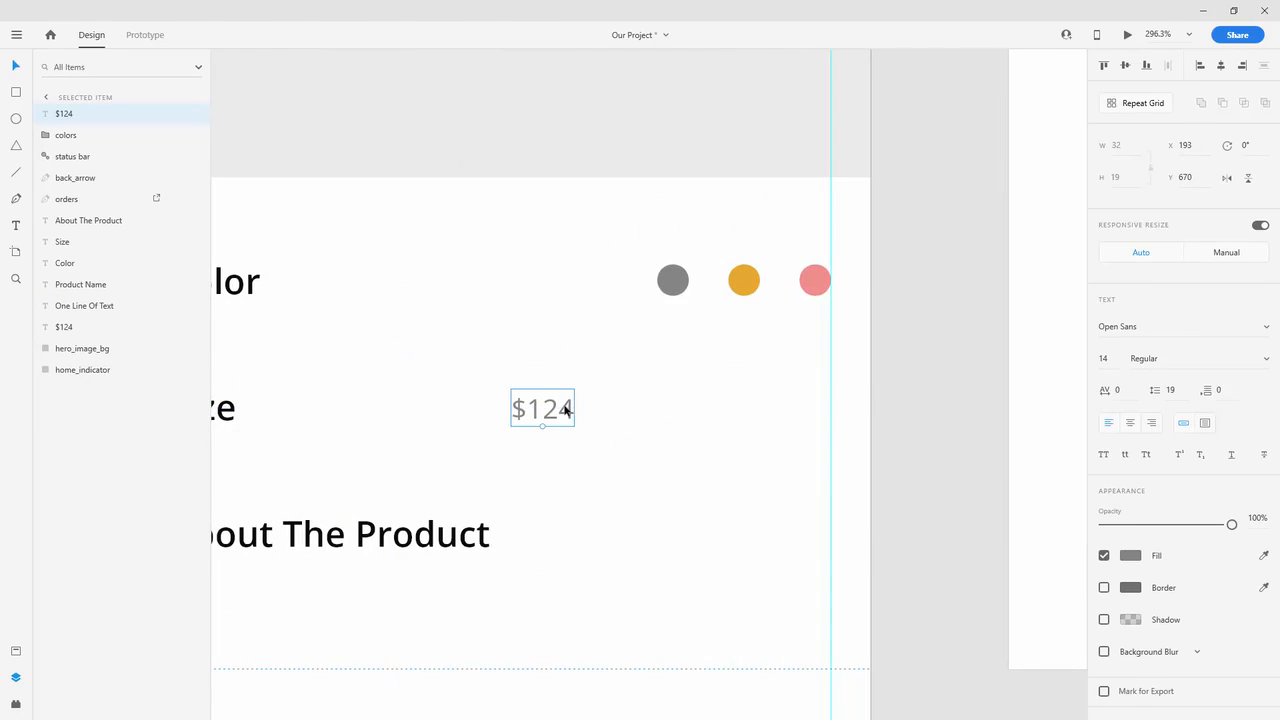
# Step: Change the pasted price text in the Size row to 49cm
pyautogui.doubleClick(566, 408)
pyautogui.write('49')
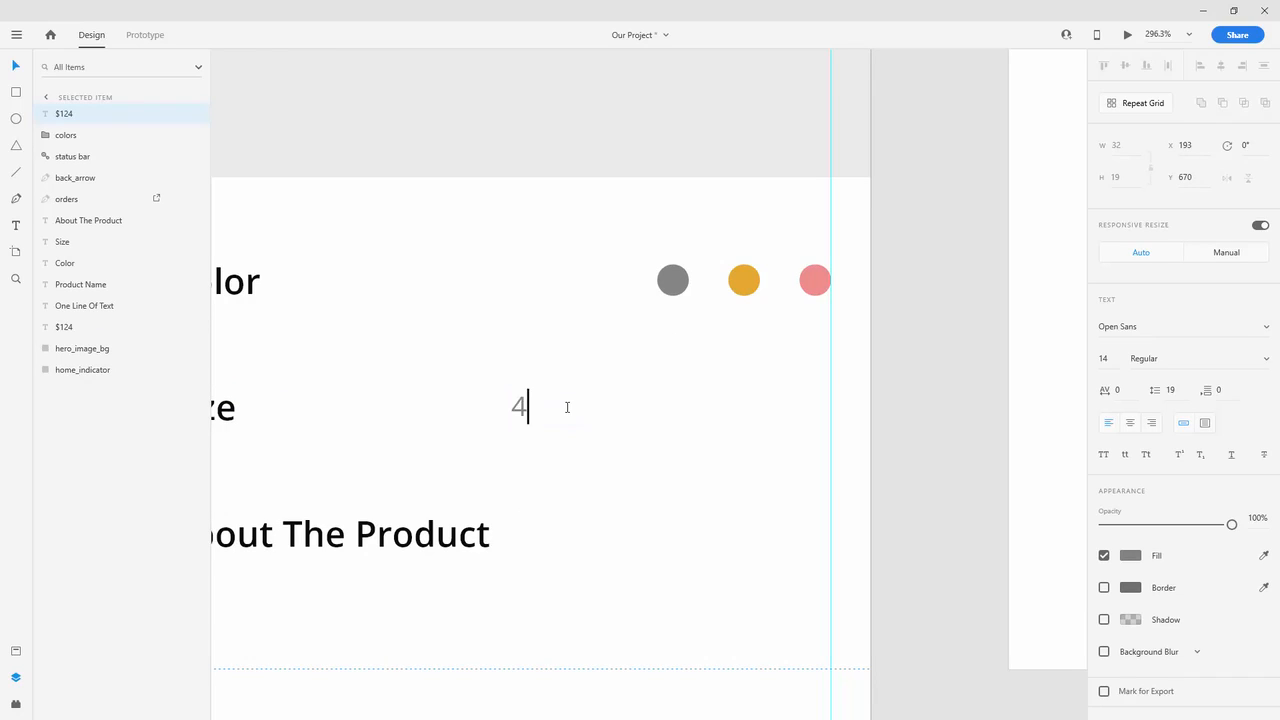
pyautogui.write('cm')
pyautogui.press('Escape')
# Step: Duplicate the 49cm text, place the copy beside it at X 247, Y 670, and change it to 59cm
pyautogui.hotkey('ctrl', 'd')
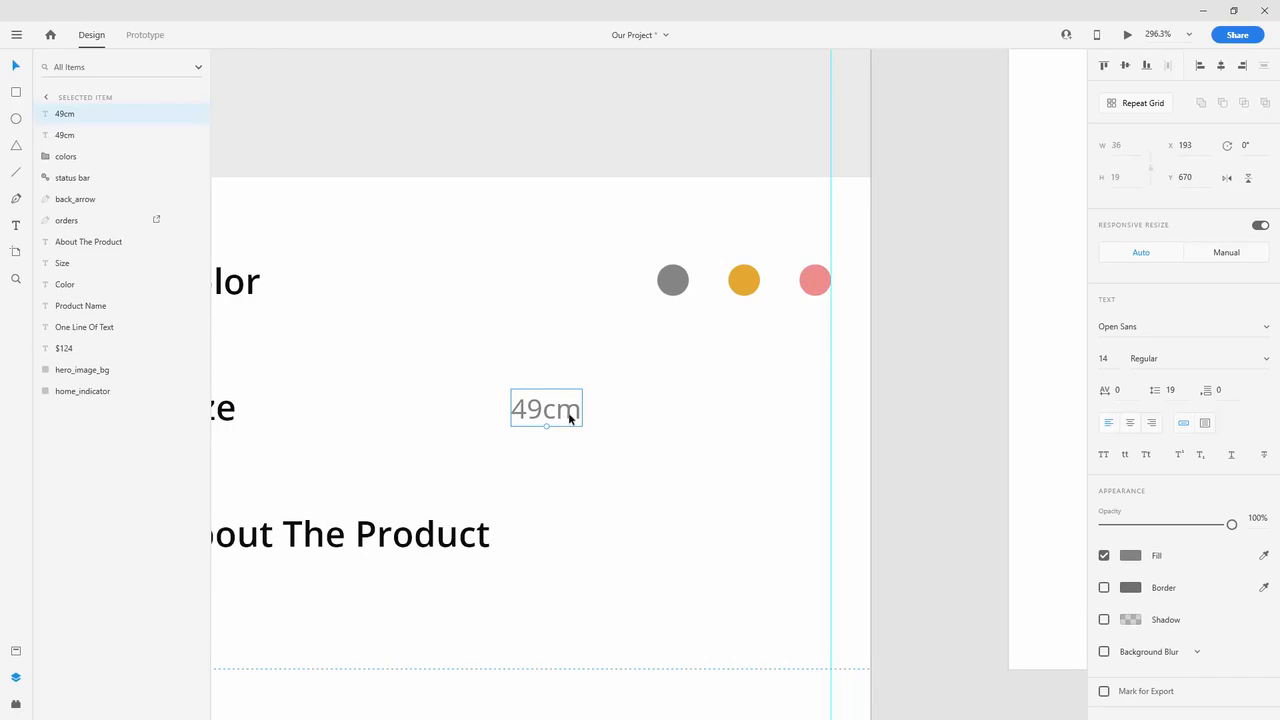
pyautogui.moveTo(569, 414); pyautogui.dragTo(657, 417)
pyautogui.doubleClick(660, 414)
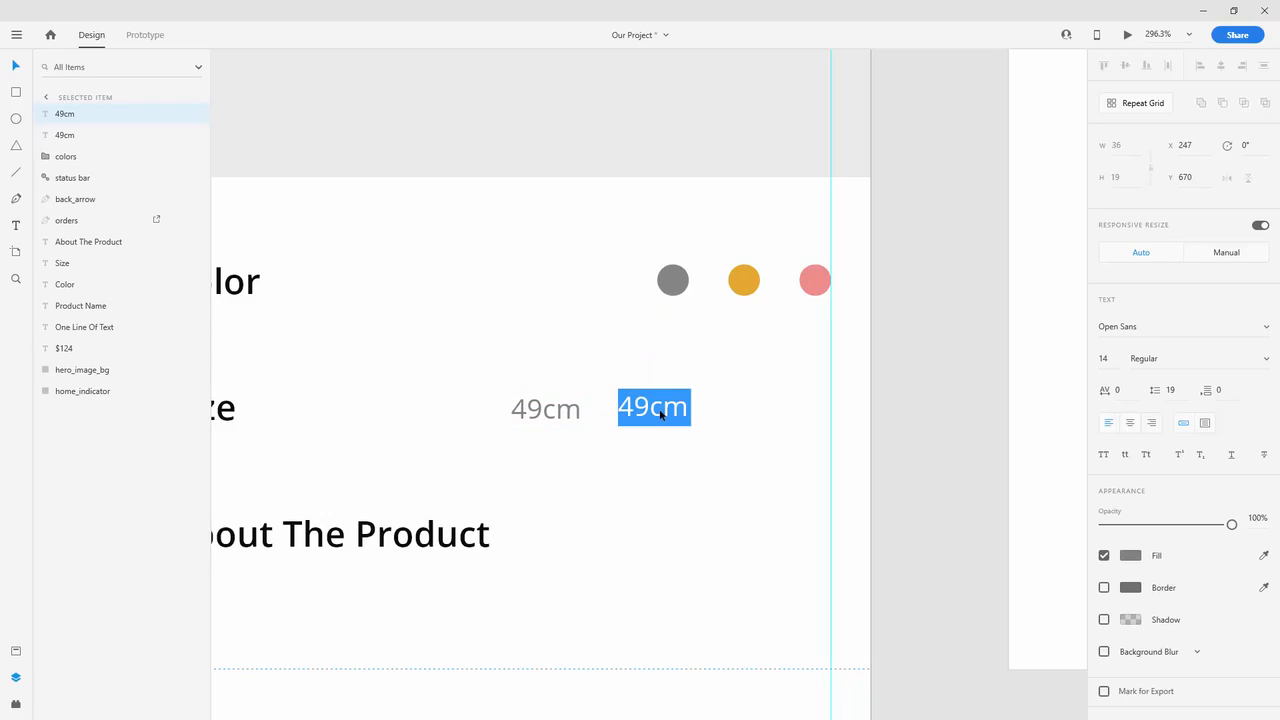
pyautogui.press('Left')
pyautogui.press('Right')
pyautogui.hotkey('shift', 'Left')
pyautogui.write('5')
pyautogui.press('End')
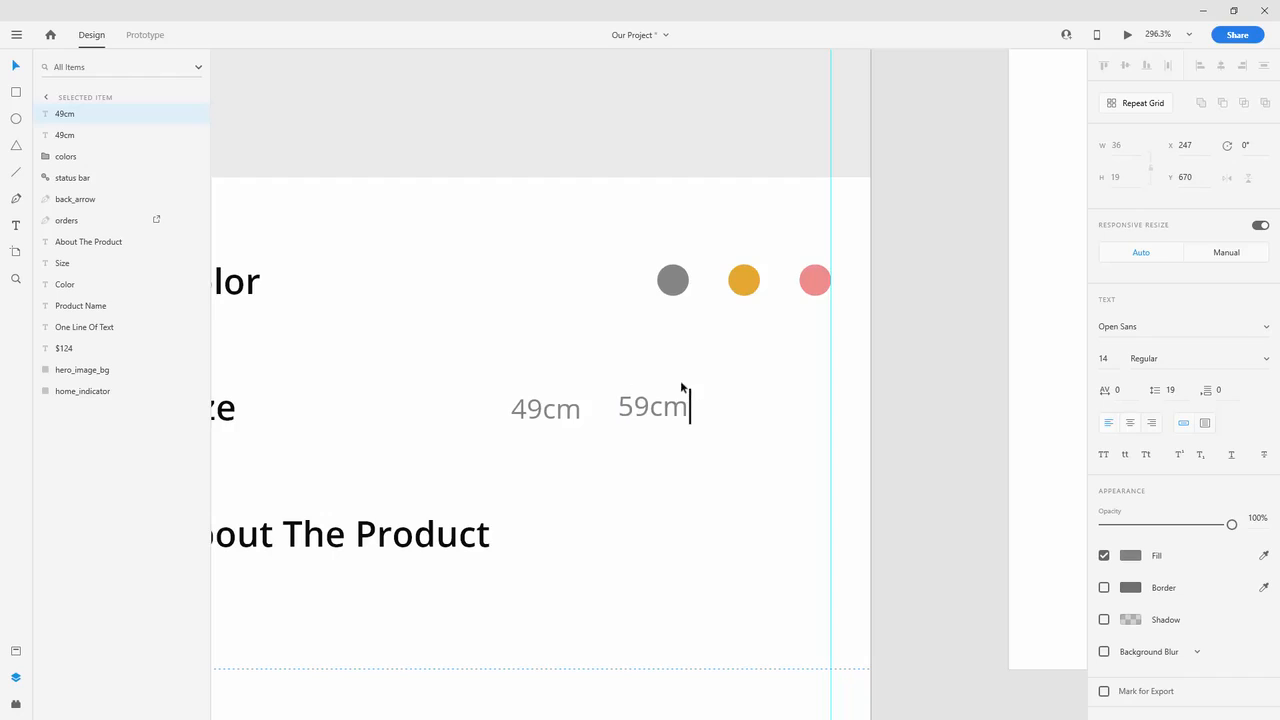
pyautogui.press('Escape')
# Step: Draw a rectangle around the 49cm text and set its size to 64 by 30
pyautogui.click(571, 409)
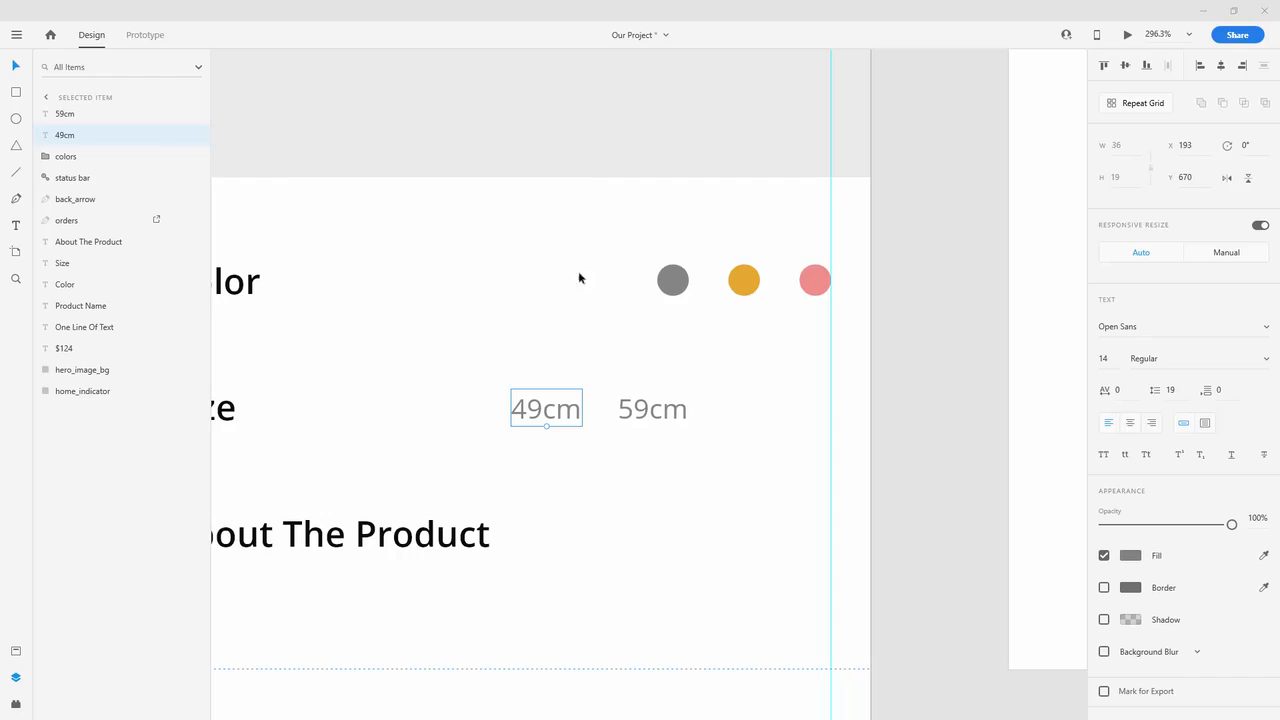
pyautogui.click(8, 100)
pyautogui.scroll(5, 560, 374)
pyautogui.moveTo(402, 404); pyautogui.dragTo(638, 536)
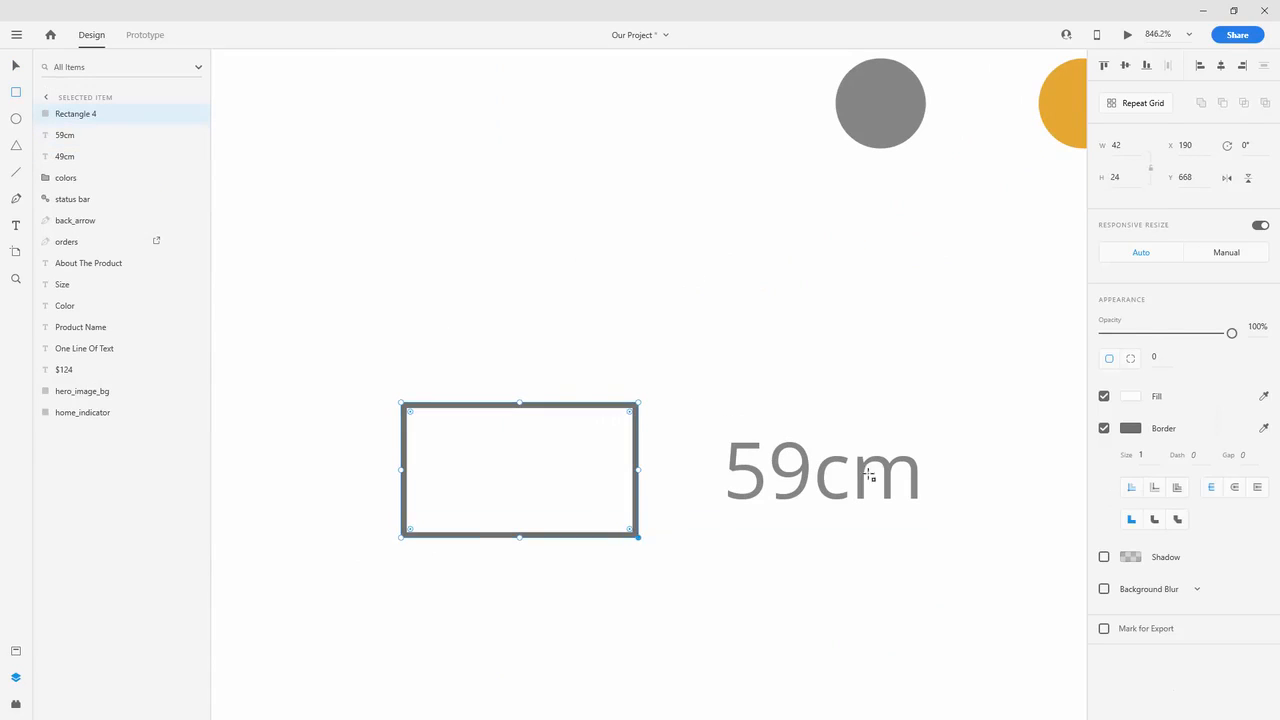
pyautogui.click(1118, 145)
pyautogui.press('Tab')
pyautogui.write('30')
pyautogui.press('Return')
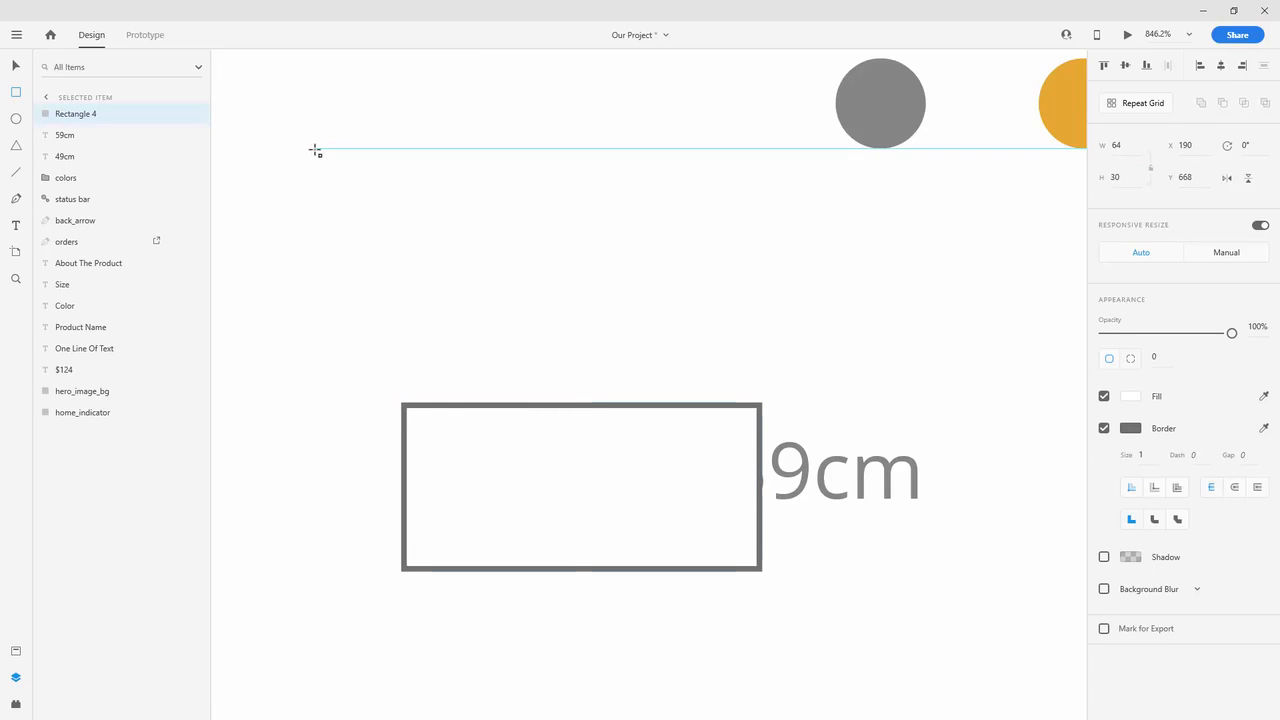
# Step: Turn off the rectangle's fill and apply the saved black color to its border
pyautogui.click(1104, 396)
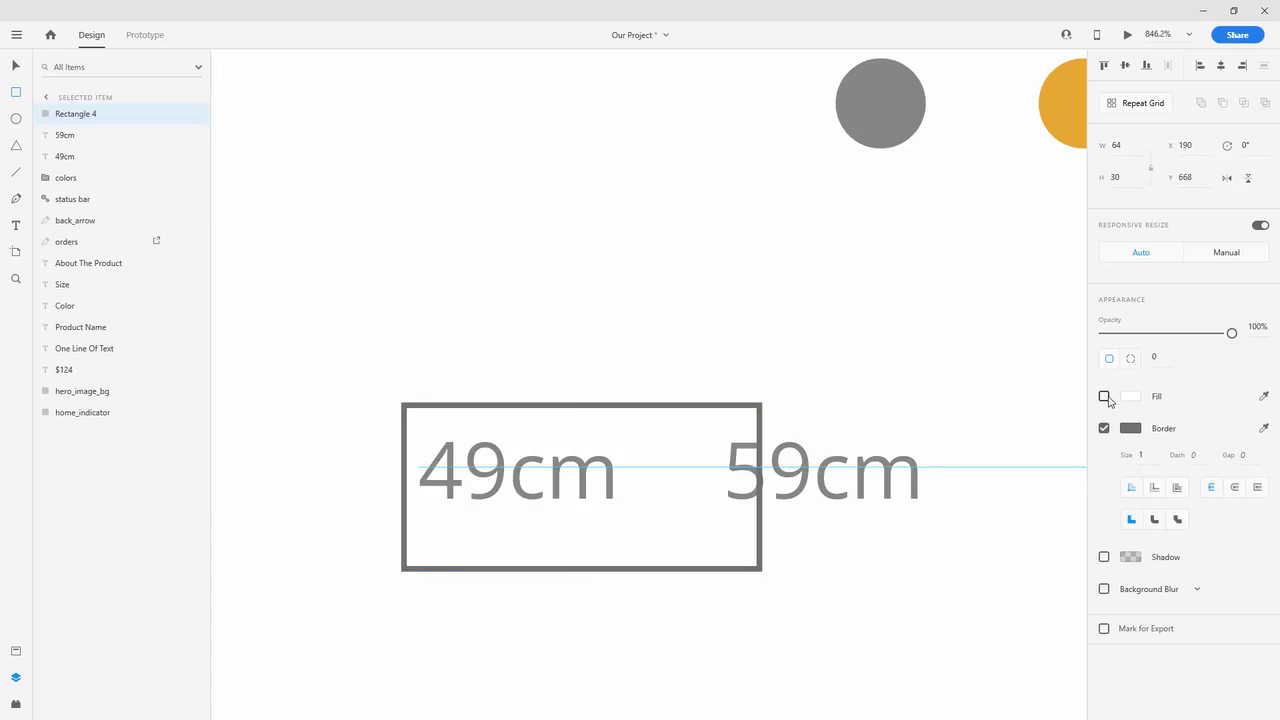
pyautogui.click(15, 651)
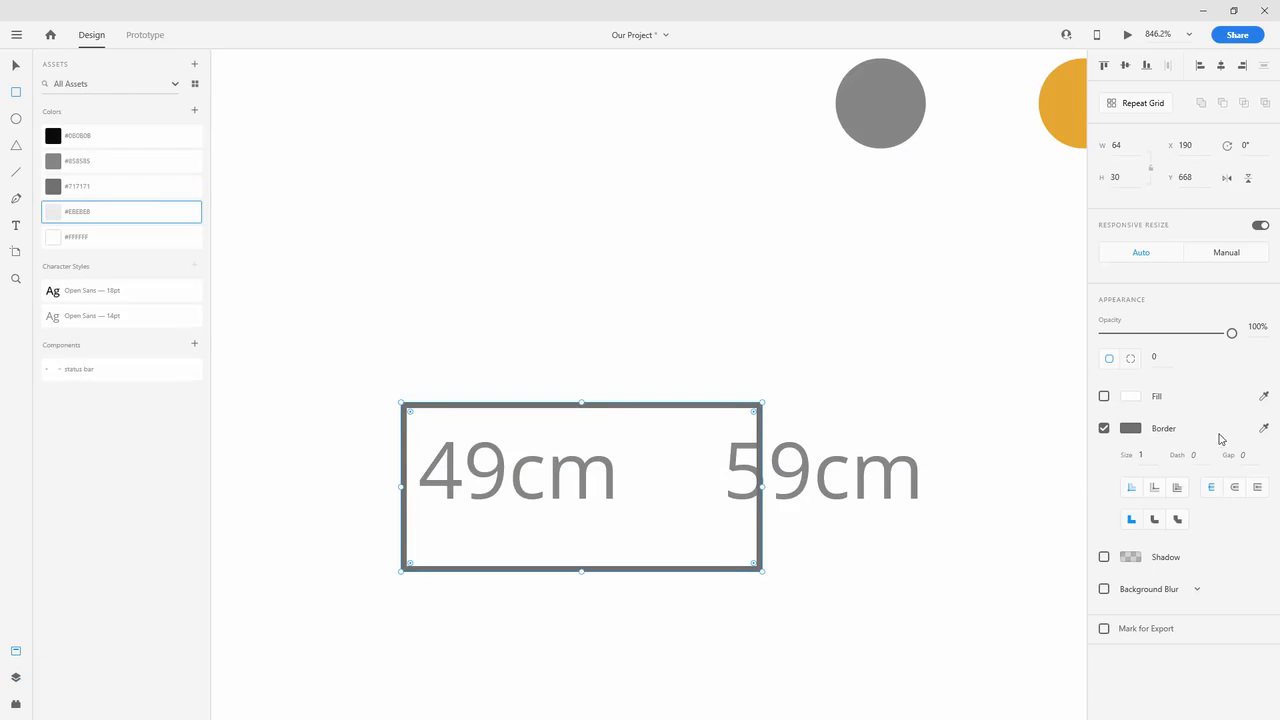
pyautogui.click(56, 135)
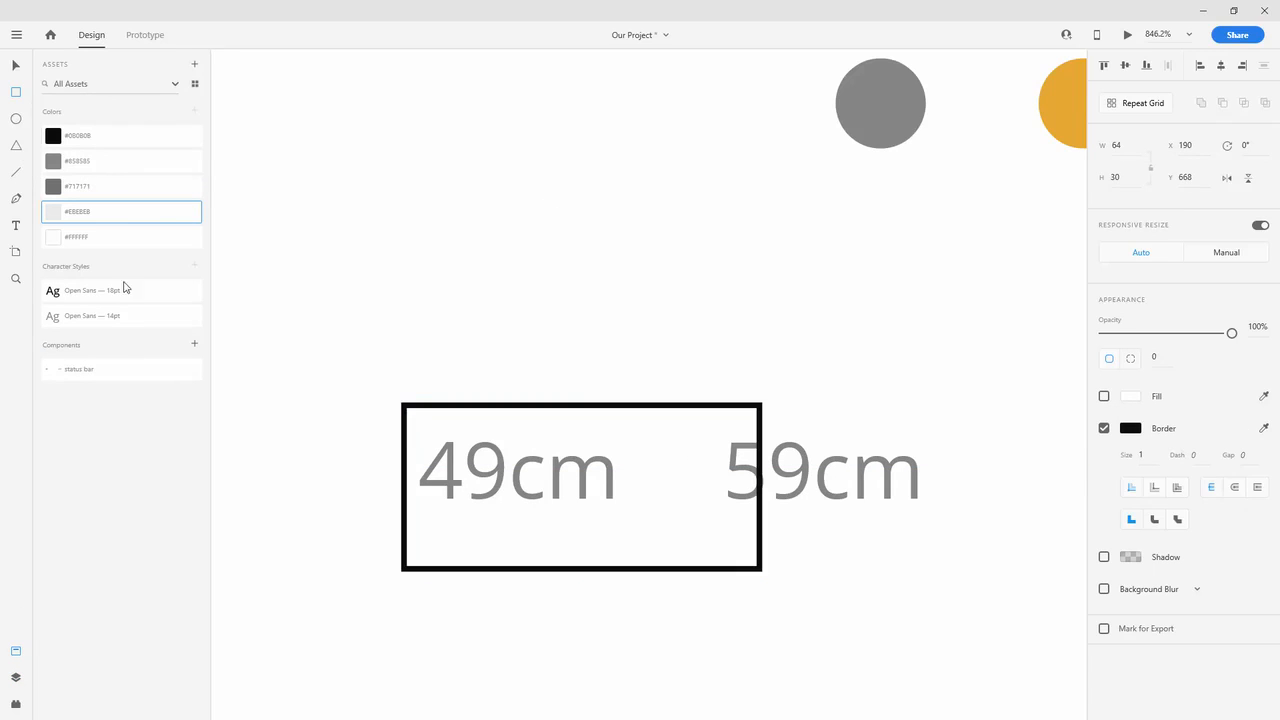
# Step: Rename the rectangle layer frame and place it beneath the 49cm layer in the stacking order
pyautogui.click(15, 677)
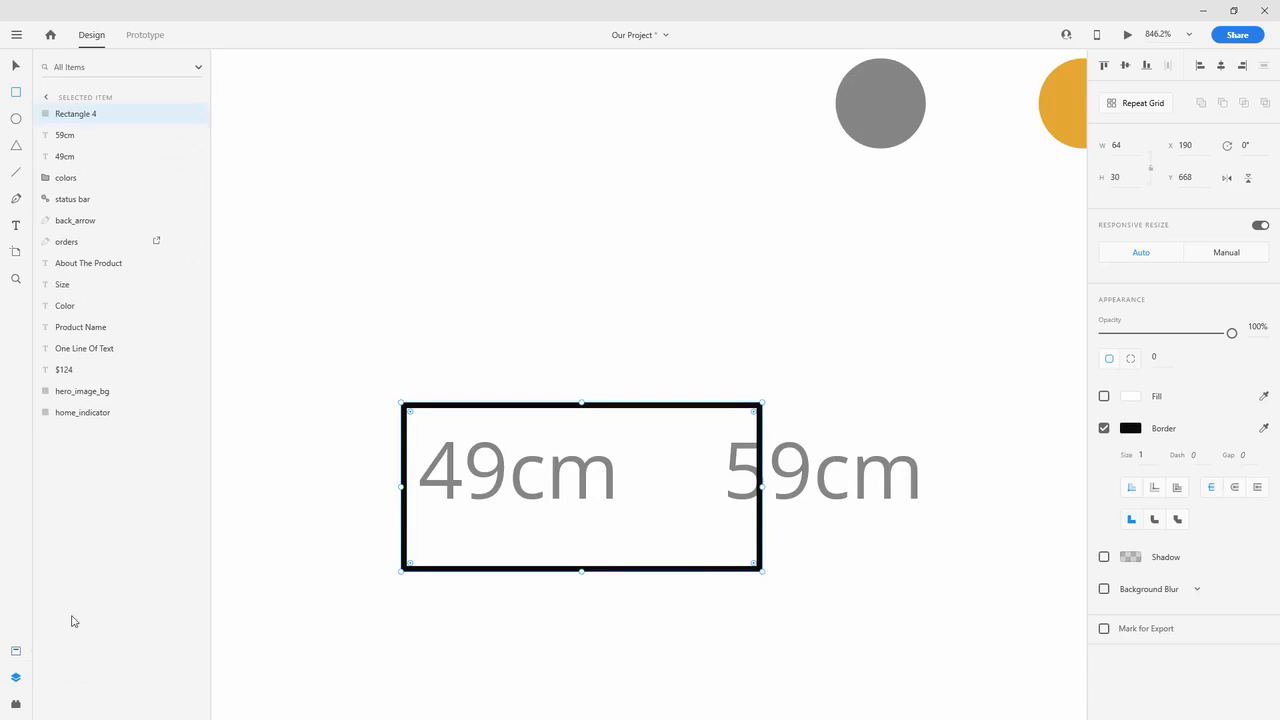
pyautogui.doubleClick(79, 116)
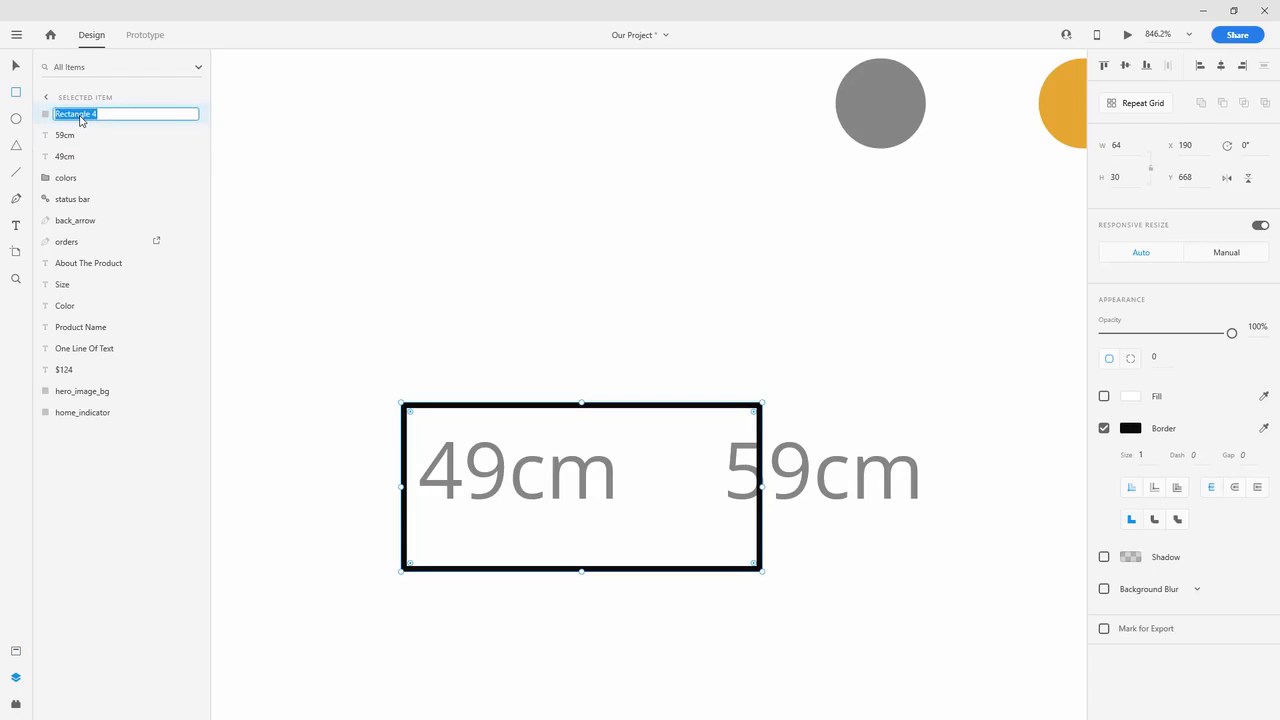
pyautogui.write('frame')
pyautogui.press('Return')
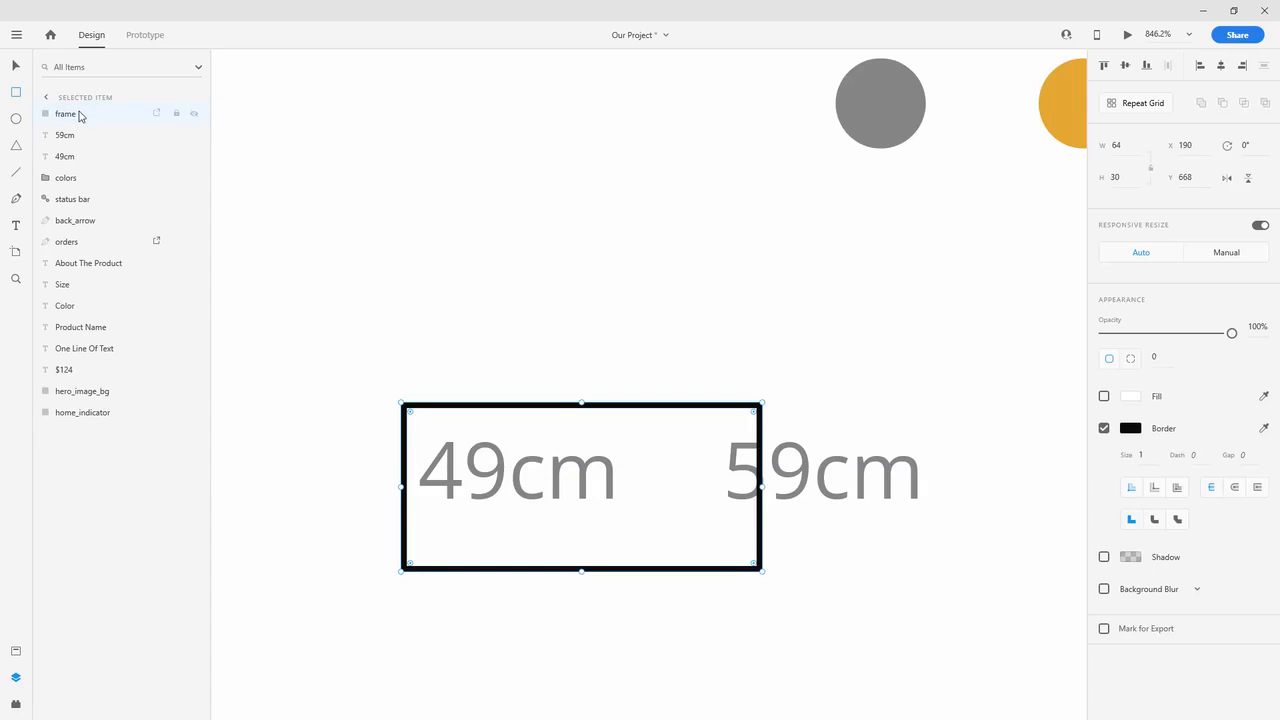
pyautogui.moveTo(77, 113); pyautogui.dragTo(80, 166)
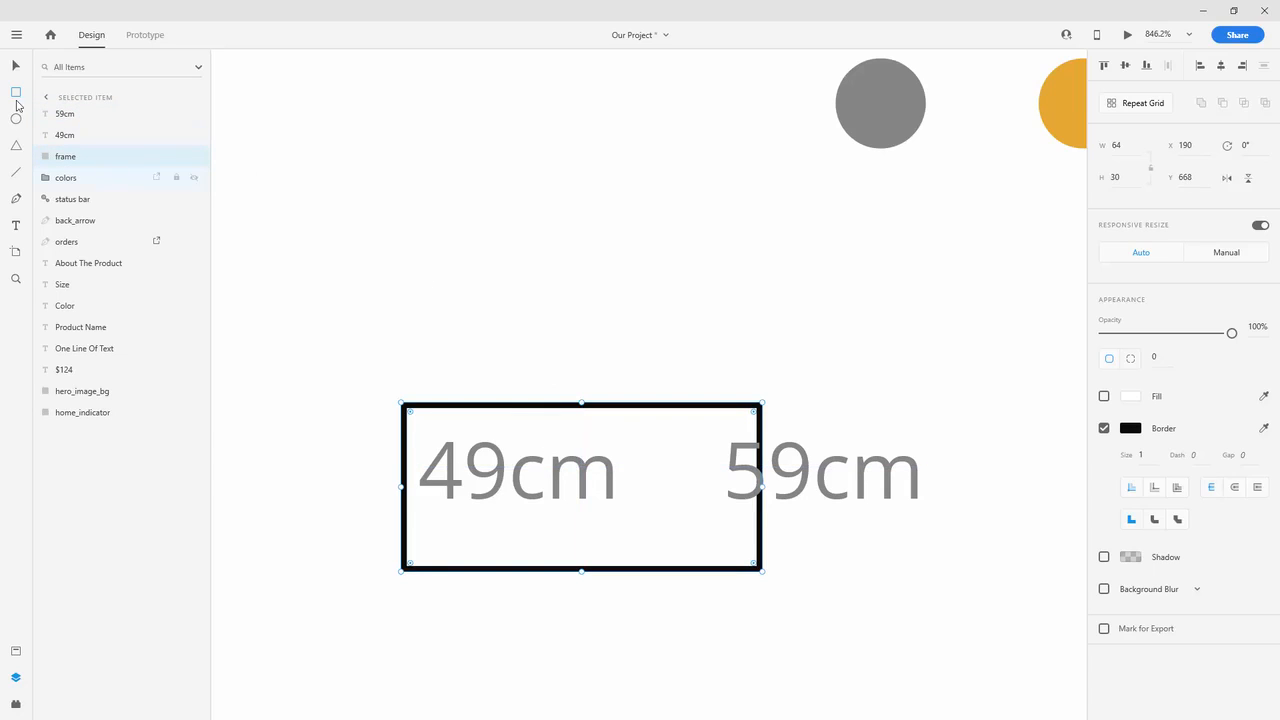
# Step: Center the 49cm text inside the frame and move 59cm against the right margin guide at X 319, Y 674
pyautogui.click(72, 135)
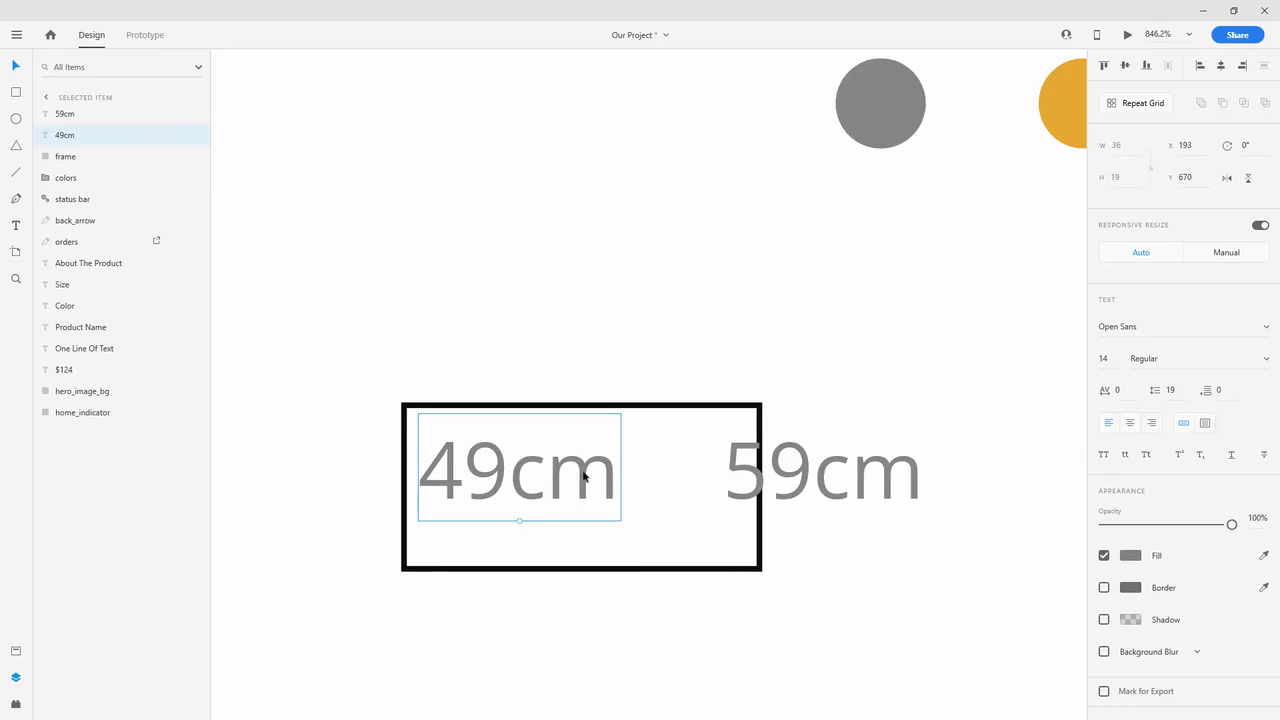
pyautogui.moveTo(586, 477); pyautogui.dragTo(647, 497)
pyautogui.scroll(-5, 688, 431)
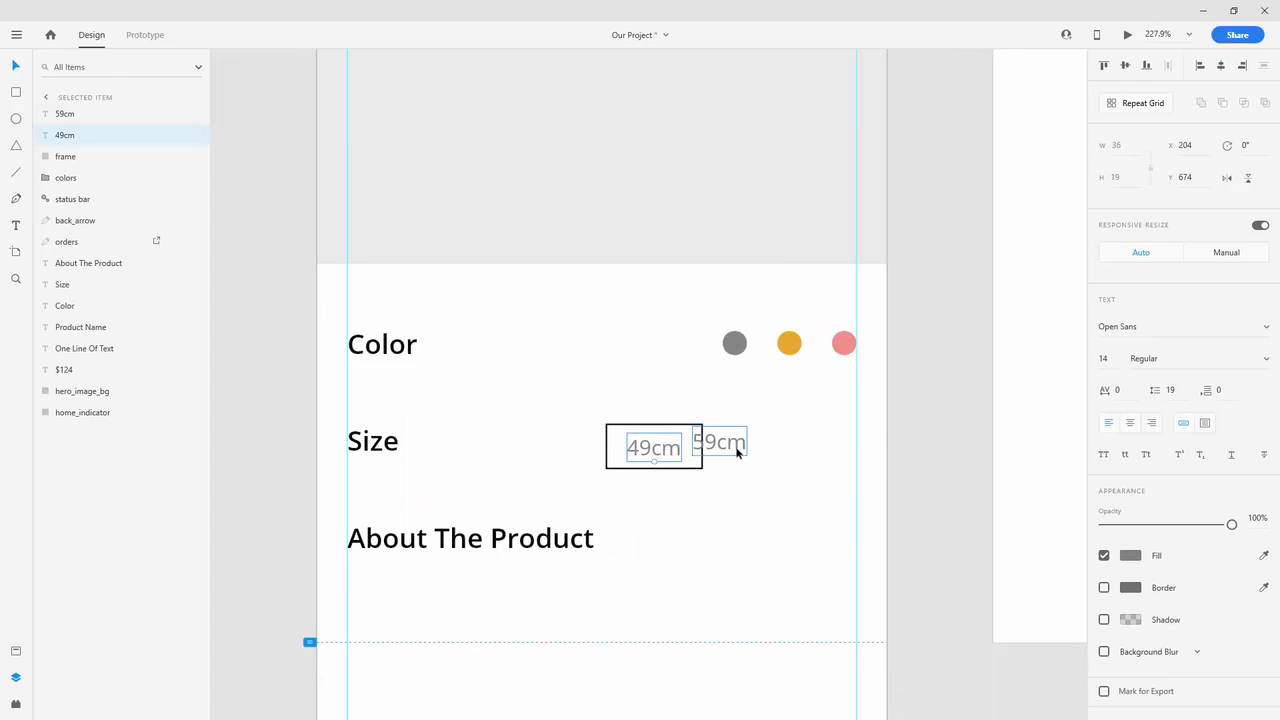
pyautogui.moveTo(734, 449); pyautogui.dragTo(832, 449)
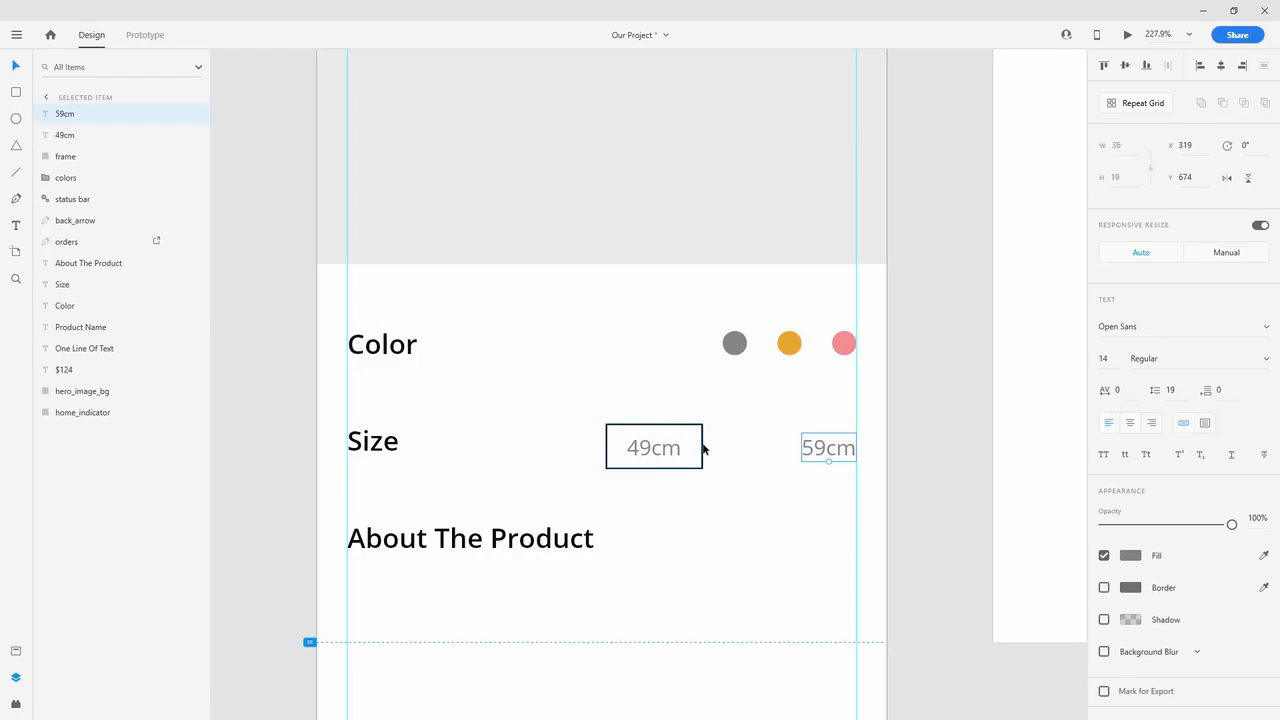
# Step: Move the frame and 49cm text together closer to 59cm, to X 235, Y 664, vertically centered on the Size heading
pyautogui.click(703, 449)
pyautogui.keyDown('shift'); pyautogui.click(678, 451); pyautogui.keyUp('shift')
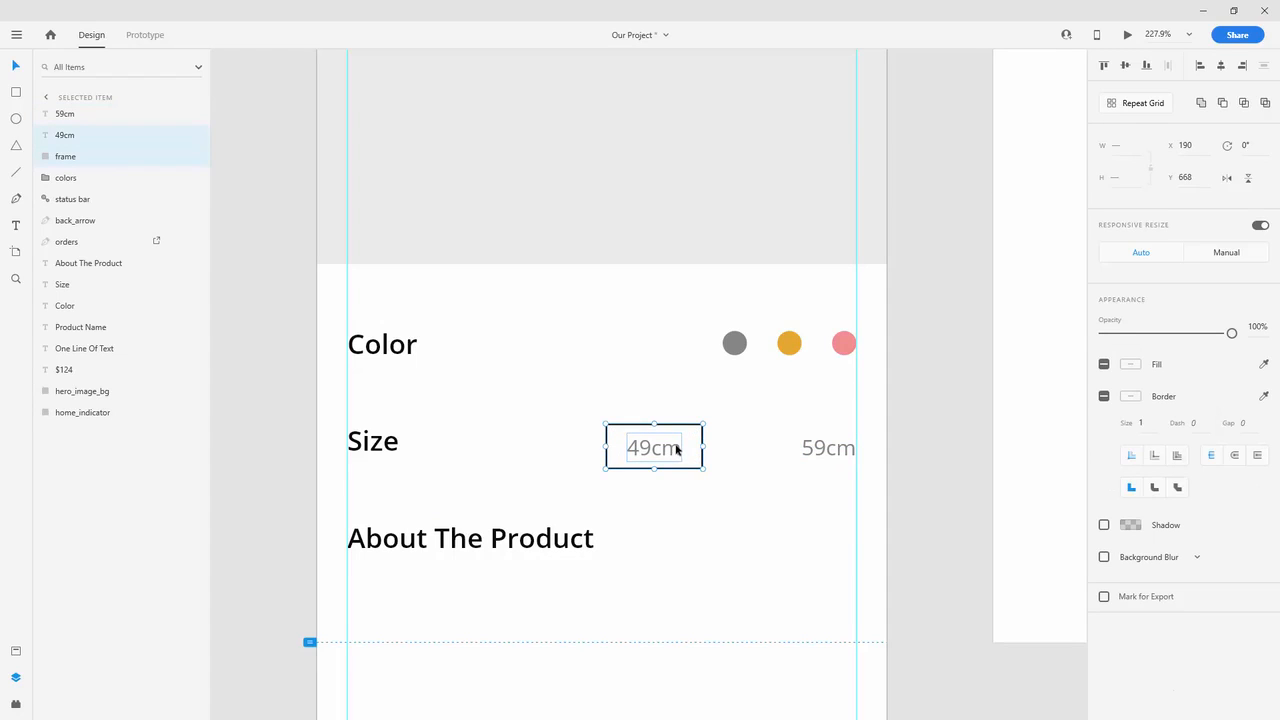
pyautogui.moveTo(676, 450); pyautogui.dragTo(773, 446)
pyautogui.hotkey('shift', 'Left')
pyautogui.hotkey('shift', 'Left')
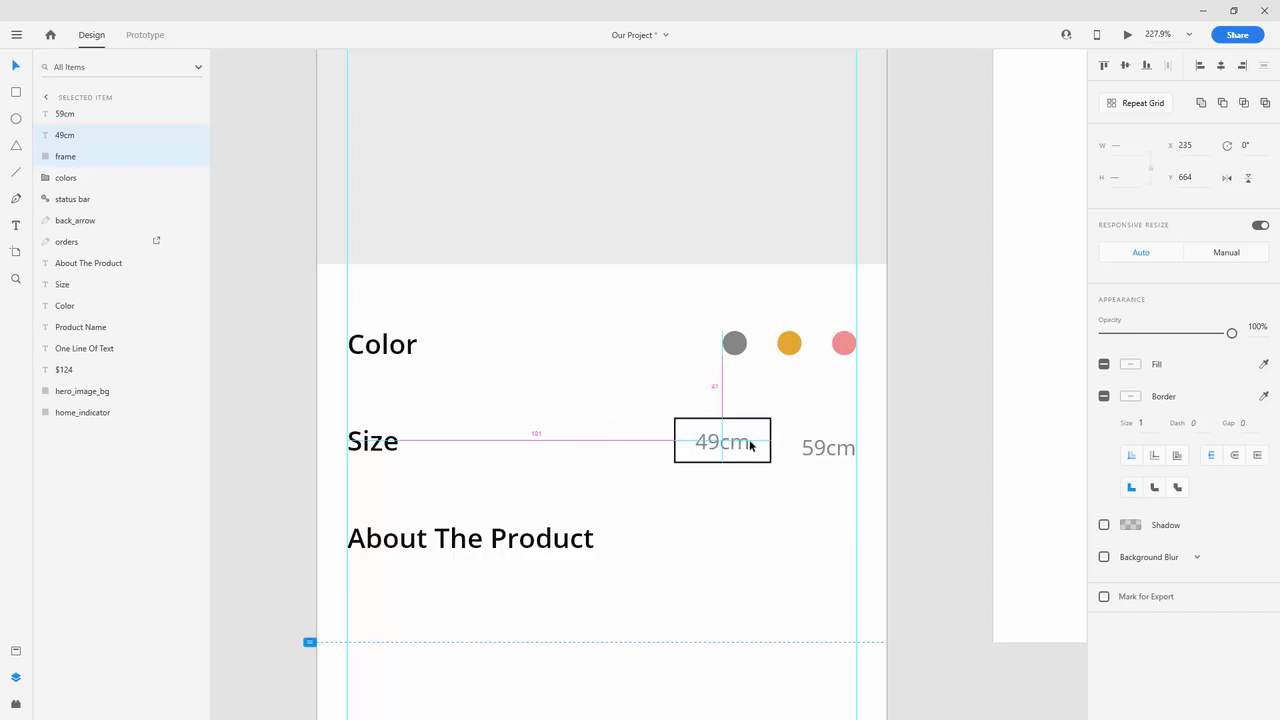
pyautogui.click(355, 443)
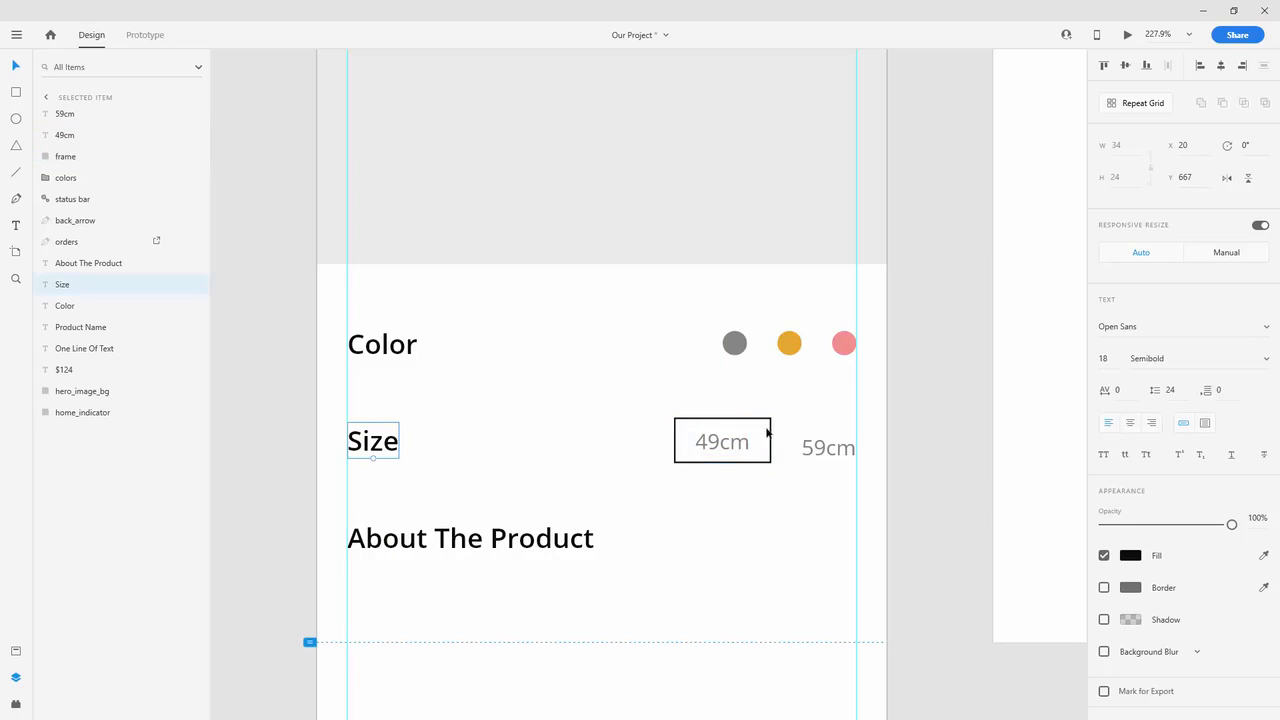
# Step: Align the Size heading, frame, 49cm and 59cm texts on their vertical middle
pyautogui.keyDown('shift'); pyautogui.click(752, 437); pyautogui.keyUp('shift')
pyautogui.keyDown('shift'); pyautogui.click(770, 440); pyautogui.keyUp('shift')
pyautogui.keyDown('shift'); pyautogui.click(823, 449); pyautogui.keyUp('shift')
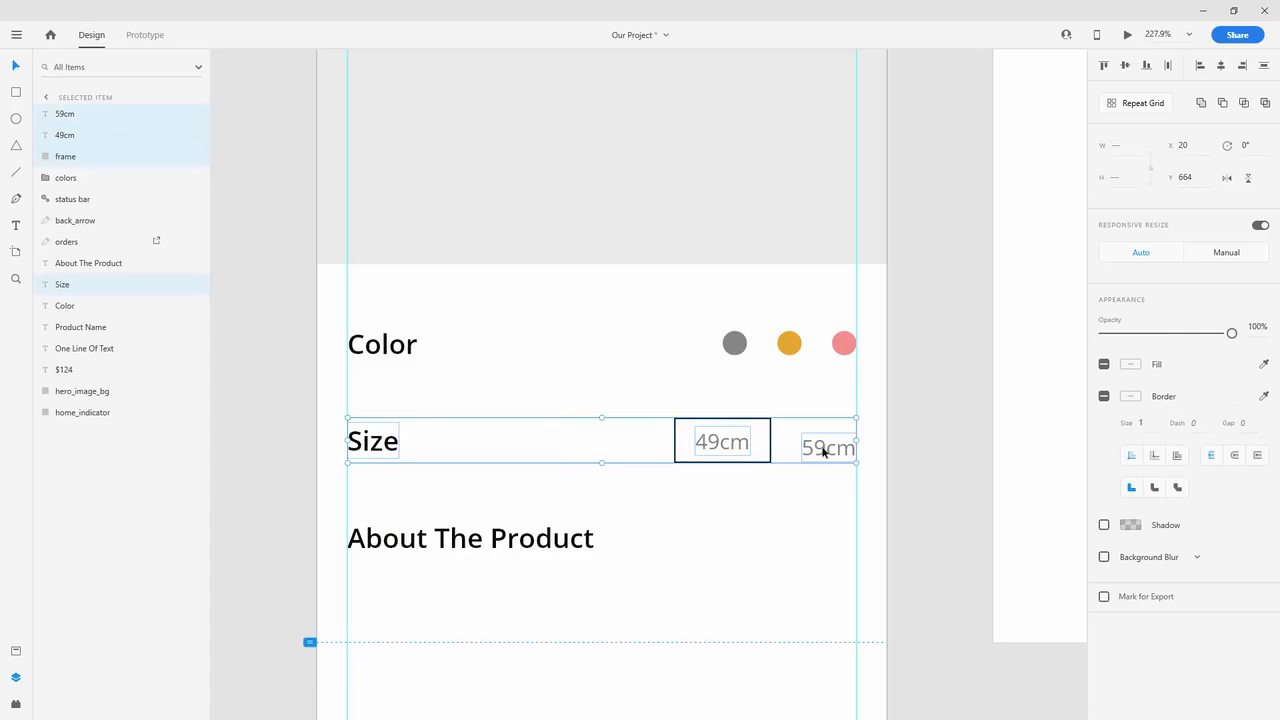
pyautogui.click(1125, 65)
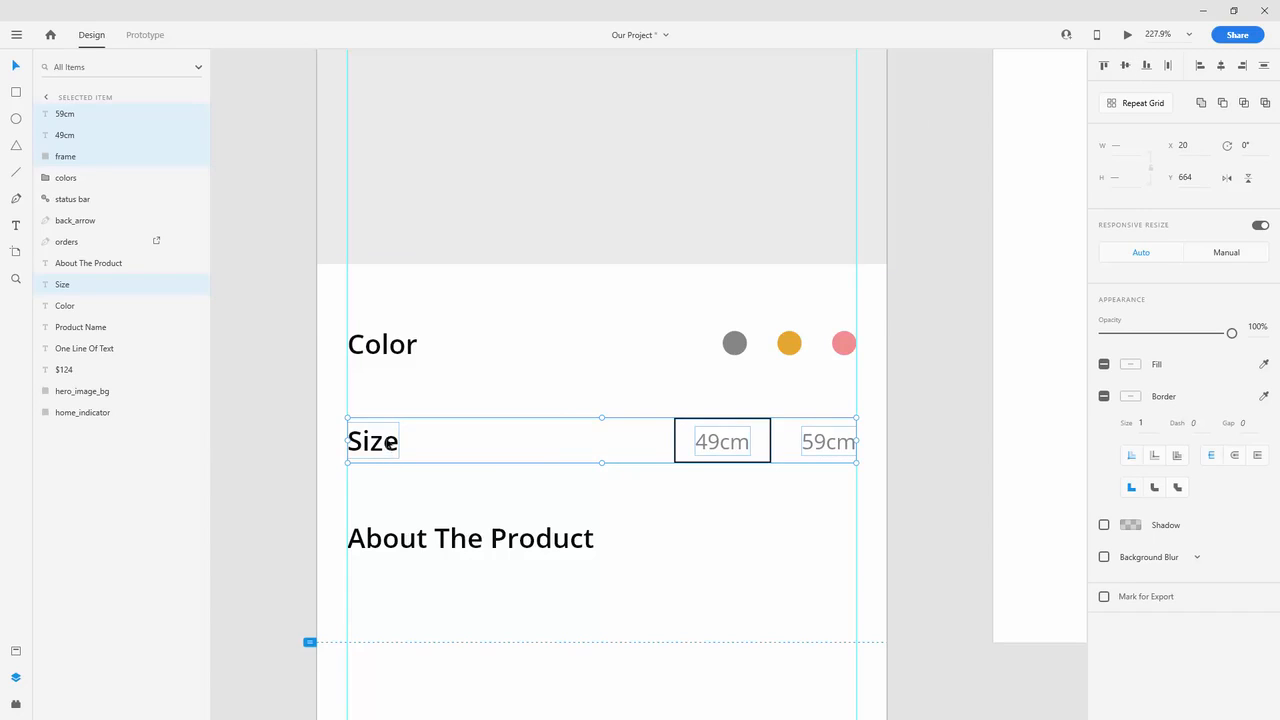
# Step: Move the whole Size row to Y 667, spaced 40 px below the Color heading
pyautogui.moveTo(389, 443); pyautogui.dragTo(400, 391)
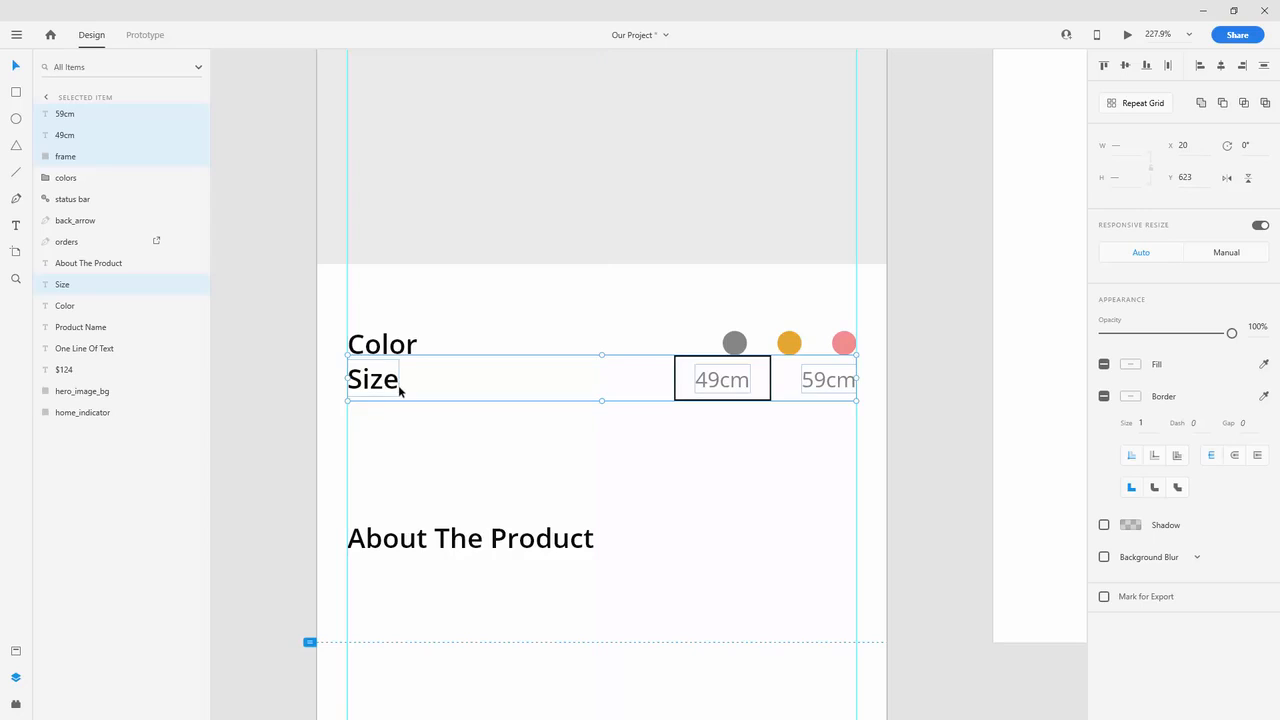
pyautogui.press('Down')
pyautogui.press('Down')
pyautogui.press('Down')
pyautogui.press('Down')
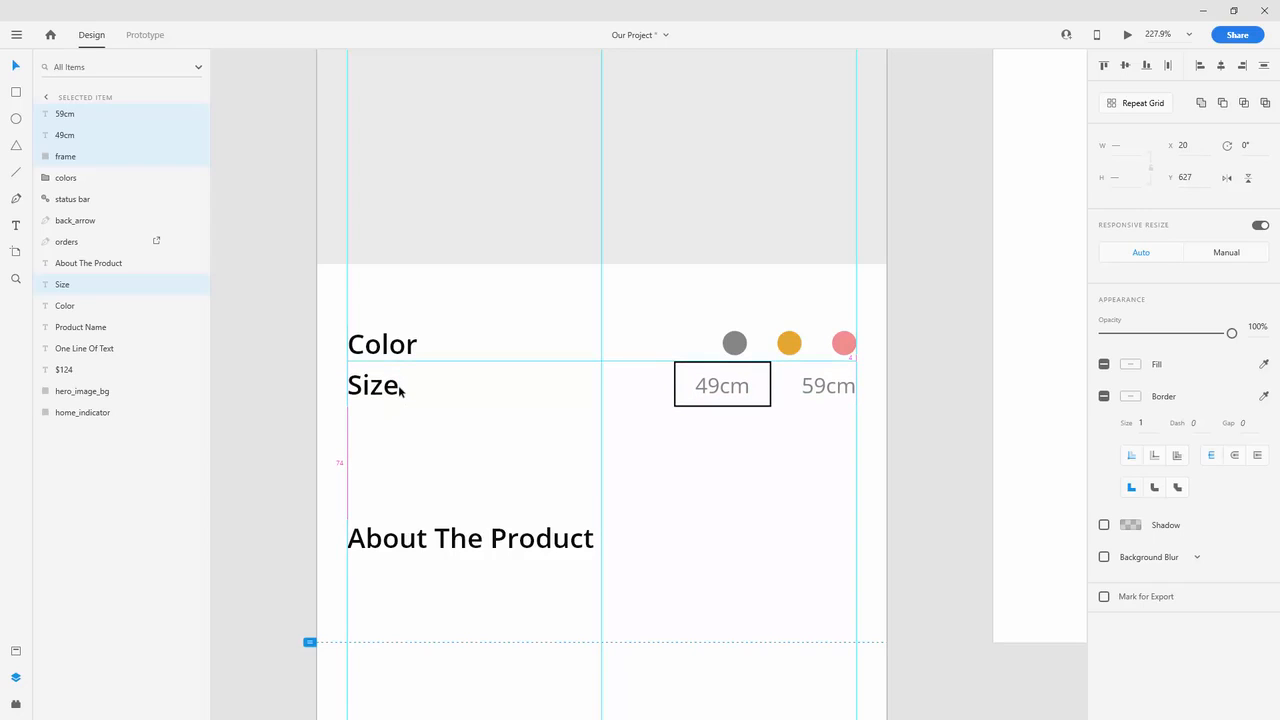
pyautogui.press('Down')
pyautogui.press('Down')
pyautogui.press('Down')
pyautogui.press('Down')
pyautogui.press('Down')
pyautogui.press('Down')
pyautogui.press('Down')
pyautogui.press('Down')
pyautogui.press('Down')
pyautogui.press('Down')
pyautogui.press('Down')
pyautogui.press('Down')
pyautogui.press('Down')
pyautogui.press('Down')
pyautogui.press('Down')
pyautogui.press('Down')
pyautogui.press('Down')
pyautogui.press('Down')
pyautogui.press('Down')
pyautogui.press('Down')
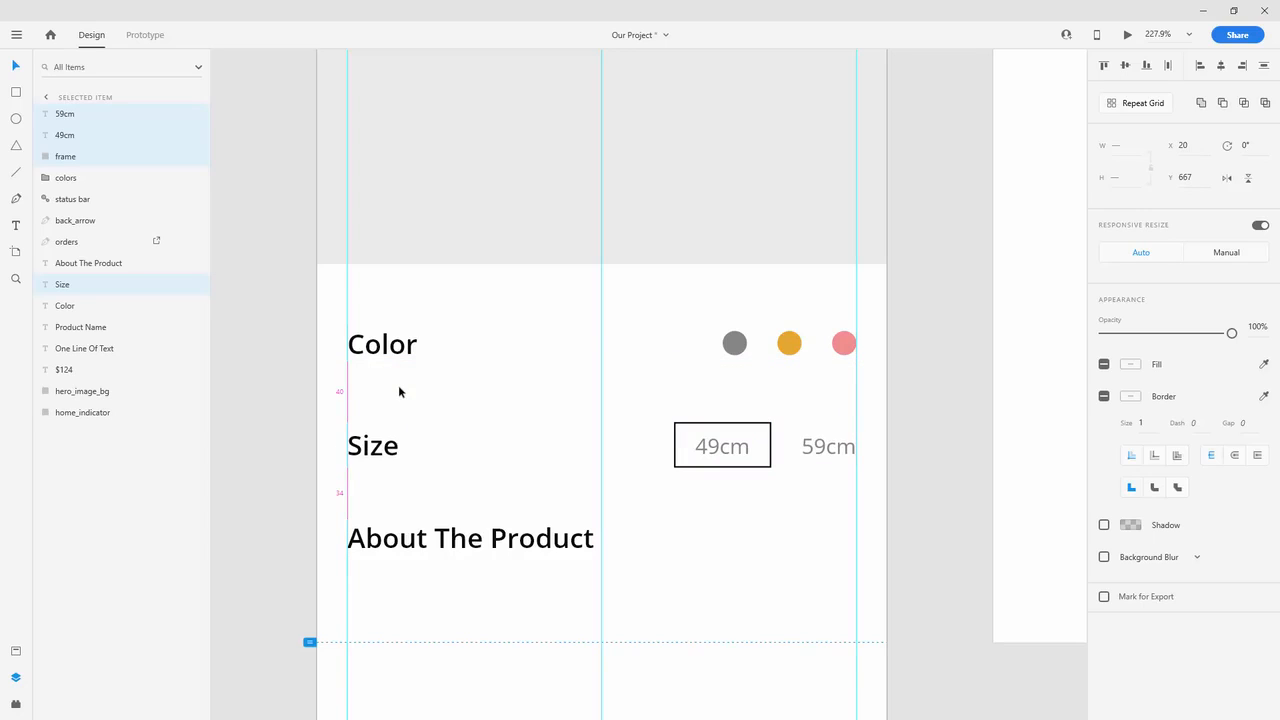
pyautogui.rightClick(398, 387)
# Step: Reposition the About The Product heading to Y 734, below the Size row
pyautogui.click(423, 543)
pyautogui.moveTo(477, 537); pyautogui.dragTo(483, 490)
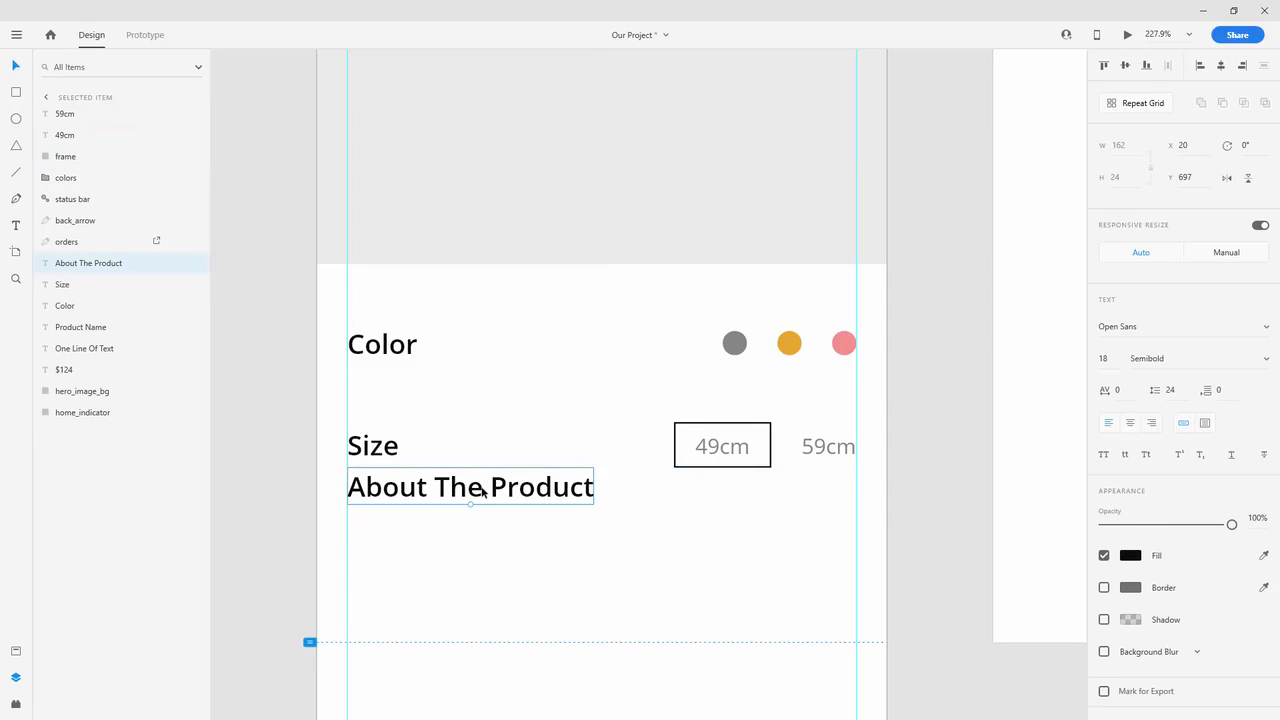
pyautogui.press('Down')
pyautogui.press('Down')
pyautogui.press('Down')
pyautogui.press('Down')
pyautogui.press('Down')
pyautogui.press('Down')
pyautogui.press('Down')
pyautogui.press('Down')
pyautogui.press('Down')
pyautogui.press('Down')
pyautogui.press('Down')
pyautogui.press('Down')
pyautogui.press('Down')
pyautogui.press('Down')
pyautogui.press('Down')
pyautogui.press('Down')
pyautogui.press('Down')
pyautogui.press('Down')
pyautogui.press('Down')
pyautogui.press('Down')
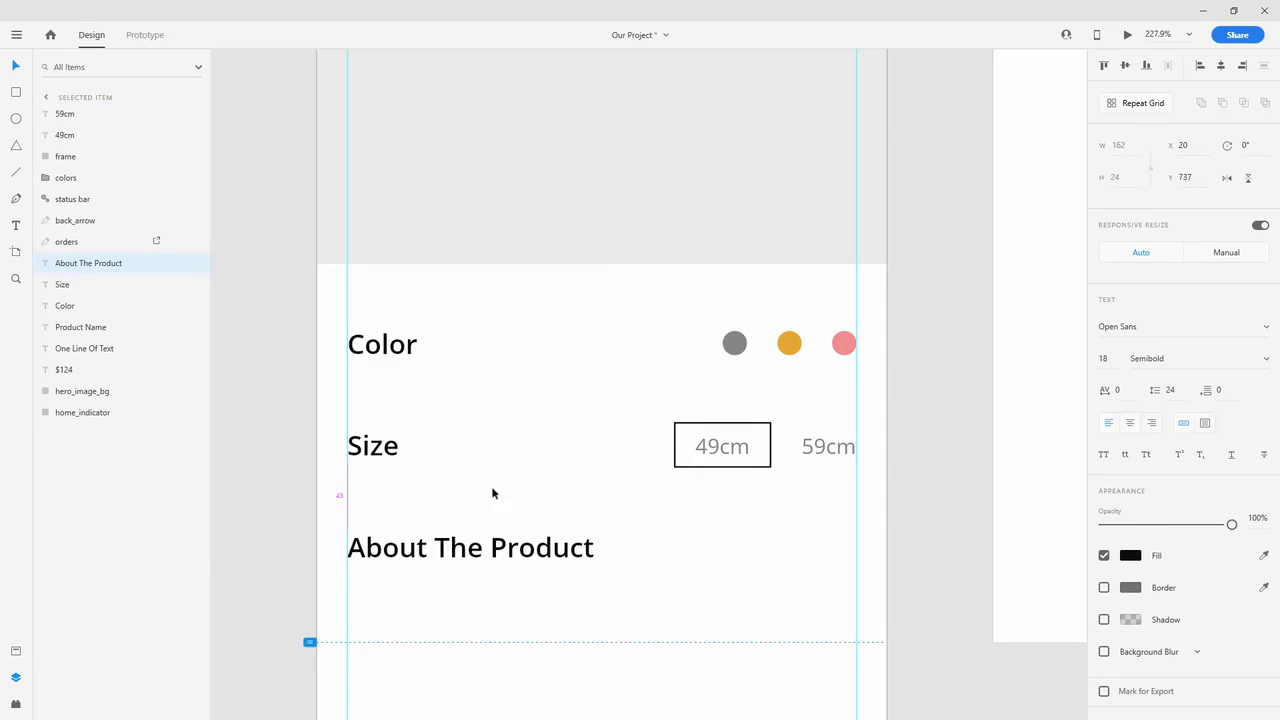
pyautogui.press('Up')
pyautogui.press('Up')
pyautogui.press('Up')
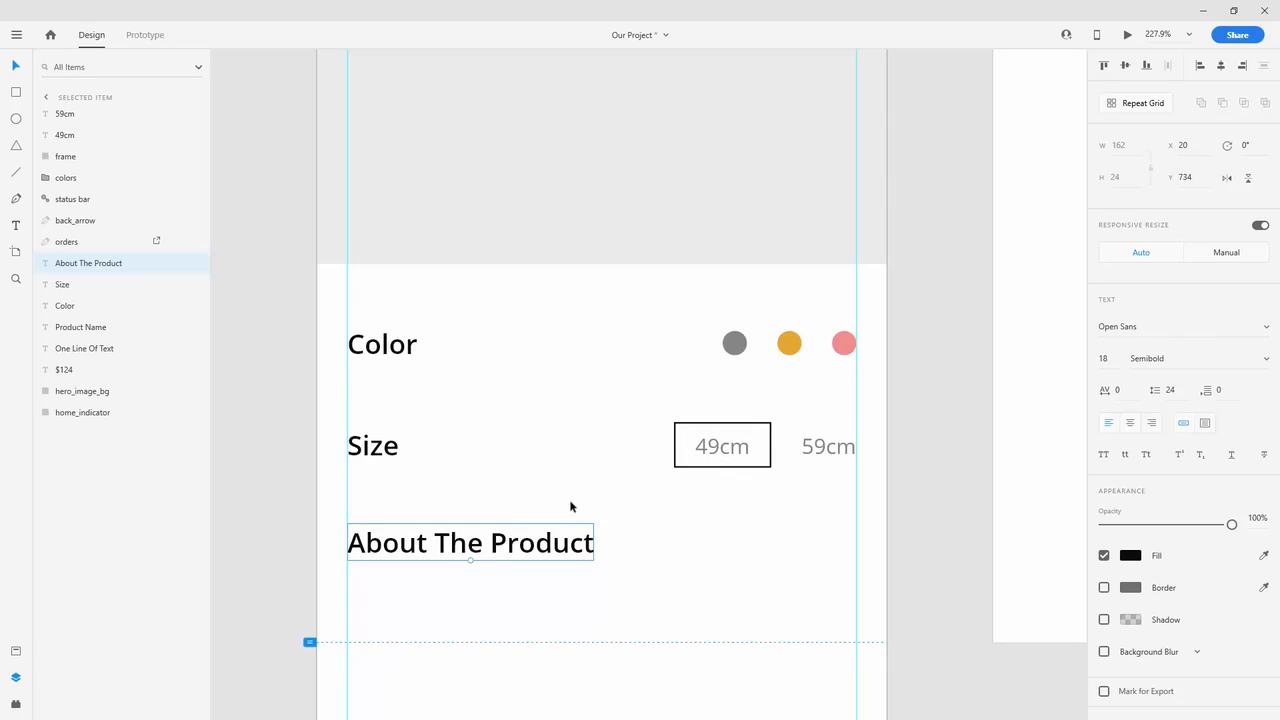
# Step: Duplicate the hero_image_bg rectangle and move the copy down to Y 599
pyautogui.scroll(-3, 779, 478)
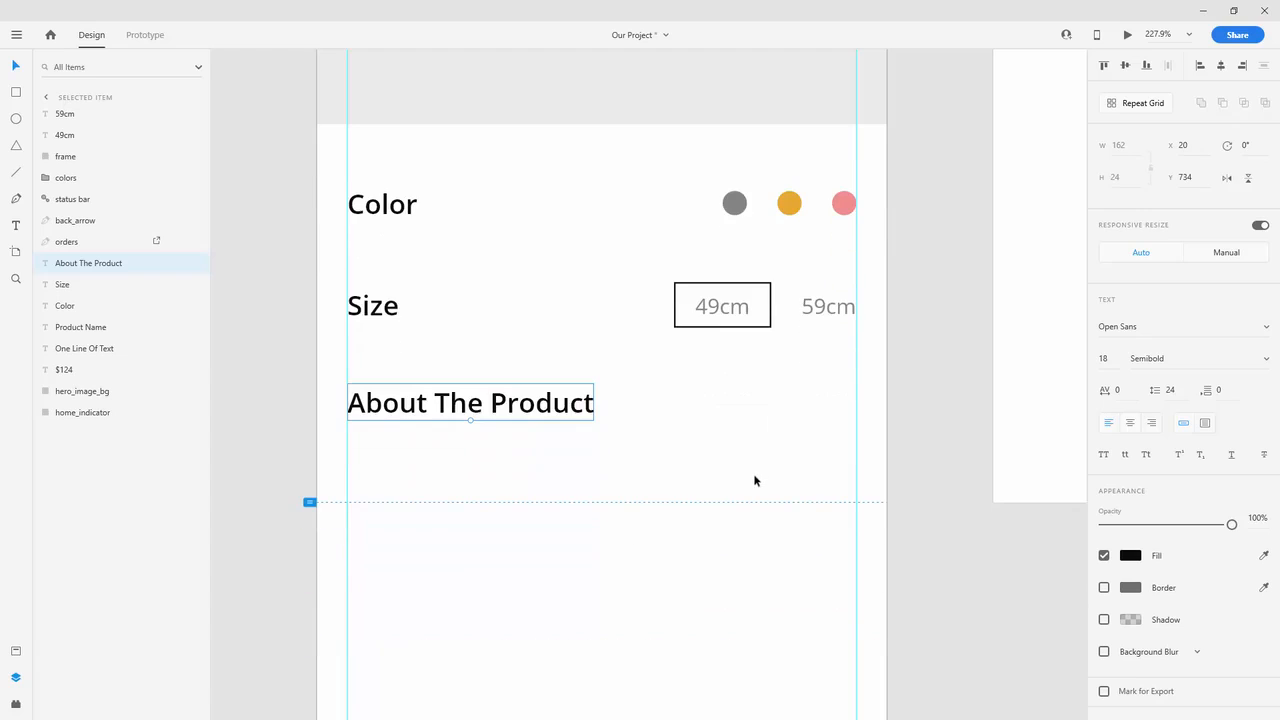
pyautogui.scroll(-3, 733, 471)
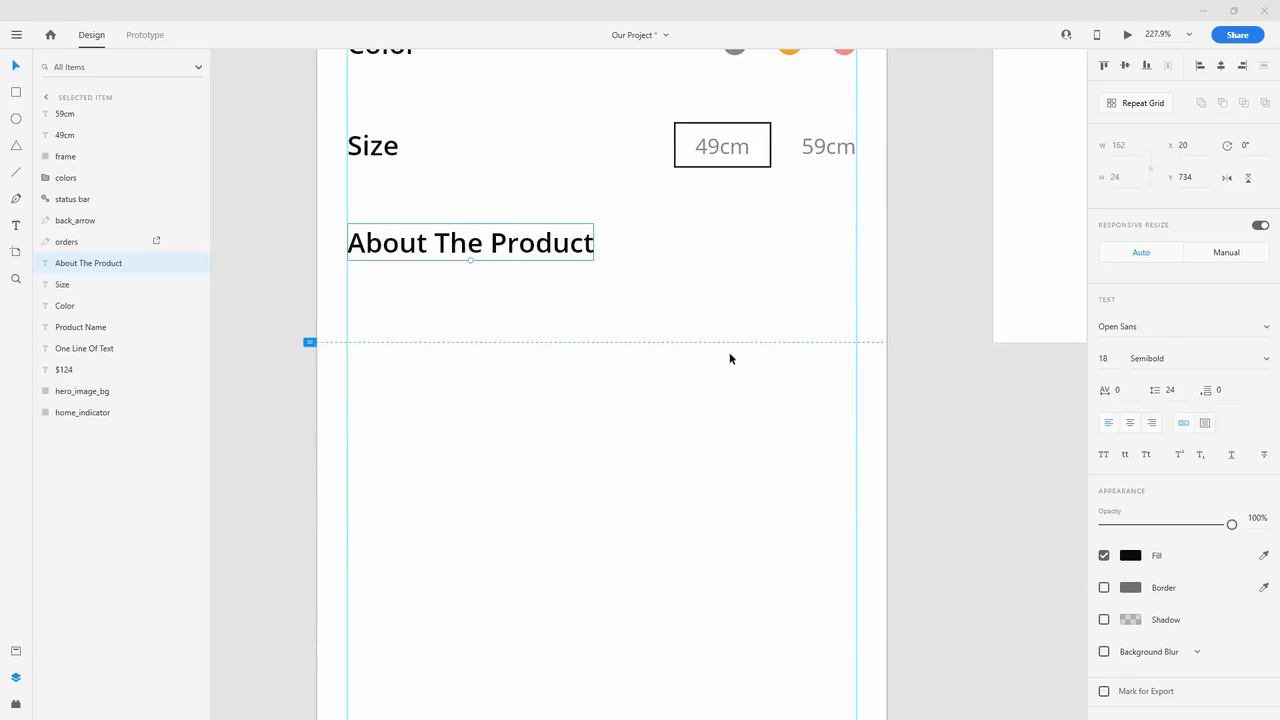
pyautogui.scroll(-3, 614, 323)
pyautogui.keyDown('ctrl'); pyautogui.scroll(-1, 614, 321); pyautogui.keyUp('ctrl')
pyautogui.keyDown('ctrl'); pyautogui.scroll(-5, 614, 321); pyautogui.keyUp('ctrl')
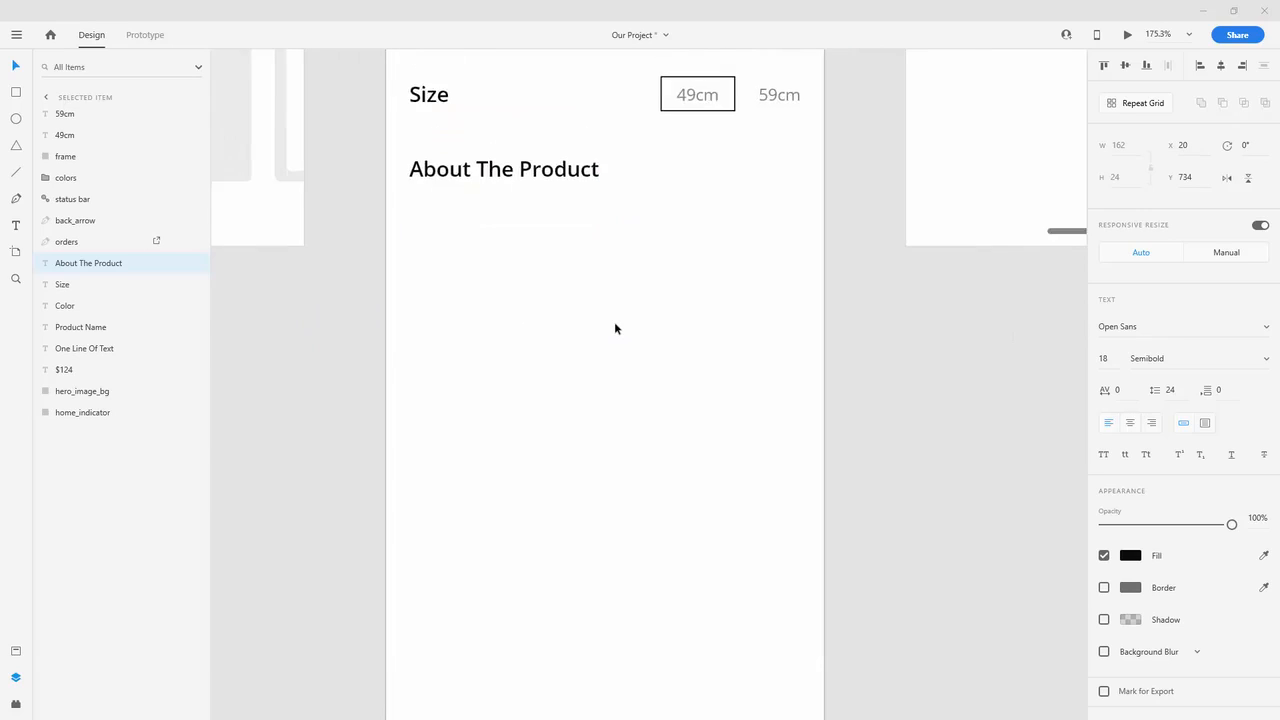
pyautogui.scroll(5, 614, 321)
pyautogui.click(566, 172)
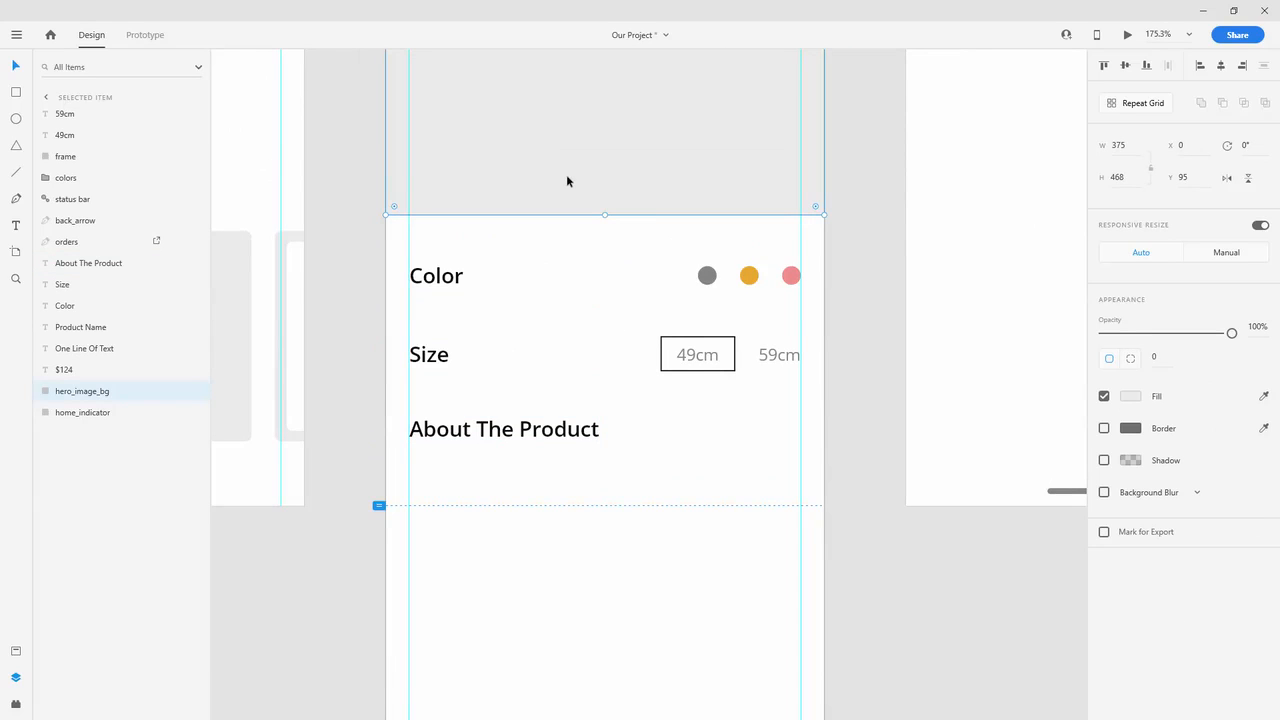
pyautogui.hotkey('ctrl', 'd')
pyautogui.moveTo(575, 184); pyautogui.dragTo(583, 620)
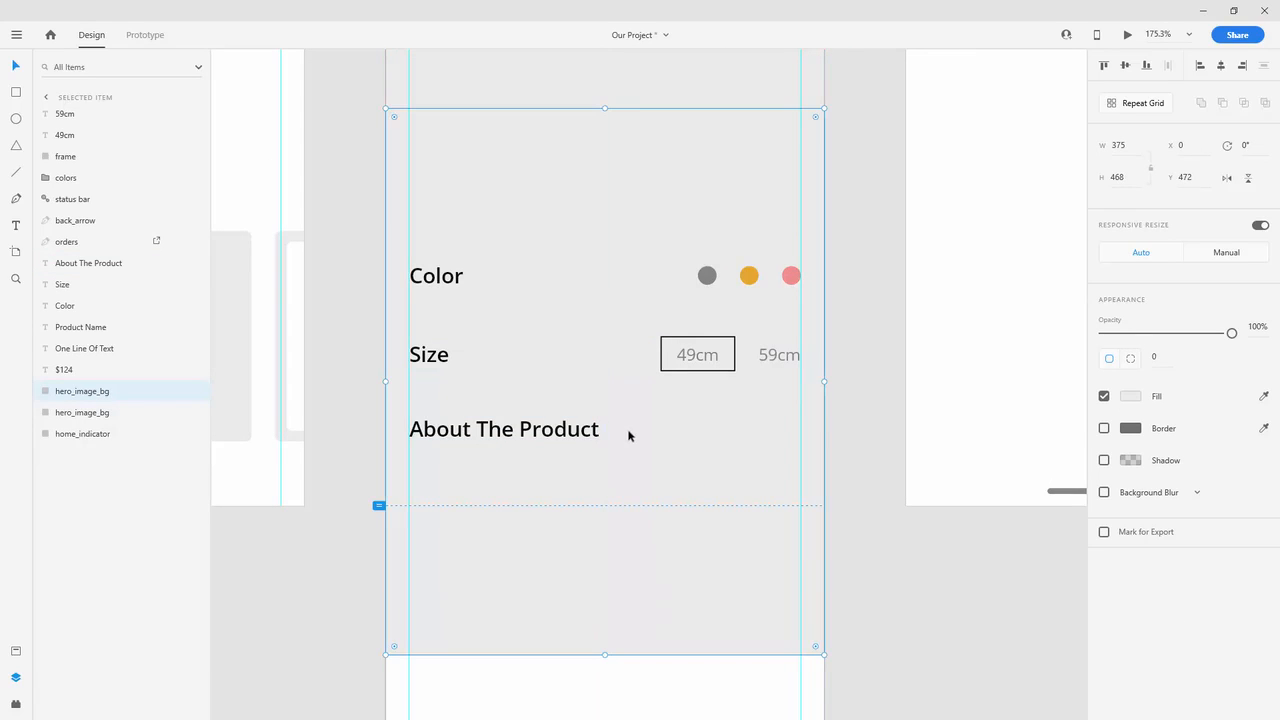
pyautogui.moveTo(628, 435); pyautogui.dragTo(631, 569)
# Step: Set the height of the duplicated hero_image_bg rectangle to 216
pyautogui.click(1116, 146)
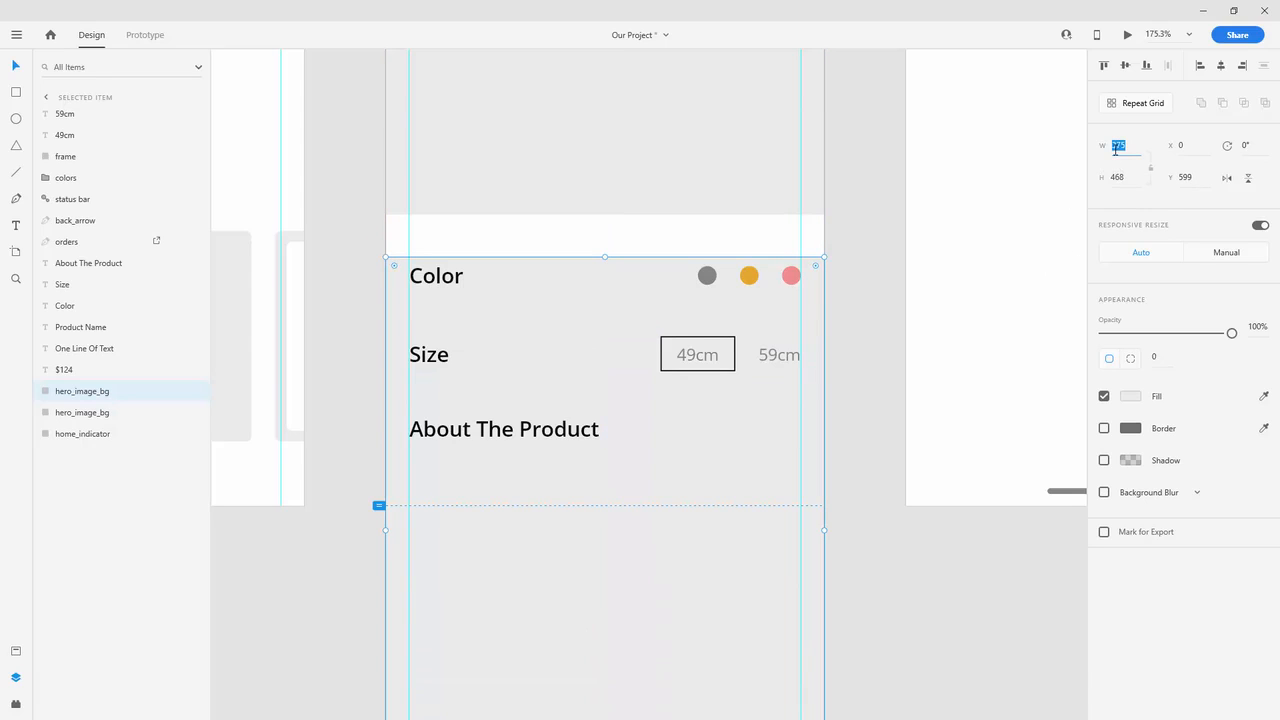
pyautogui.click(1118, 177)
pyautogui.write('216')
pyautogui.press('Return')
# Step: Move the duplicated rectangle to Y 798, 40 px below the About The Product heading
pyautogui.scroll(-3, 431, 400)
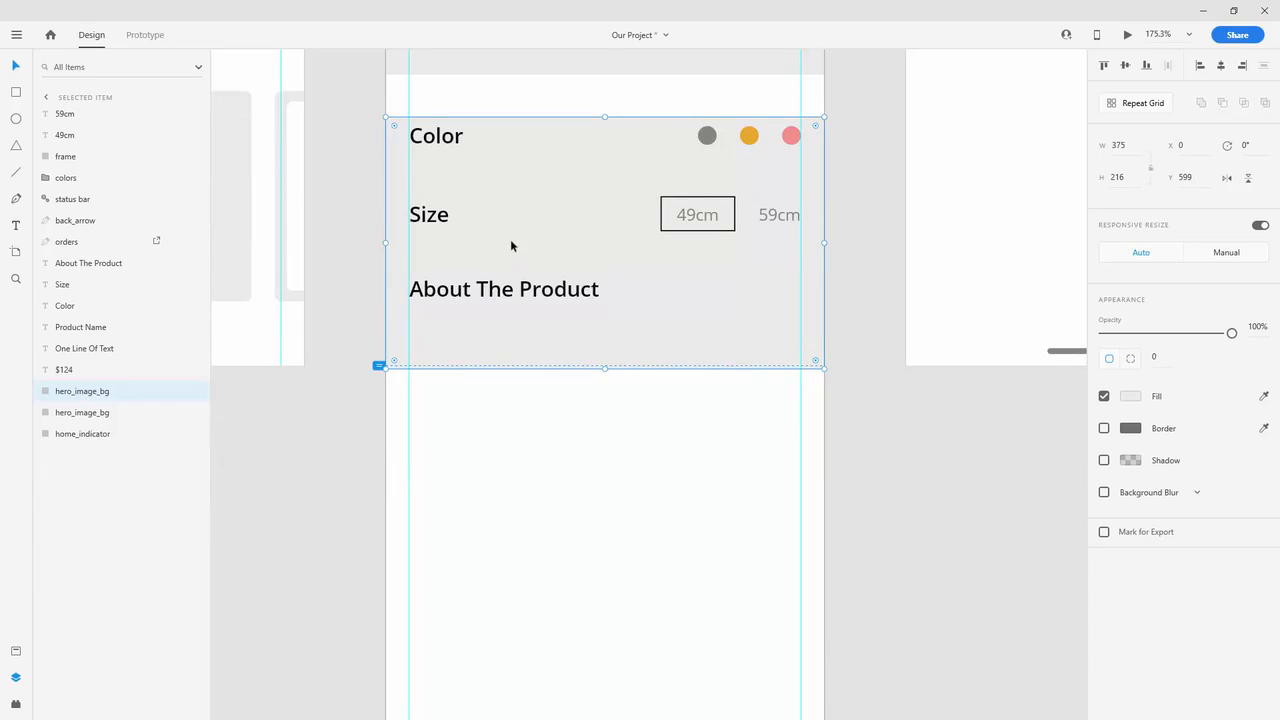
pyautogui.moveTo(511, 241); pyautogui.dragTo(500, 423)
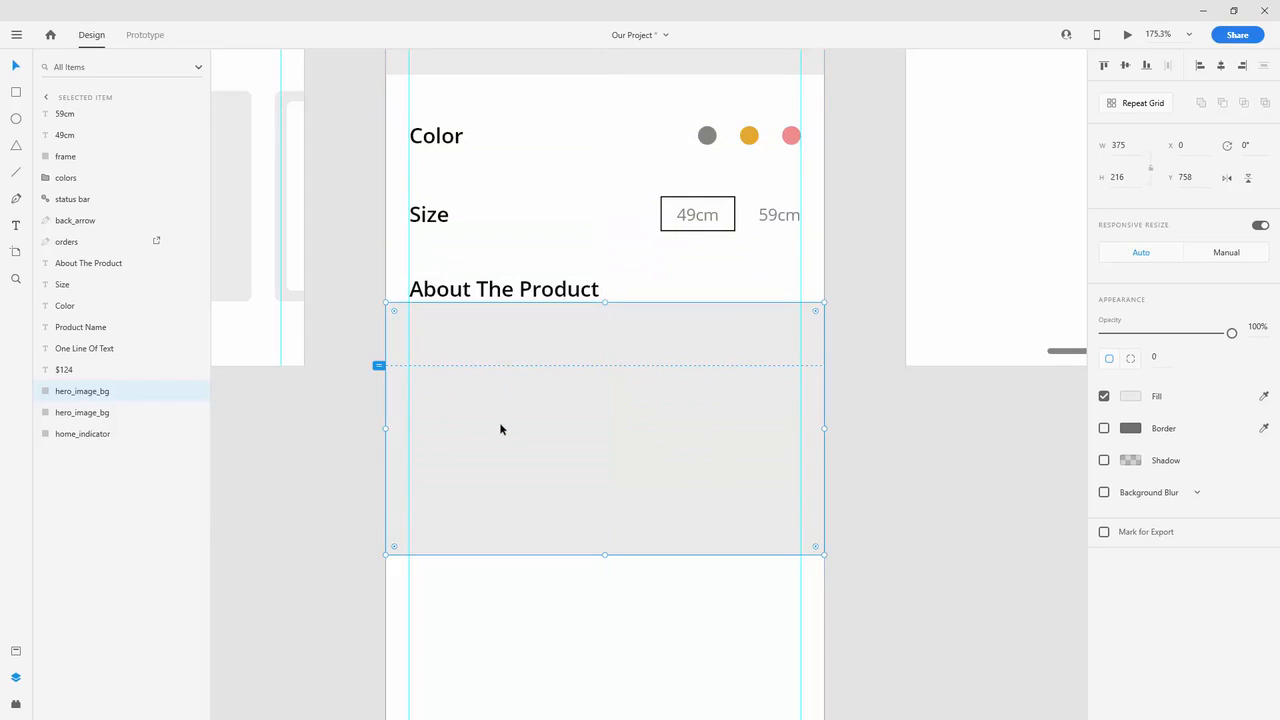
pyautogui.hotkey('shift', 'Down')
pyautogui.hotkey('shift', 'Down')
pyautogui.hotkey('shift', 'Down')
pyautogui.hotkey('shift', 'Down')
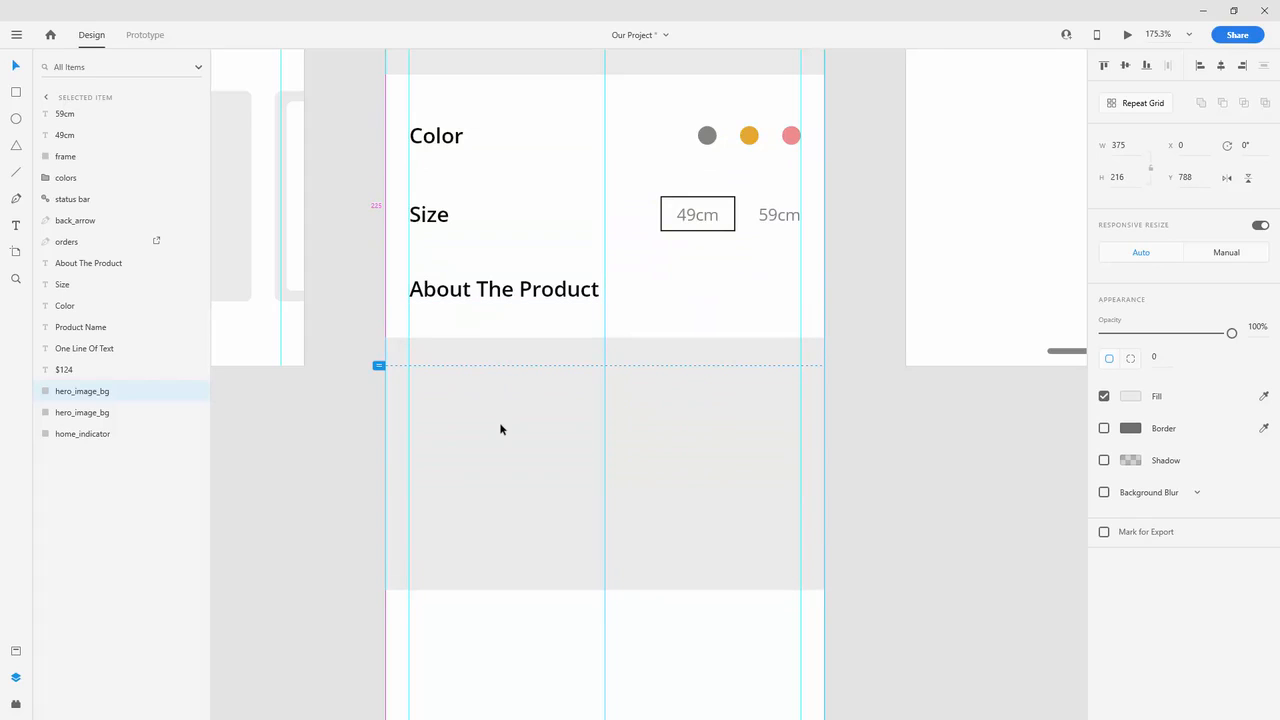
# Step: Duplicate the About The Product heading directly beneath the lower grey rectangle and change its text to Comfy And Stylish
pyautogui.scroll(-5, 501, 429)
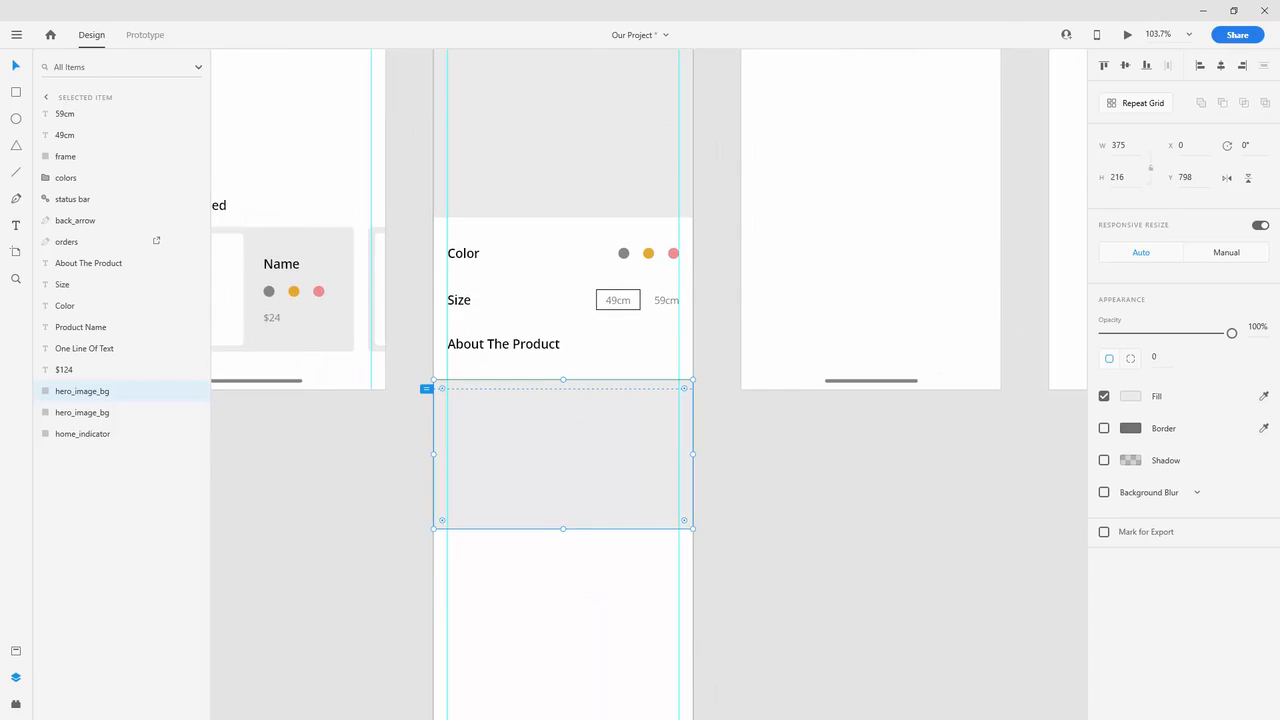
pyautogui.click(481, 345)
pyautogui.scroll(-3, 484, 350)
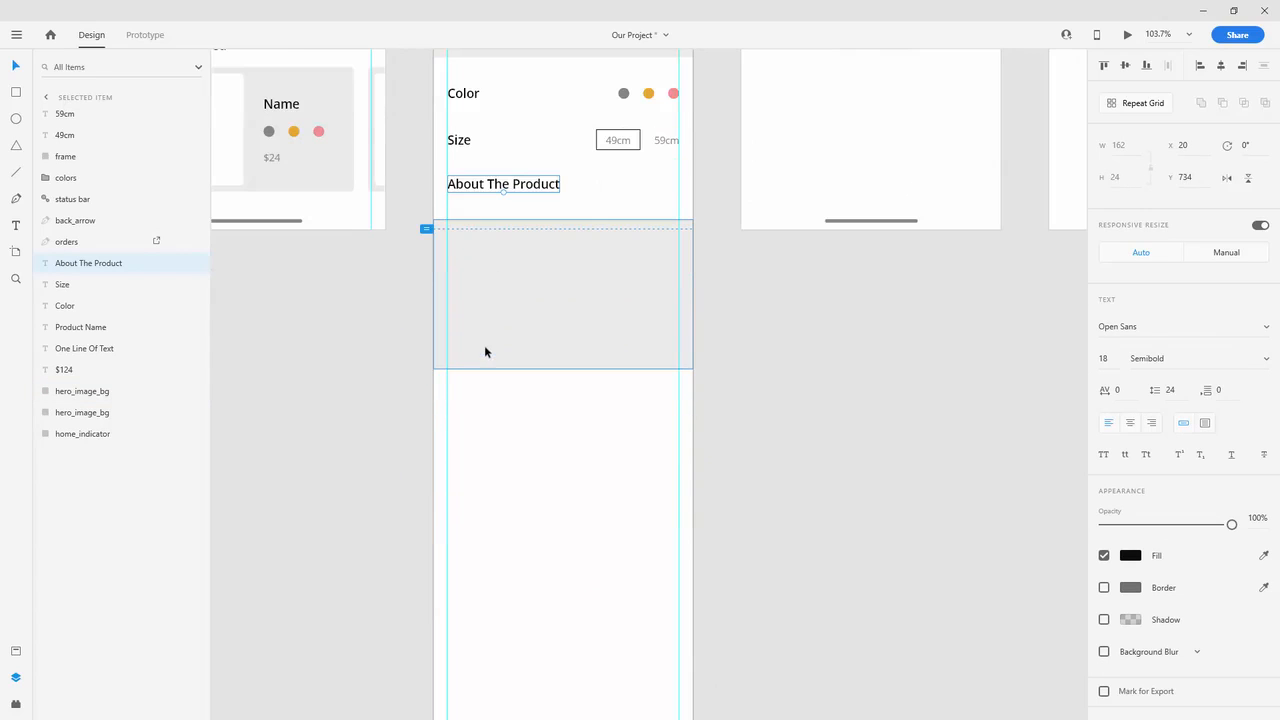
pyautogui.keyDown('alt'); pyautogui.moveTo(532, 189); pyautogui.dragTo(513, 383); pyautogui.keyUp('alt')
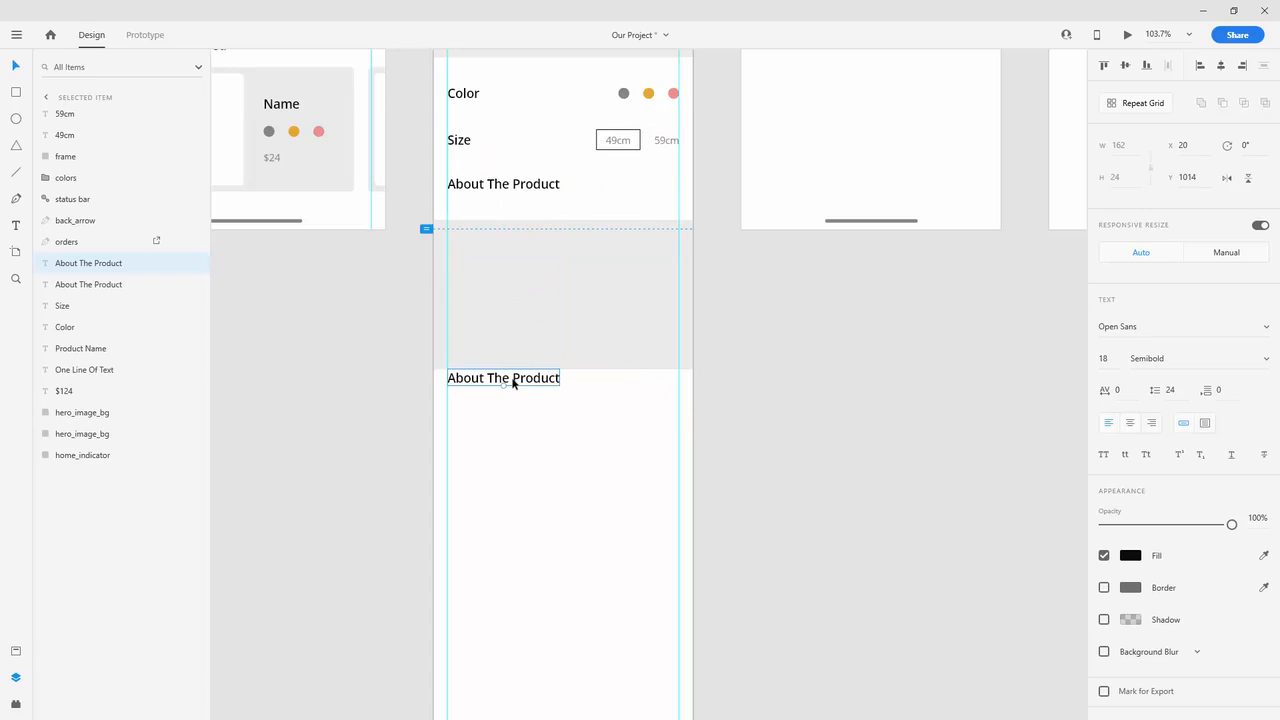
pyautogui.doubleClick(513, 383)
pyautogui.write('Com')
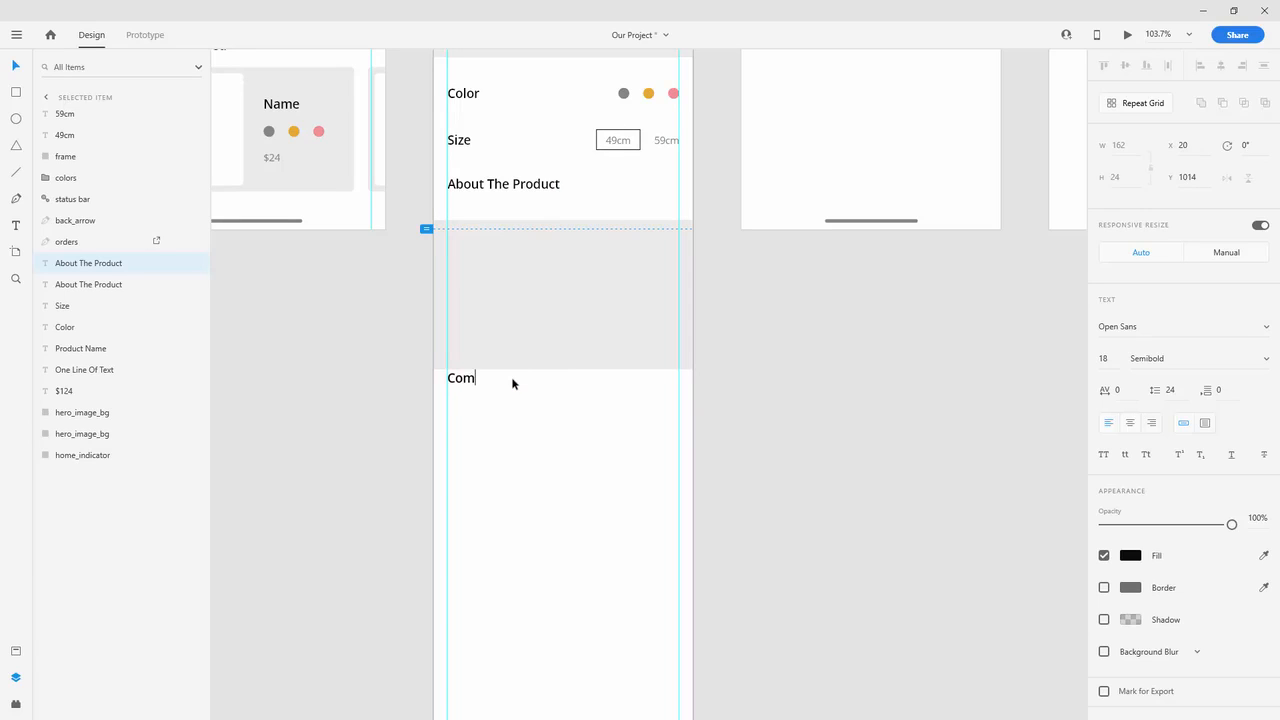
pyautogui.write('fy And Stylish')
pyautogui.press('Escape')
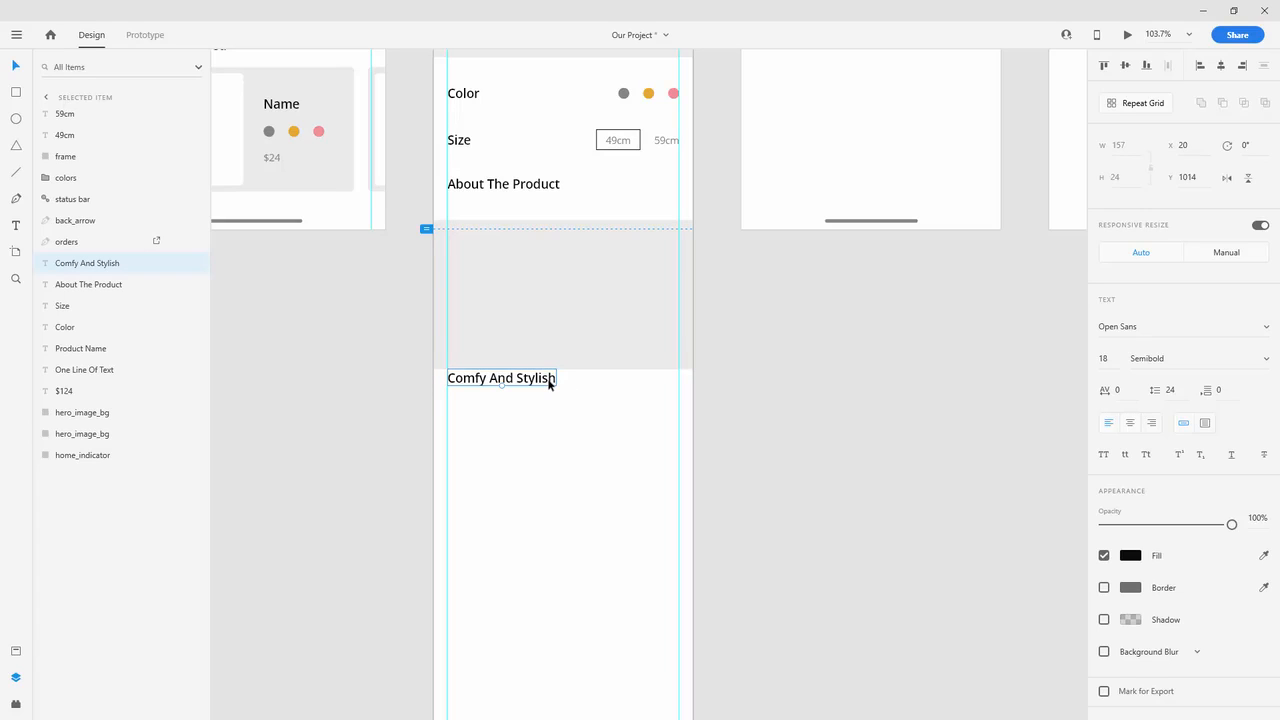
# Step: Move the Comfy And Stylish heading to Y 1054, 40 px below the grey rectangle
pyautogui.press('Down')
pyautogui.press('Down')
pyautogui.press('Down')
pyautogui.press('Down')
pyautogui.press('Down')
pyautogui.press('Down')
pyautogui.press('Down')
pyautogui.press('Down')
pyautogui.press('Down')
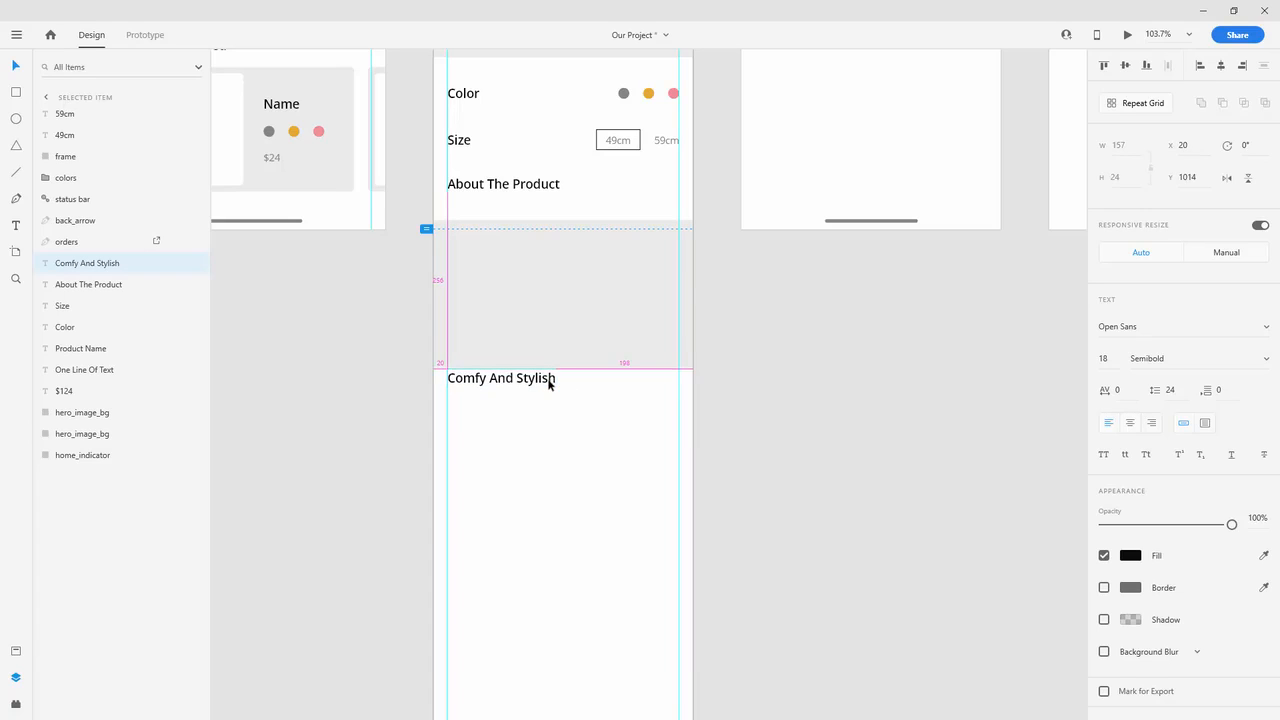
pyautogui.hotkey('shift', 'Down')
pyautogui.hotkey('shift', 'Down')
pyautogui.hotkey('shift', 'Down')
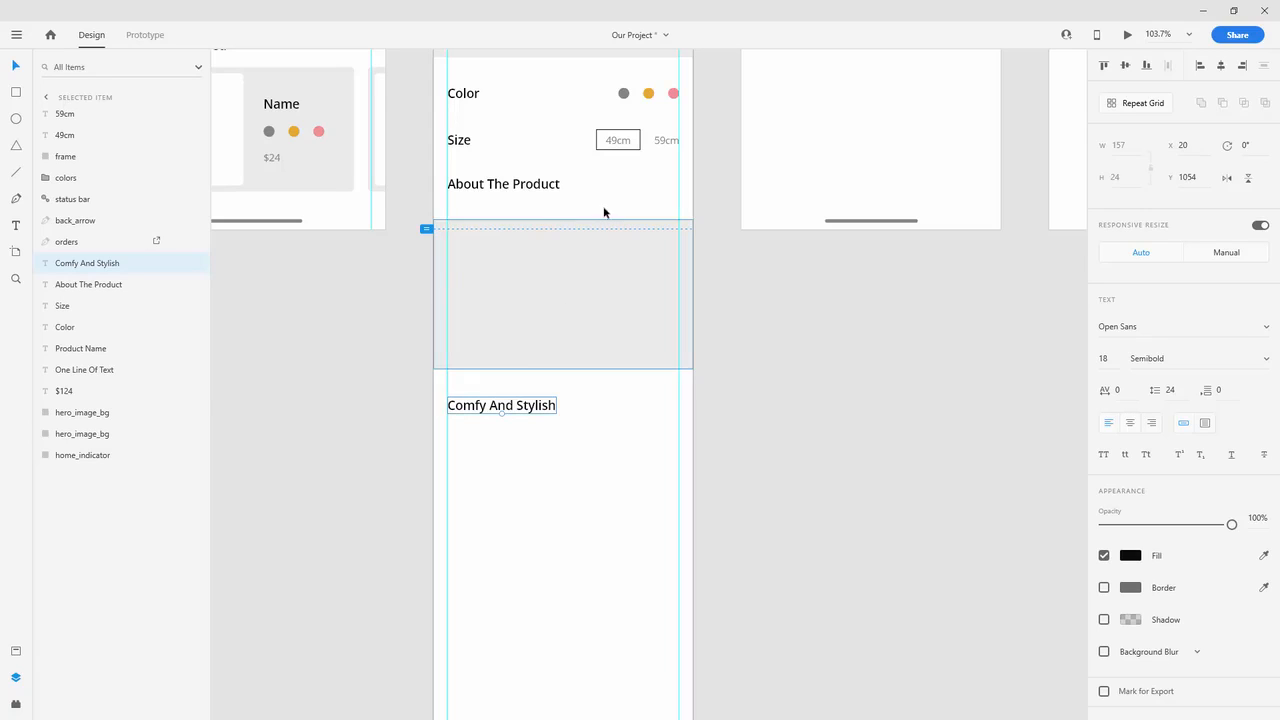
# Step: Copy the 59cm text to X 20, Y 1098, 20 px below the Comfy And Stylish heading
pyautogui.click(663, 144)
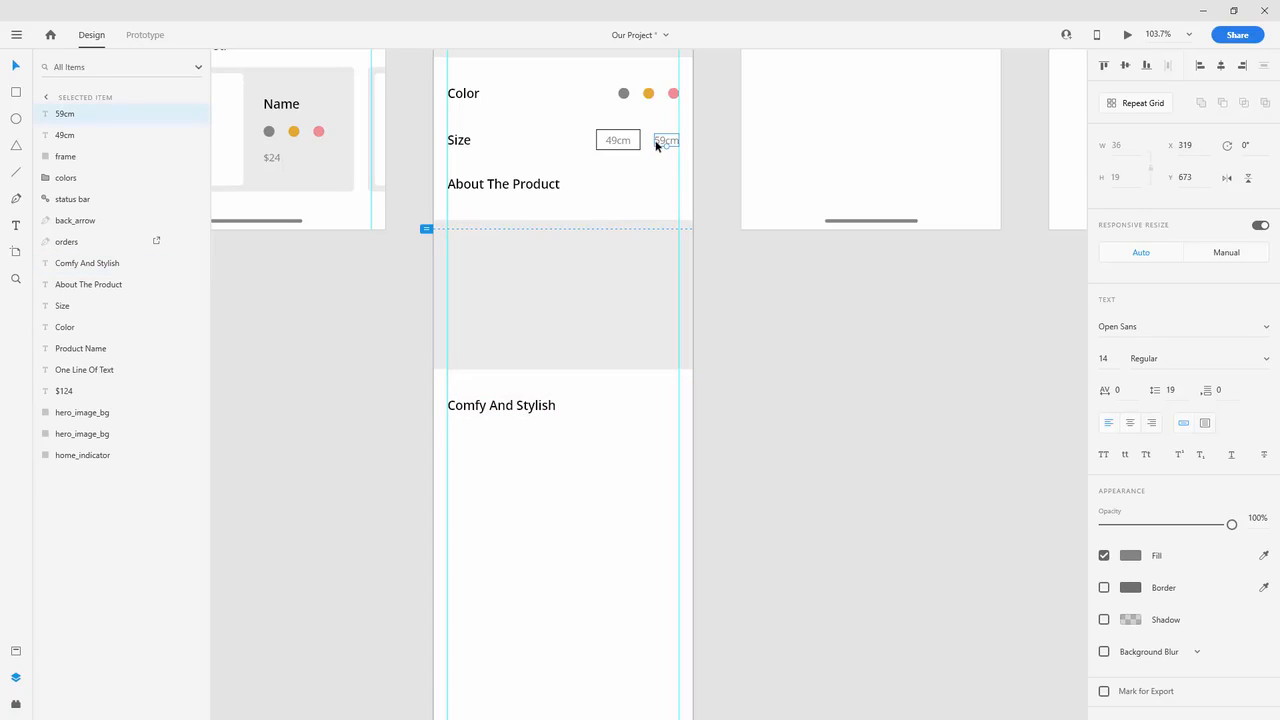
pyautogui.moveTo(656, 145); pyautogui.dragTo(457, 431)
pyautogui.press('Up')
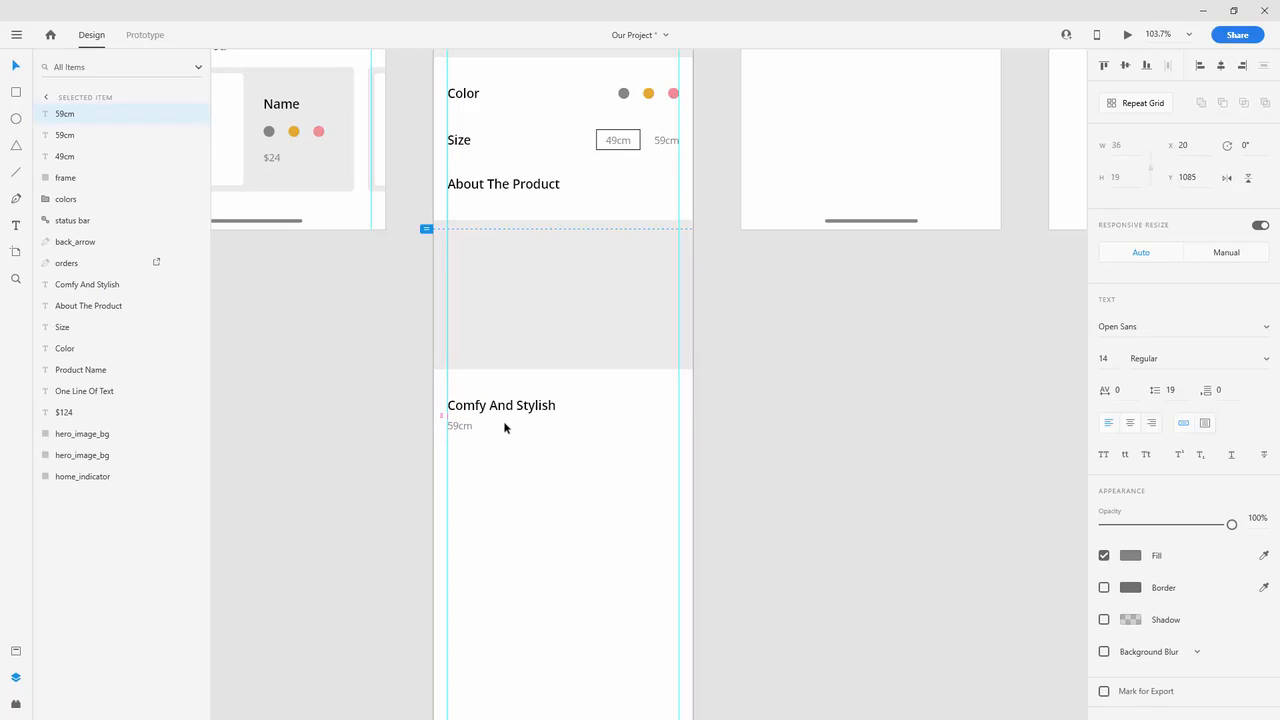
pyautogui.press('Up')
pyautogui.press('Up')
pyautogui.hotkey('shift', 'Down')
pyautogui.hotkey('shift', 'Down')
# Step: Convert the copied 59cm text to area text and enlarge its box to 335 wide by 202 high
pyautogui.click(1204, 423)
pyautogui.moveTo(472, 434); pyautogui.dragTo(677, 427)
pyautogui.scroll(-3, 500, 409)
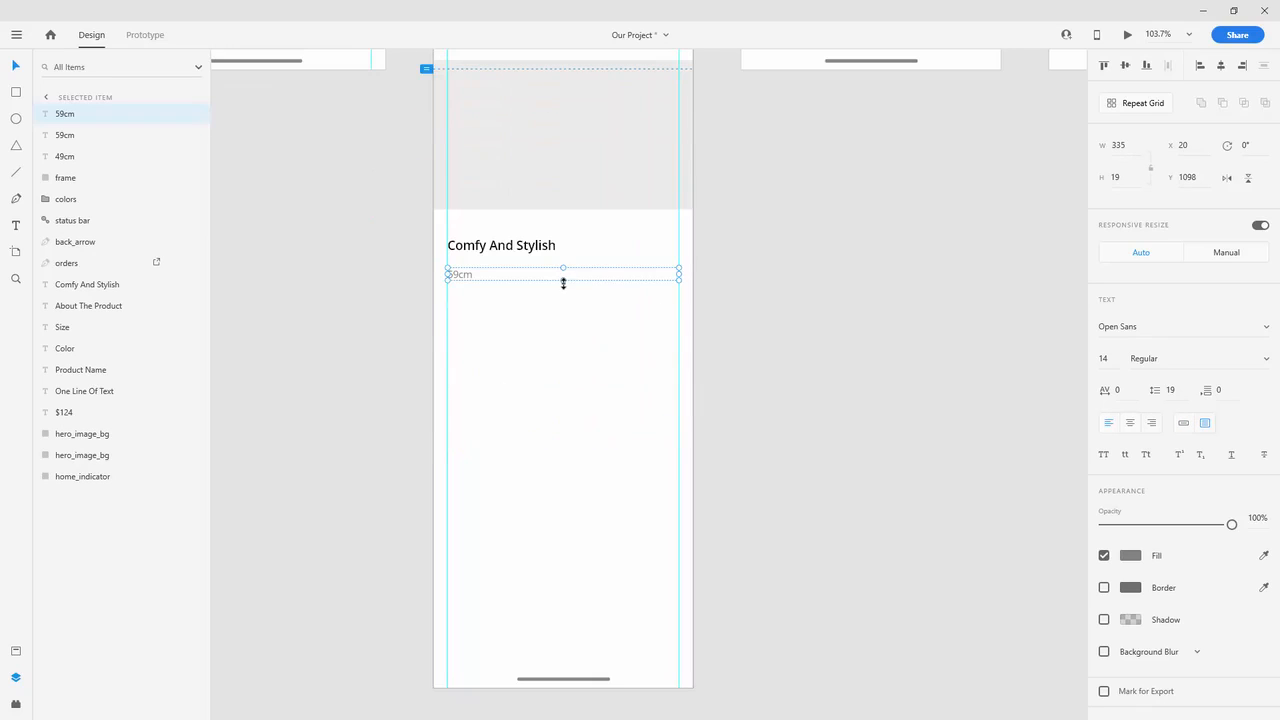
pyautogui.moveTo(564, 281); pyautogui.dragTo(568, 388)
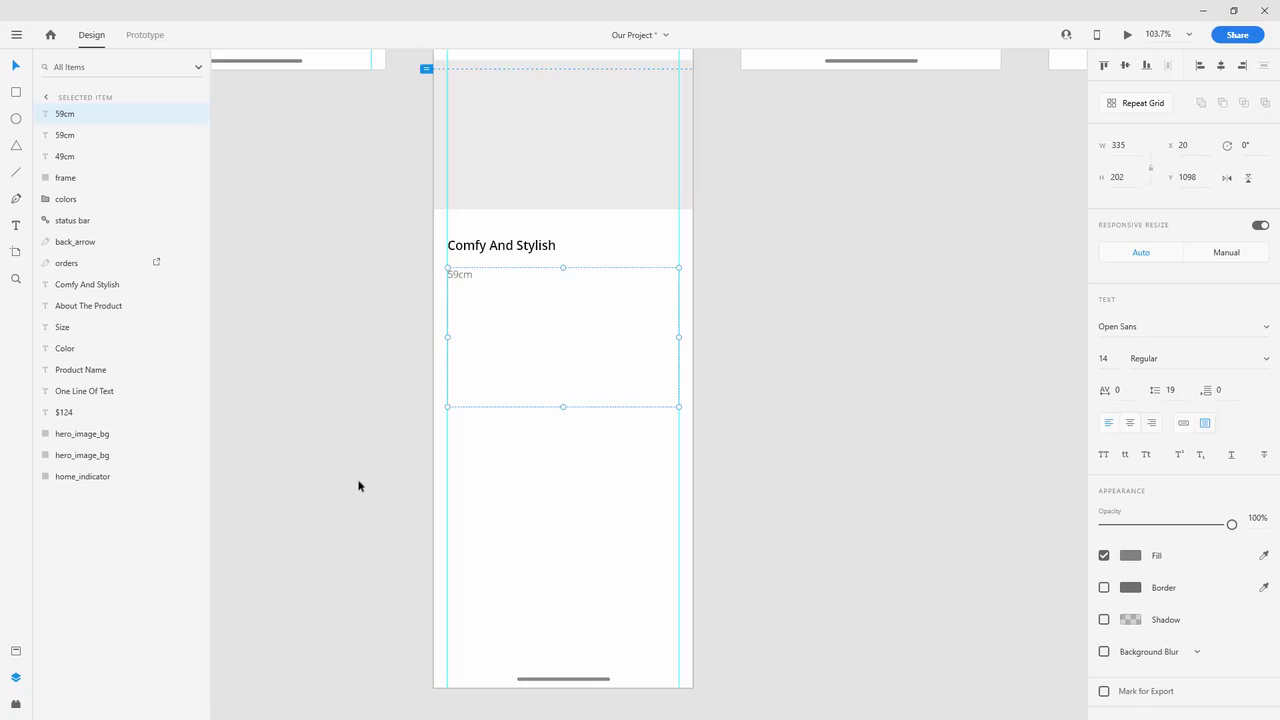
# Step: Fill the text box with placeholder text using the Lorem Ipsum plugin
pyautogui.click(14, 706)
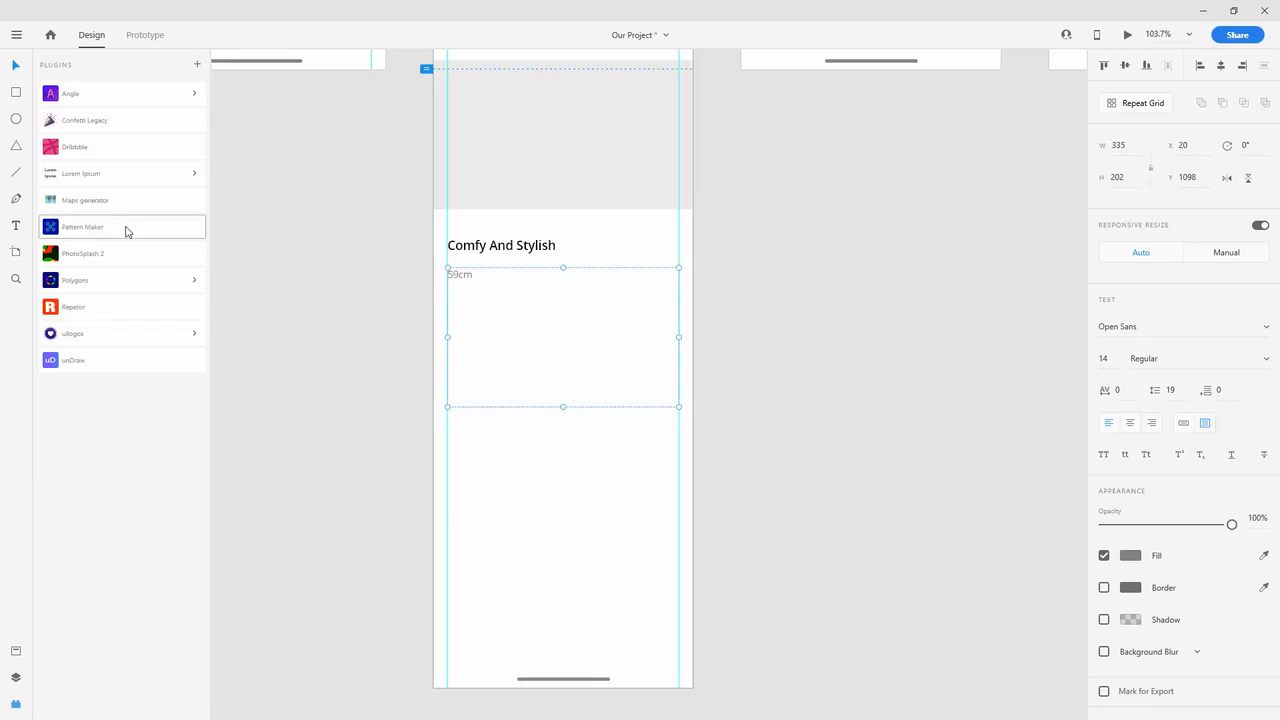
pyautogui.click(104, 180)
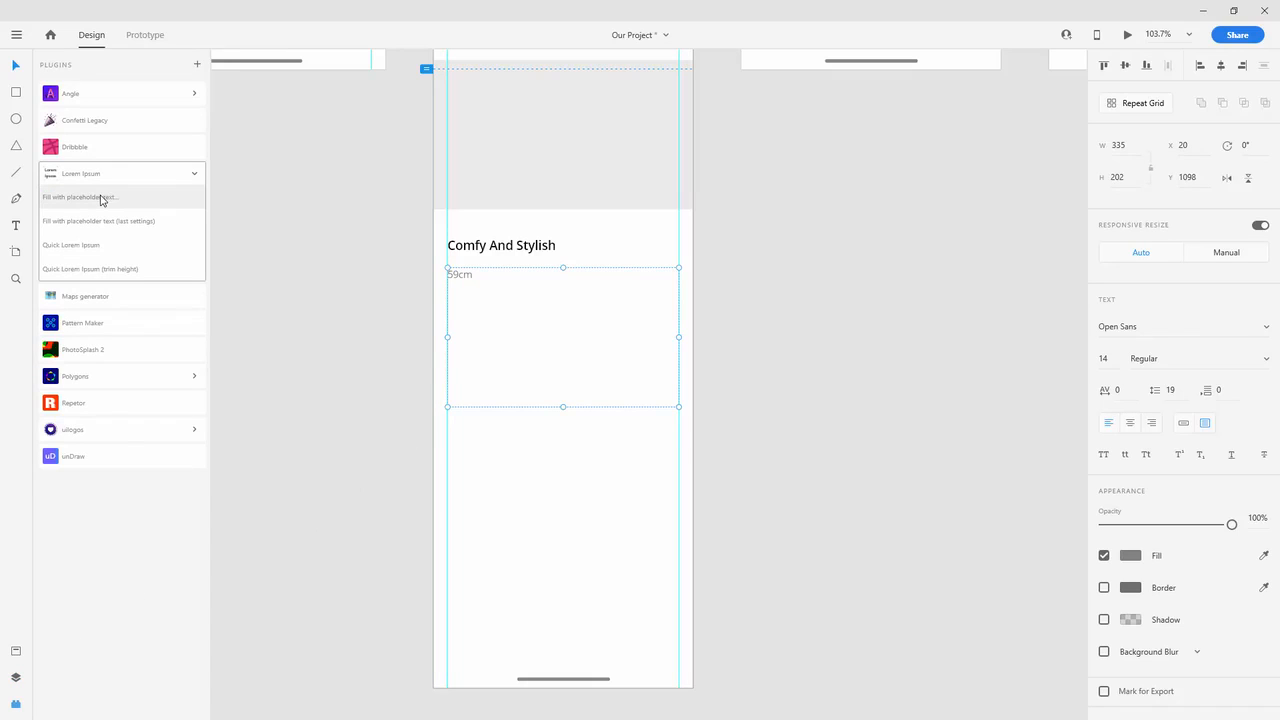
pyautogui.click(100, 198)
pyautogui.click(723, 457)
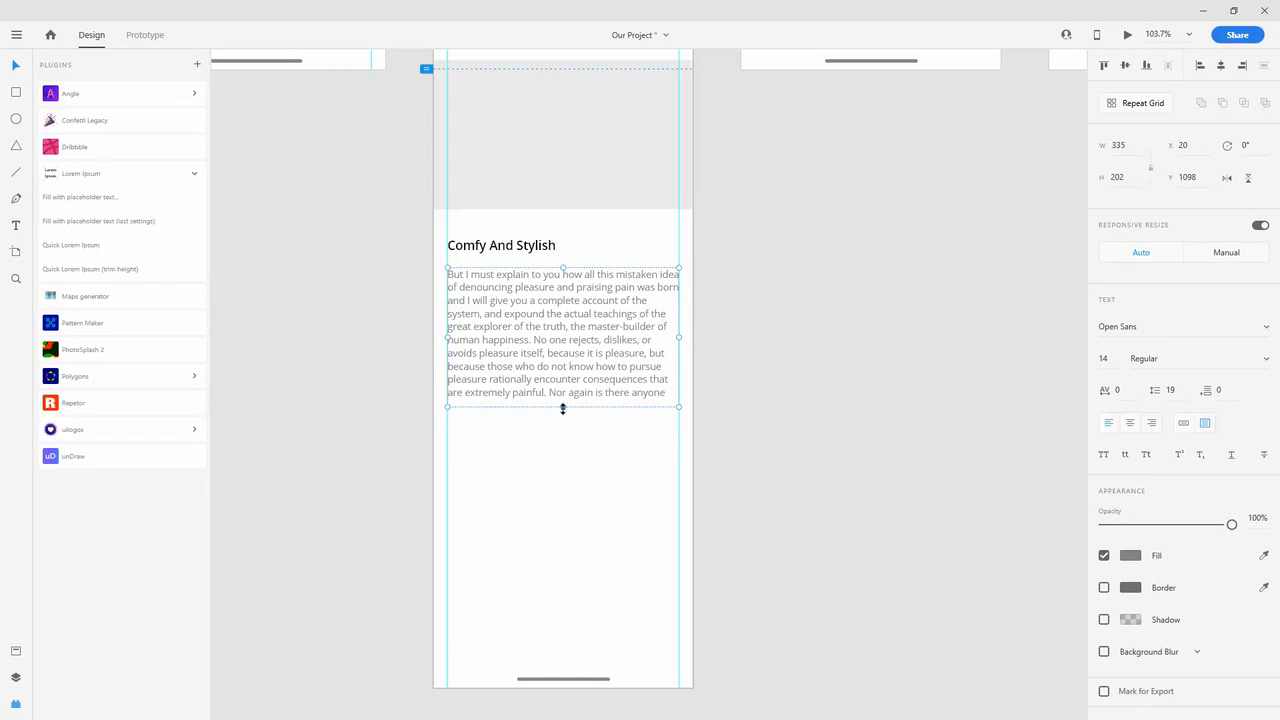
# Step: Shorten the description box to a height of 114 and delete the placeholder text after "human happiness."
pyautogui.moveTo(562, 408); pyautogui.dragTo(563, 329)
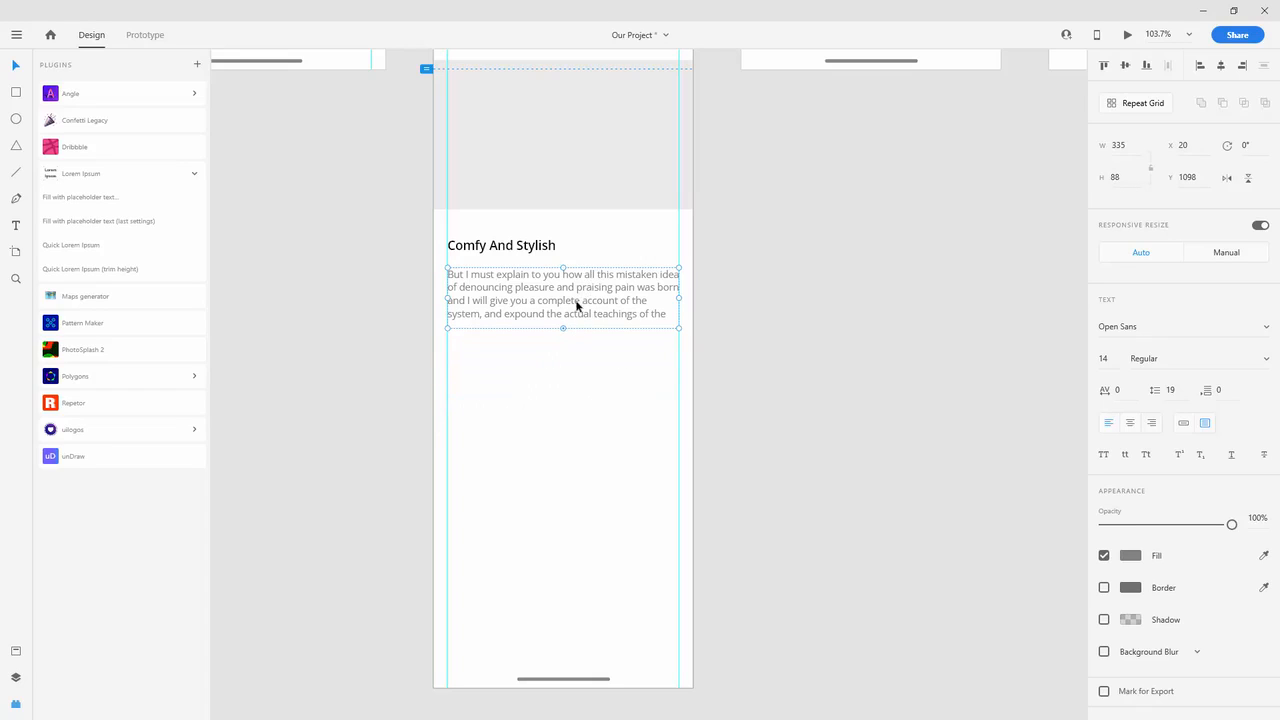
pyautogui.moveTo(562, 329); pyautogui.dragTo(562, 345)
pyautogui.doubleClick(550, 341)
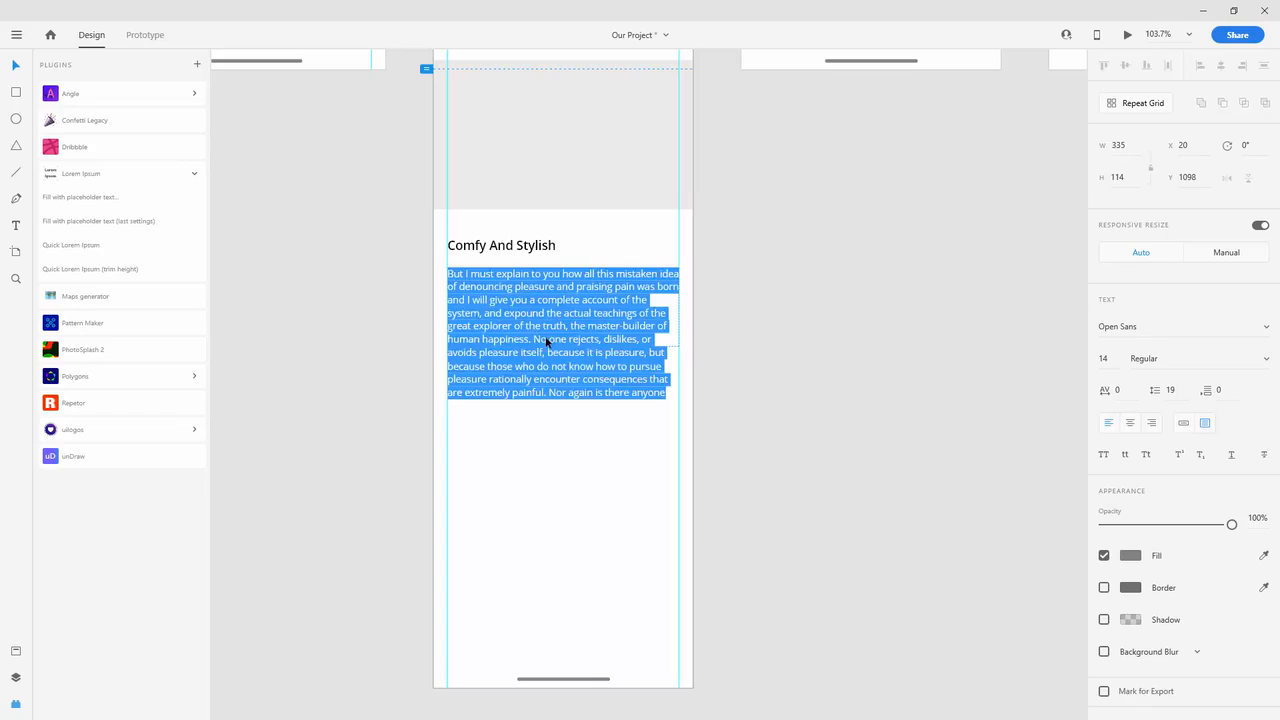
pyautogui.click(535, 339)
pyautogui.moveTo(533, 339); pyautogui.dragTo(706, 466)
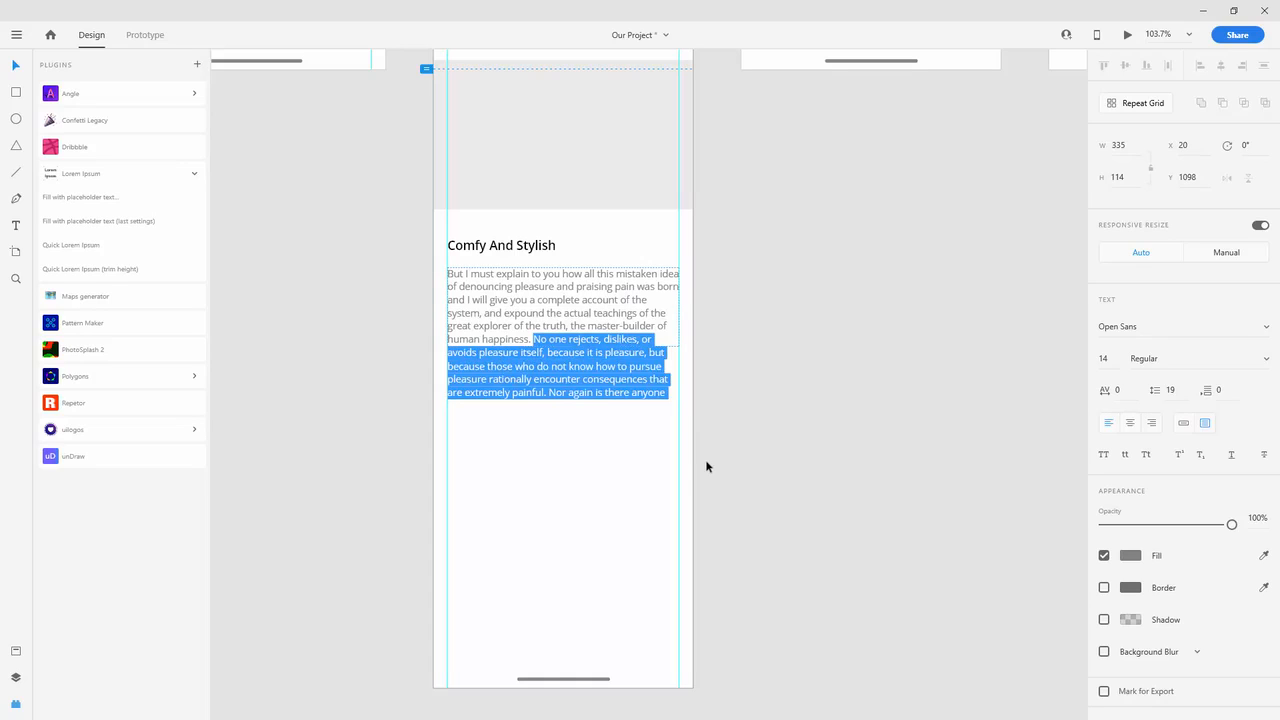
pyautogui.press('Delete')
pyautogui.press('Escape')
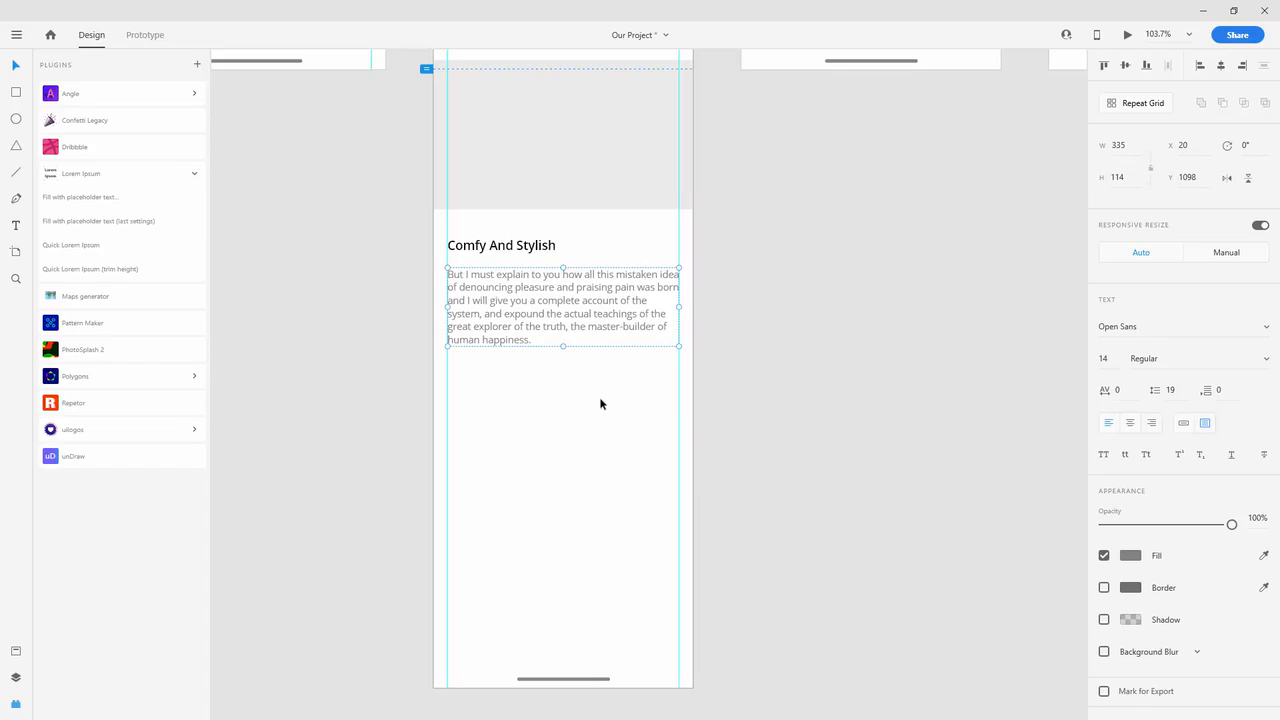
# Step: Copy the 375 by 216 grey rectangle to X 0, Y 1252 beneath the description text and set the copy's width to 335
pyautogui.click(596, 158)
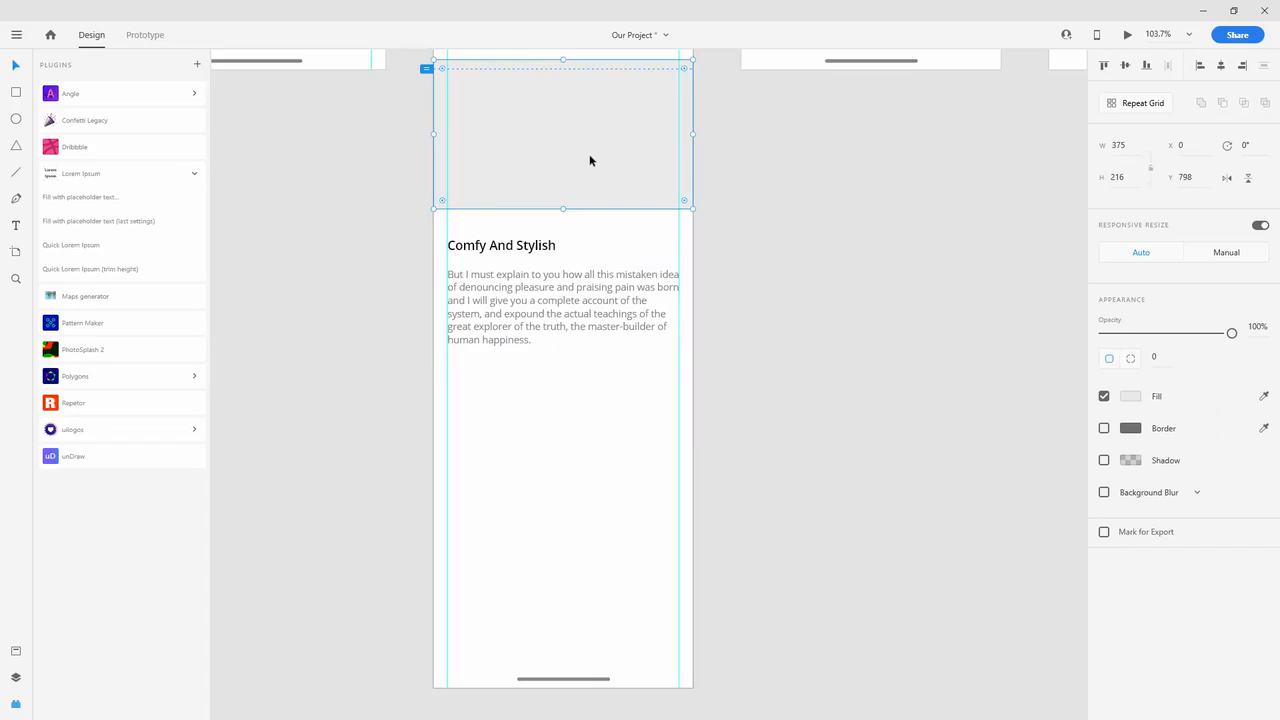
pyautogui.moveTo(563, 163); pyautogui.dragTo(559, 460)
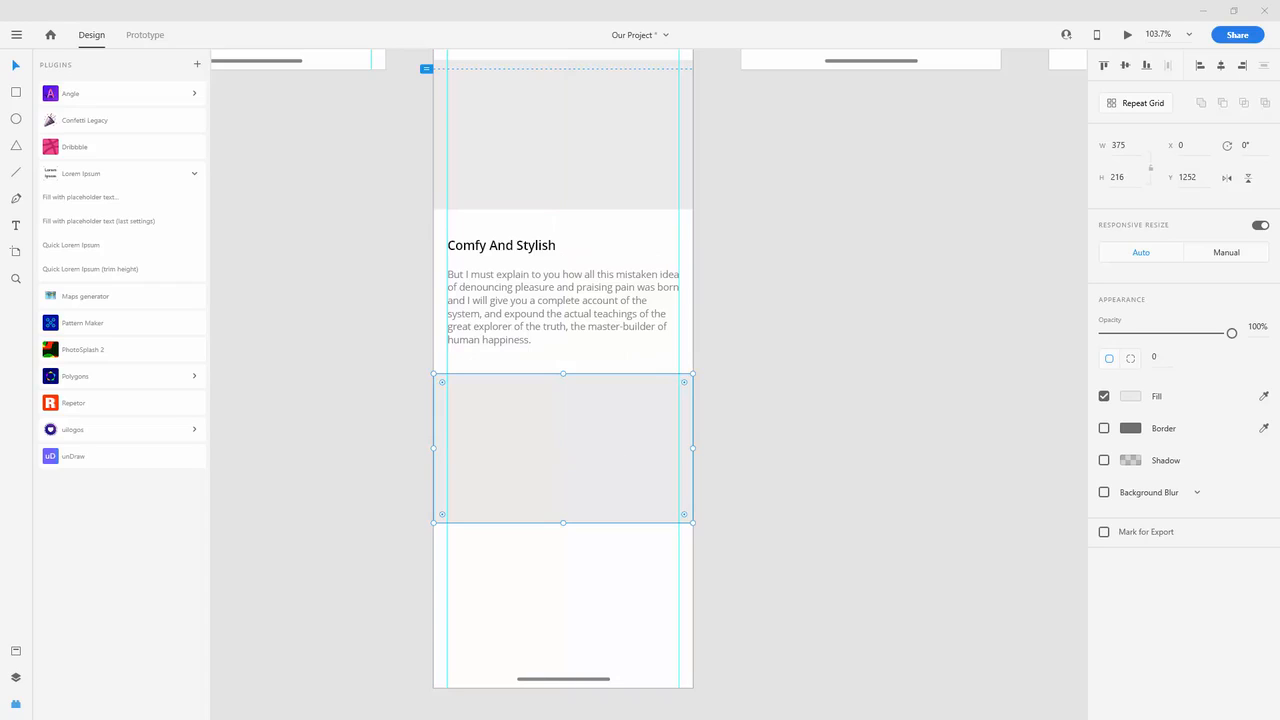
pyautogui.click(1119, 147)
pyautogui.write('335')
pyautogui.press('Tab')
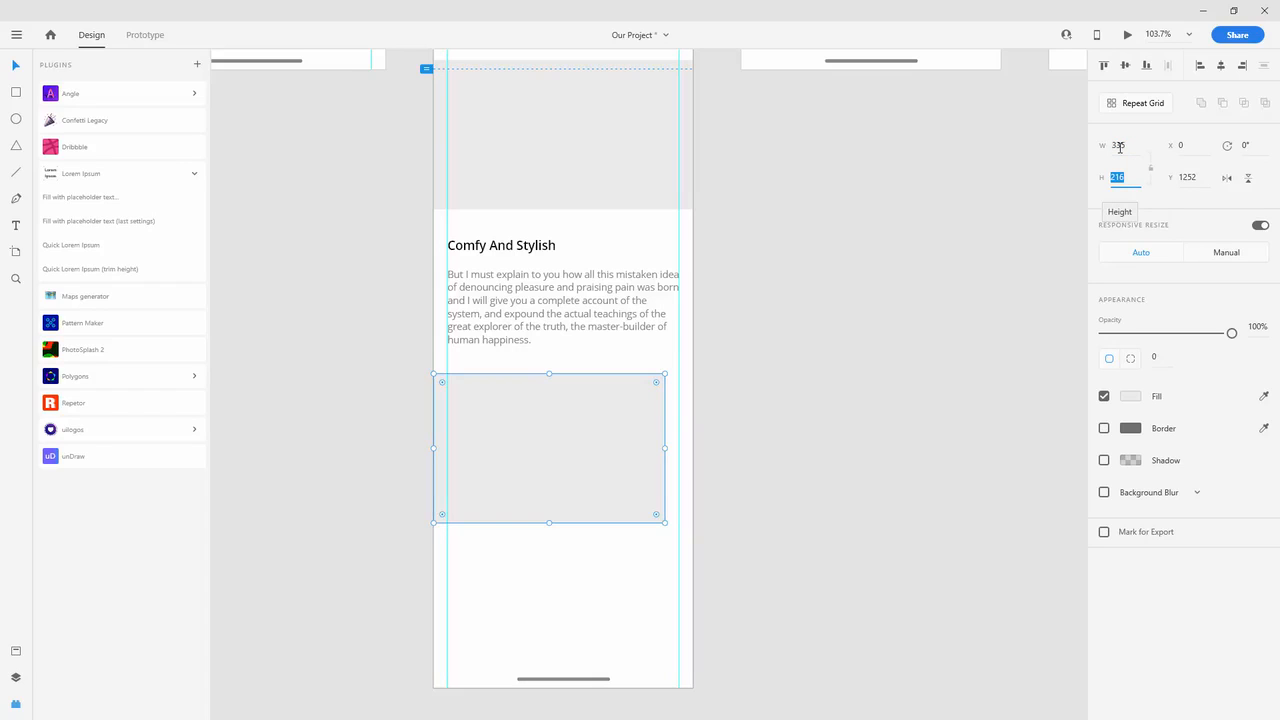
pyautogui.click(503, 398)
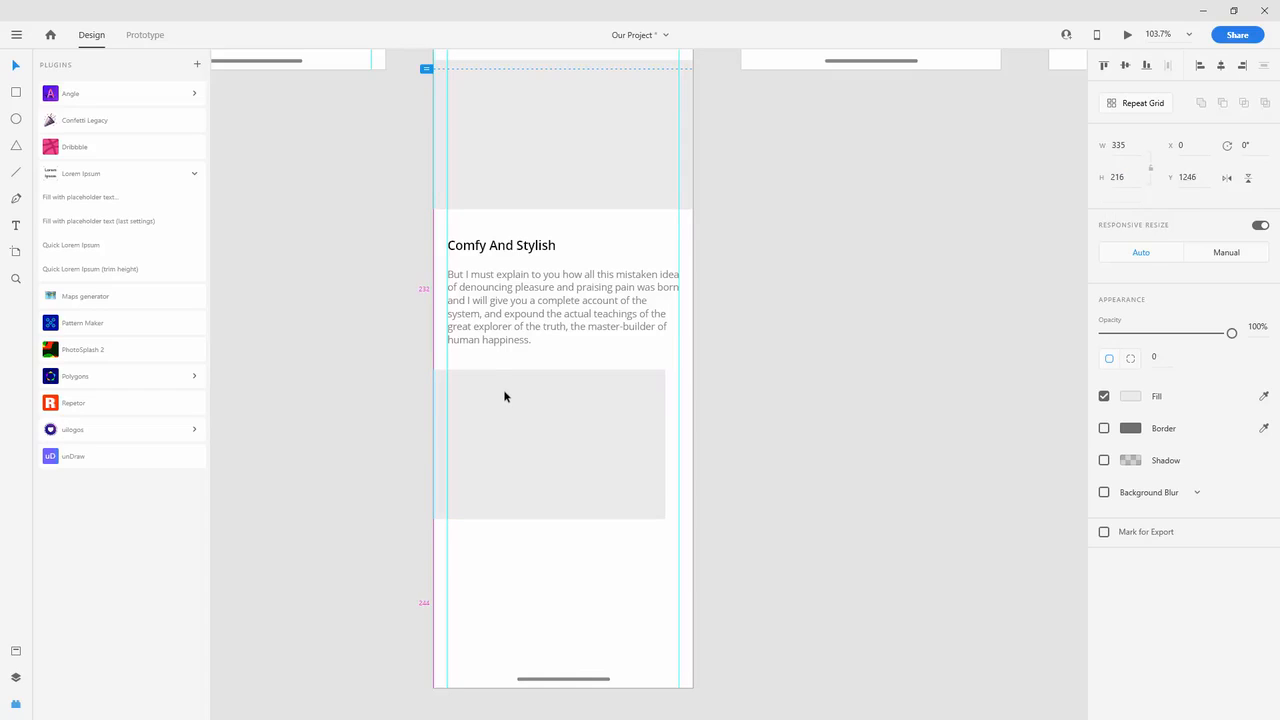
pyautogui.moveTo(505, 394); pyautogui.dragTo(504, 401)
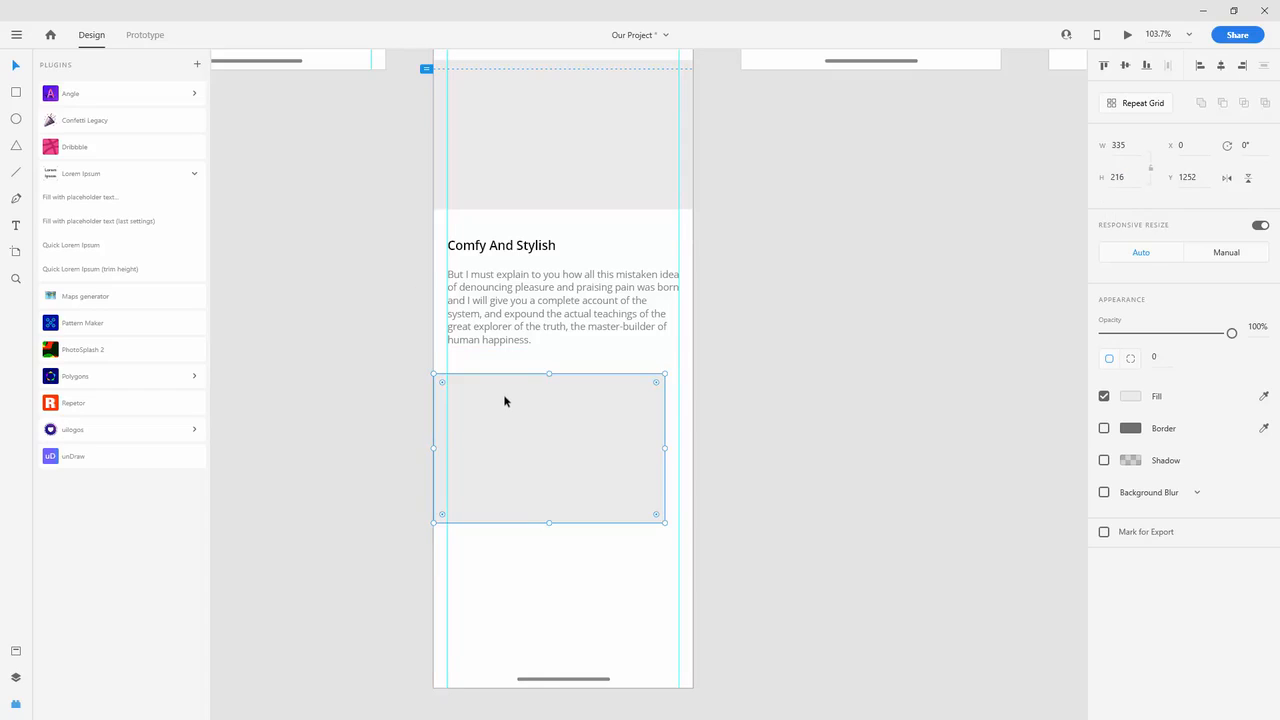
# Step: Round only the copied rectangle's top-right and bottom-right corners to a radius of 5
pyautogui.click(1134, 361)
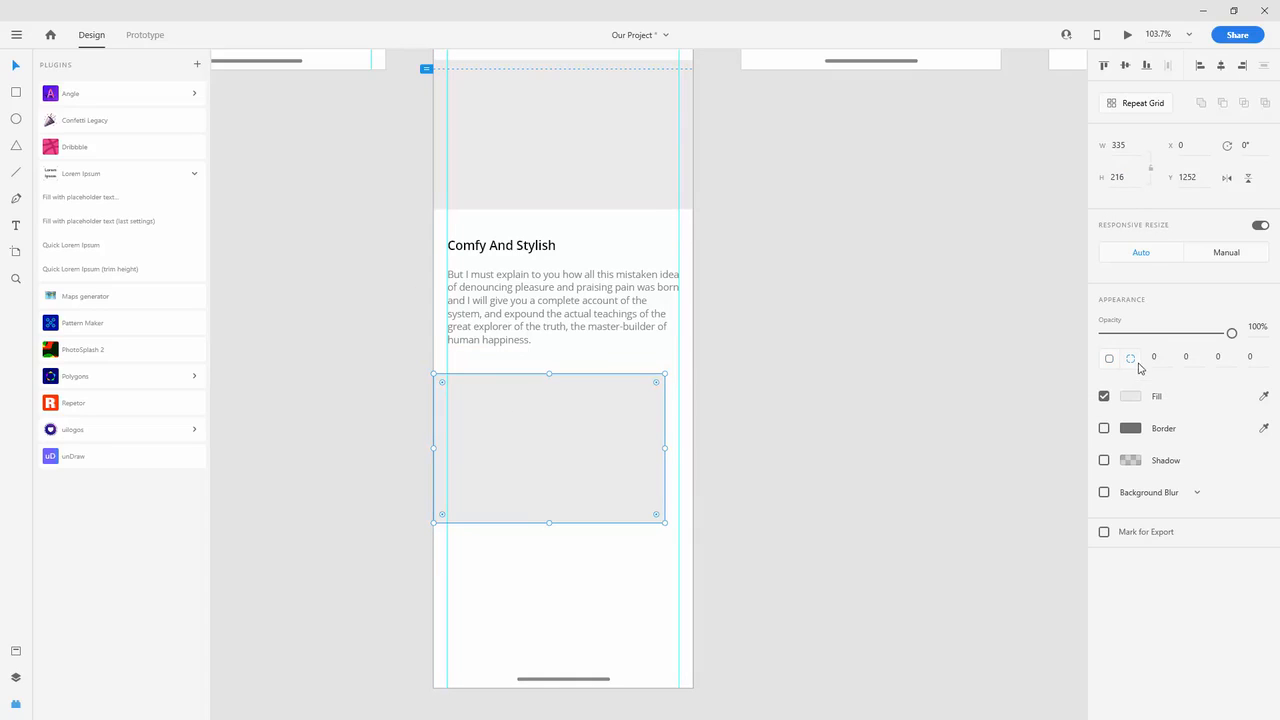
pyautogui.click(1190, 358)
pyautogui.press('Tab')
pyautogui.write('5')
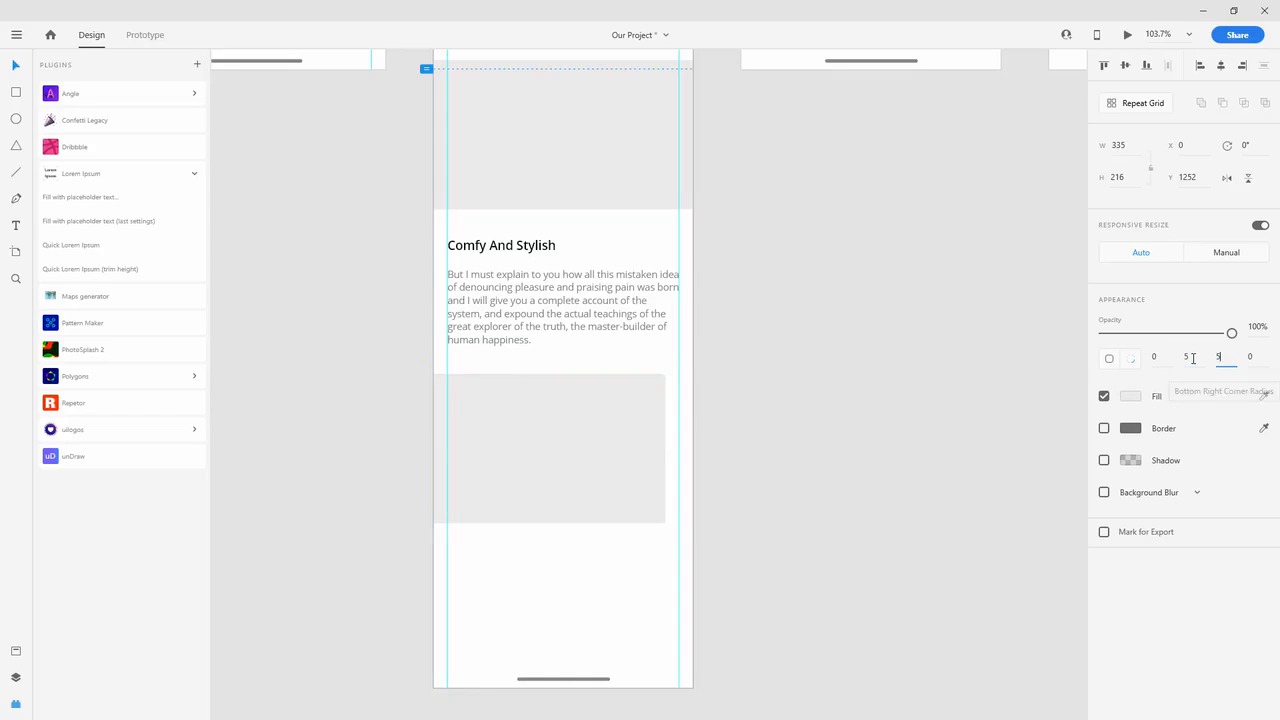
pyautogui.click(625, 540)
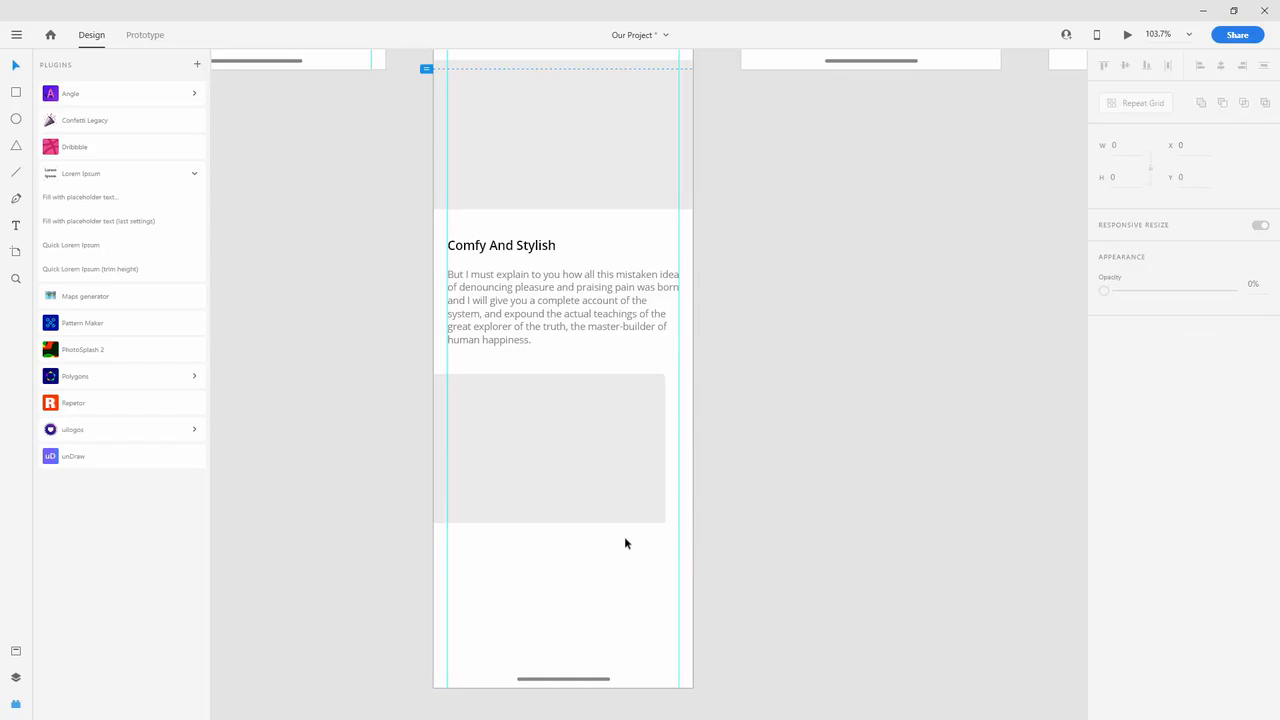
pyautogui.keyDown('ctrl'); pyautogui.scroll(5, 626, 538); pyautogui.keyUp('ctrl')
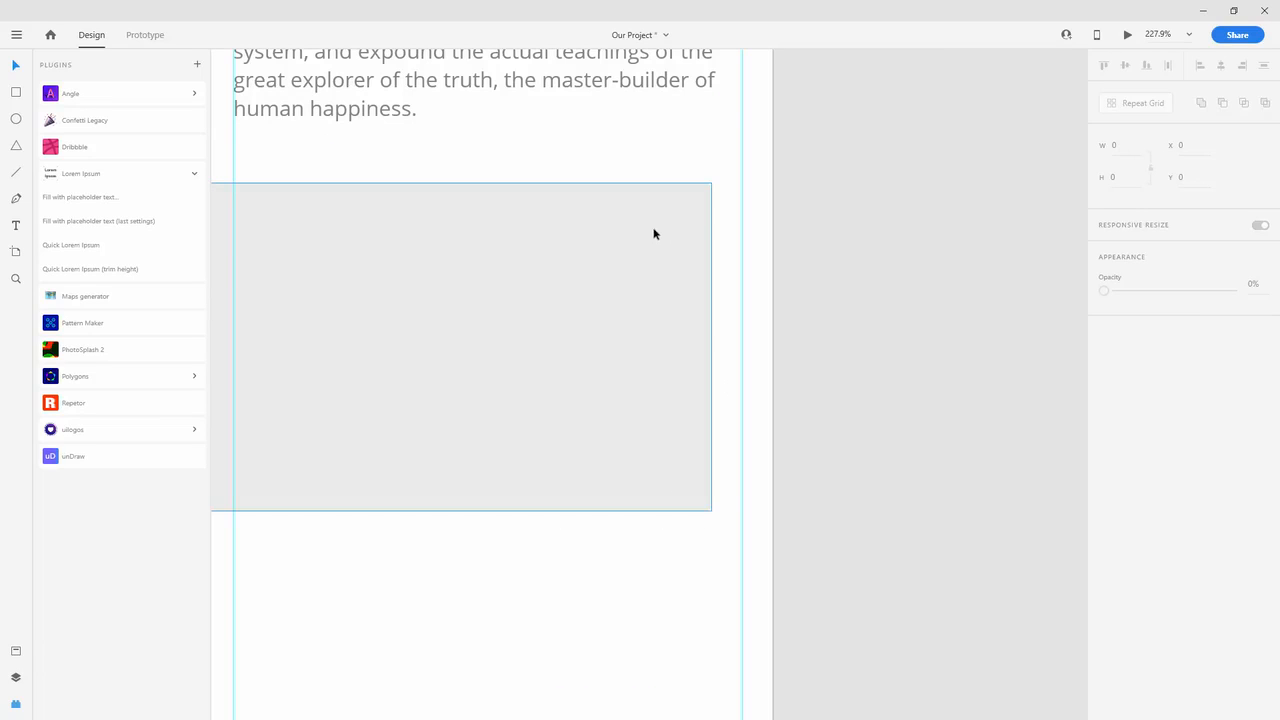
# Step: Copy the Comfy And Stylish heading with its description to X 20, Y 1508, 40 px below the lower grey rectangle
pyautogui.scroll(-2, 654, 234)
pyautogui.scroll(-2, 576, 303)
pyautogui.scroll(-3, 576, 303)
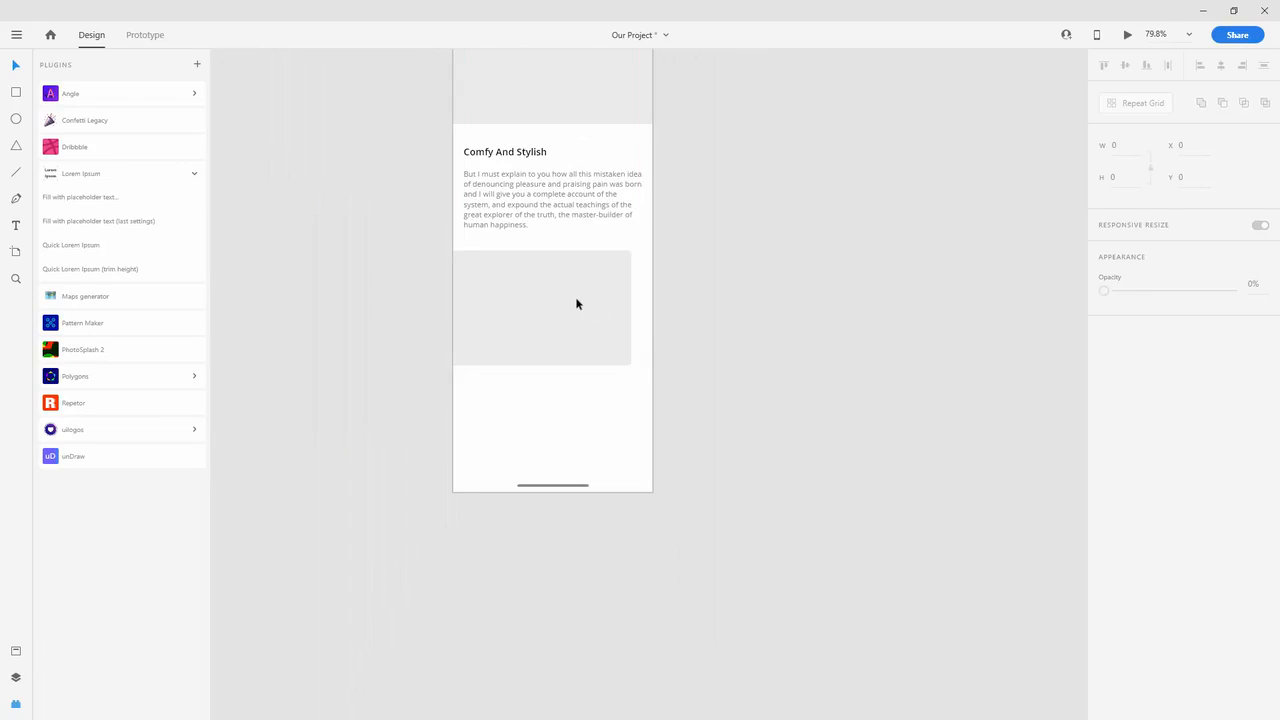
pyautogui.click(520, 150)
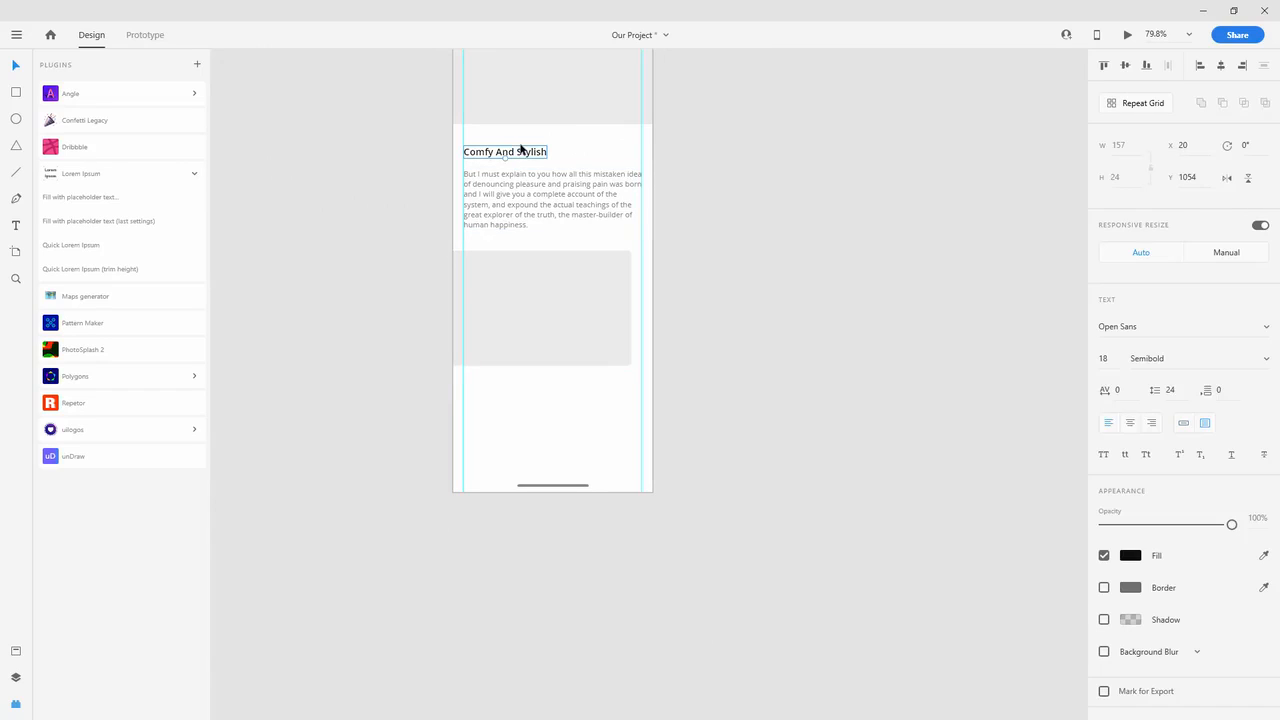
pyautogui.keyDown('shift'); pyautogui.click(521, 198); pyautogui.keyUp('shift')
pyautogui.keyDown('alt'); pyautogui.moveTo(523, 157); pyautogui.dragTo(522, 375); pyautogui.keyUp('alt')
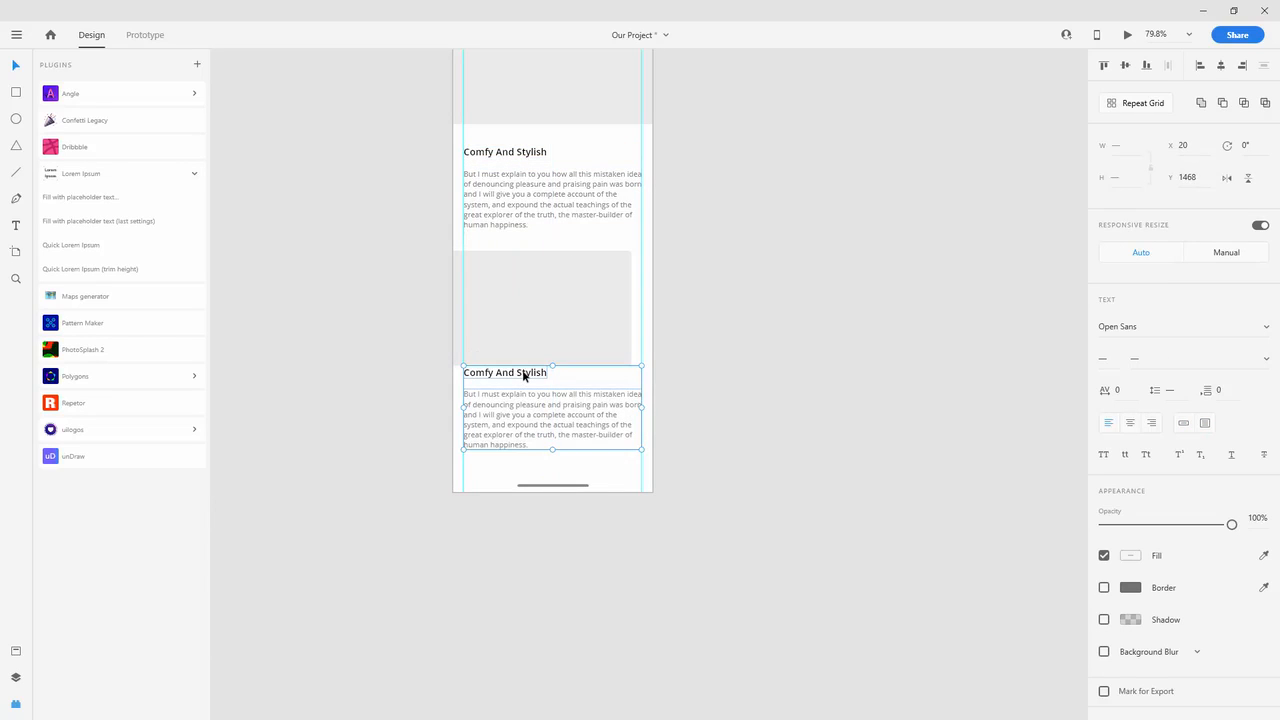
pyautogui.hotkey('shift', 'Down')
pyautogui.hotkey('shift', 'Down')
pyautogui.hotkey('shift', 'Down')
pyautogui.hotkey('shift', 'Down')
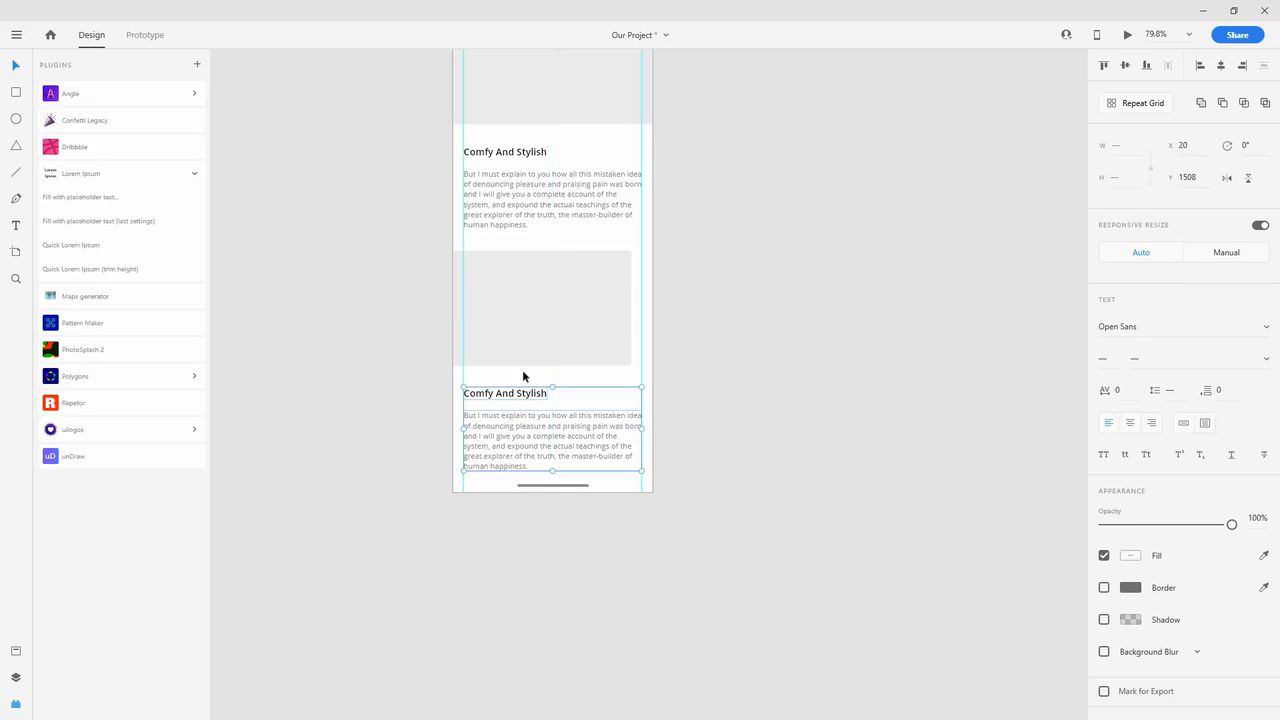
# Step: Replace the copied heading's text with "Designed With Users In Mind"
pyautogui.doubleClick(524, 397)
pyautogui.doubleClick(524, 397)
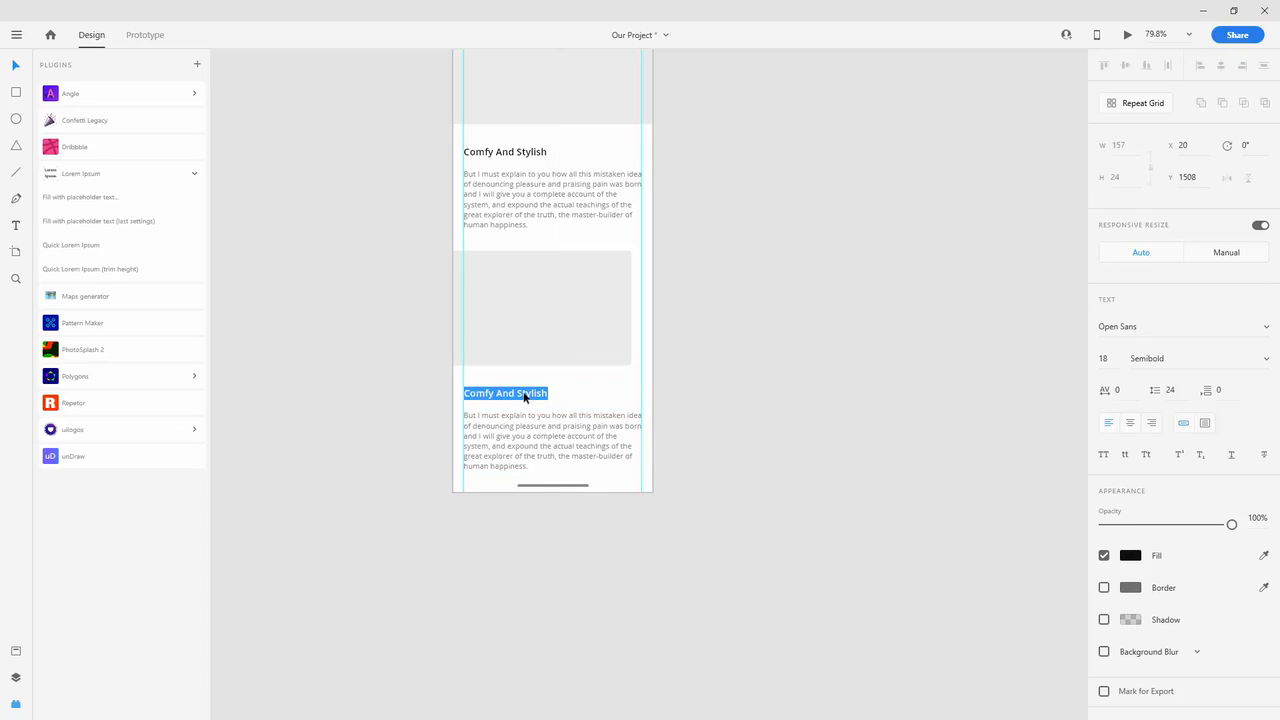
pyautogui.write('Designed With Users In Mind')
pyautogui.press('Escape')
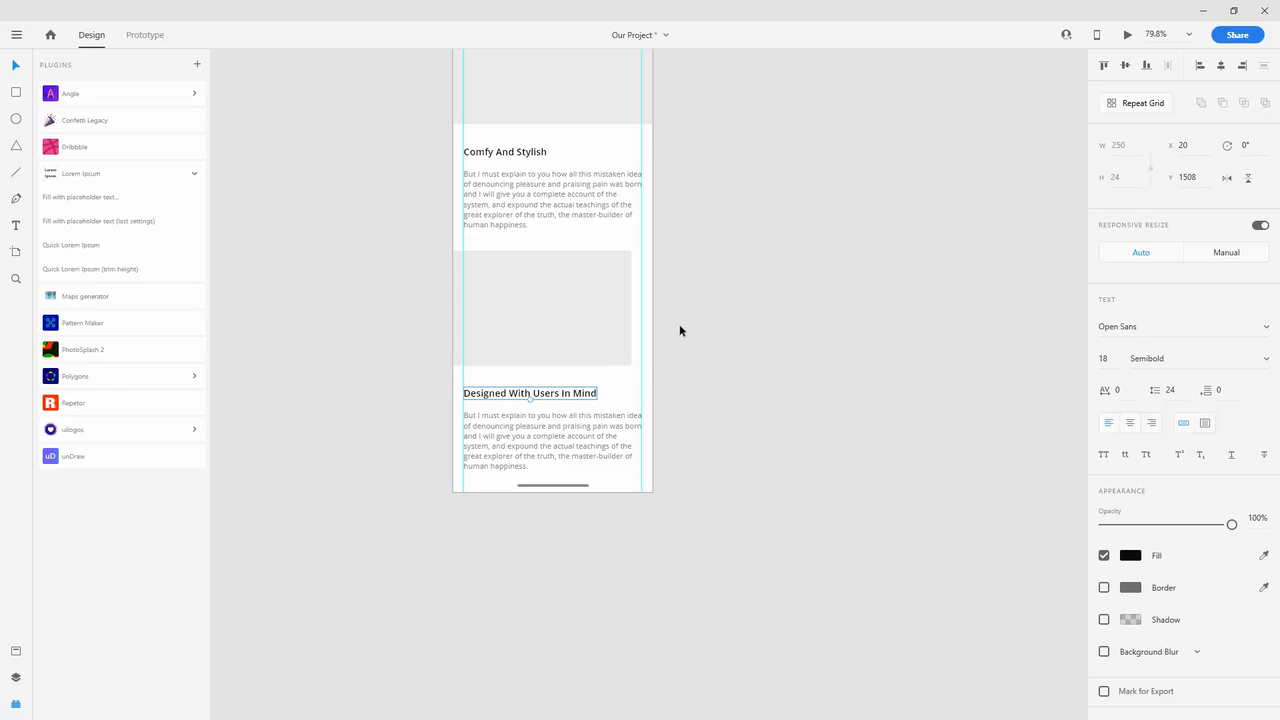
# Step: Show the artboard's layers and group the hero background rectangle with the Product Name, One Line Of Text and $124 texts
pyautogui.scroll(-2, 668, 375)
pyautogui.scroll(5, 668, 375)
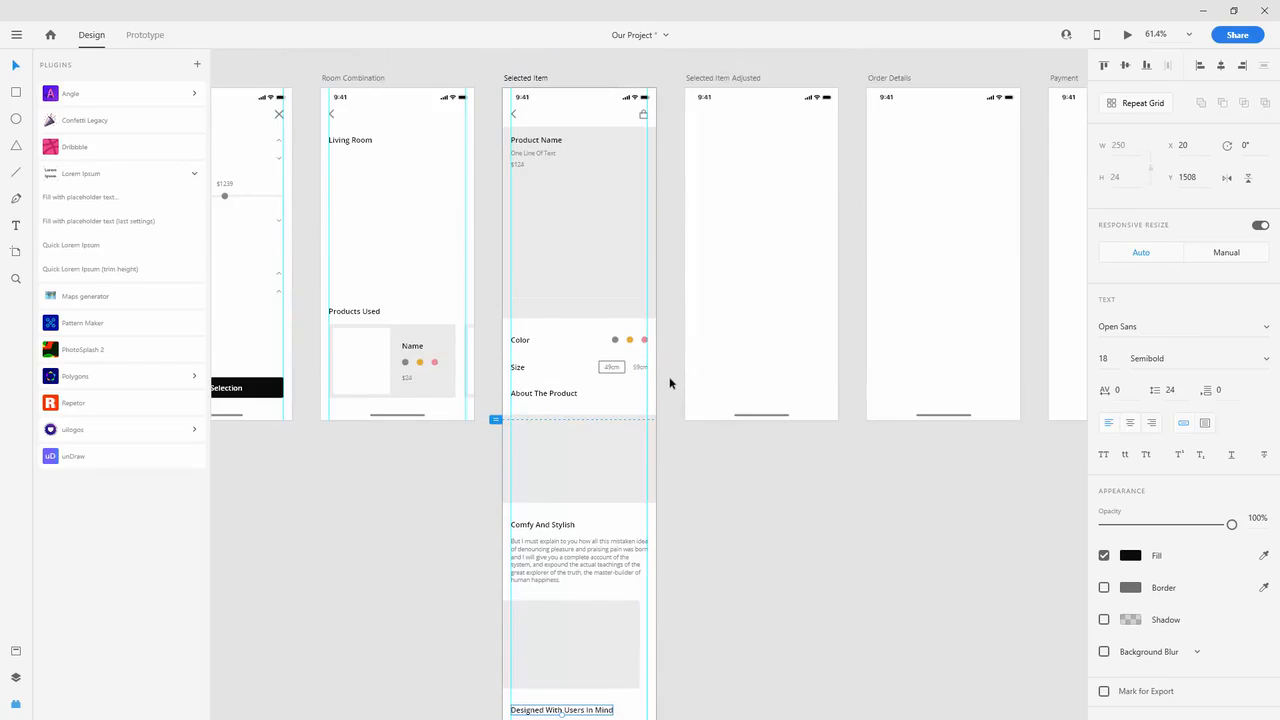
pyautogui.scroll(-3, 524, 222)
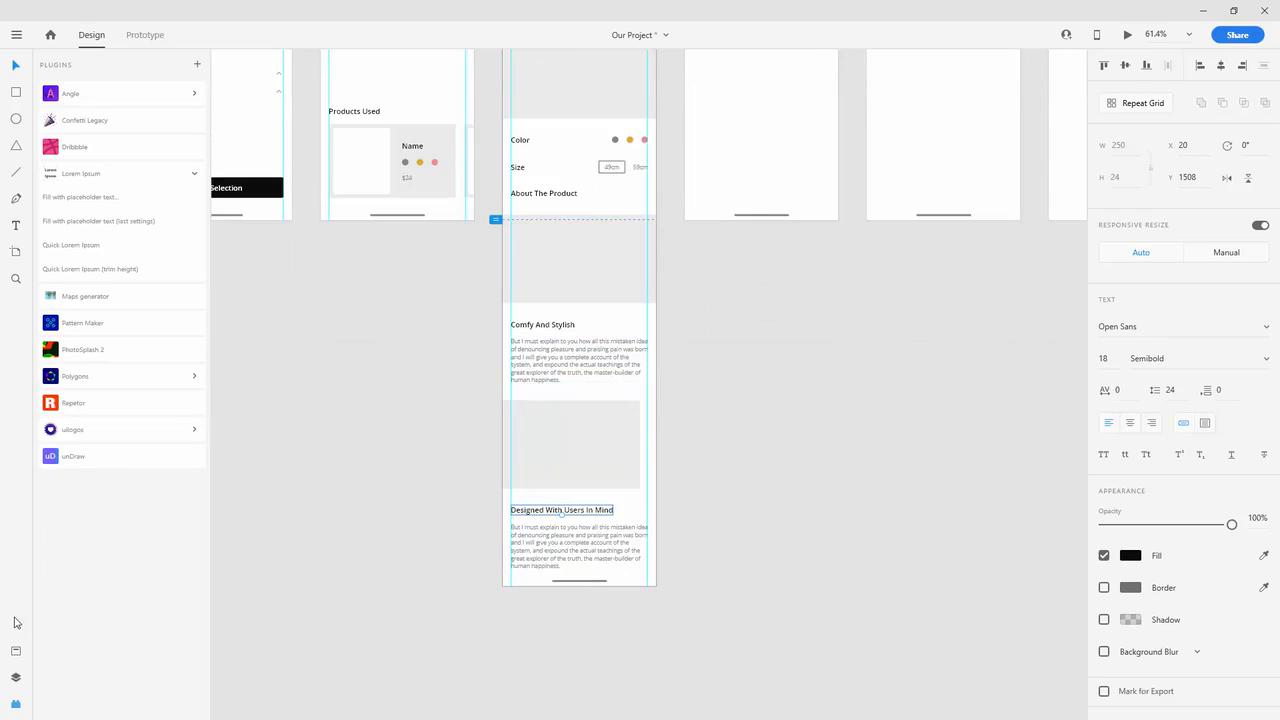
pyautogui.click(16, 676)
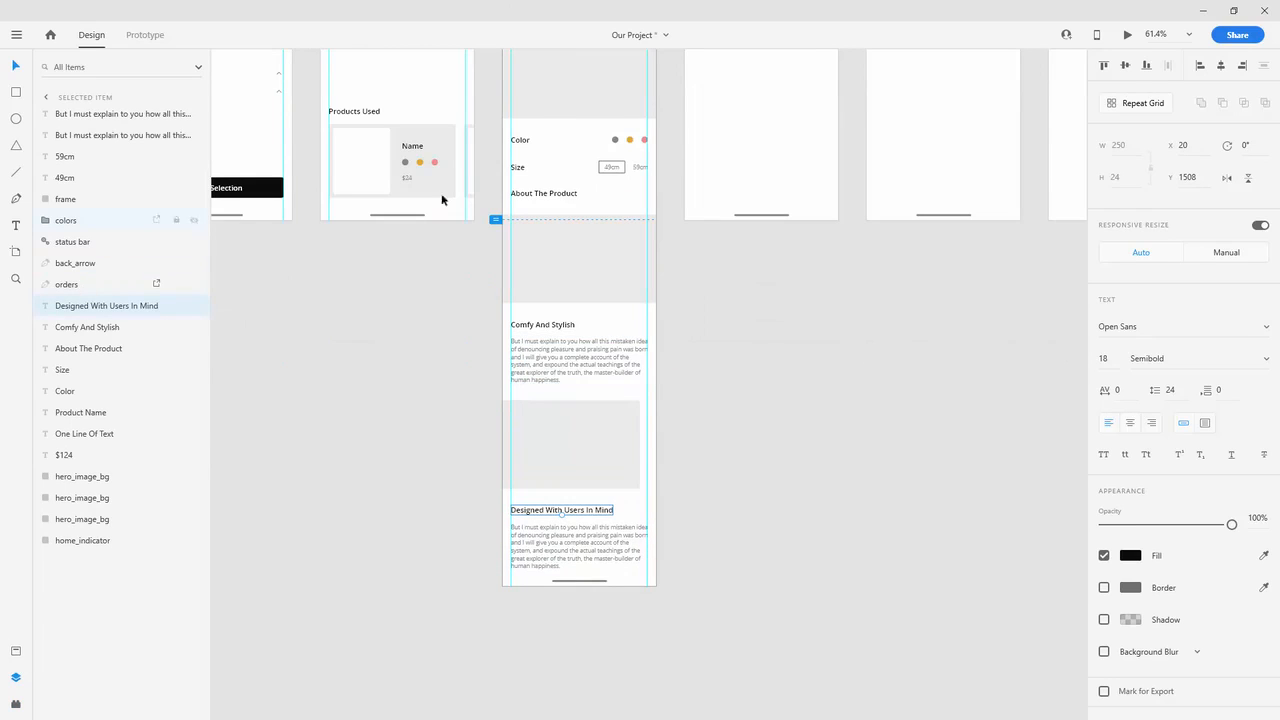
pyautogui.scroll(2, 684, 208)
pyautogui.scroll(4, 684, 208)
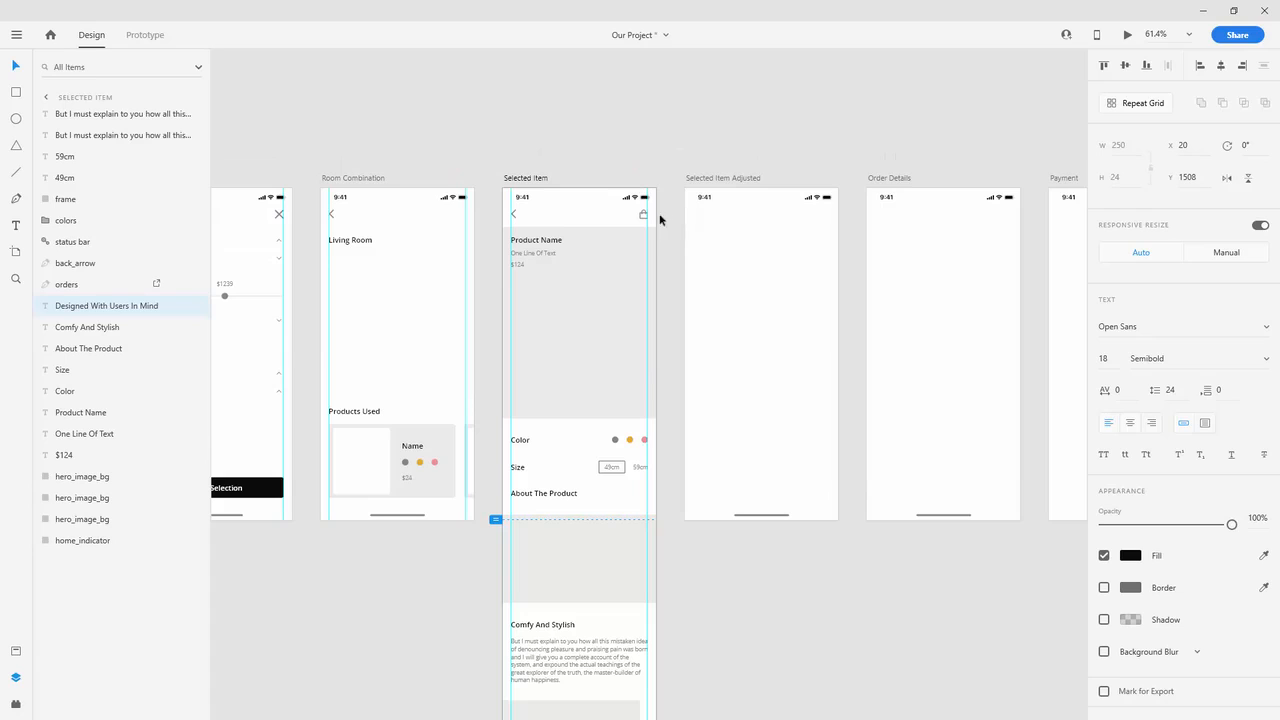
pyautogui.click(593, 287)
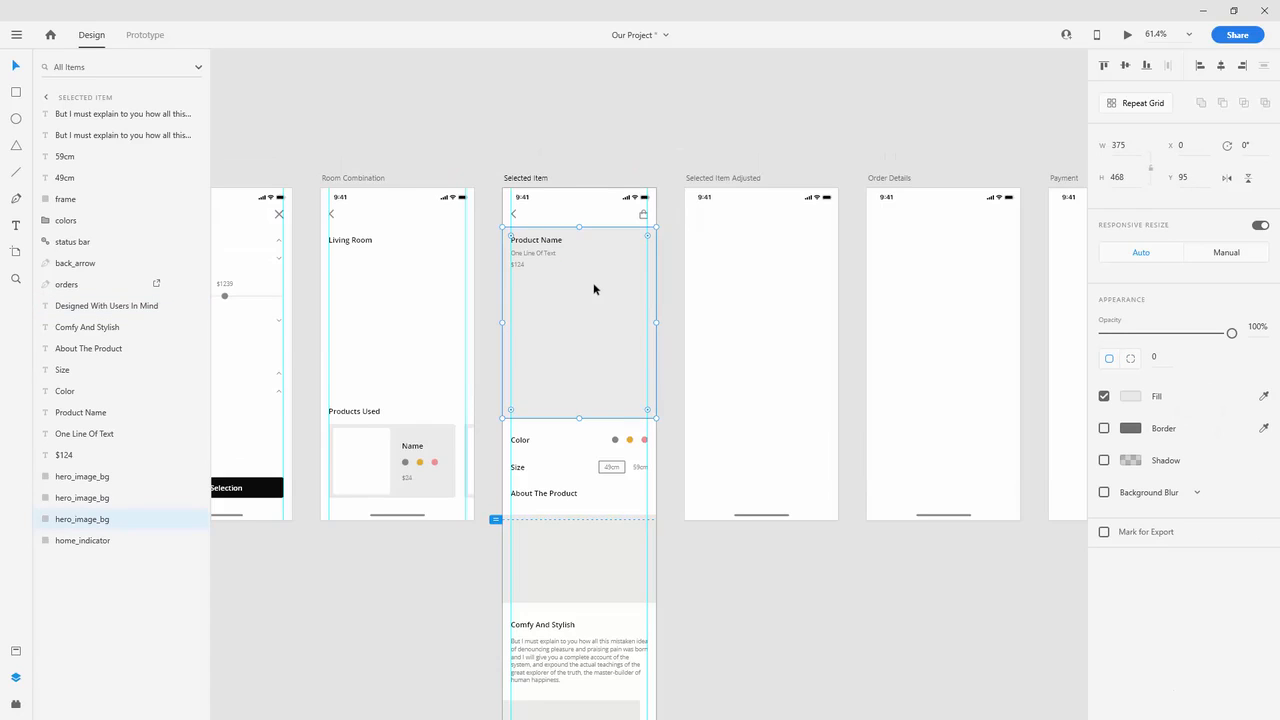
pyautogui.keyDown('shift'); pyautogui.click(517, 265); pyautogui.keyUp('shift')
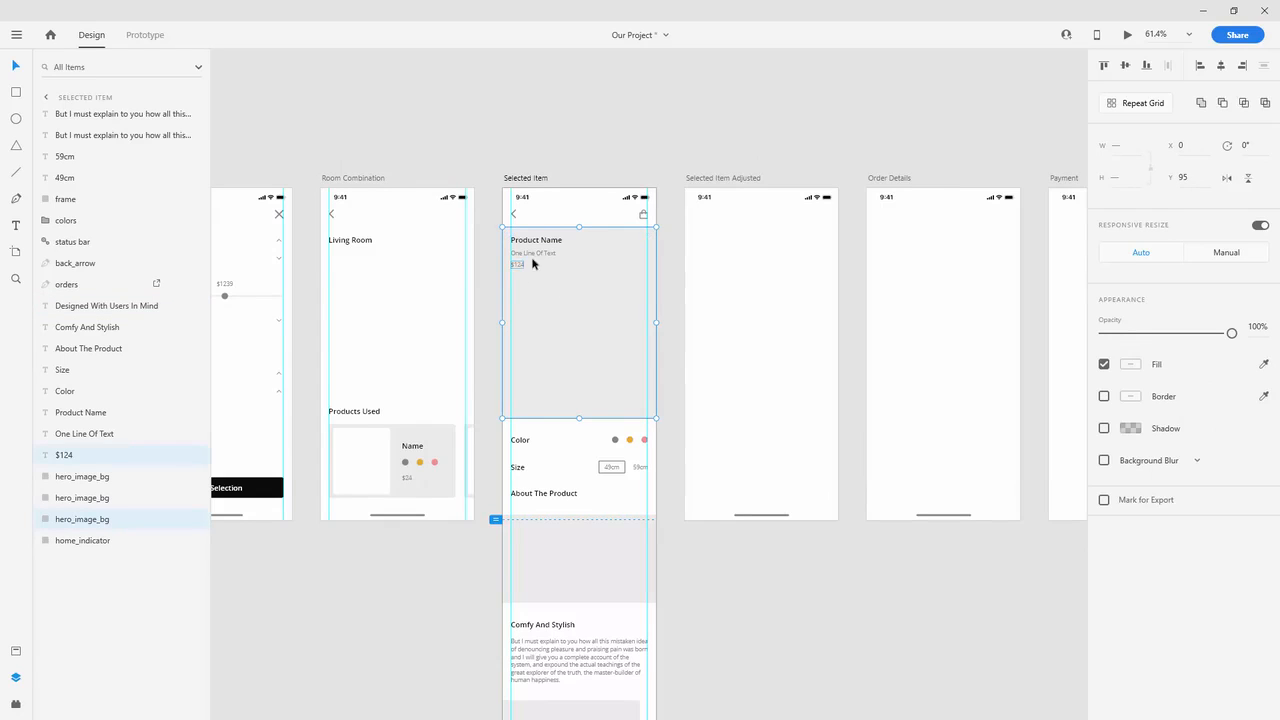
pyautogui.keyDown('shift'); pyautogui.click(532, 253); pyautogui.keyUp('shift')
pyautogui.keyDown('shift'); pyautogui.click(548, 242); pyautogui.keyUp('shift')
pyautogui.hotkey('ctrl', 'g')
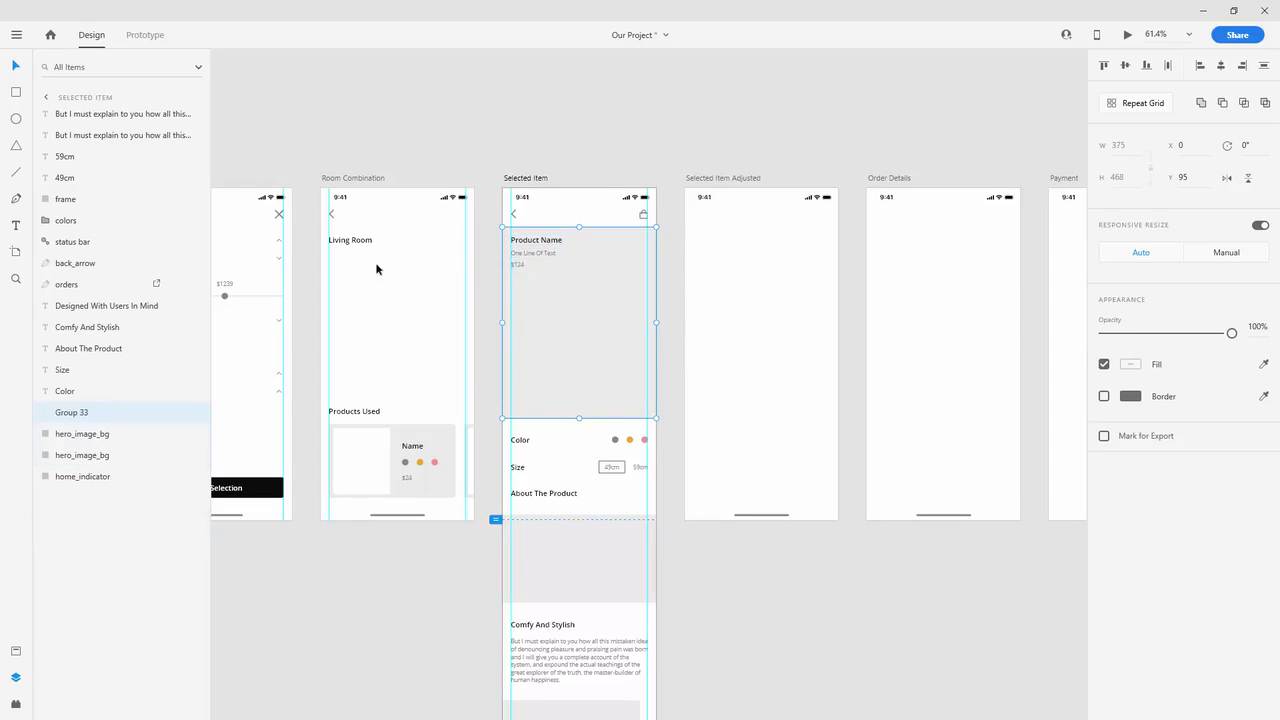
# Step: Rename the new hero group to hero_image
pyautogui.doubleClick(90, 412)
pyautogui.write('hero_image')
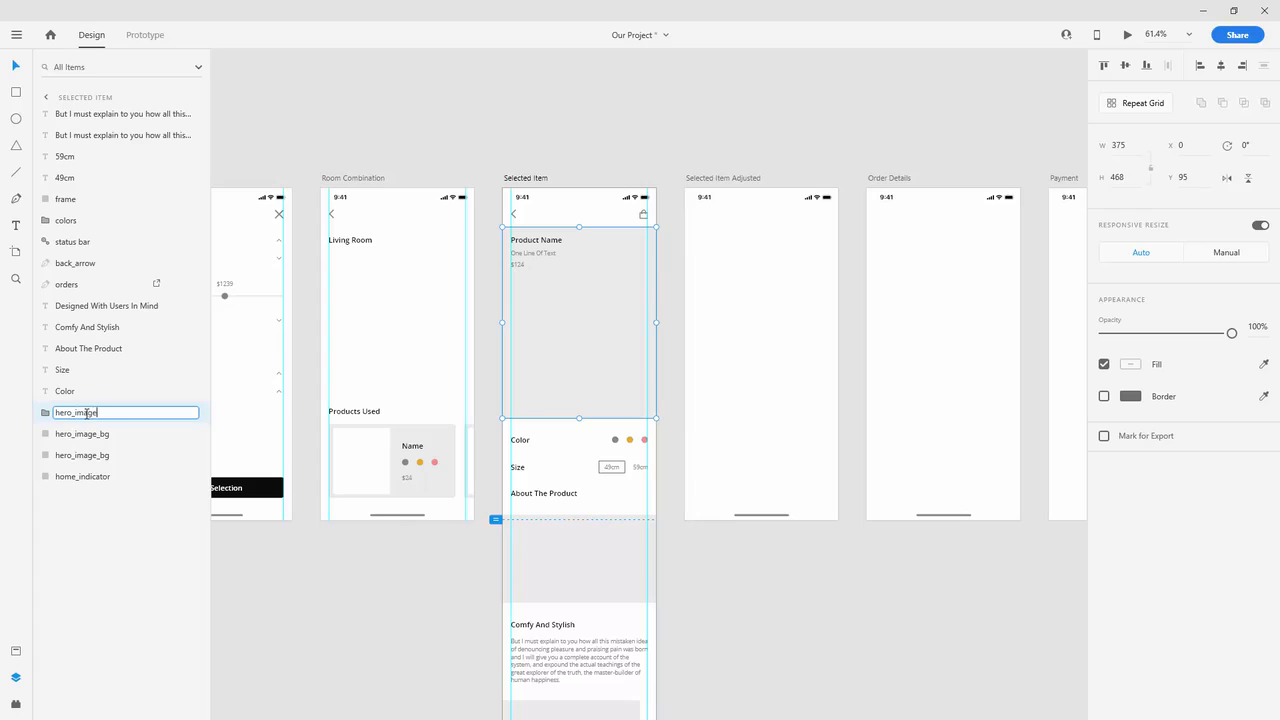
pyautogui.press('Return')
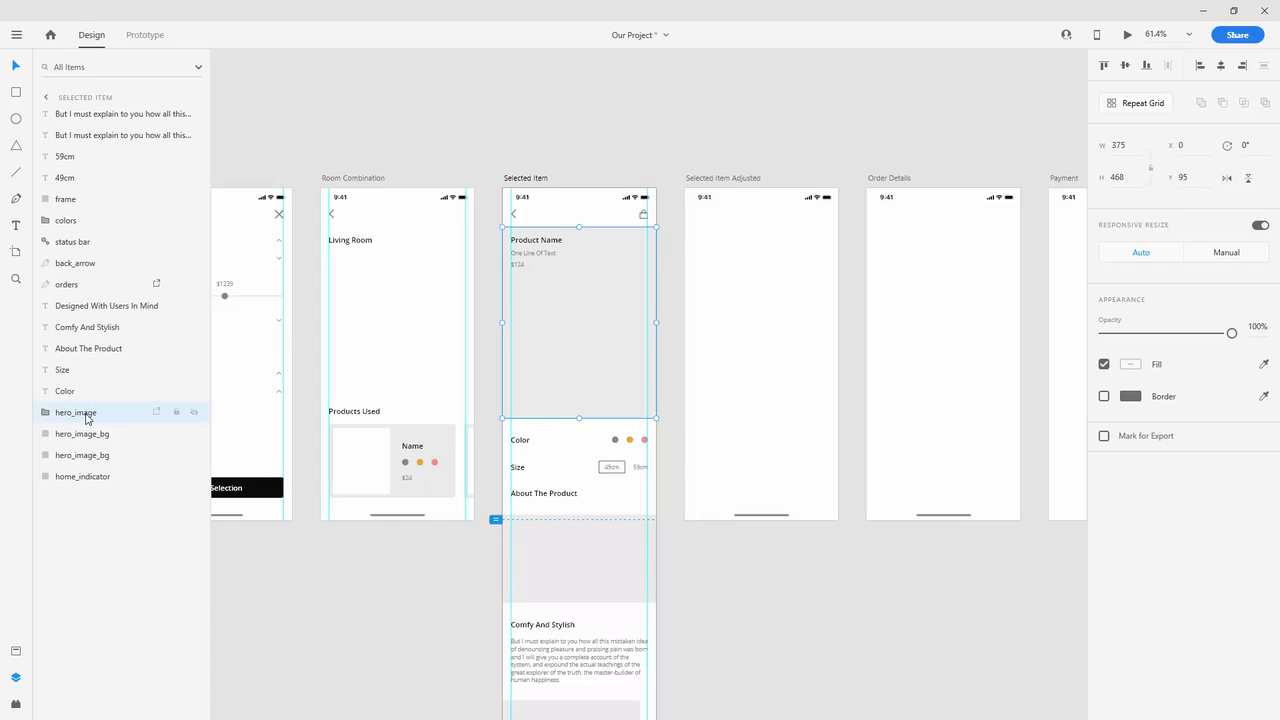
# Step: Move the status bar, back_arrow and orders layers to the top of the layer order, with hero_image directly beneath them
pyautogui.moveTo(87, 418); pyautogui.dragTo(104, 157)
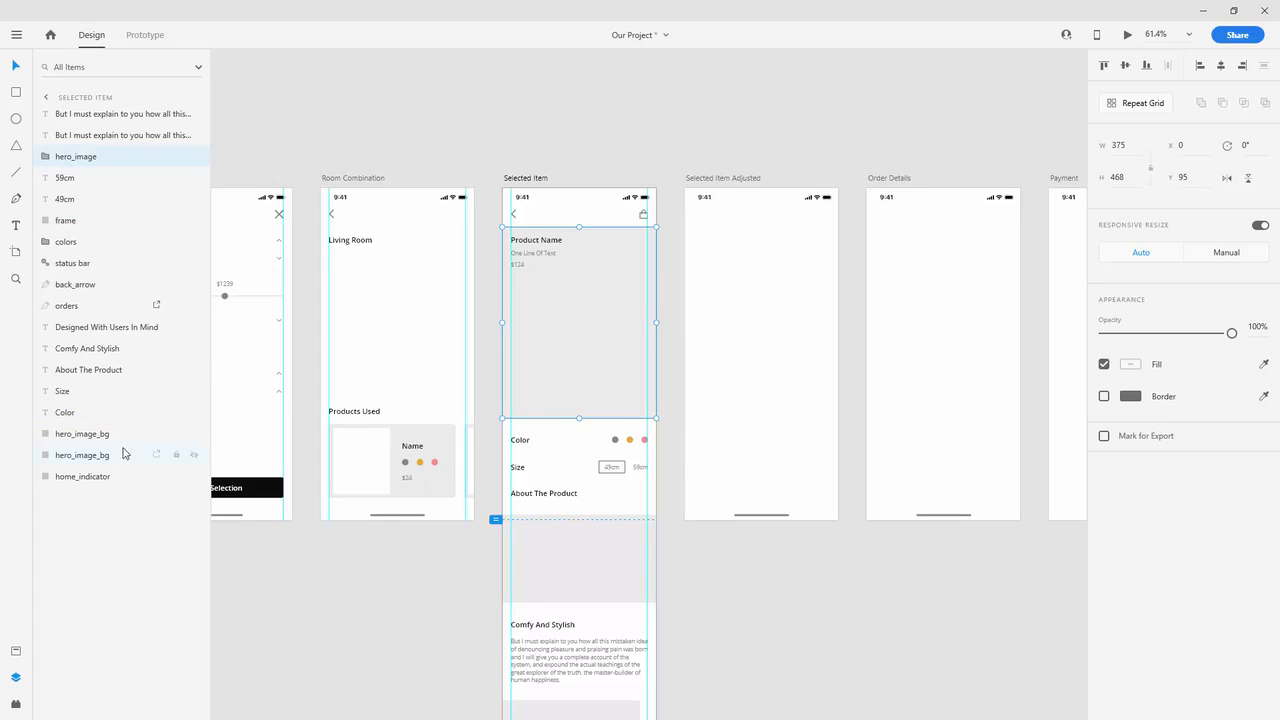
pyautogui.click(84, 264)
pyautogui.keyDown('shift'); pyautogui.click(88, 305); pyautogui.keyUp('shift')
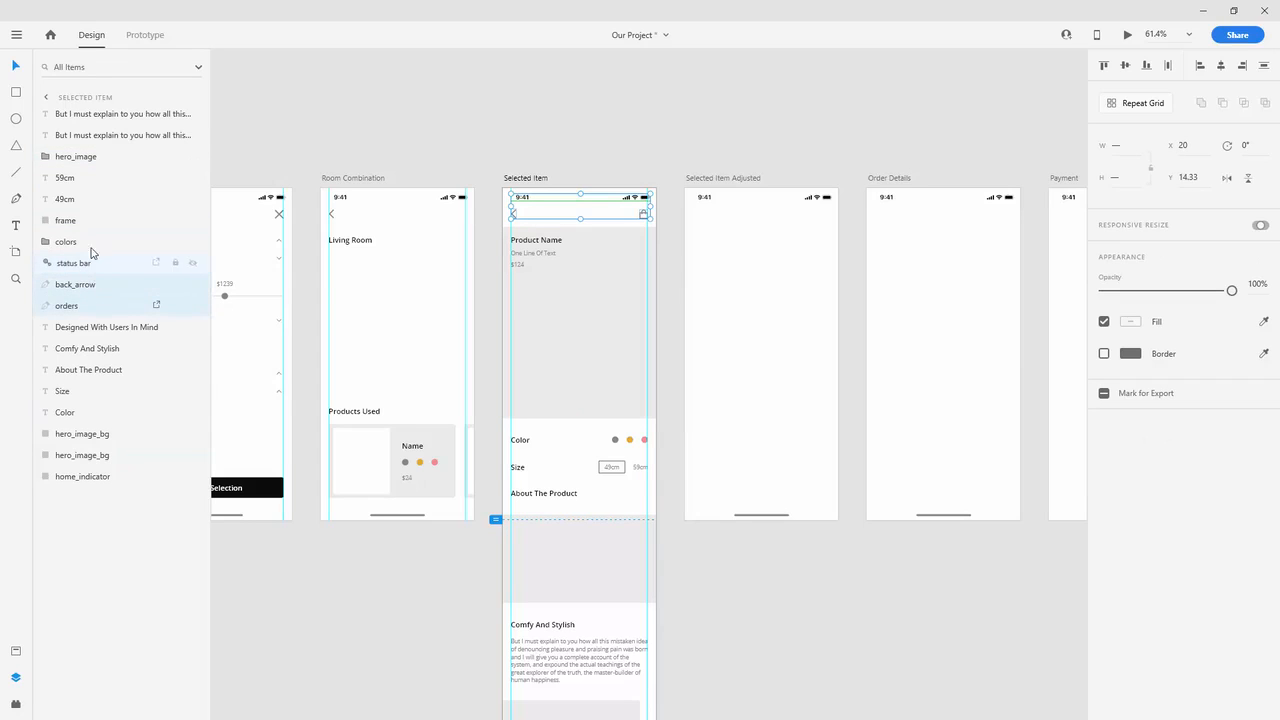
pyautogui.moveTo(91, 253); pyautogui.dragTo(99, 112)
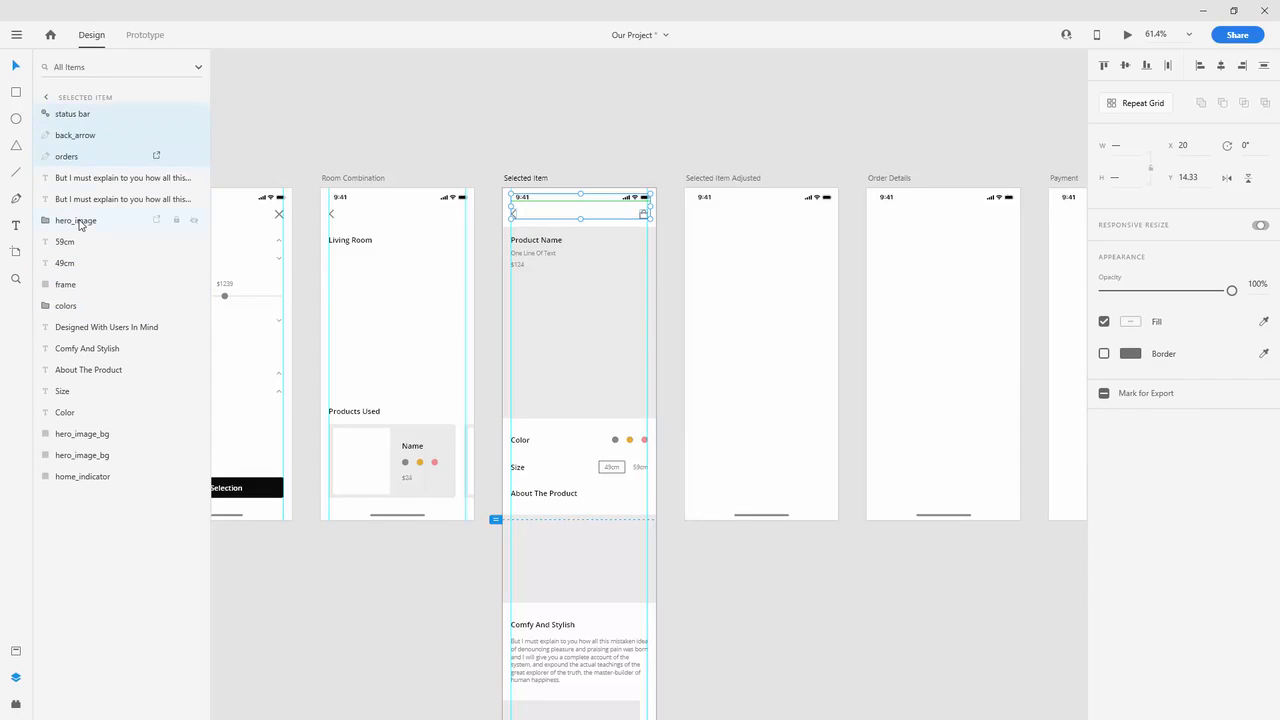
pyautogui.moveTo(80, 225); pyautogui.dragTo(100, 172)
# Step: Group the Color label with the colors swatch group in the same row
pyautogui.scroll(-3, 560, 320)
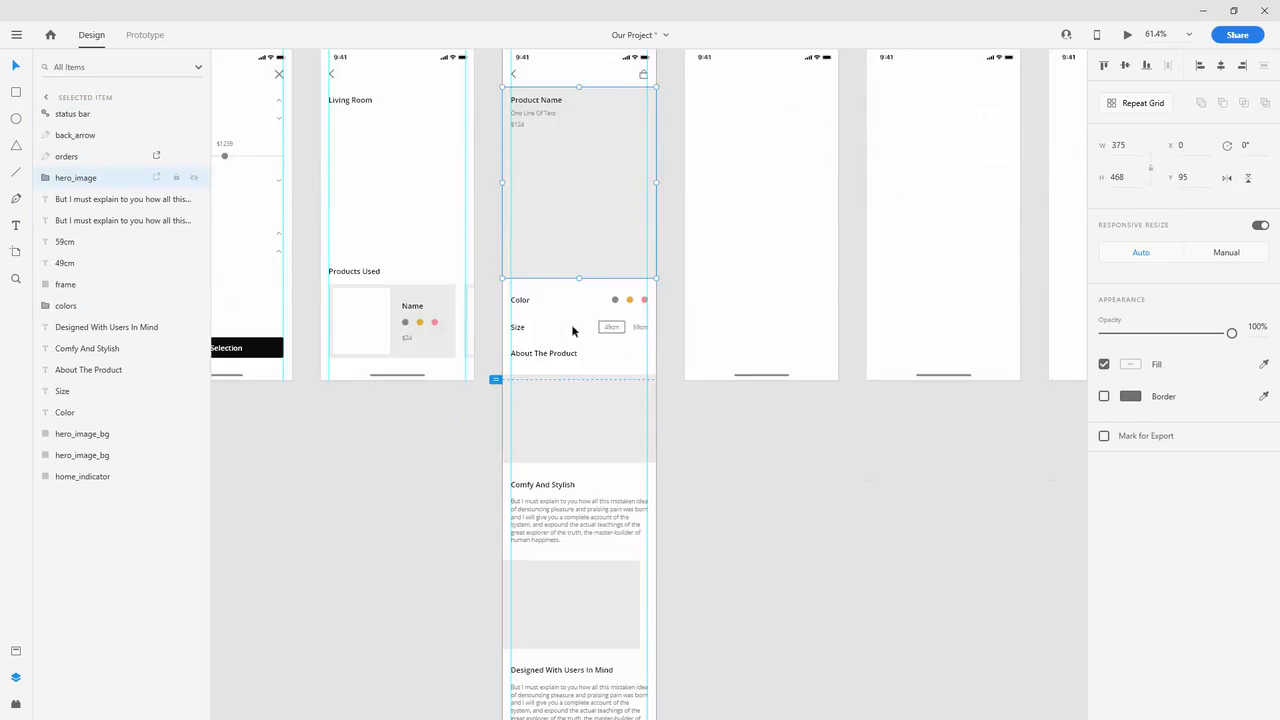
pyautogui.scroll(-2, 573, 331)
pyautogui.click(522, 202)
pyautogui.keyDown('shift'); pyautogui.click(618, 198); pyautogui.keyUp('shift')
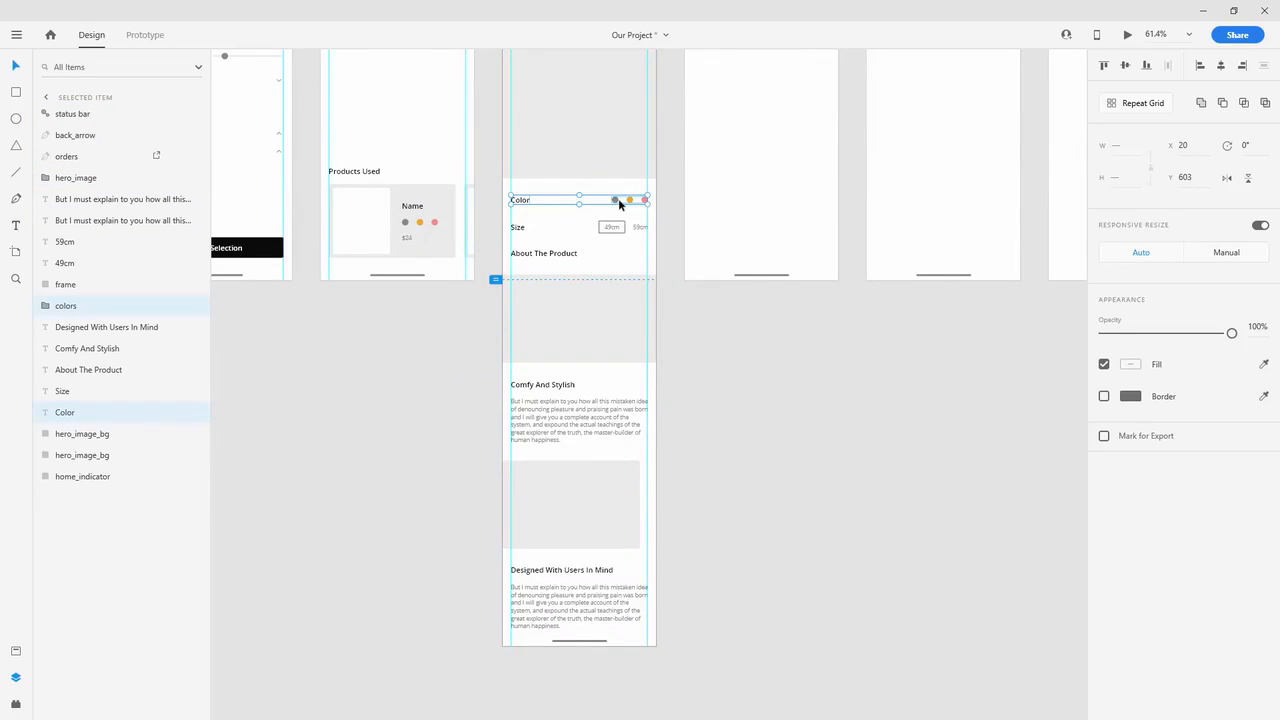
pyautogui.hotkey('ctrl', 'g')
# Step: Name the color row group color and place it directly beneath hero_image in the layer order
pyautogui.doubleClick(80, 308)
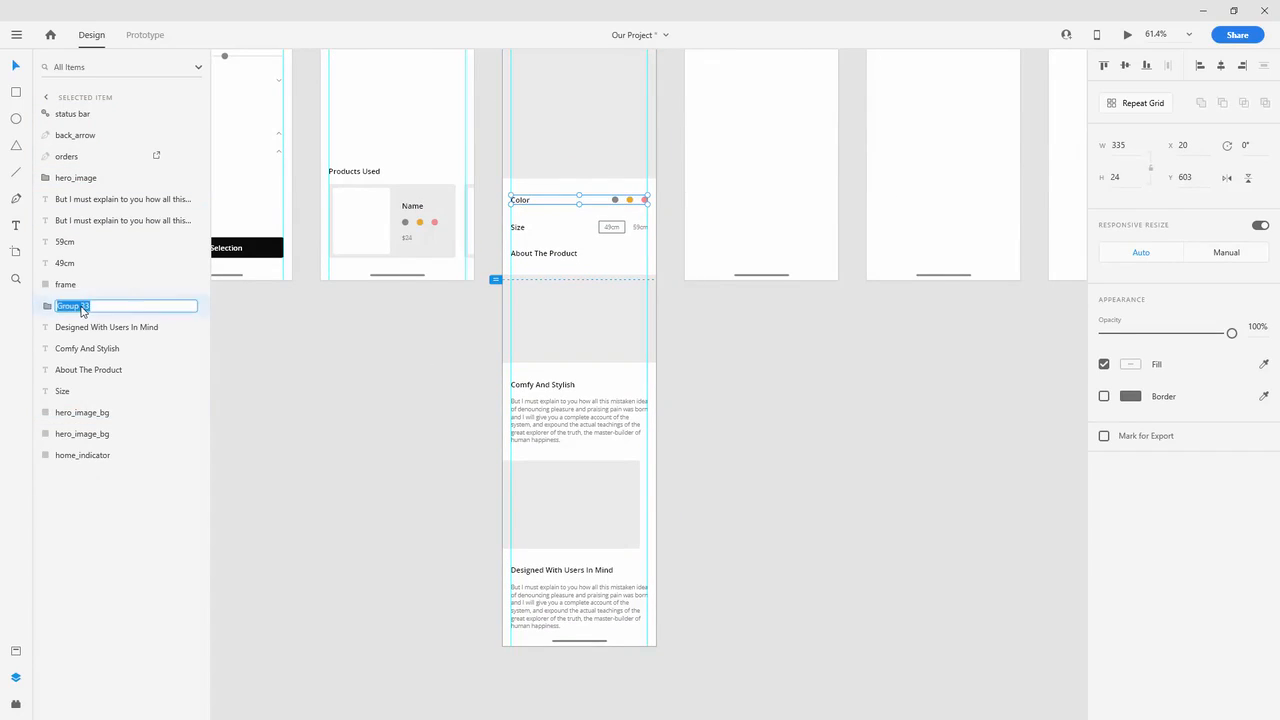
pyautogui.write('color')
pyautogui.press('Return')
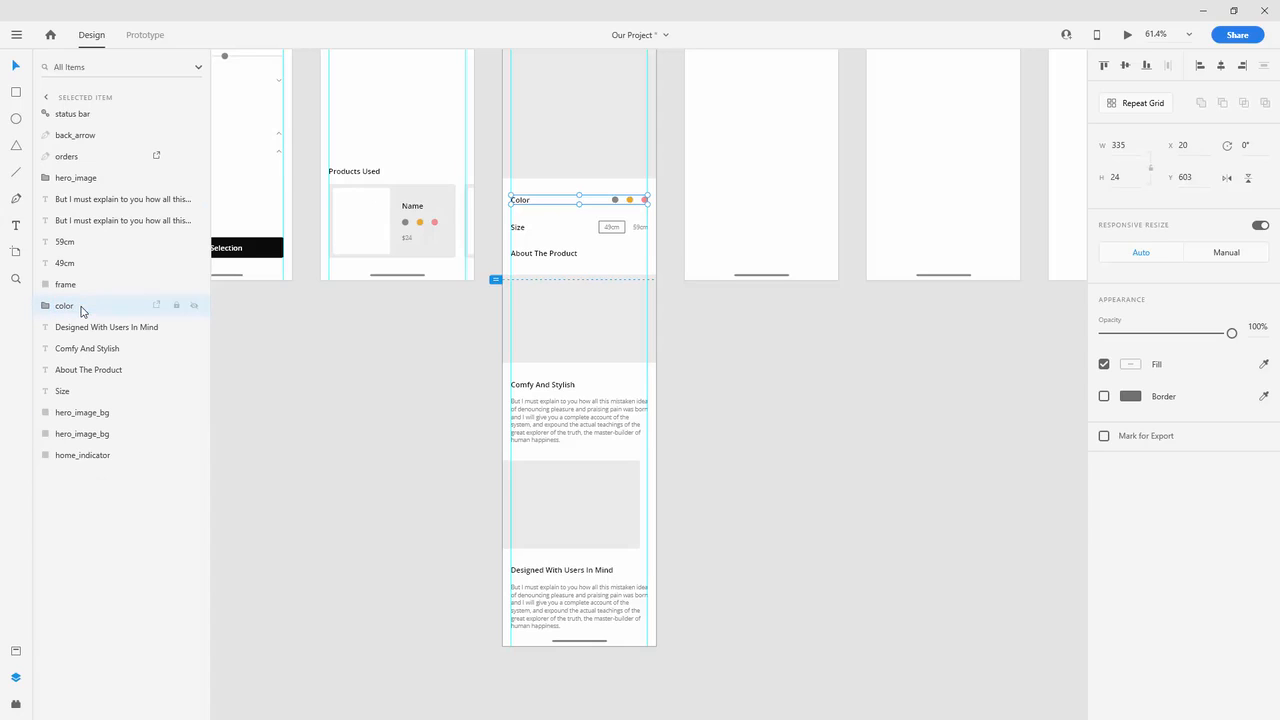
pyautogui.moveTo(83, 310); pyautogui.dragTo(86, 193)
# Step: Group the Size label with the 49cm and 59cm options and the frame in the same row
pyautogui.click(519, 228)
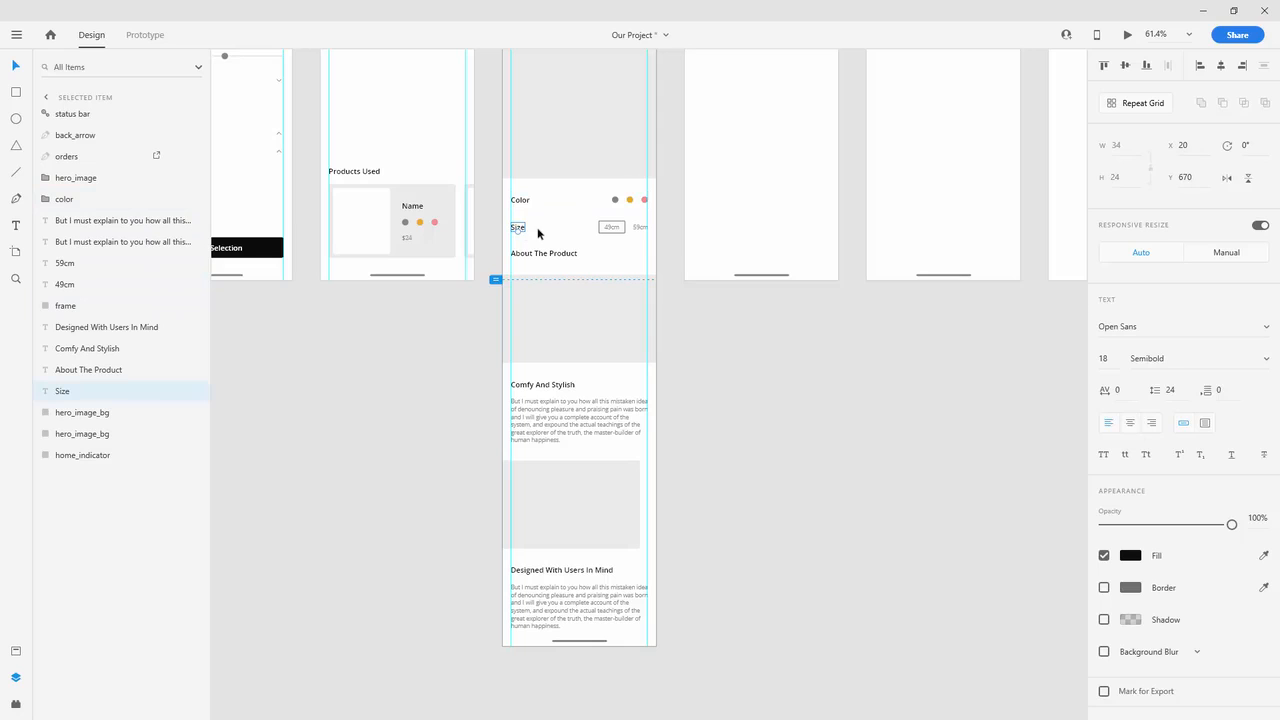
pyautogui.click(527, 224)
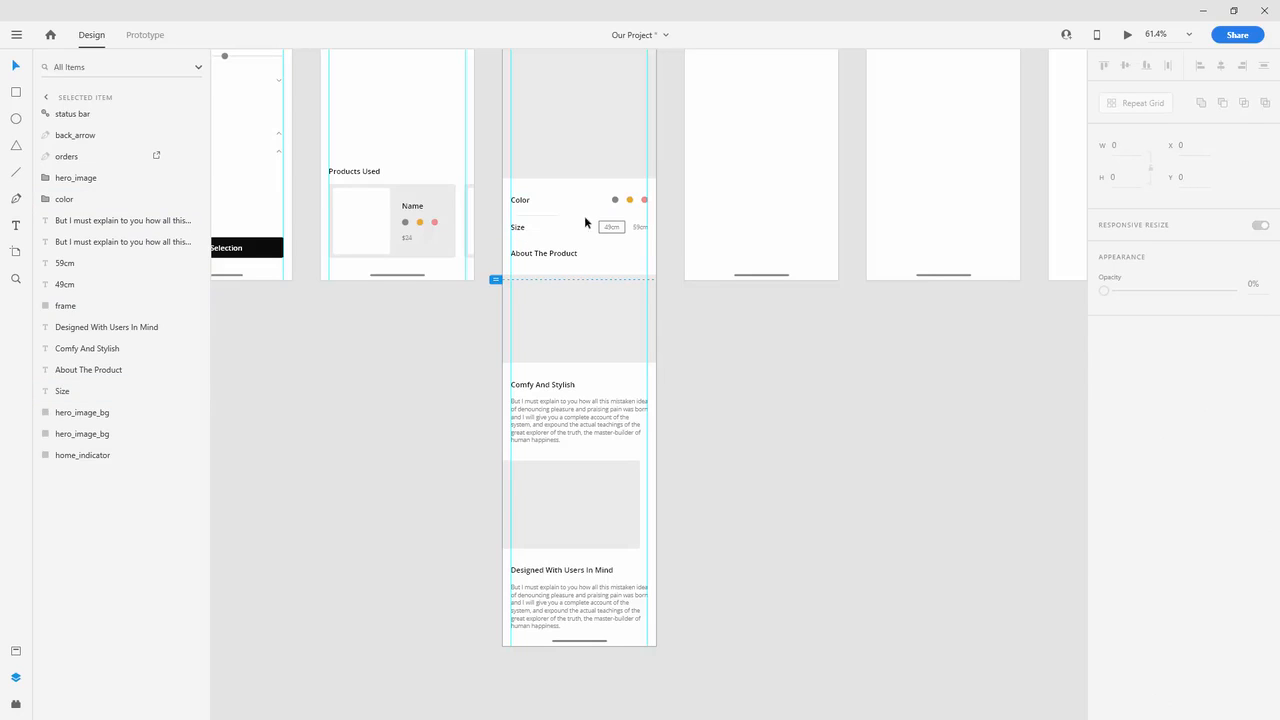
pyautogui.moveTo(600, 215); pyautogui.dragTo(520, 232)
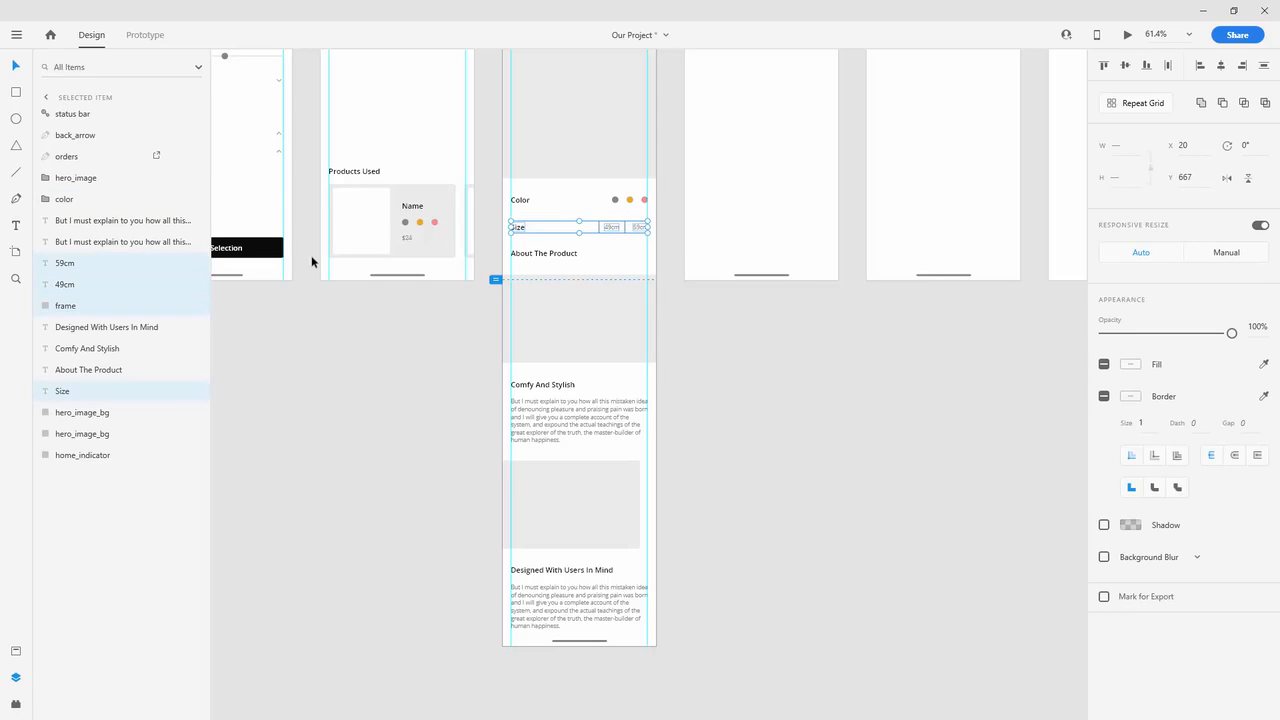
pyautogui.hotkey('ctrl', 'g')
# Step: Name the size row group size and place it beneath color in the layer order, followed by the About The Product heading
pyautogui.doubleClick(72, 263)
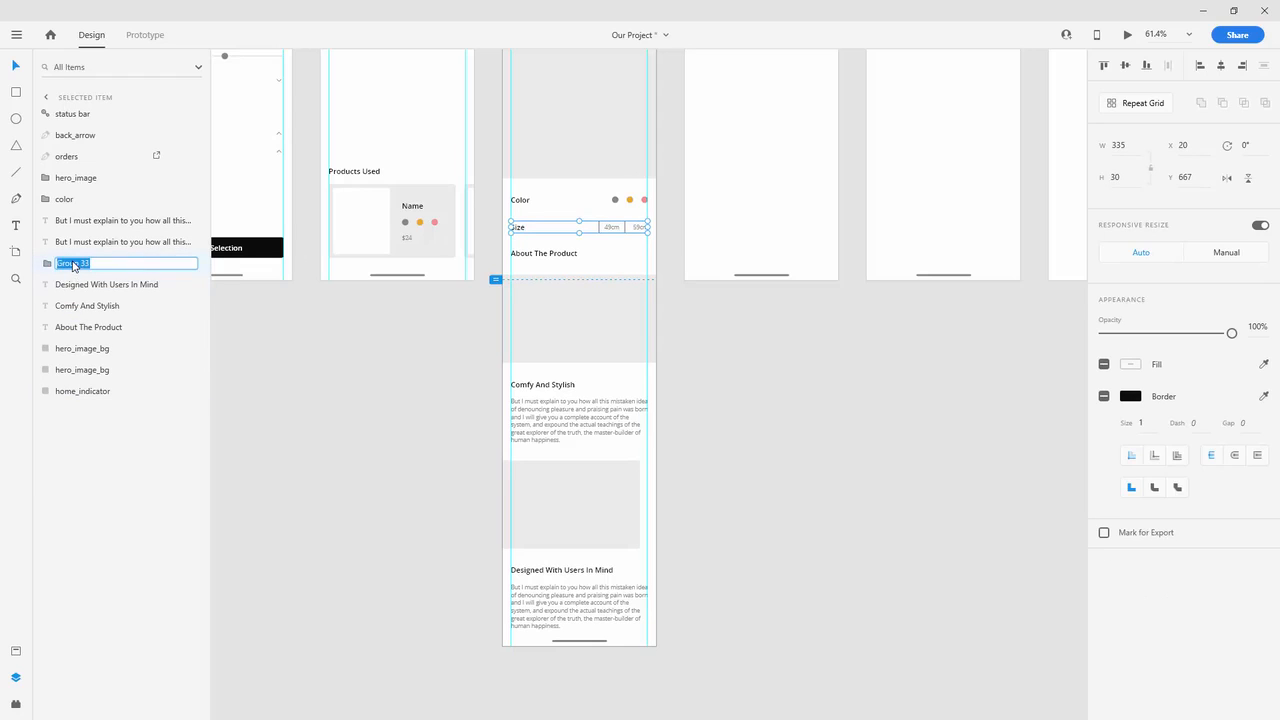
pyautogui.write('siz')
pyautogui.press('Escape')
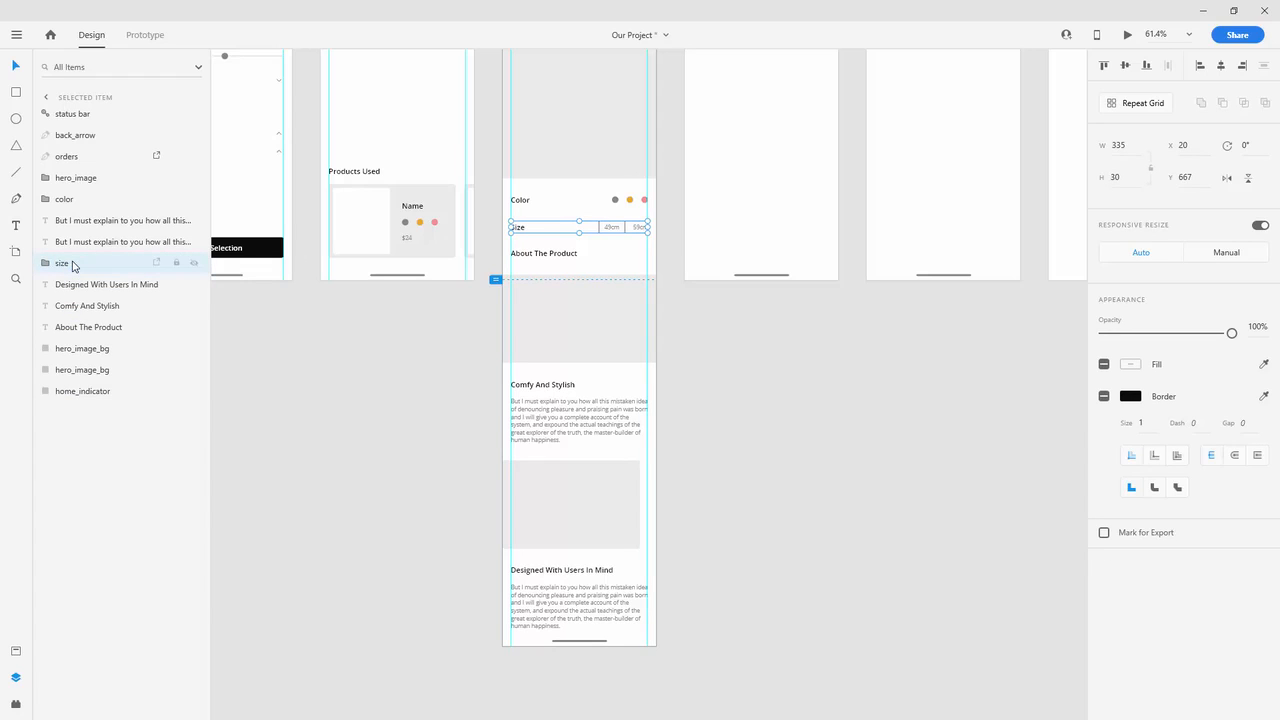
pyautogui.moveTo(72, 266); pyautogui.dragTo(88, 217)
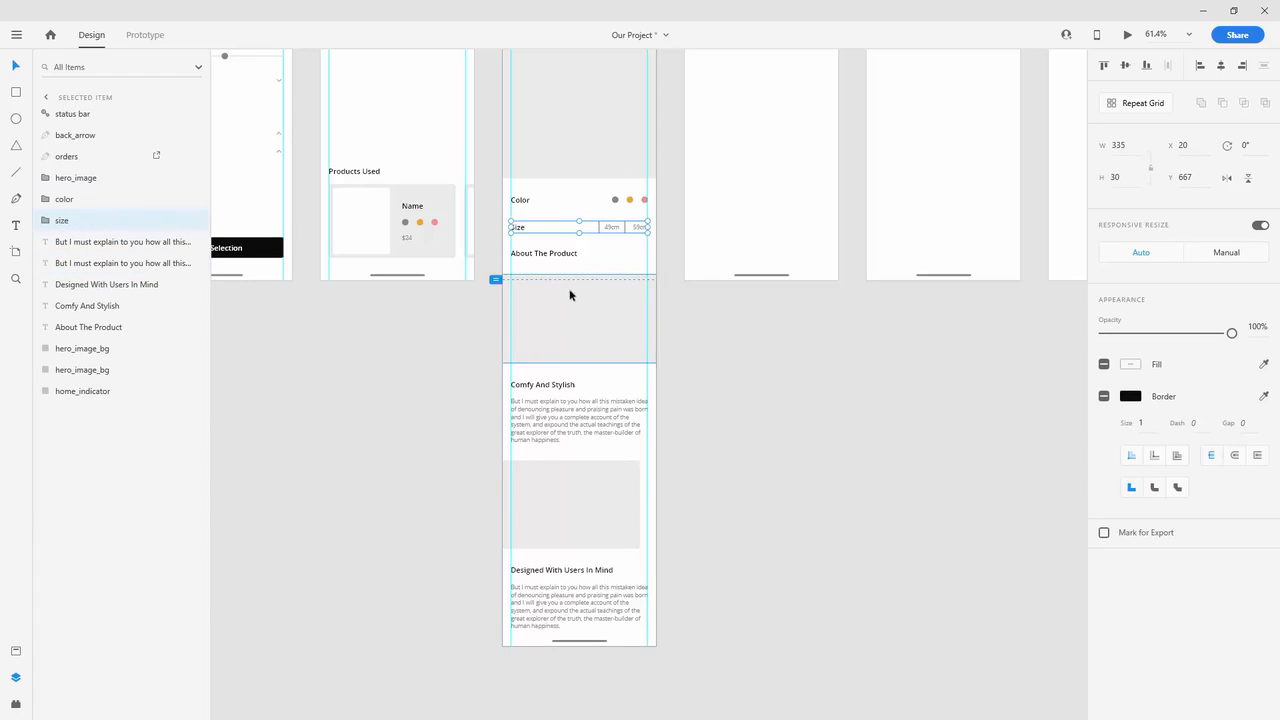
pyautogui.click(558, 254)
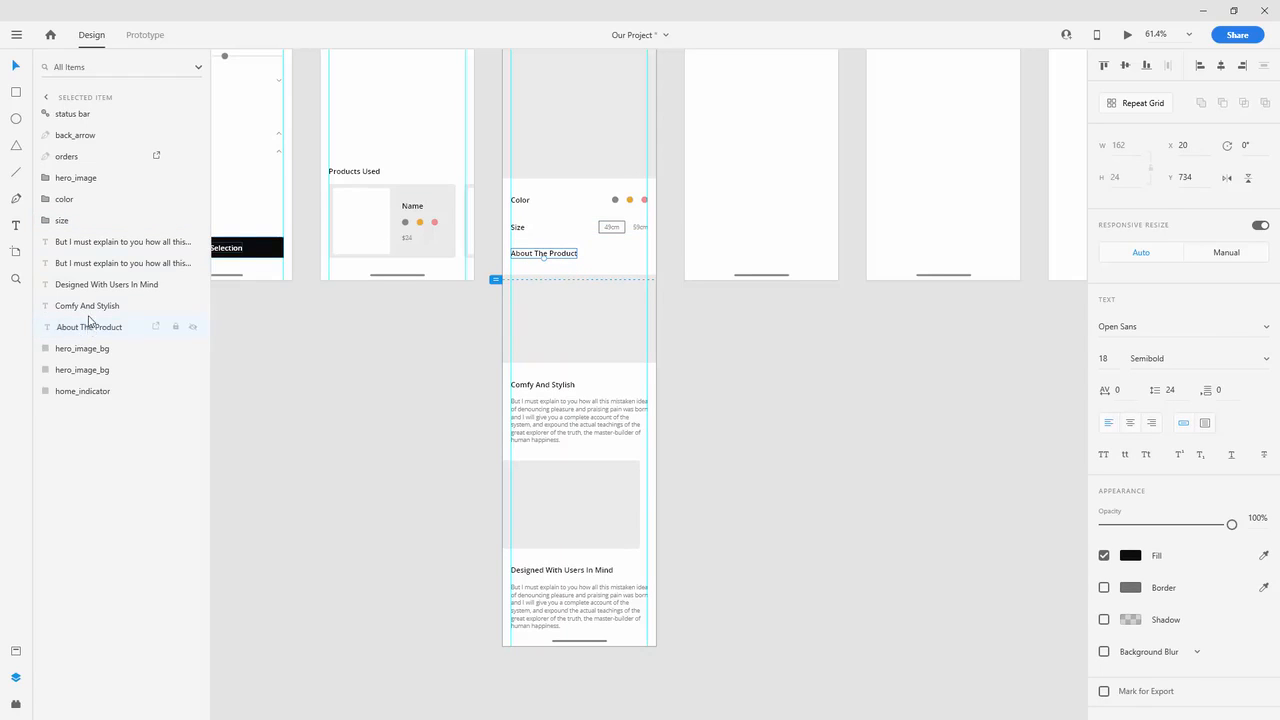
pyautogui.moveTo(89, 321); pyautogui.dragTo(94, 243)
# Step: Rename the two remaining hero_image_bg layers to image
pyautogui.click(569, 329)
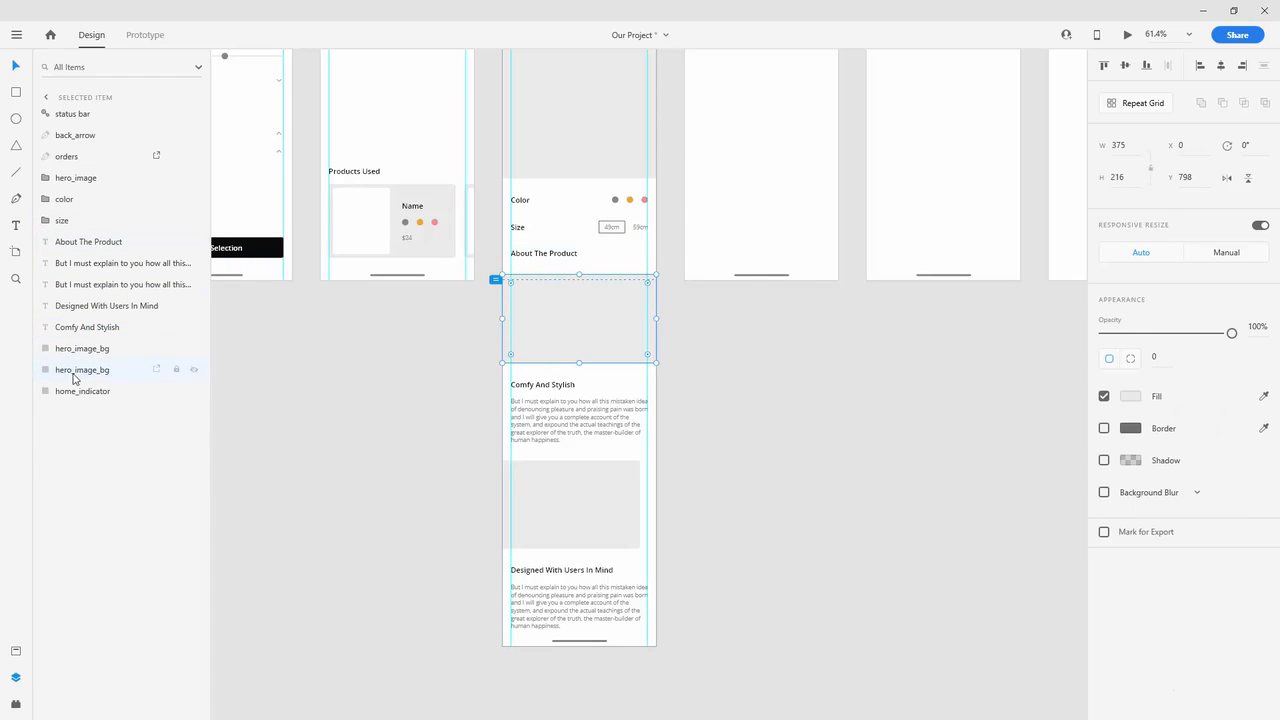
pyautogui.doubleClick(74, 373)
pyautogui.write('img')
pyautogui.press('Return')
pyautogui.doubleClick(74, 371)
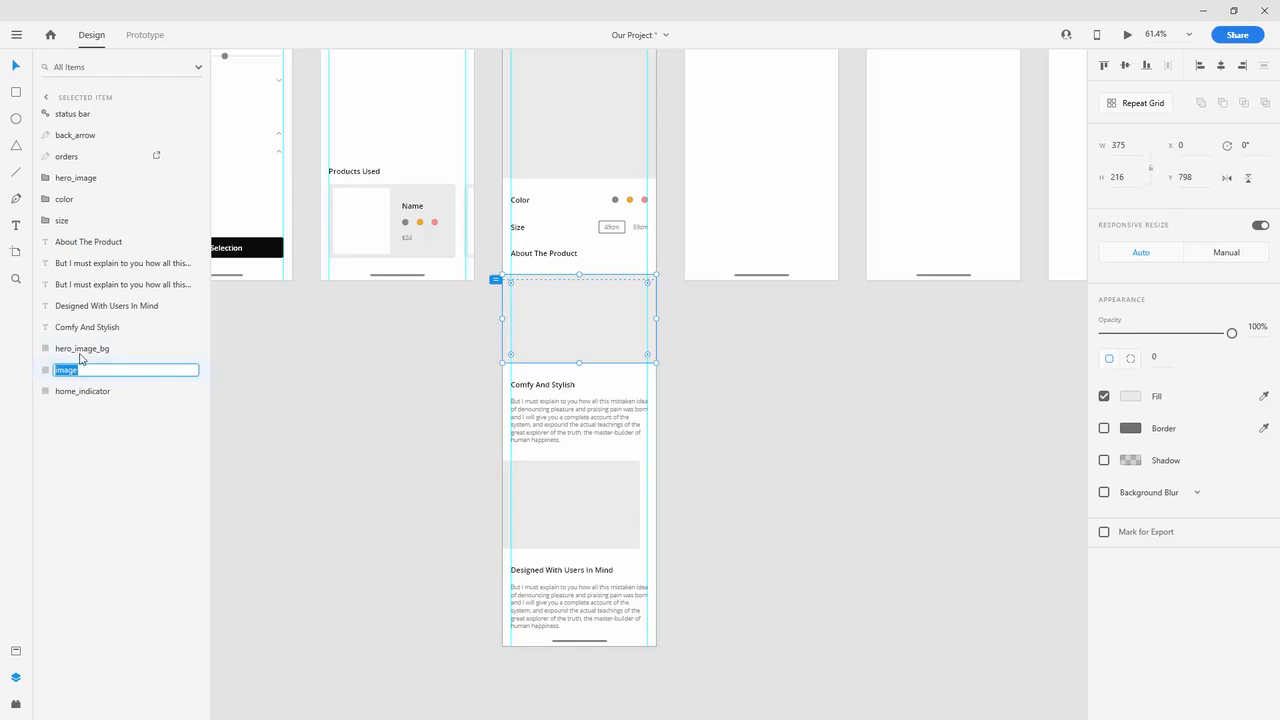
pyautogui.click(80, 352)
pyautogui.doubleClick(80, 350)
pyautogui.write('image')
pyautogui.press('Return')
pyautogui.click(83, 391)
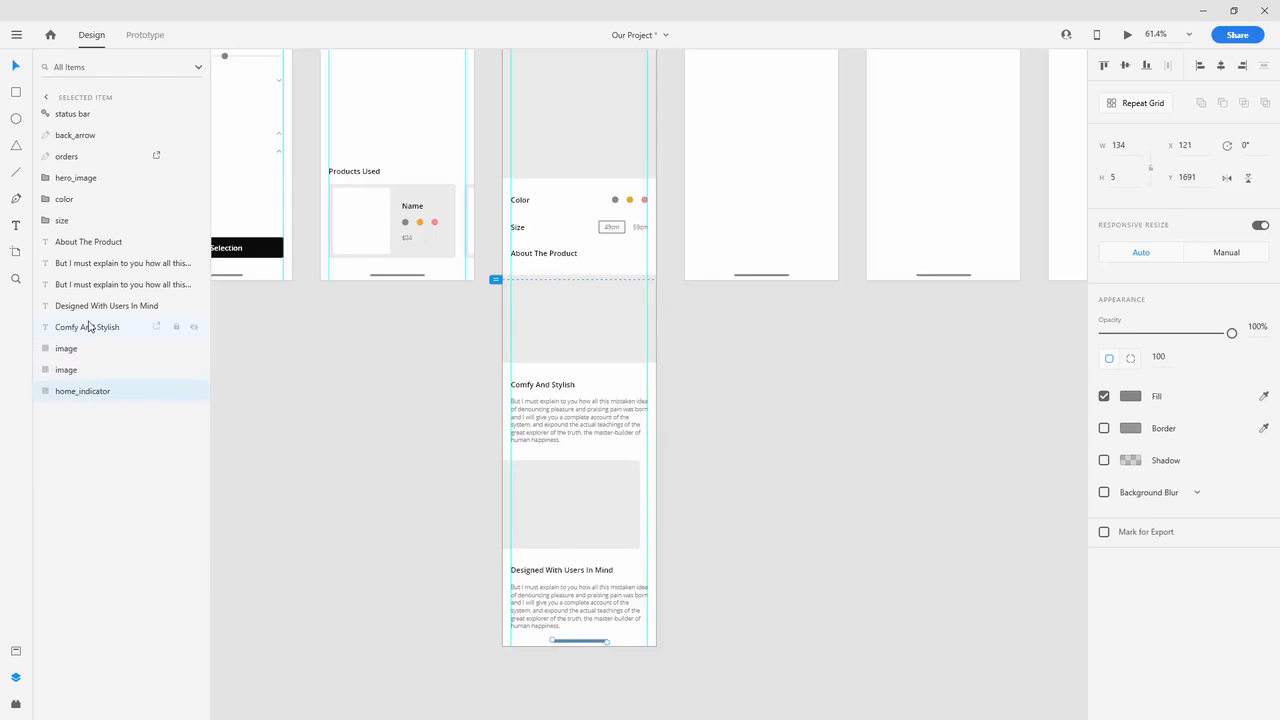
pyautogui.click(88, 349)
# Step: Place the upper image layer beneath About The Product, followed by the Comfy And Stylish heading and its paragraph
pyautogui.click(591, 334)
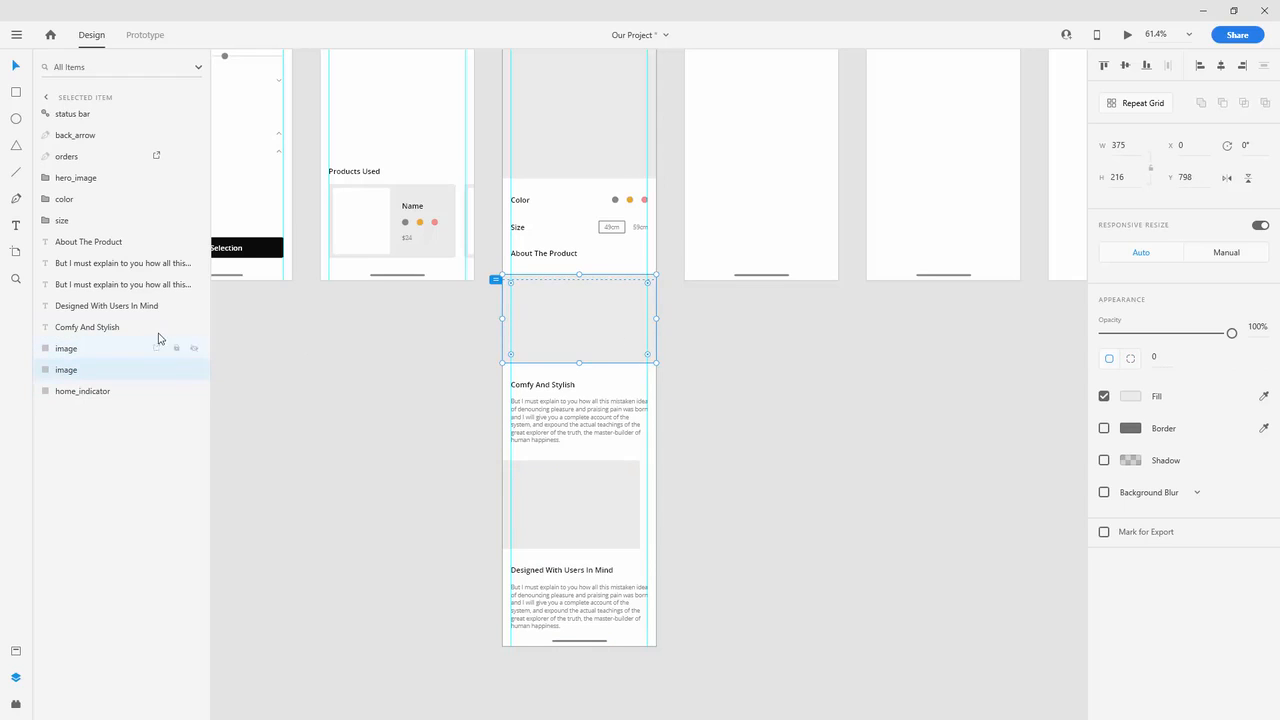
pyautogui.moveTo(89, 369); pyautogui.dragTo(115, 260)
pyautogui.click(555, 384)
pyautogui.keyDown('shift'); pyautogui.click(563, 409); pyautogui.keyUp('shift')
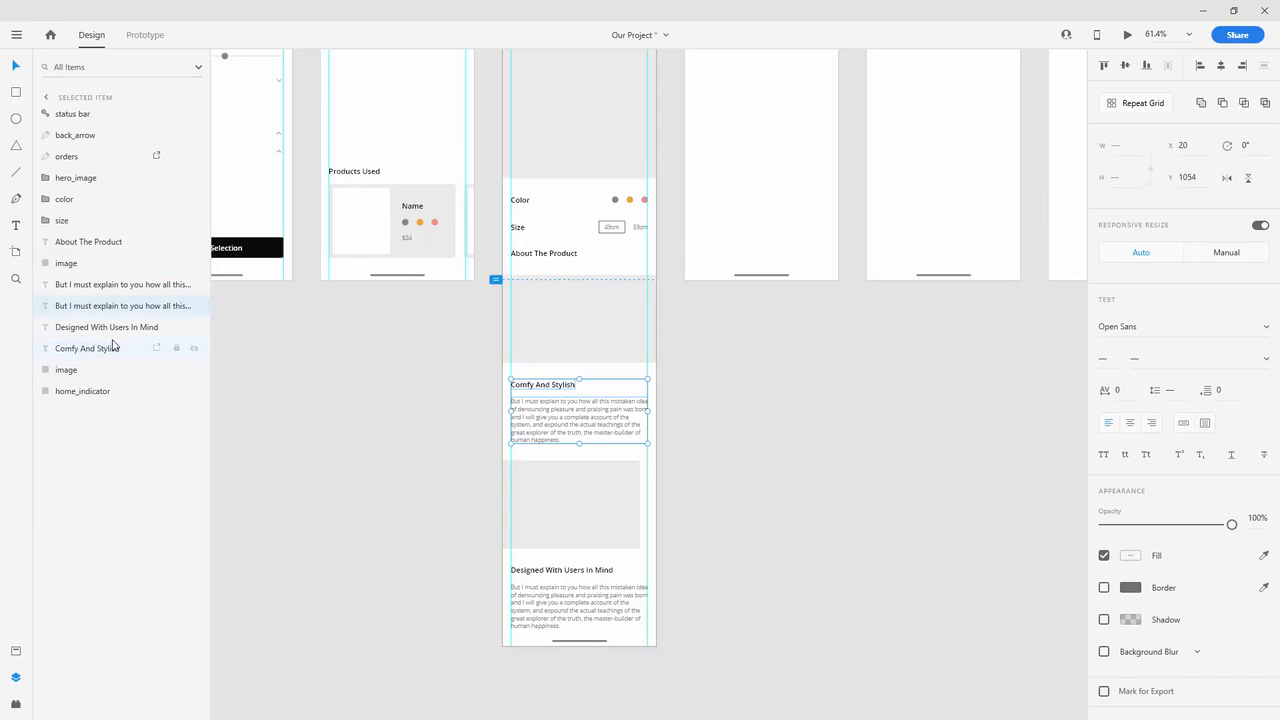
pyautogui.moveTo(113, 346); pyautogui.dragTo(82, 268)
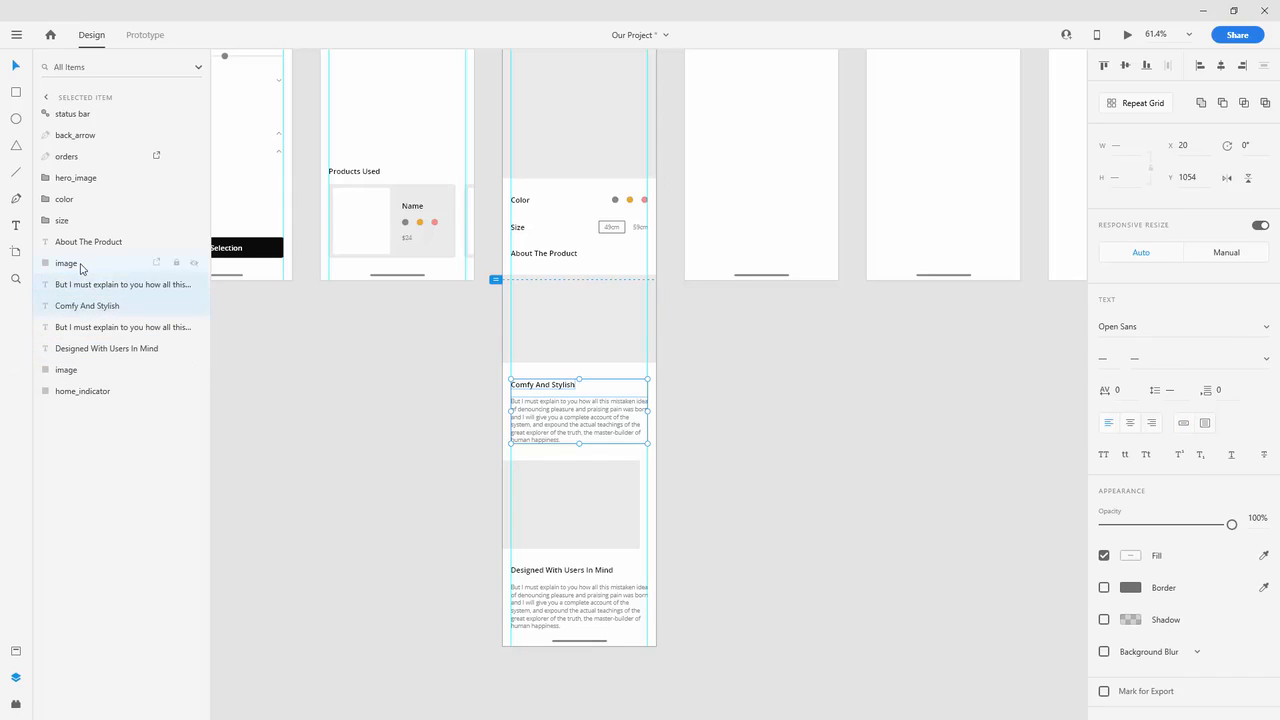
# Step: Group the upper image with the Comfy And Stylish heading and paragraph, and name the group comfy and stylish
pyautogui.click(82, 266)
pyautogui.keyDown('shift'); pyautogui.click(88, 305); pyautogui.keyUp('shift')
pyautogui.hotkey('ctrl', 'g')
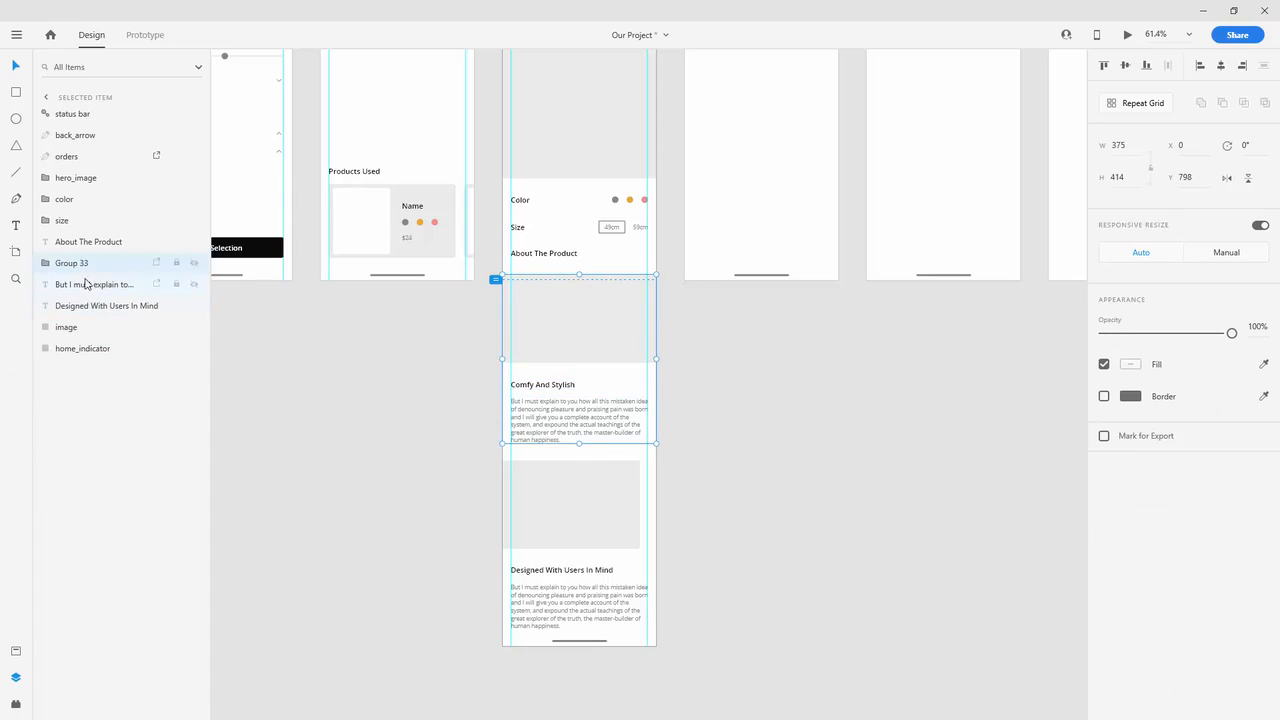
pyautogui.doubleClick(81, 263)
pyautogui.write('comfy and sty')
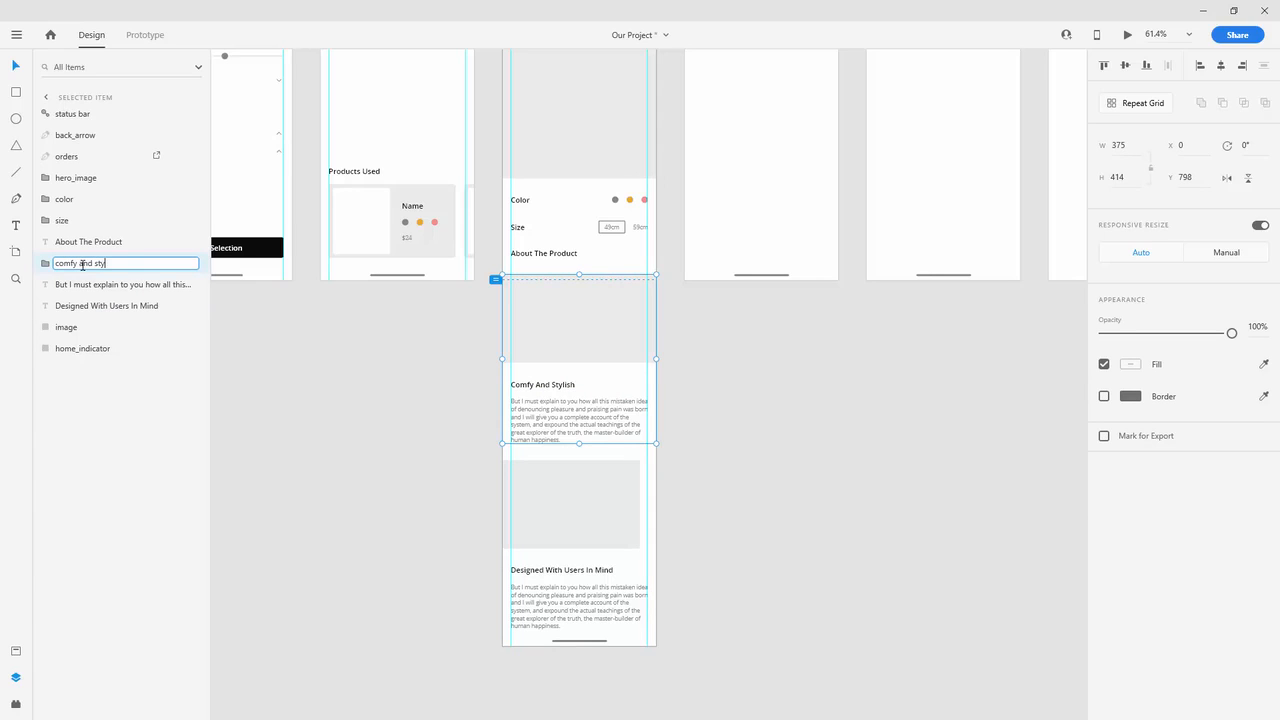
pyautogui.write('lish')
pyautogui.press('Return')
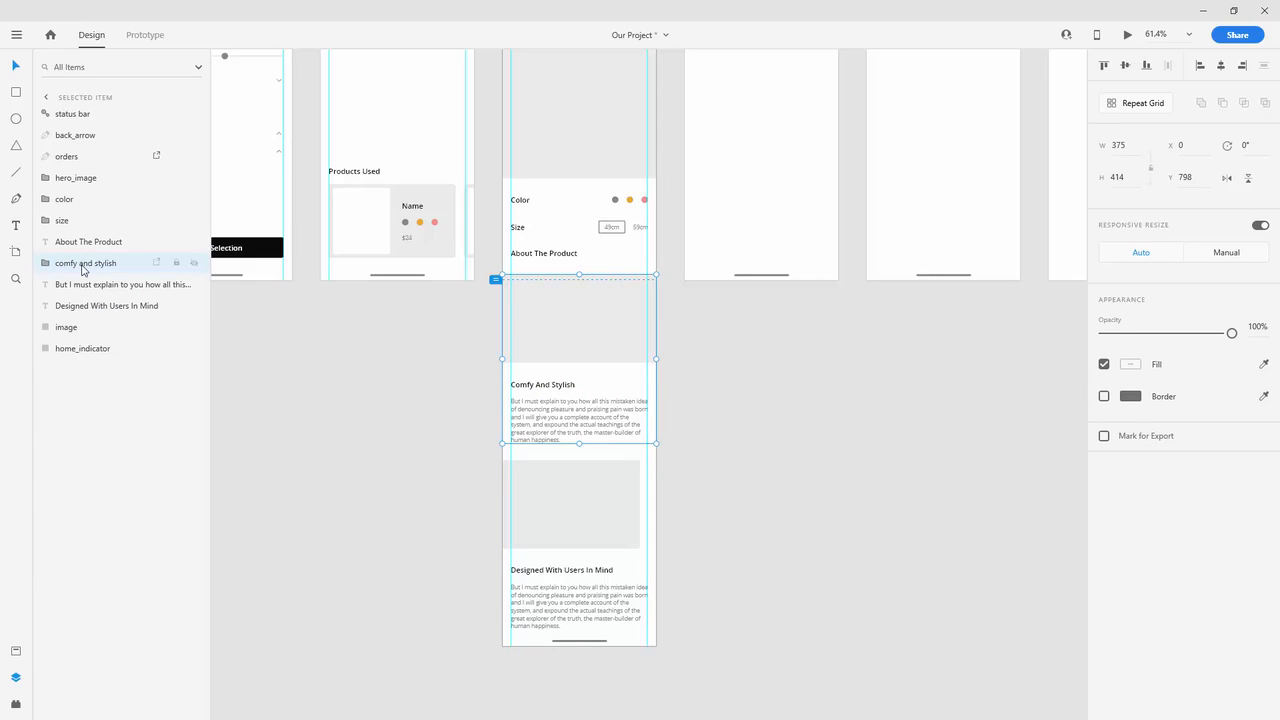
# Step: Group the lower image with the Designed With Users In Mind heading and paragraph, and name the group designed with users in mind
pyautogui.click(86, 287)
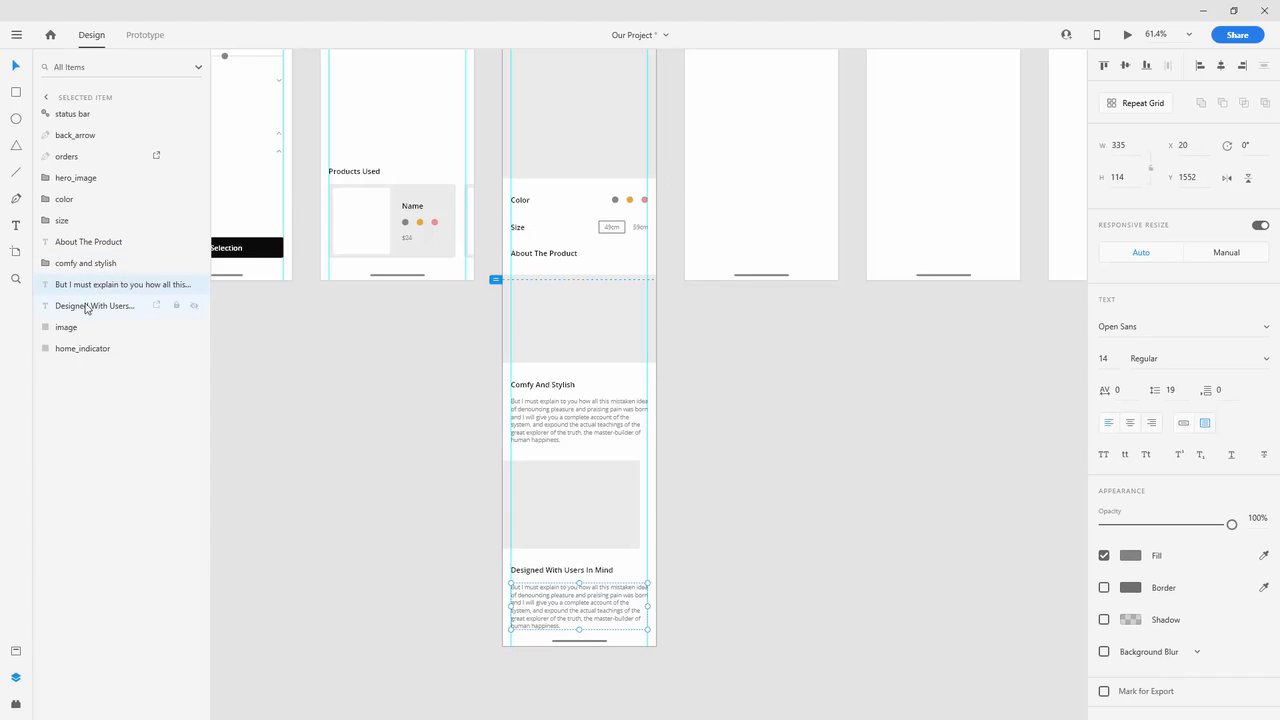
pyautogui.moveTo(91, 306); pyautogui.dragTo(91, 282)
pyautogui.click(109, 333)
pyautogui.moveTo(108, 333); pyautogui.dragTo(100, 284)
pyautogui.keyDown('shift'); pyautogui.click(100, 327); pyautogui.keyUp('shift')
pyautogui.hotkey('ctrl', 'g')
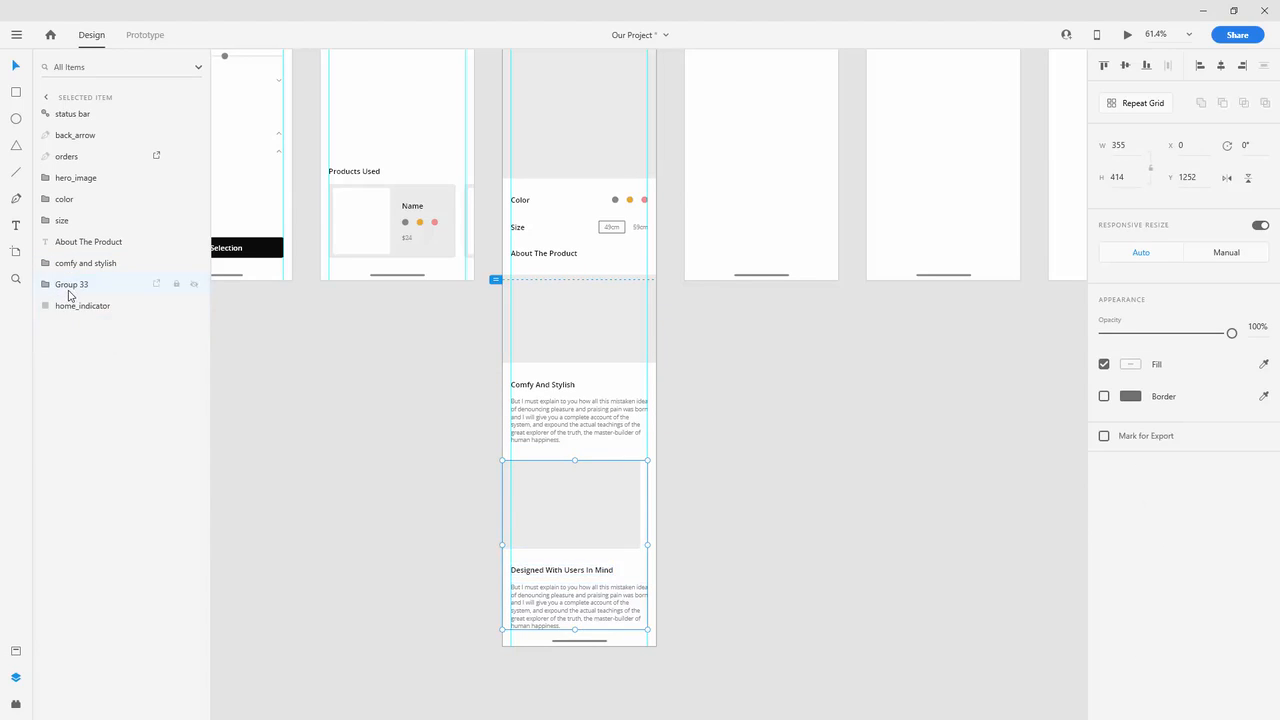
pyautogui.doubleClick(74, 284)
pyautogui.write('designed with users in mind')
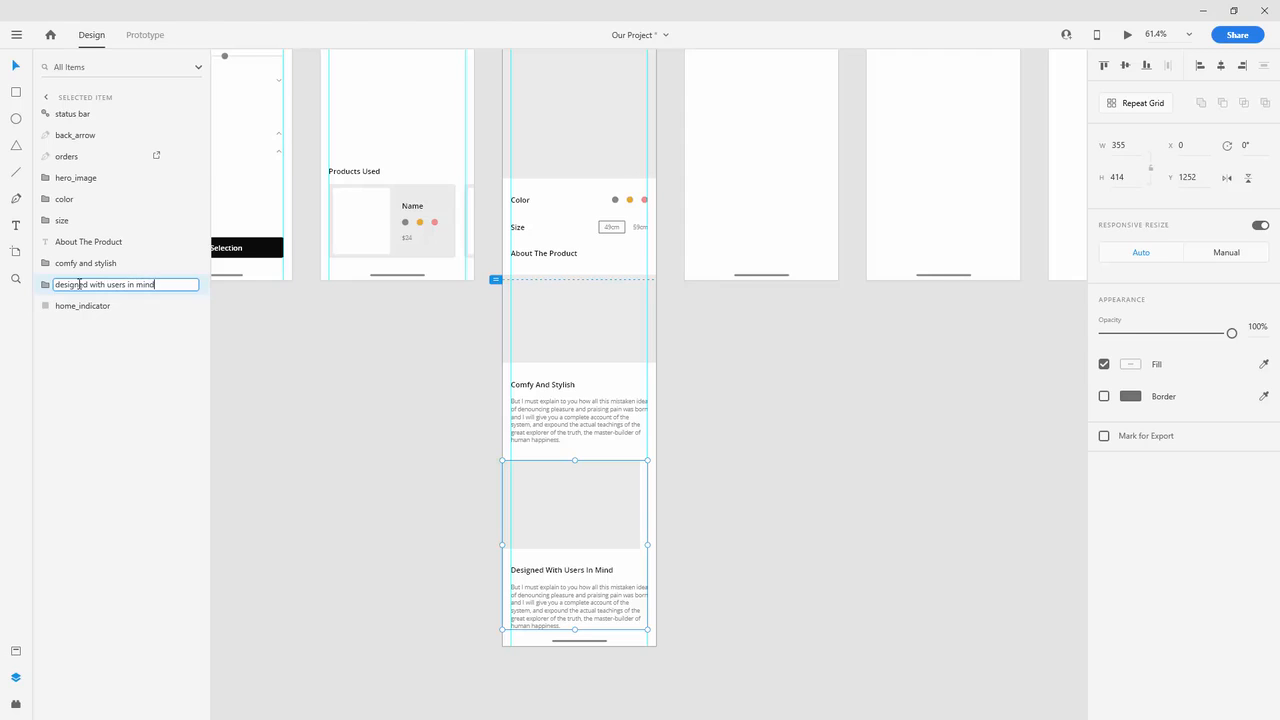
pyautogui.press('Return')
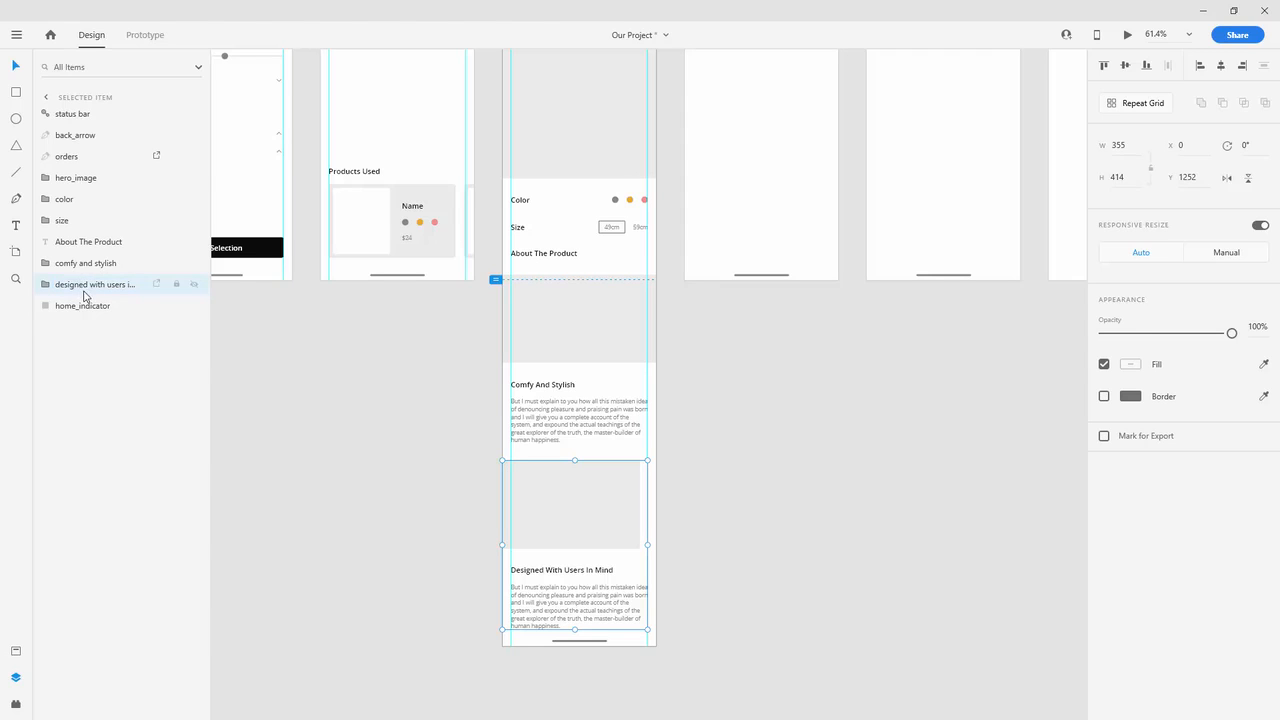
# Step: Extend the Selected Item Adjusted artboard to a height of 1706 and delete its home_indicator
pyautogui.click(366, 411)
pyautogui.scroll(-3, 447, 361)
pyautogui.scroll(1, 447, 361)
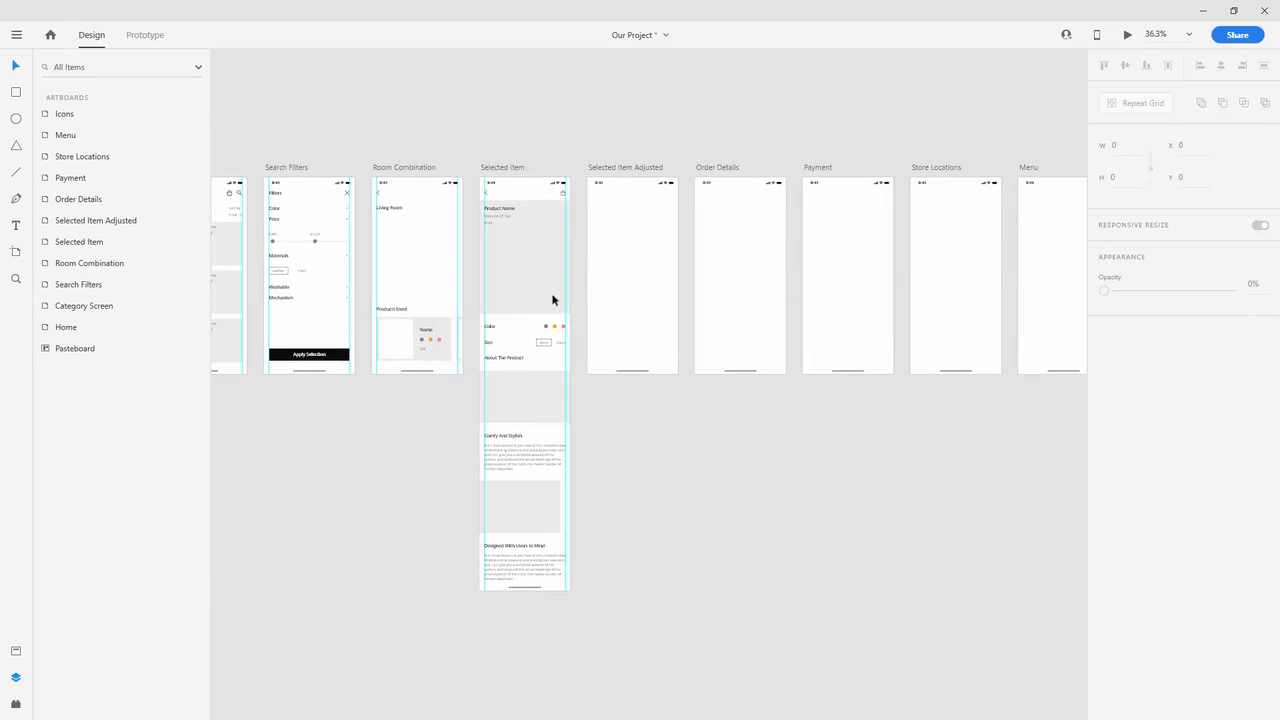
pyautogui.click(632, 290)
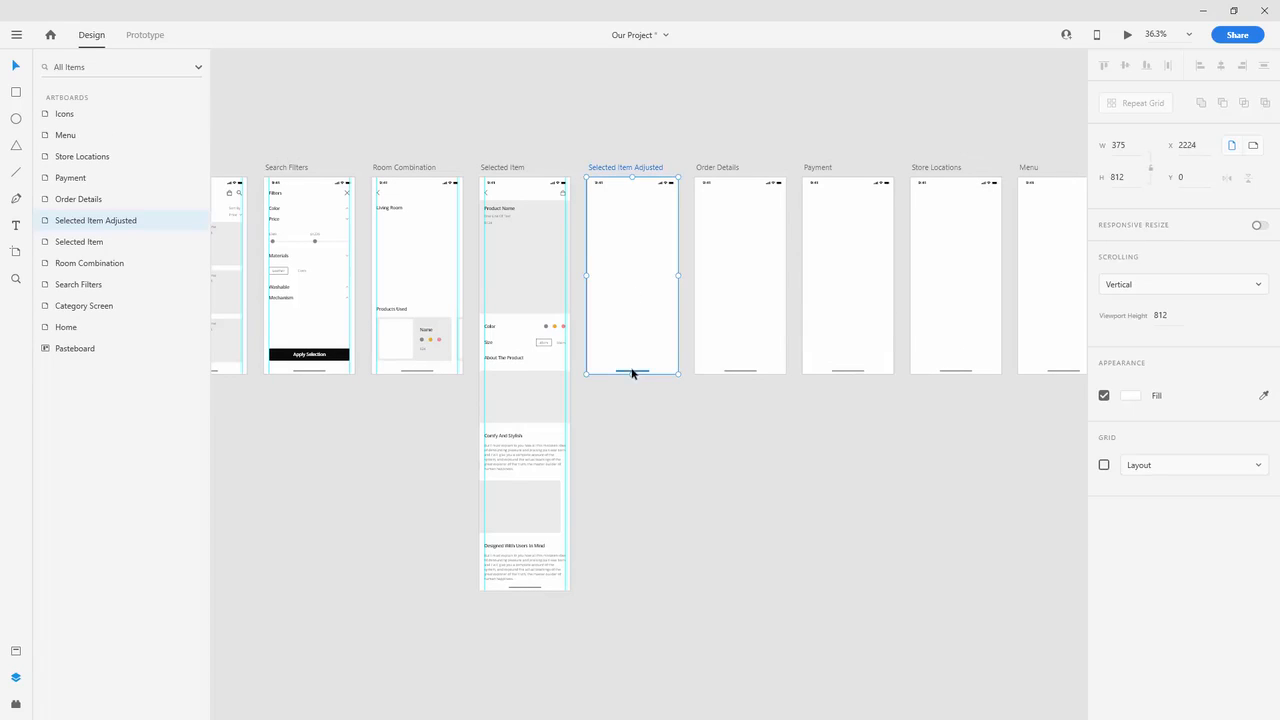
pyautogui.moveTo(633, 373); pyautogui.dragTo(620, 591)
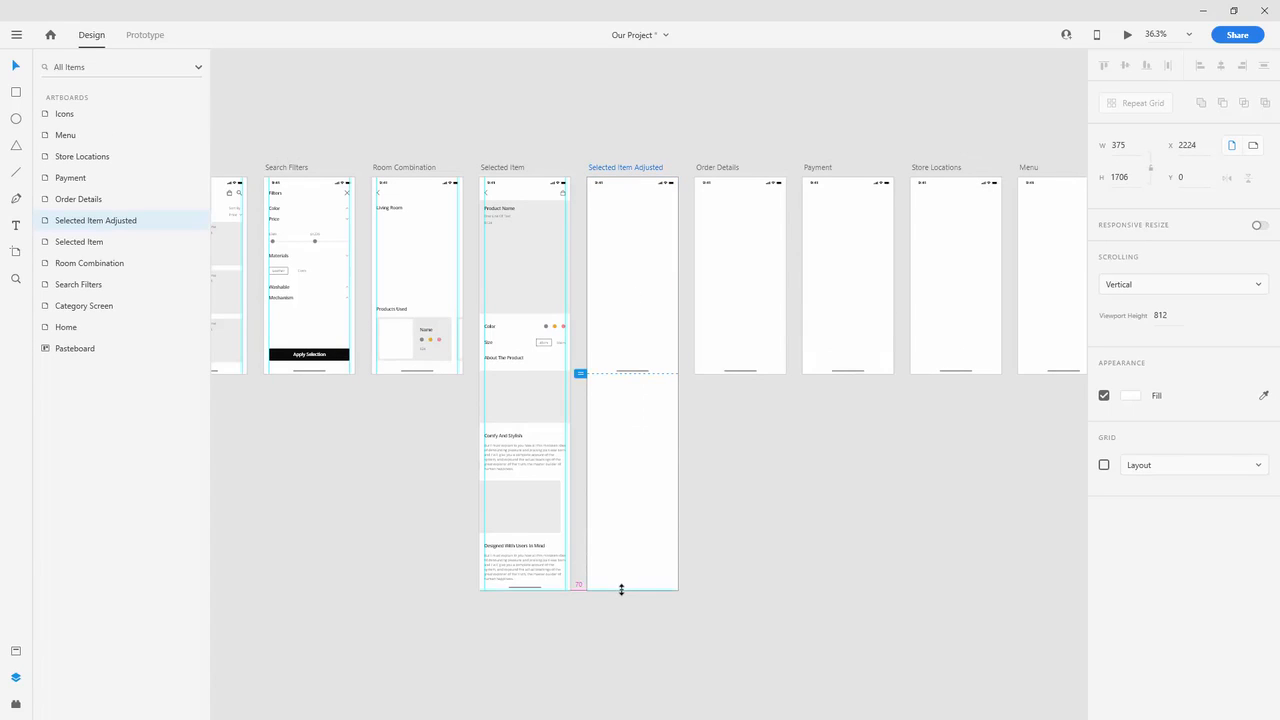
pyautogui.click(634, 371)
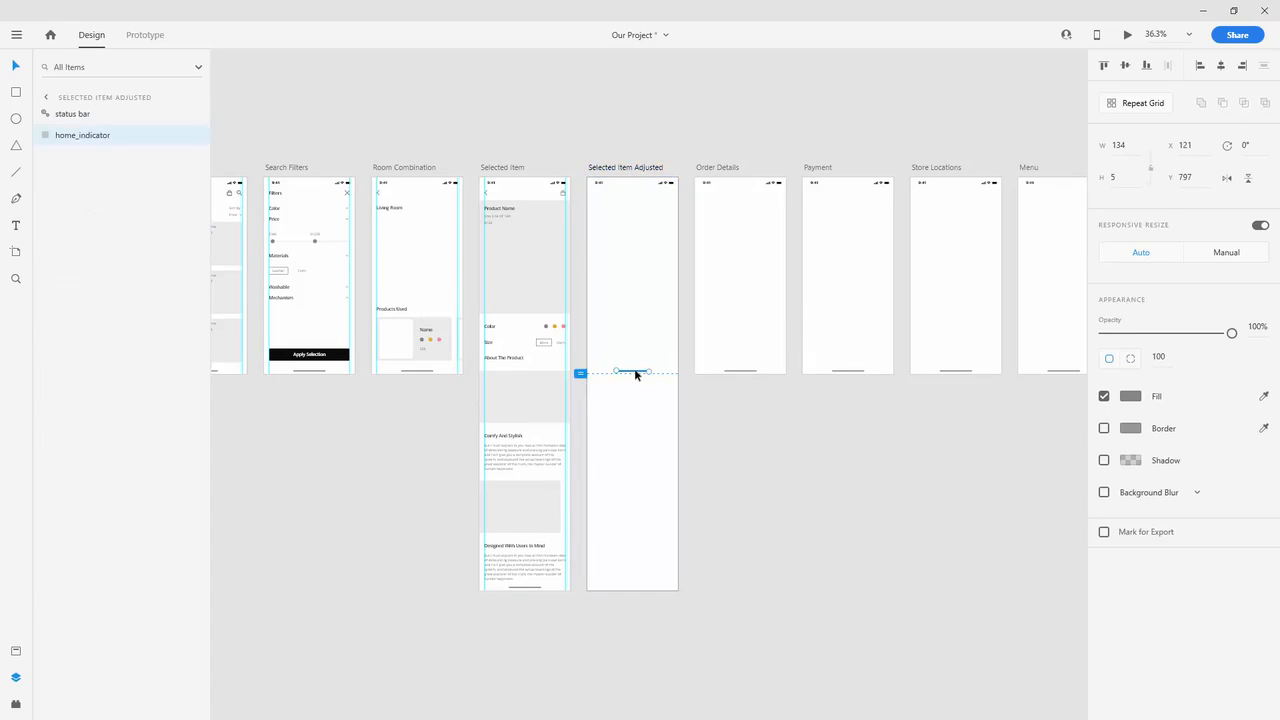
pyautogui.press('Delete')
# Step: Copy the guides from the Selected Item artboard to the Selected Item Adjusted artboard
pyautogui.click(494, 169)
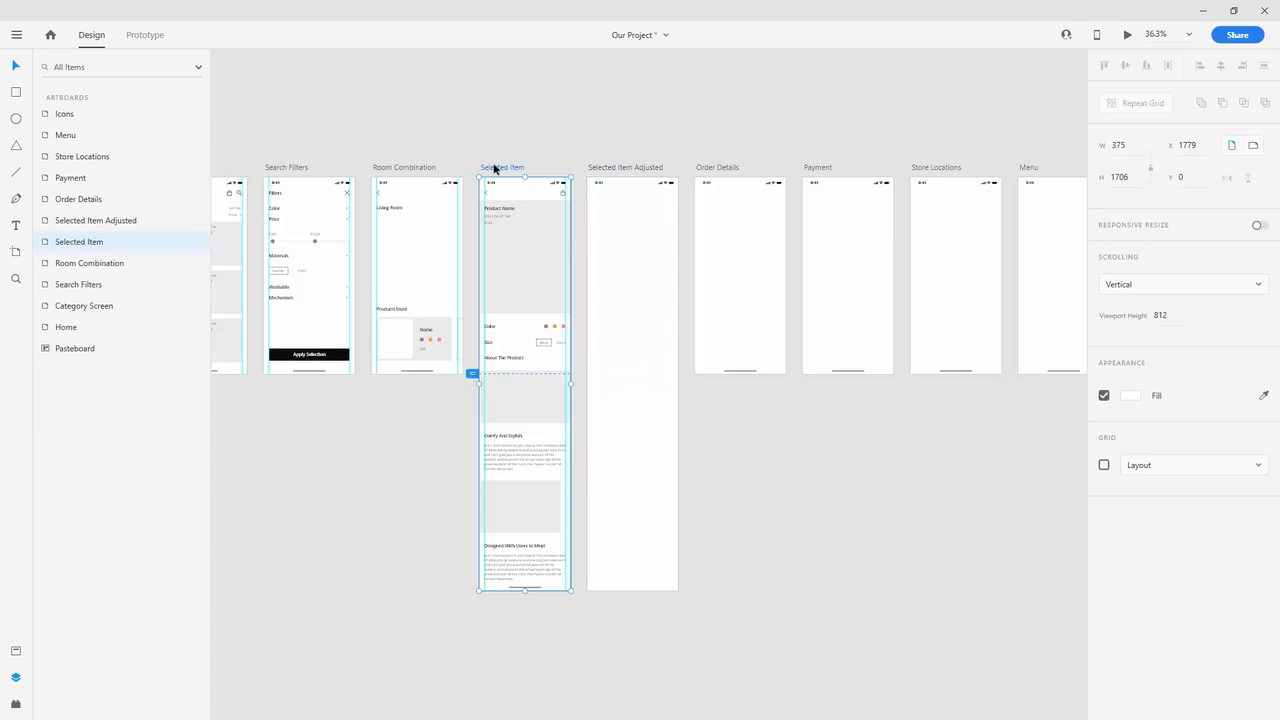
pyautogui.rightClick(494, 169)
pyautogui.moveTo(666, 460)
pyautogui.click(713, 460)
pyautogui.click(608, 170)
pyautogui.rightClick(608, 170)
pyautogui.moveTo(777, 460)
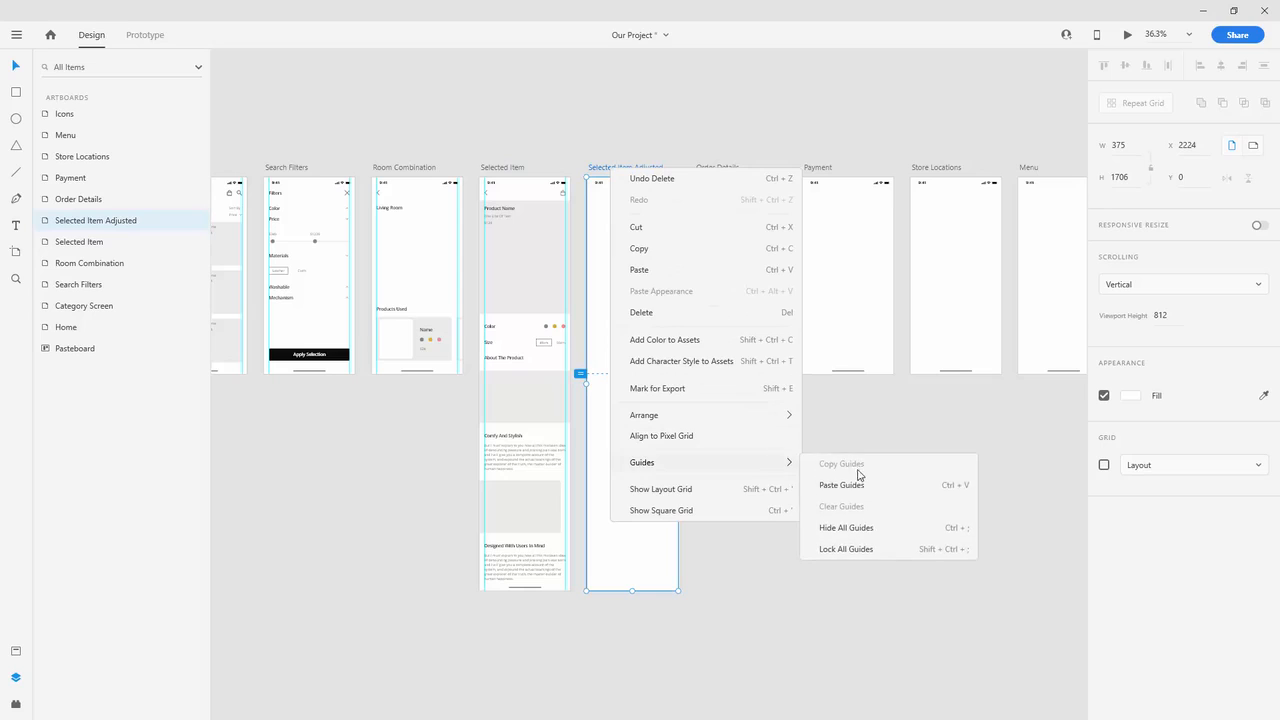
pyautogui.click(852, 482)
pyautogui.click(563, 95)
# Step: Copy all Selected Item layers from back_arrow through home_indicator, excluding the status bar, onto the Selected Item Adjusted artboard
pyautogui.click(503, 197)
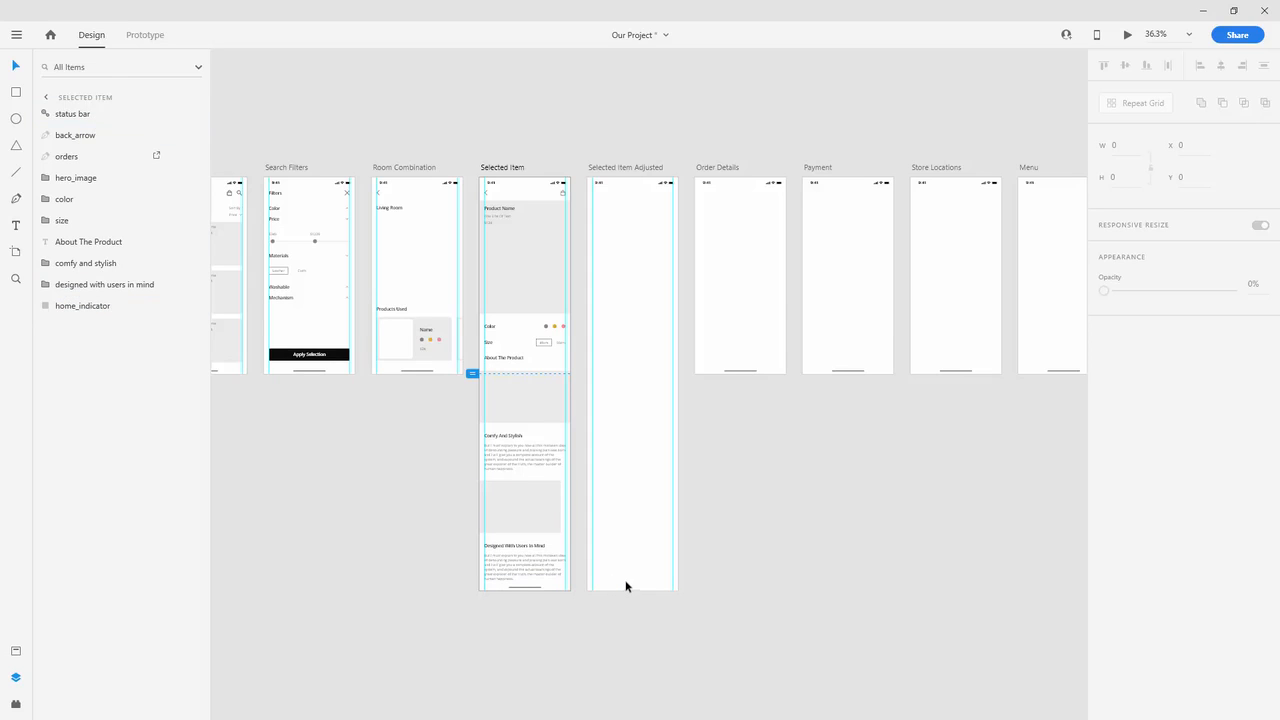
pyautogui.click(110, 307)
pyautogui.keyDown('shift'); pyautogui.click(90, 142); pyautogui.keyUp('shift')
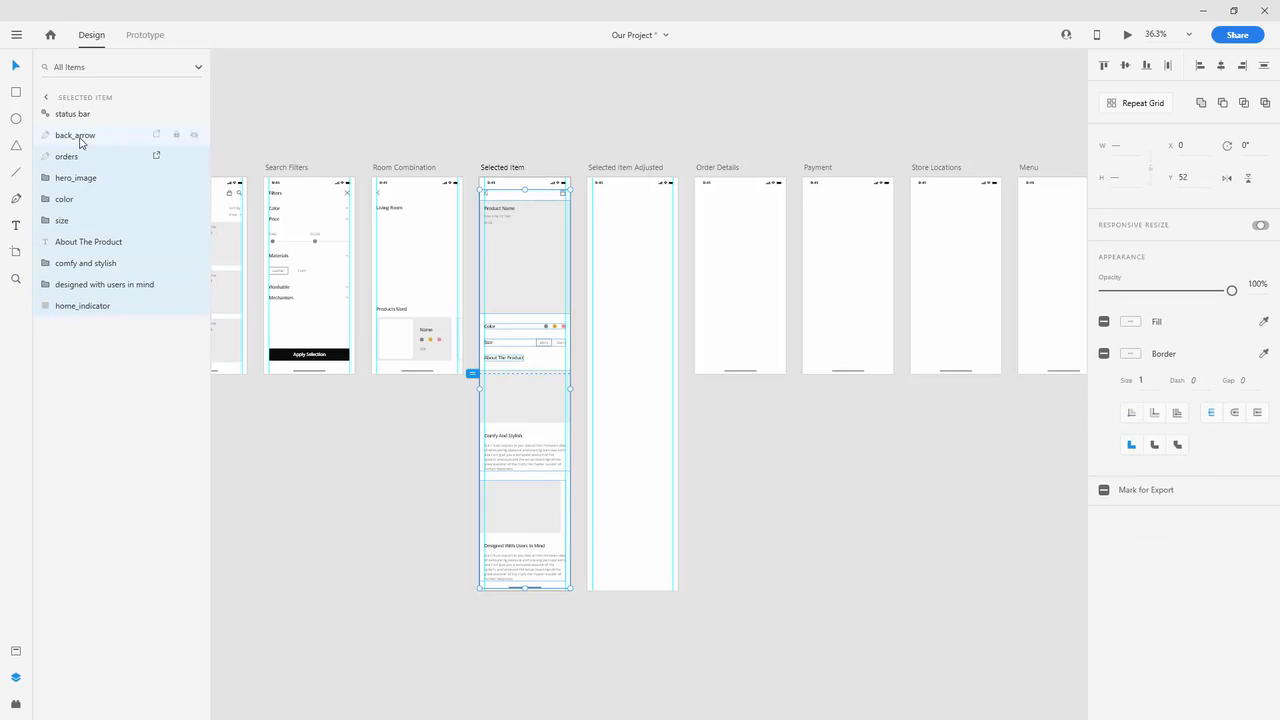
pyautogui.hotkey('ctrl', 'c')
pyautogui.click(637, 225)
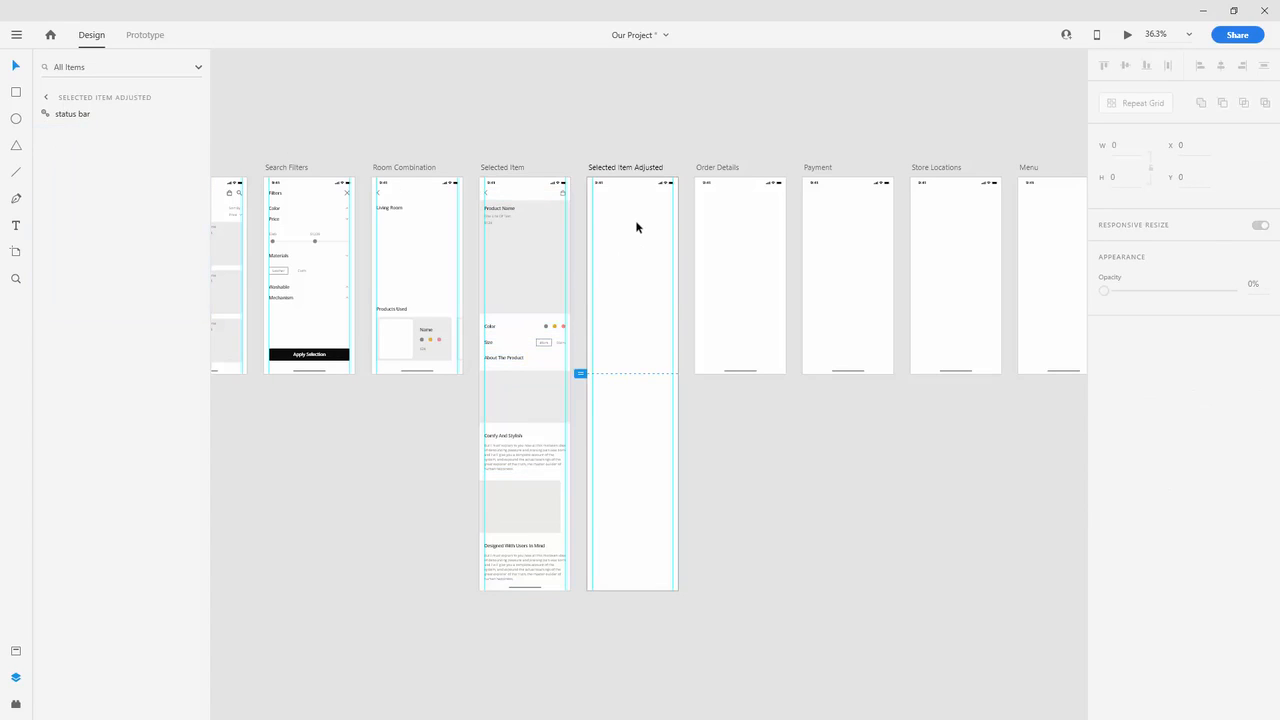
pyautogui.hotkey('ctrl', 'v')
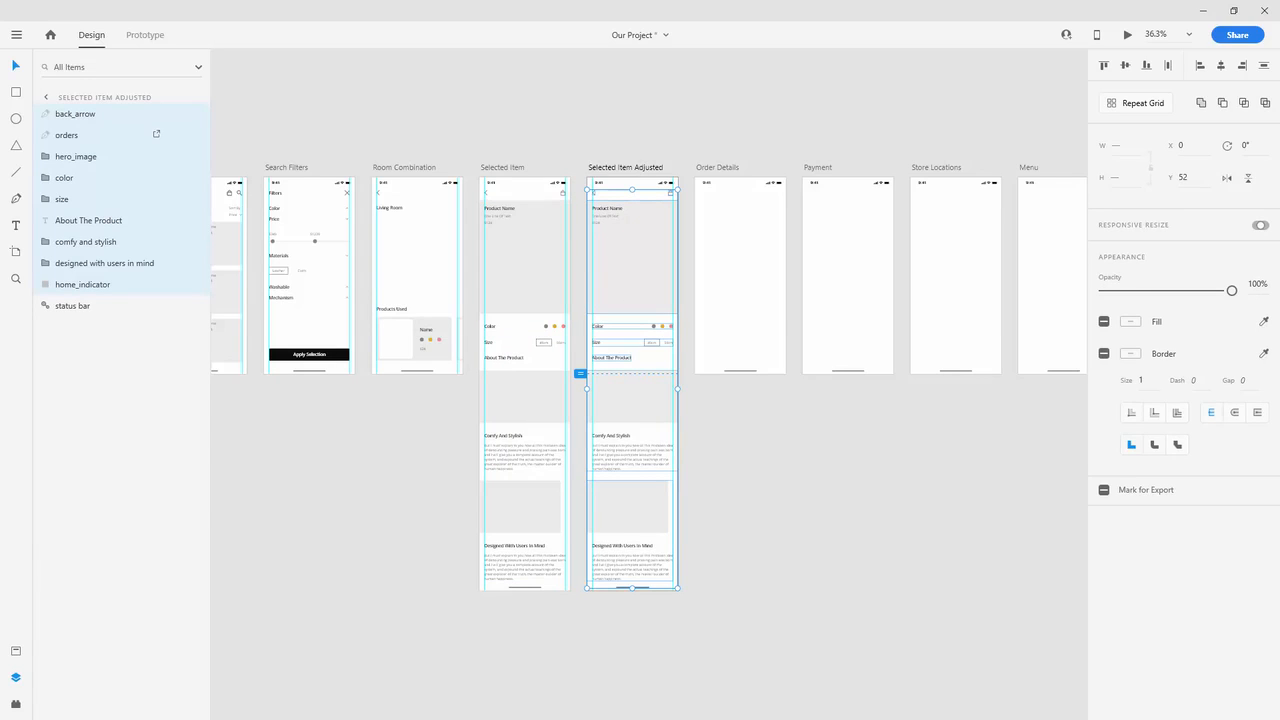
pyautogui.click(611, 104)
# Step: Hide the frame around 49cm in the Selected Item artboard's size group and collapse the group in the layer list
pyautogui.scroll(3, 592, 200)
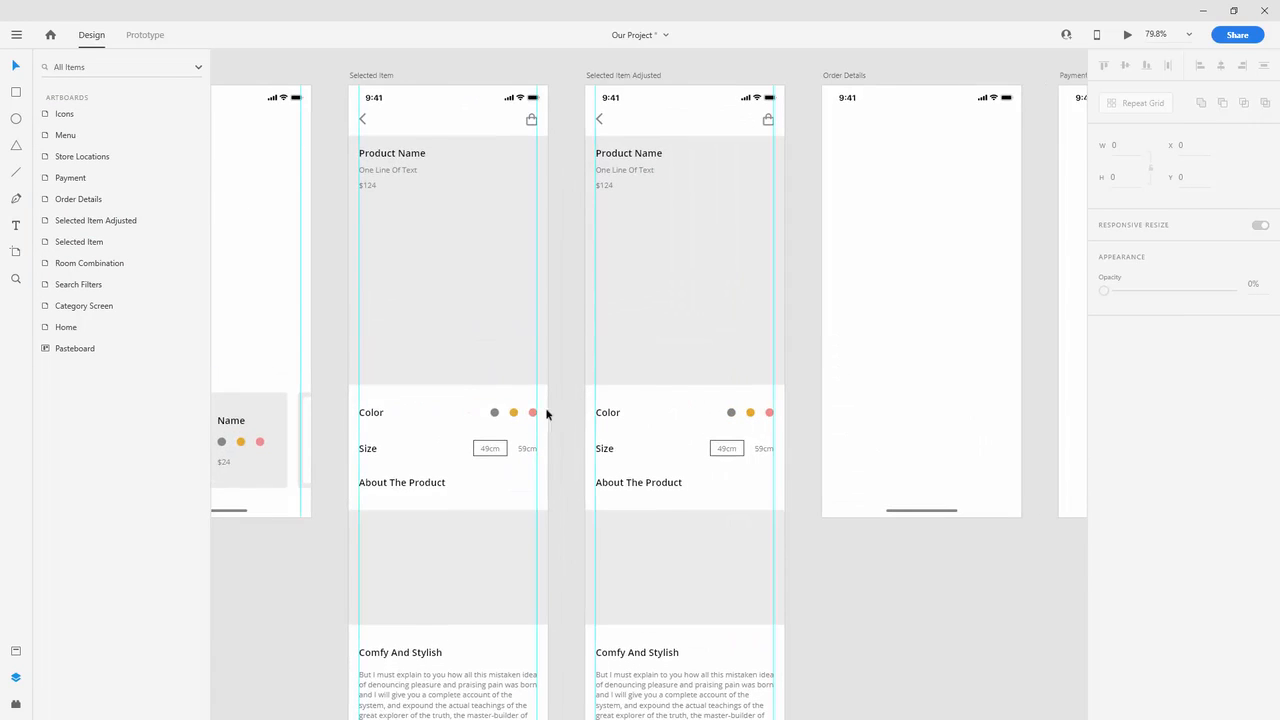
pyautogui.scroll(3, 491, 428)
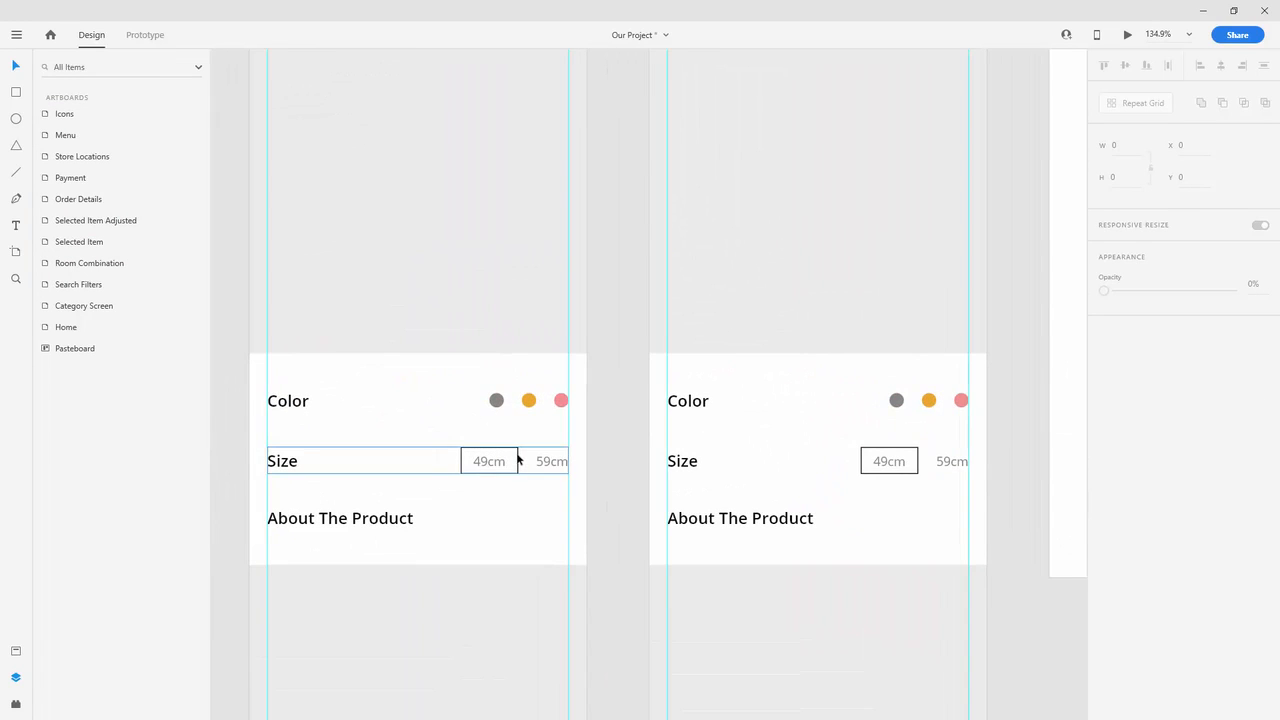
pyautogui.doubleClick(516, 458)
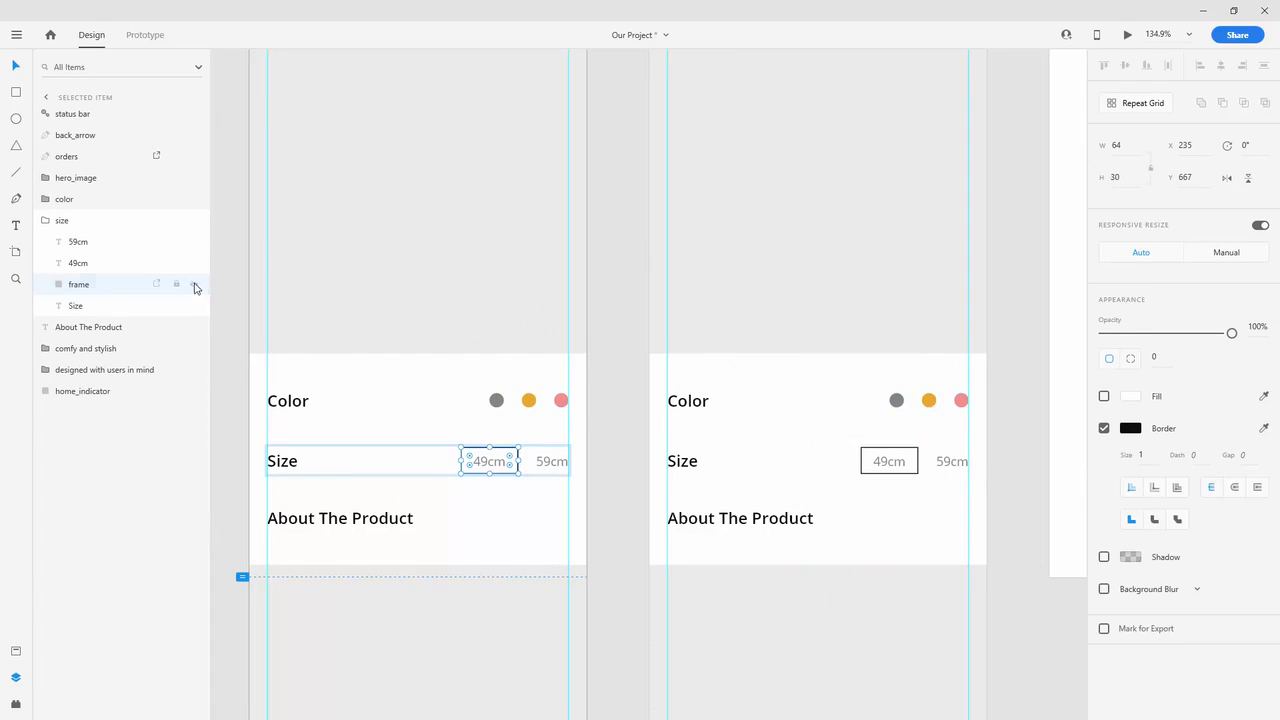
pyautogui.click(194, 285)
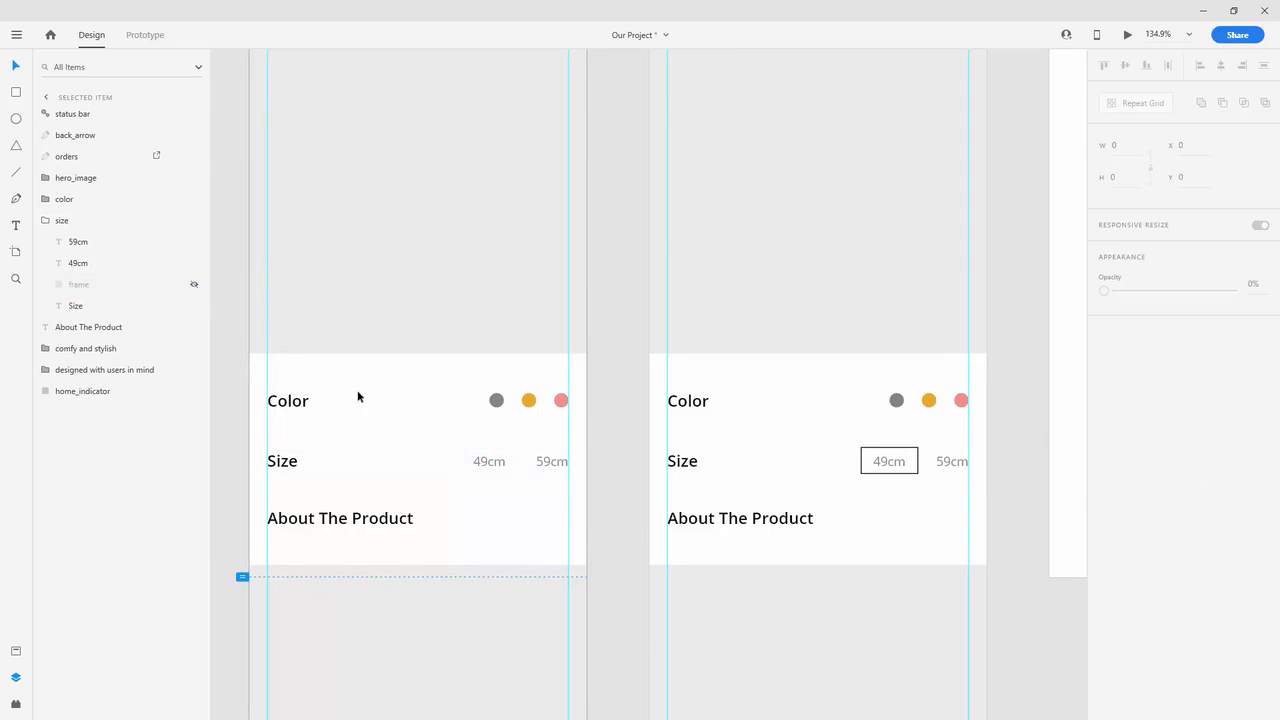
pyautogui.click(45, 220)
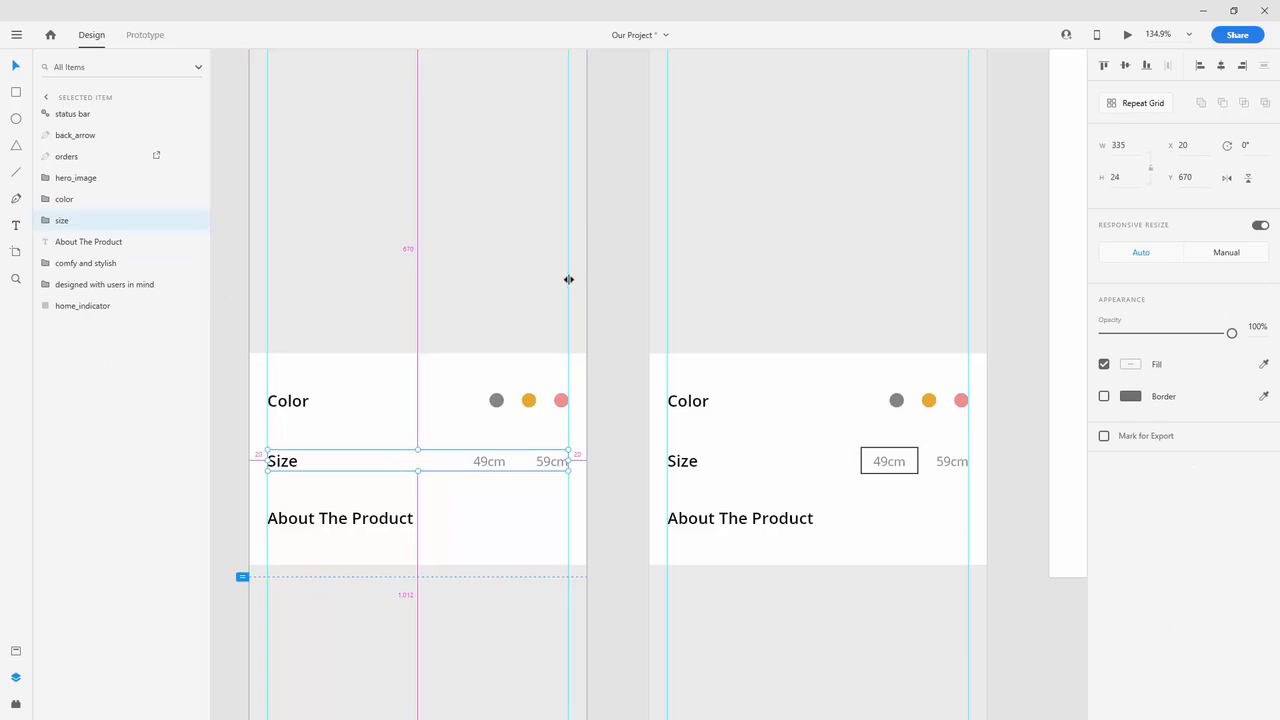
# Step: Try to set the height of the Selected Item Adjusted artboard's whole hero_image group to 435
pyautogui.scroll(-3, 568, 280)
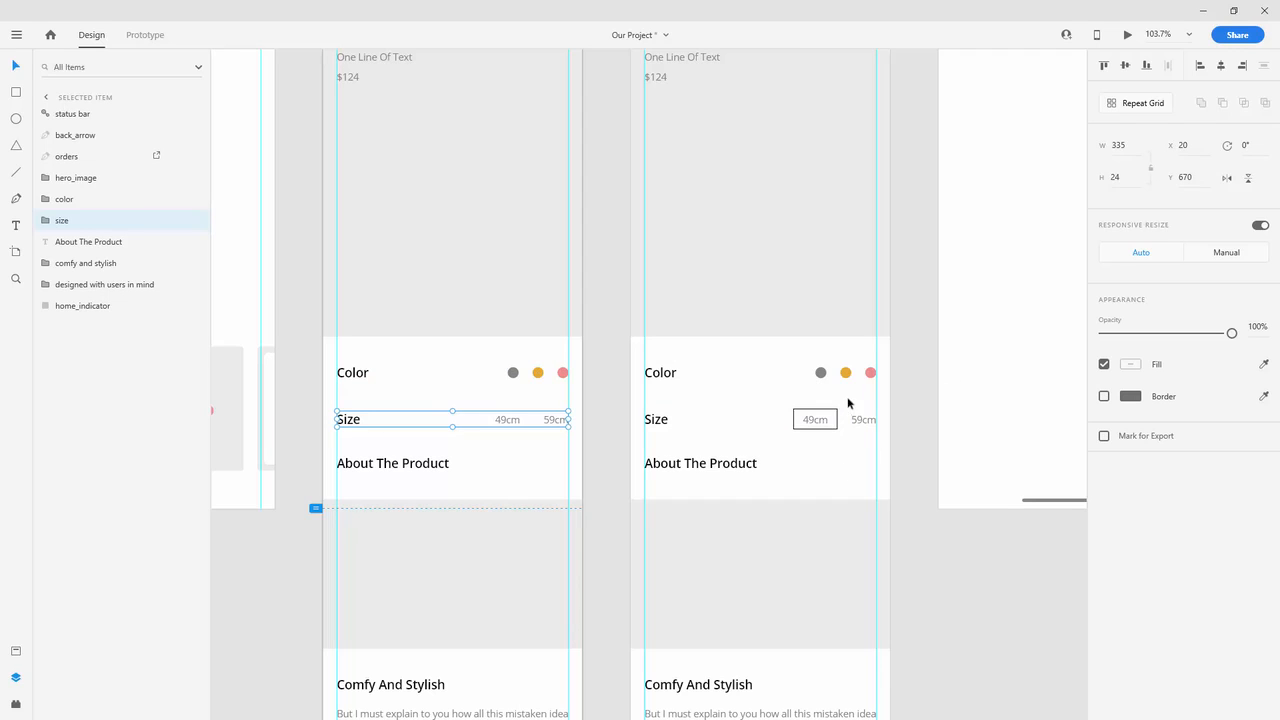
pyautogui.scroll(-1, 567, 370)
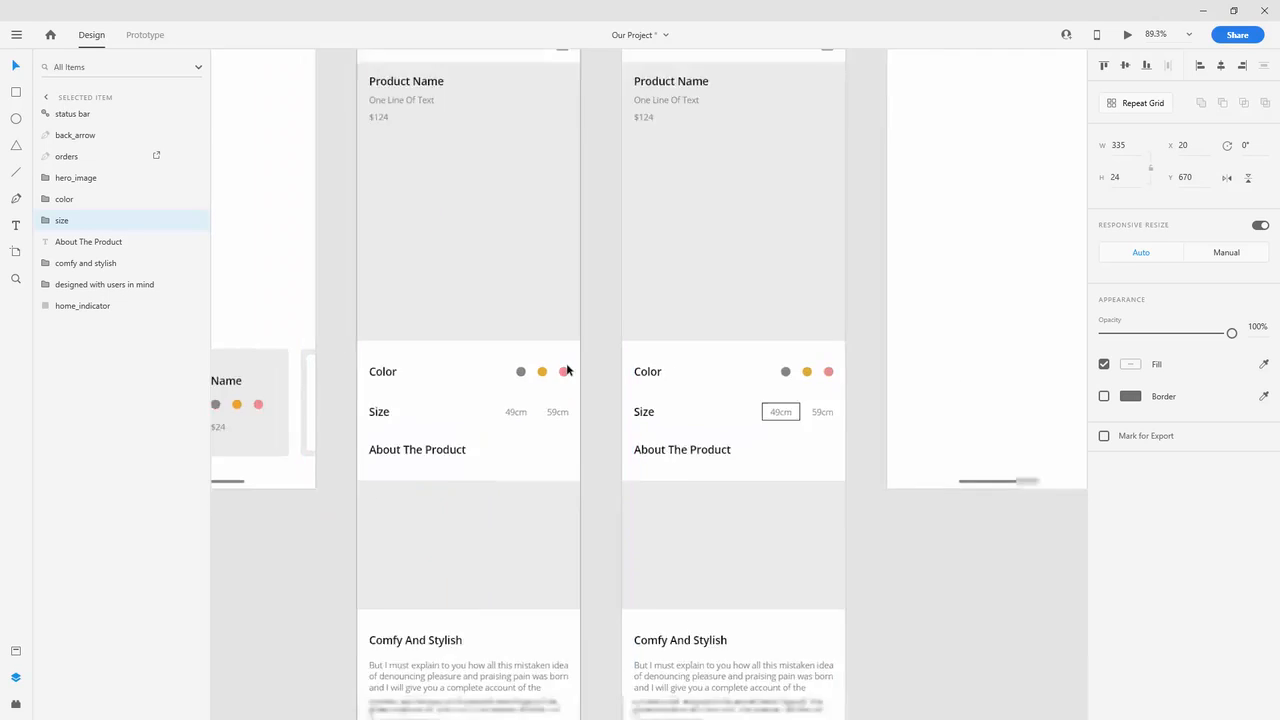
pyautogui.scroll(-2, 567, 370)
pyautogui.click(671, 291)
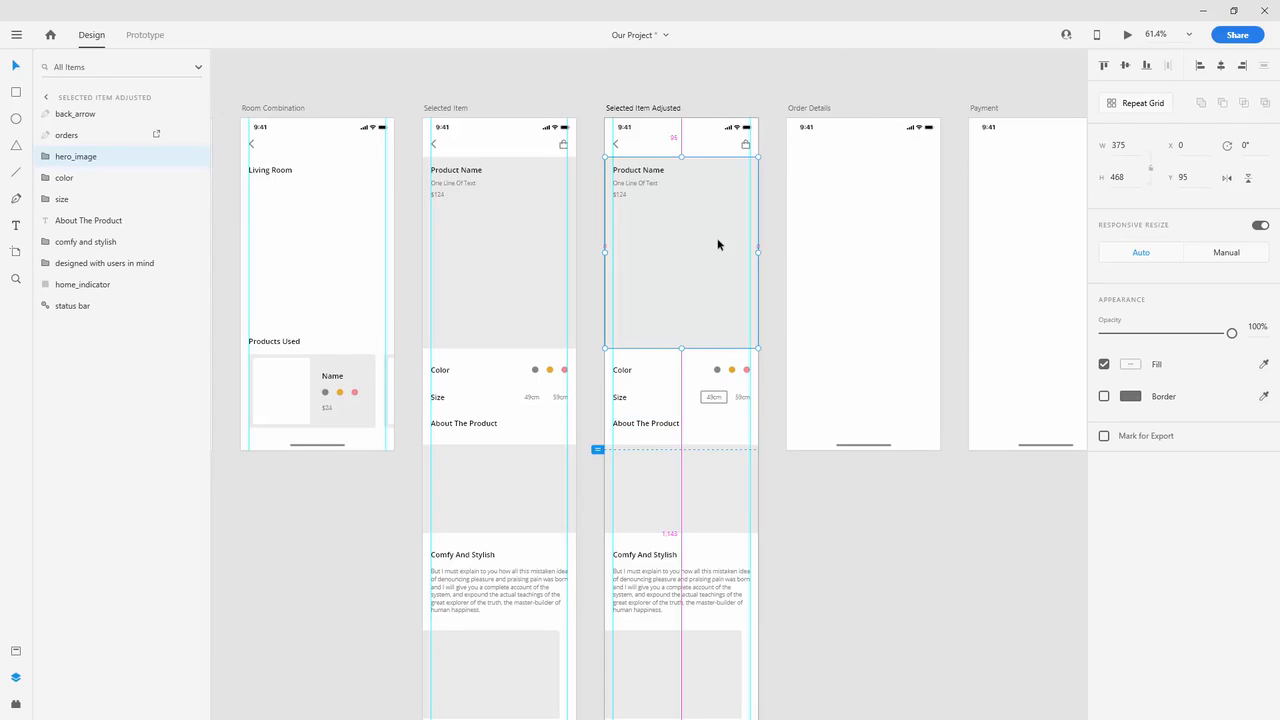
pyautogui.scroll(2, 691, 220)
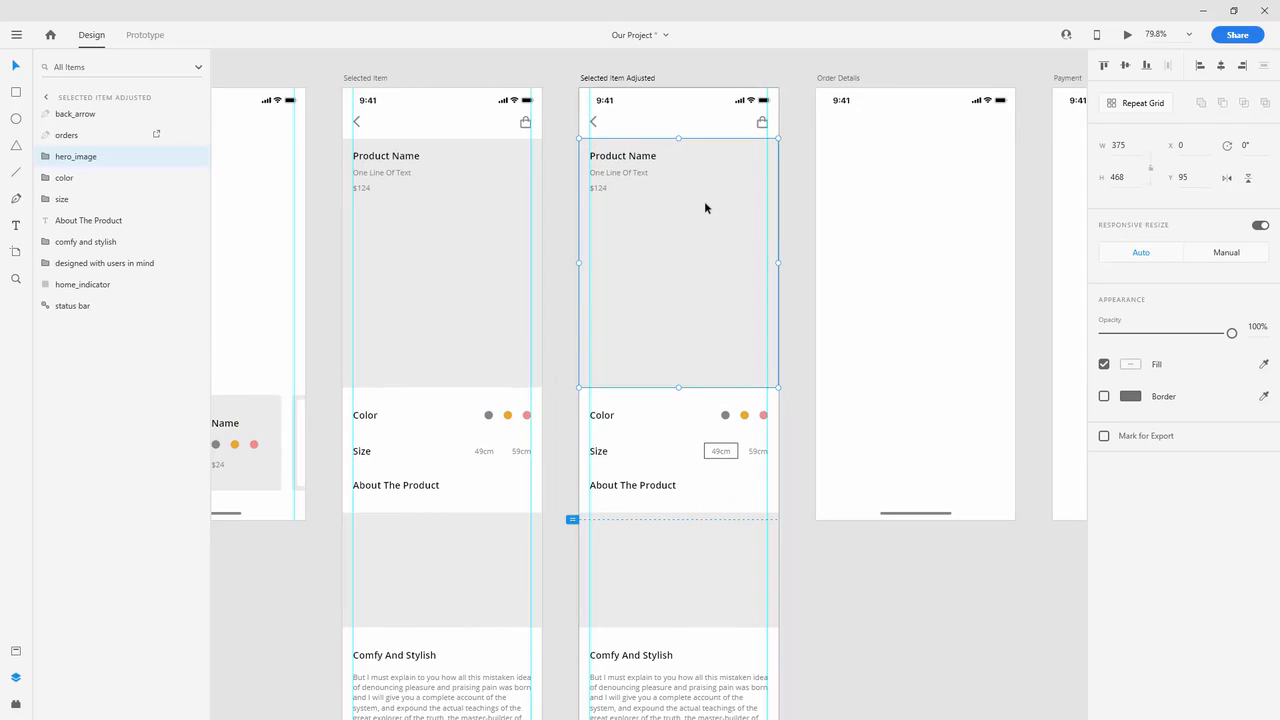
pyautogui.click(1118, 178)
pyautogui.write('435')
pyautogui.press('Escape')
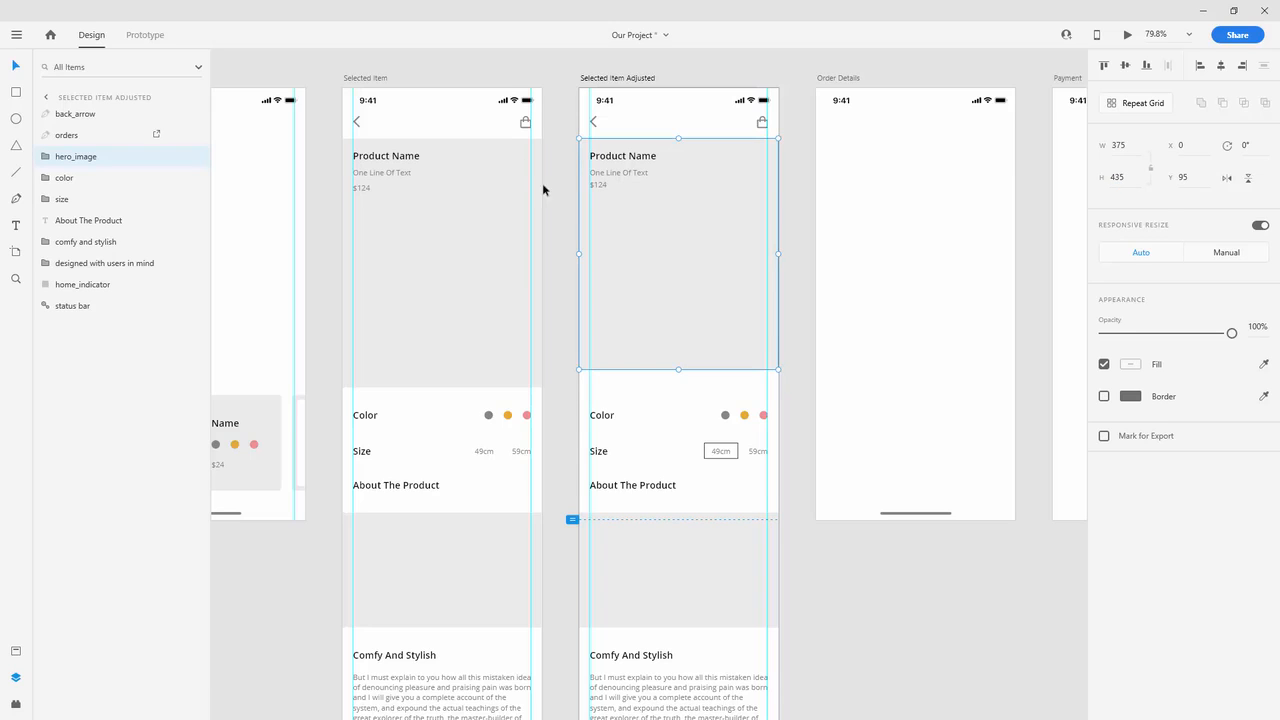
# Step: Set the height of hero_image_bg inside the hero_image group to 435 and collapse the group in the layer list
pyautogui.click(45, 157)
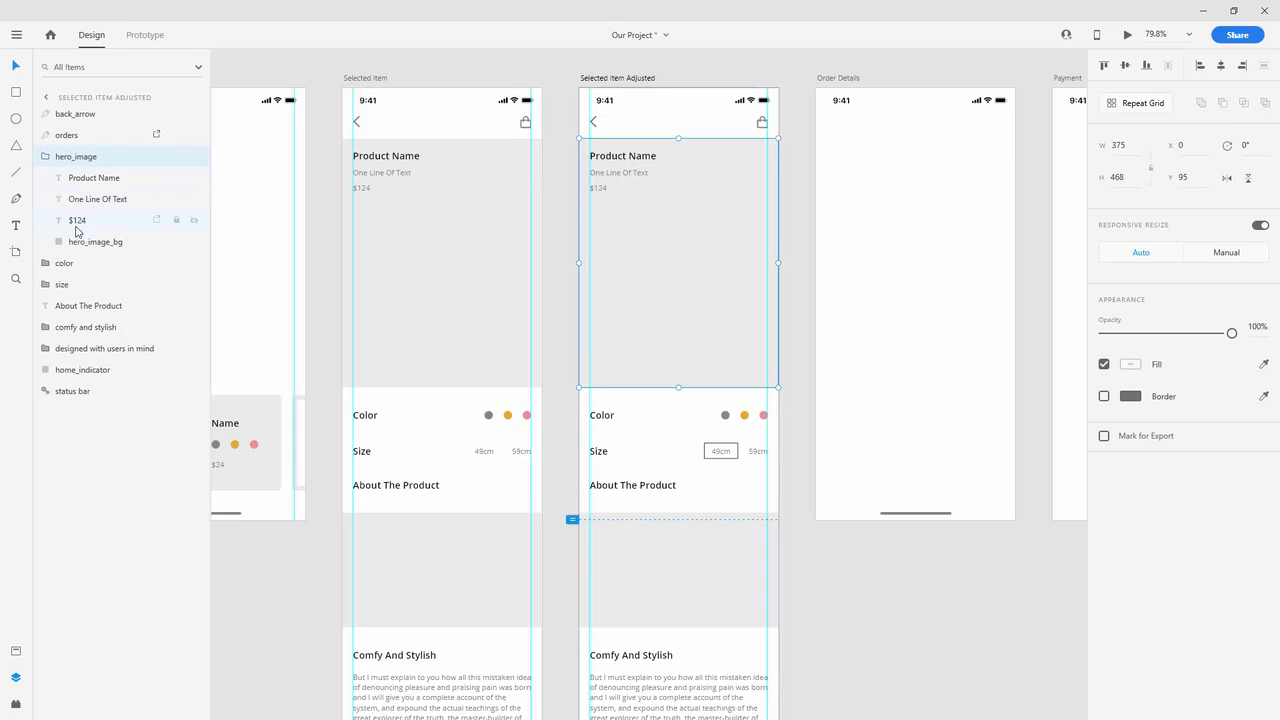
pyautogui.click(94, 242)
pyautogui.click(1117, 178)
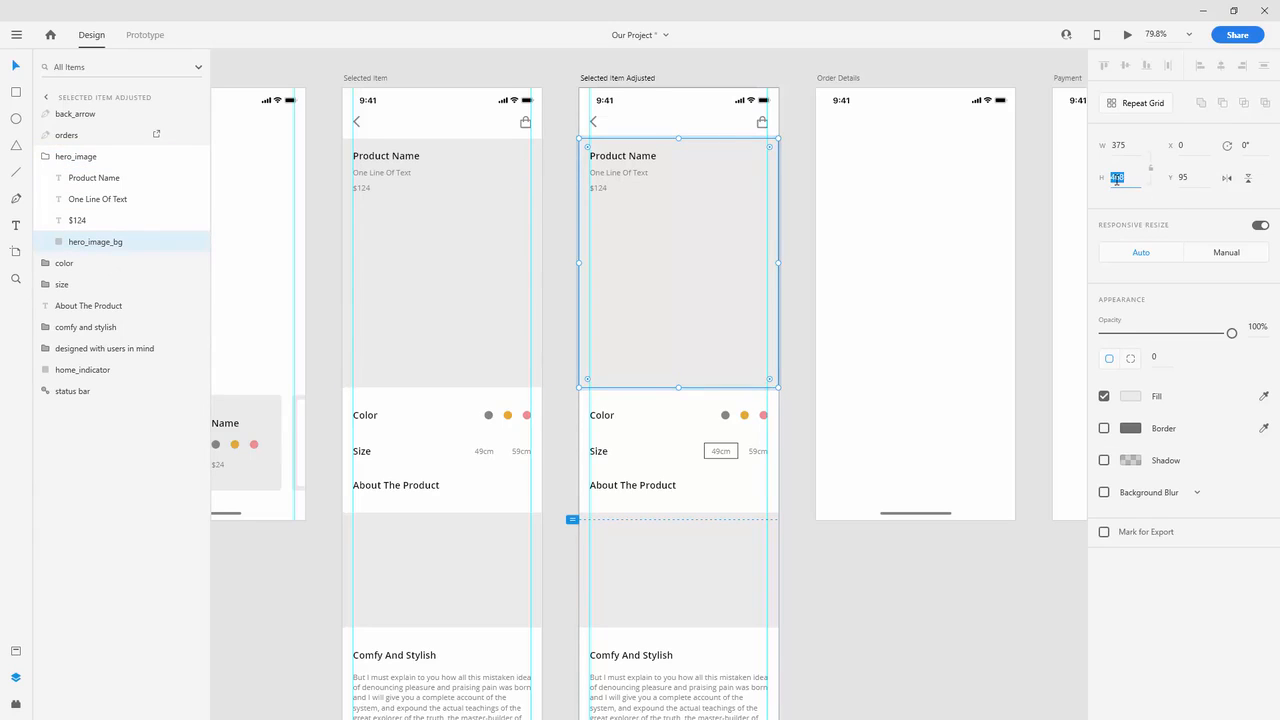
pyautogui.write('435')
pyautogui.press('Return')
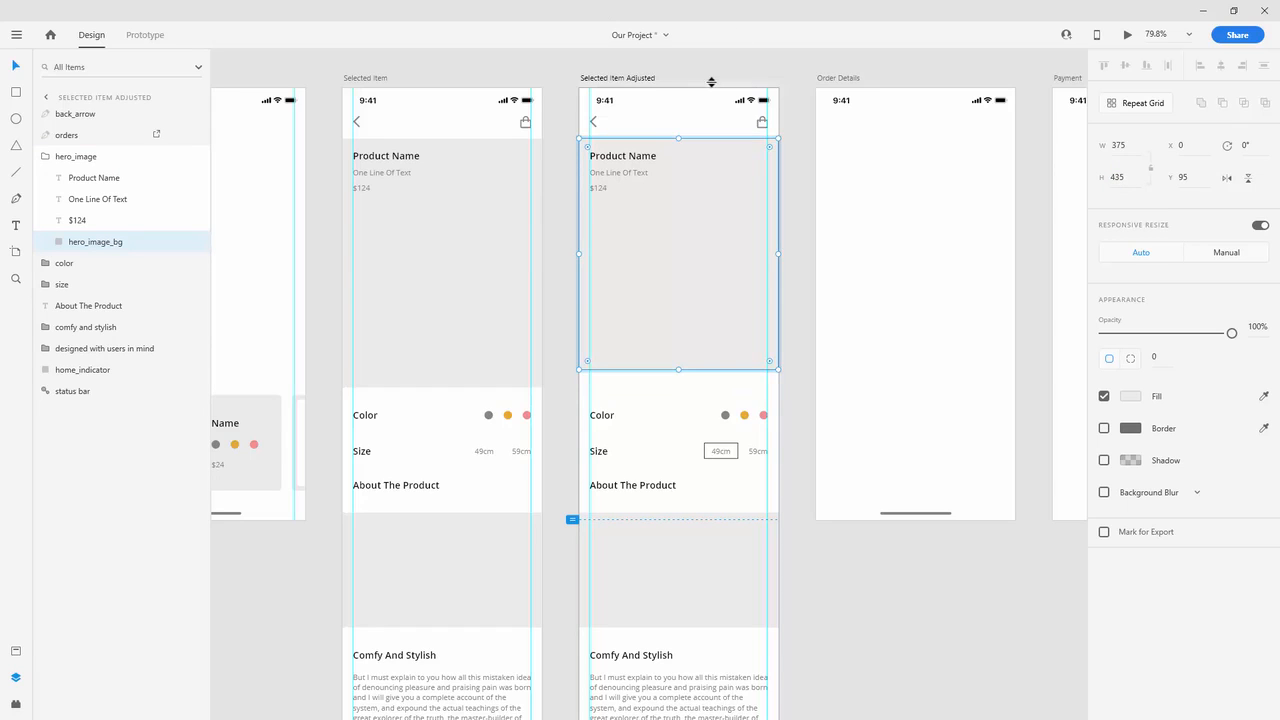
pyautogui.click(45, 156)
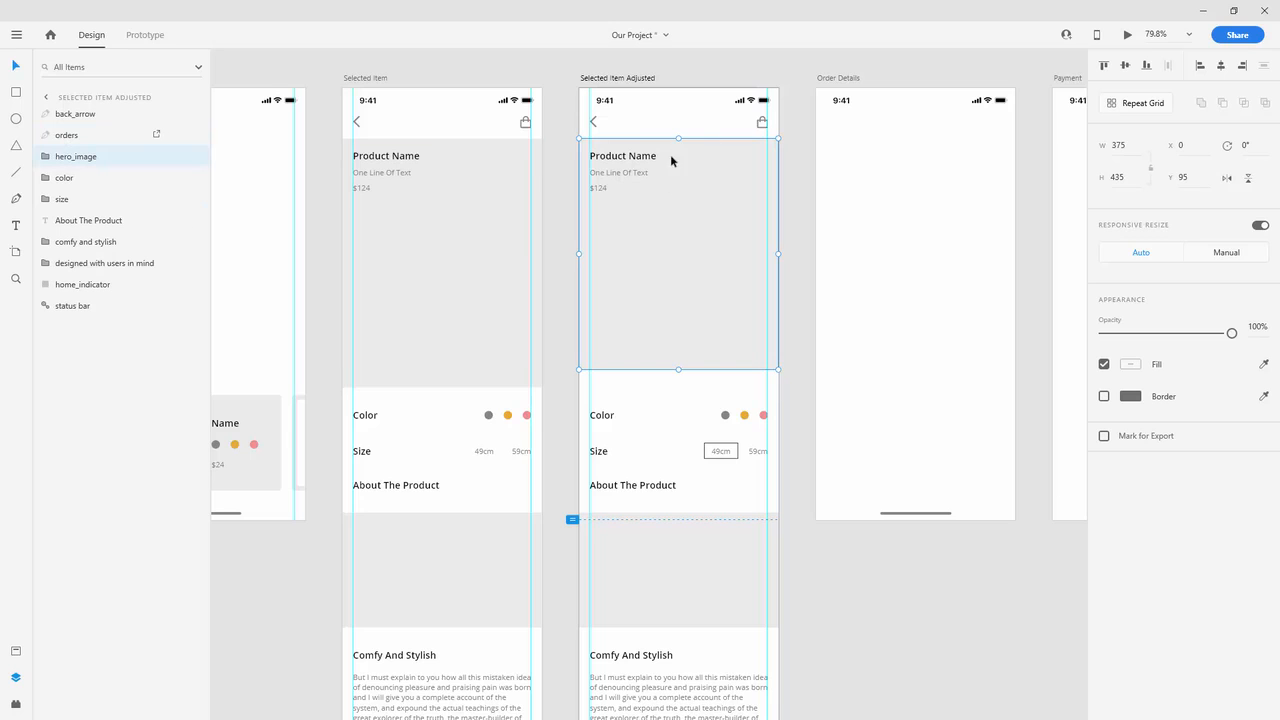
# Step: Duplicate the yellow color2 circle in the Selected Item Adjusted color group and enlarge the copy from its centre to 20 × 20
pyautogui.scroll(10, 740, 440)
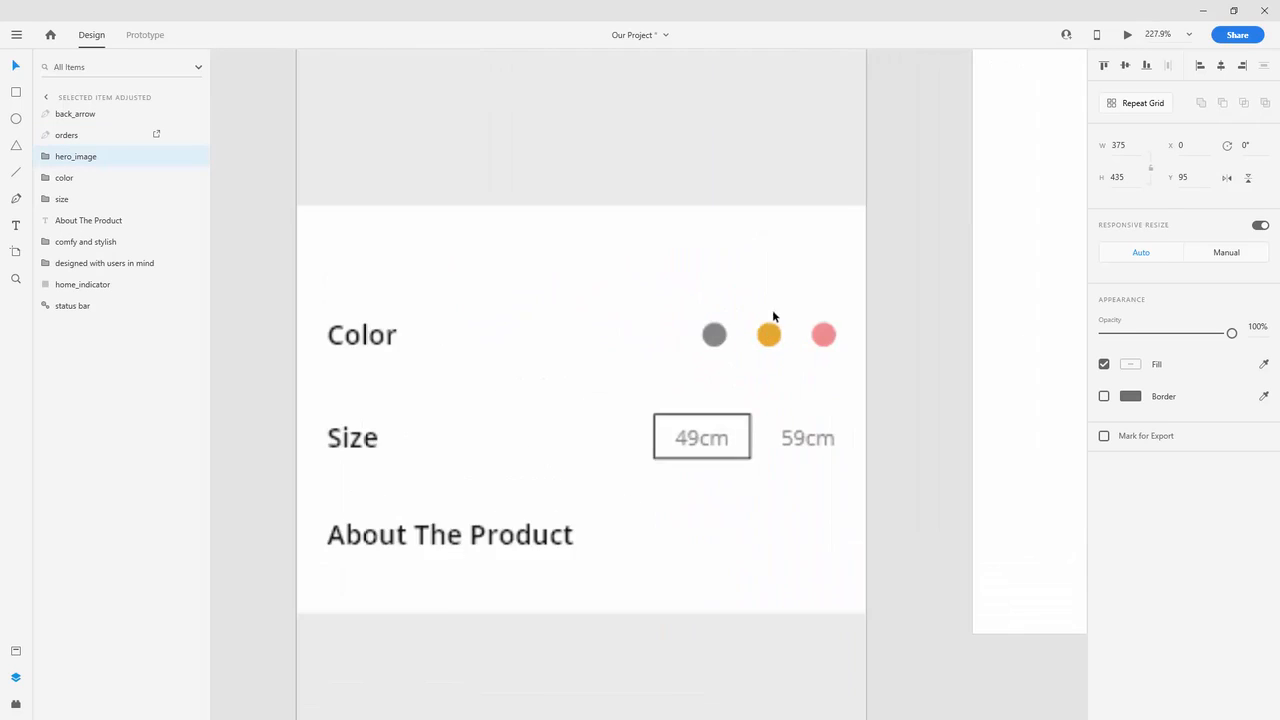
pyautogui.scroll(2, 796, 390)
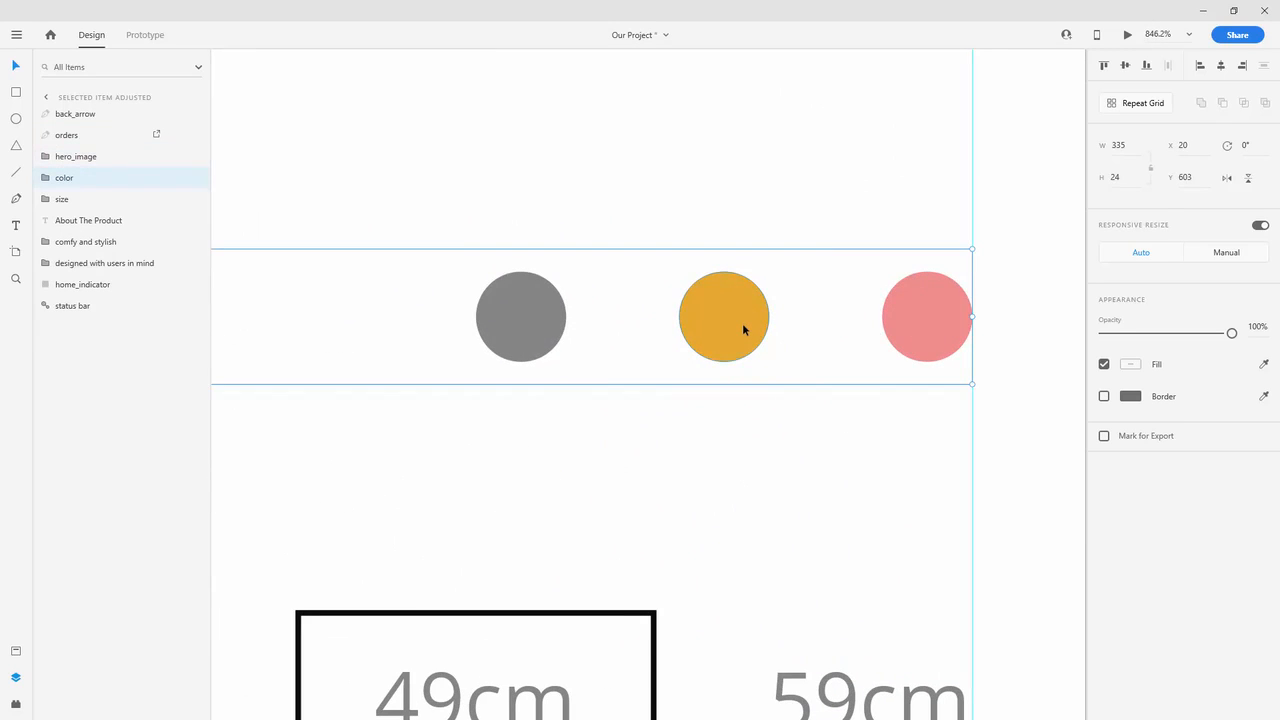
pyautogui.doubleClick(742, 323)
pyautogui.hotkey('ctrl', 'd')
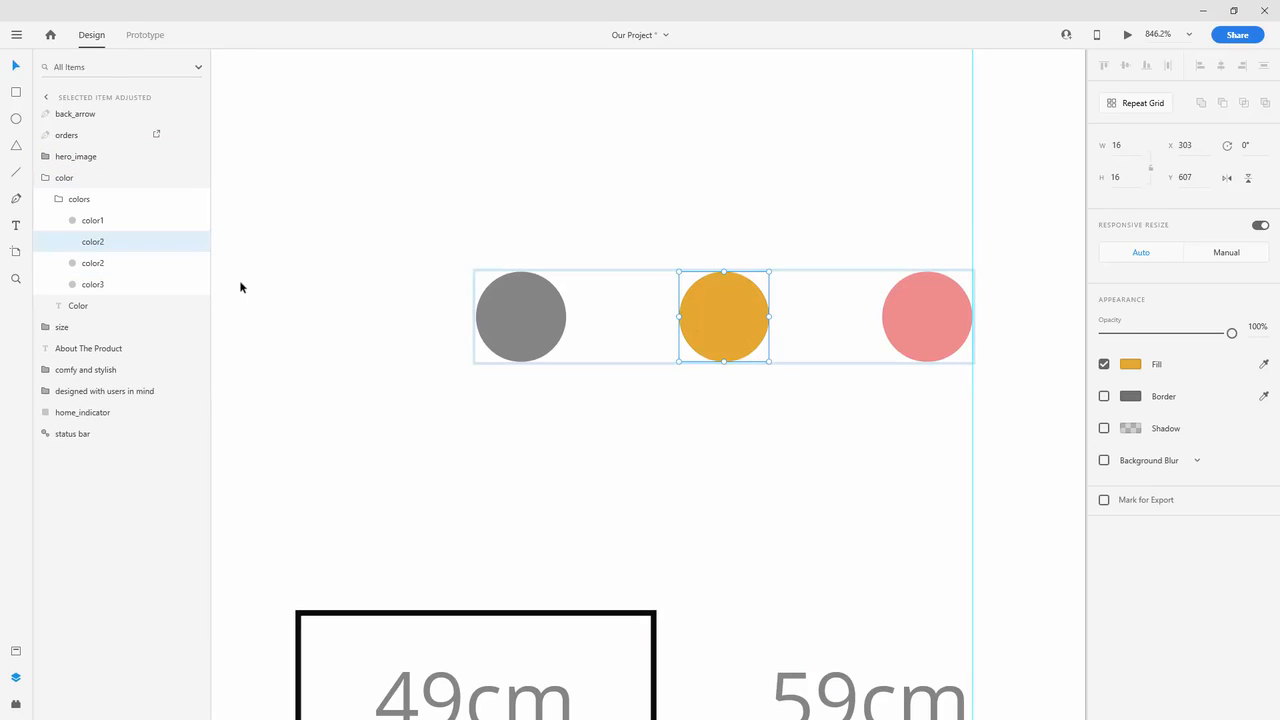
pyautogui.scroll(2, 785, 308)
pyautogui.scroll(4, 785, 308)
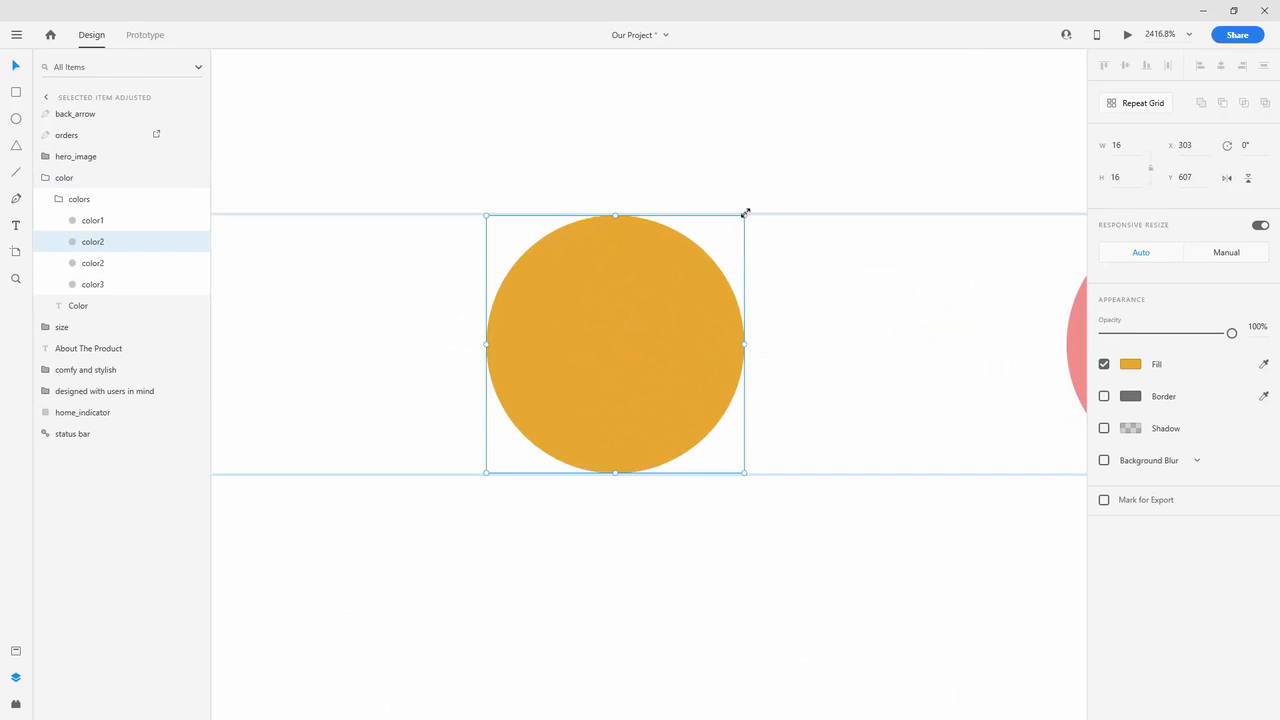
pyautogui.moveTo(745, 214); pyautogui.dragTo(781, 182)
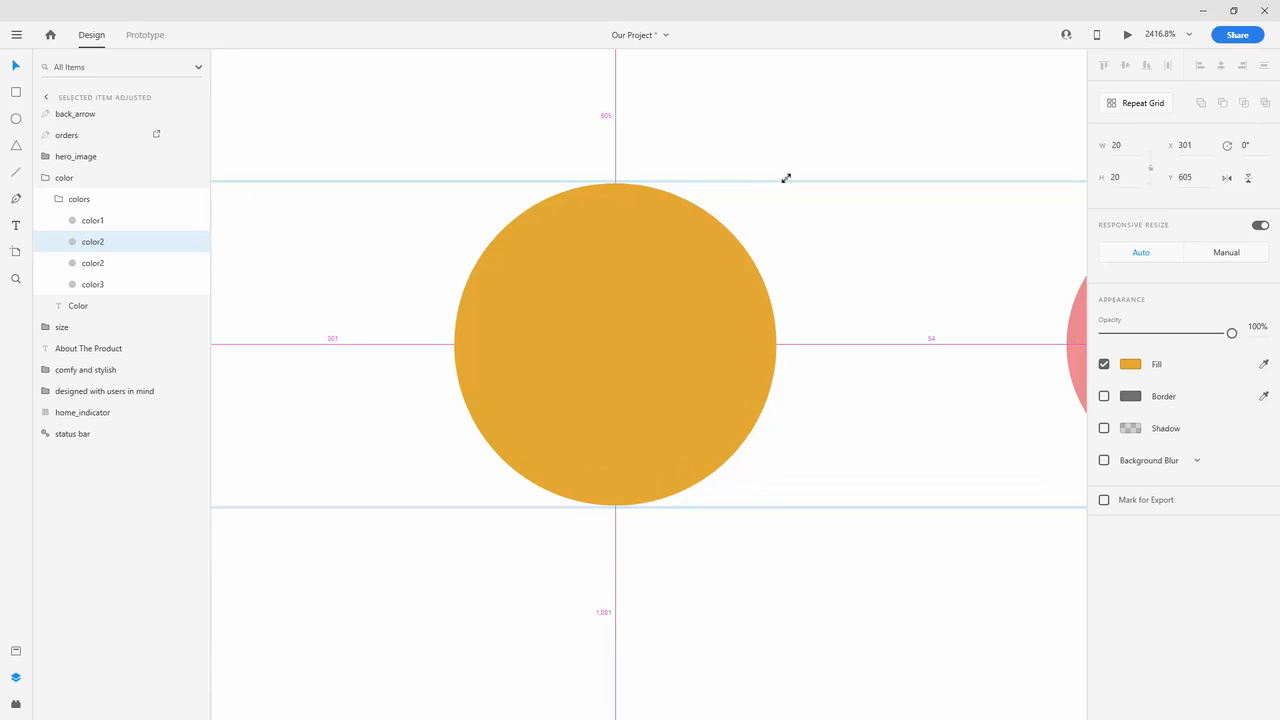
pyautogui.moveTo(786, 178); pyautogui.dragTo(786, 178)
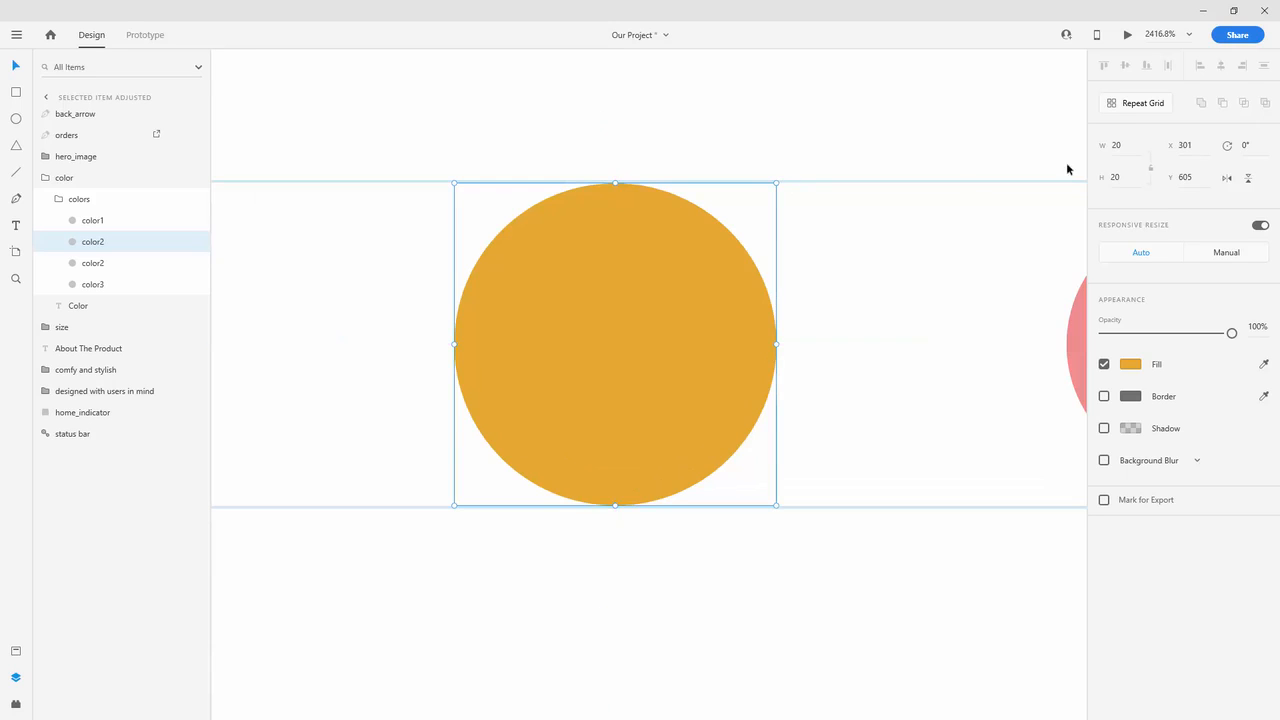
# Step: Turn the color2 copy into an outline ring with a border and no fill, and enlarge it from its centre to 26 × 26
pyautogui.click(1104, 396)
pyautogui.click(1104, 364)
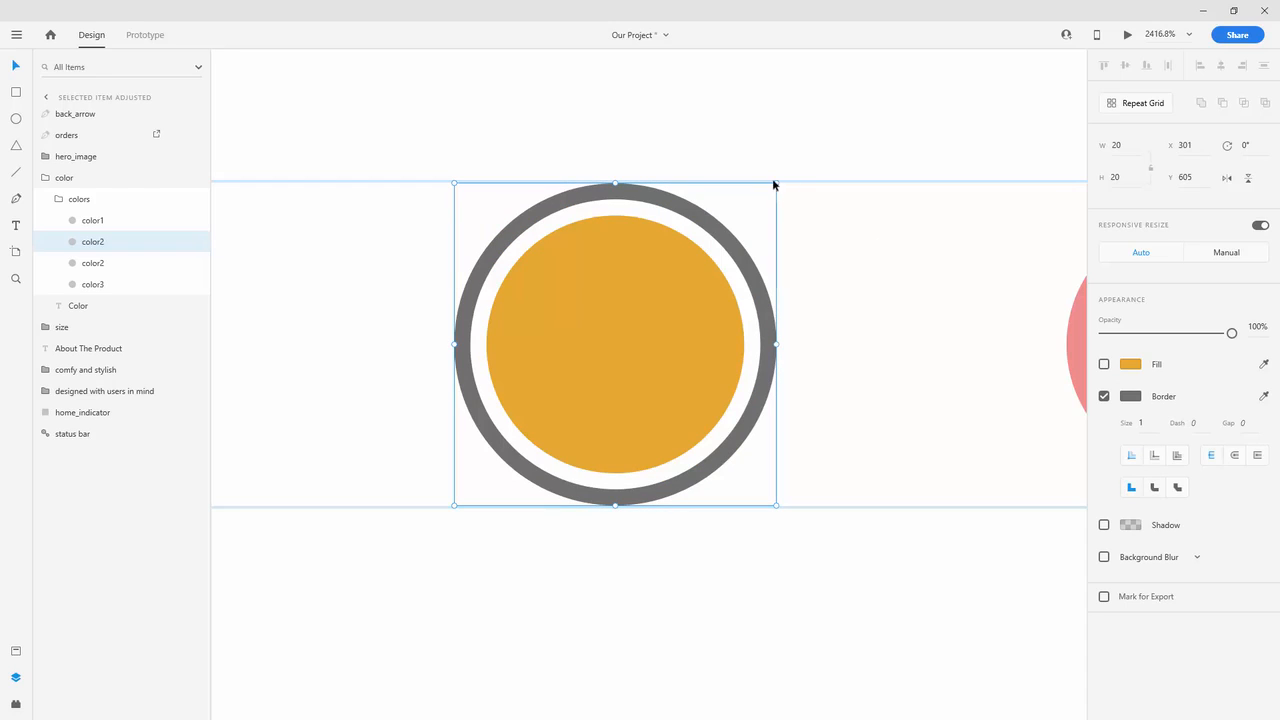
pyautogui.moveTo(776, 183); pyautogui.dragTo(830, 137)
# Step: Move the color and size groups up together to Y 570, 40 below the hero image
pyautogui.scroll(-5, 826, 169)
pyautogui.scroll(-4, 826, 172)
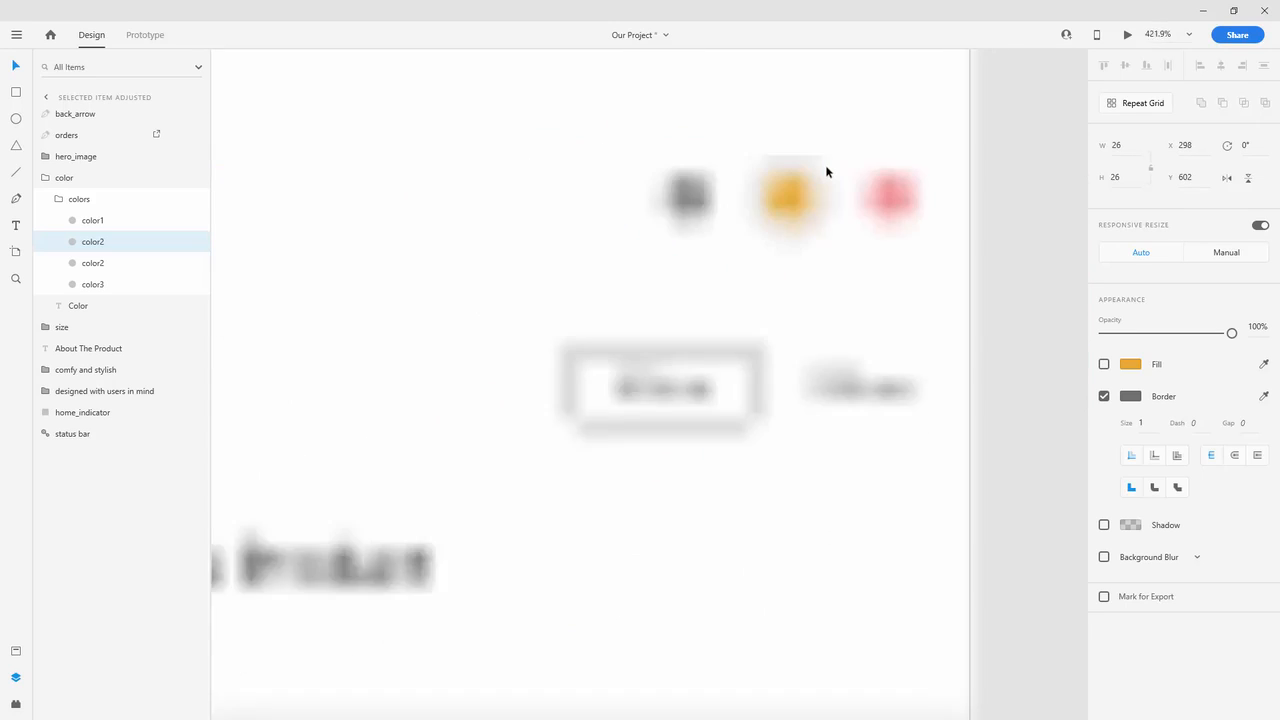
pyautogui.scroll(-1, 746, 273)
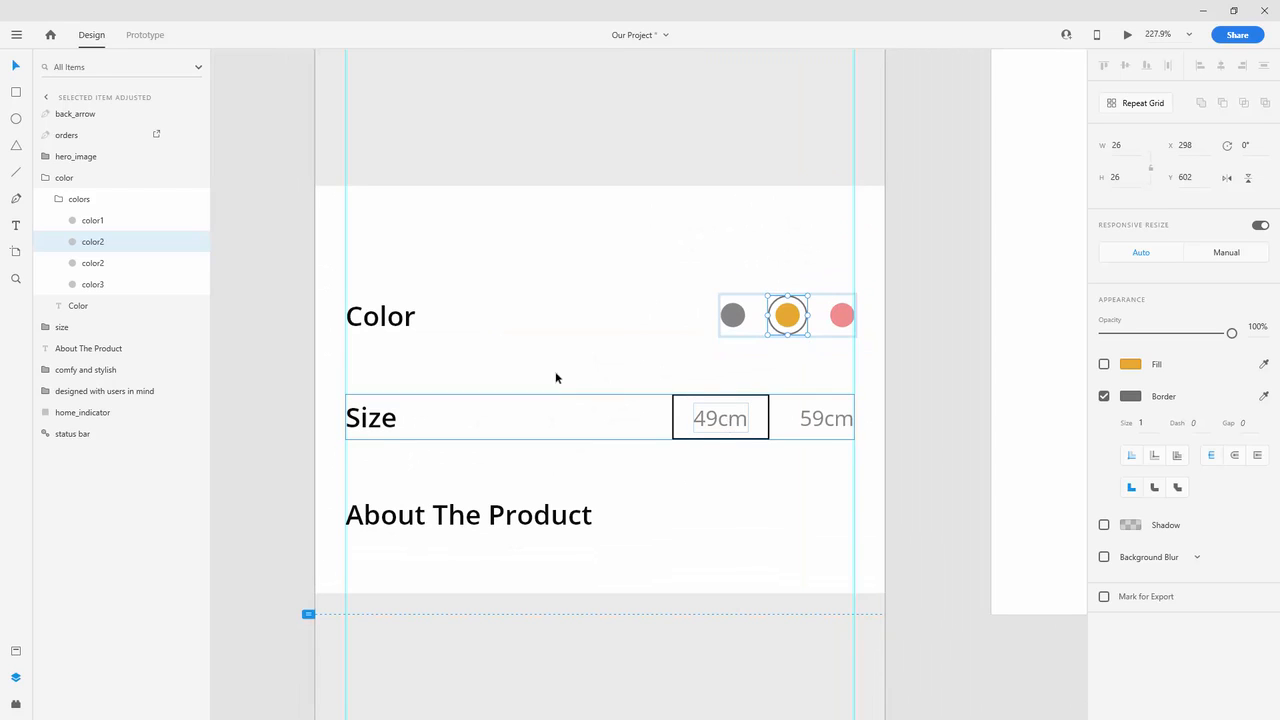
pyautogui.click(403, 317)
pyautogui.keyDown('shift'); pyautogui.click(394, 428); pyautogui.keyUp('shift')
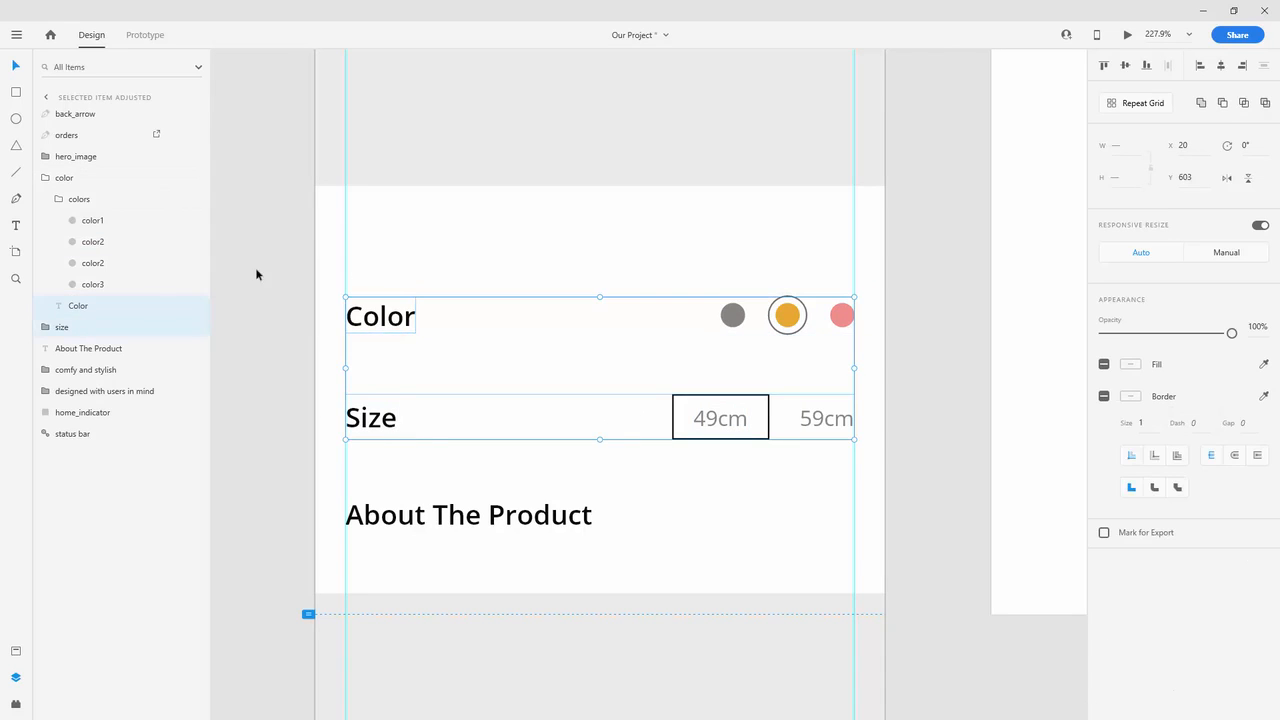
pyautogui.click(49, 185)
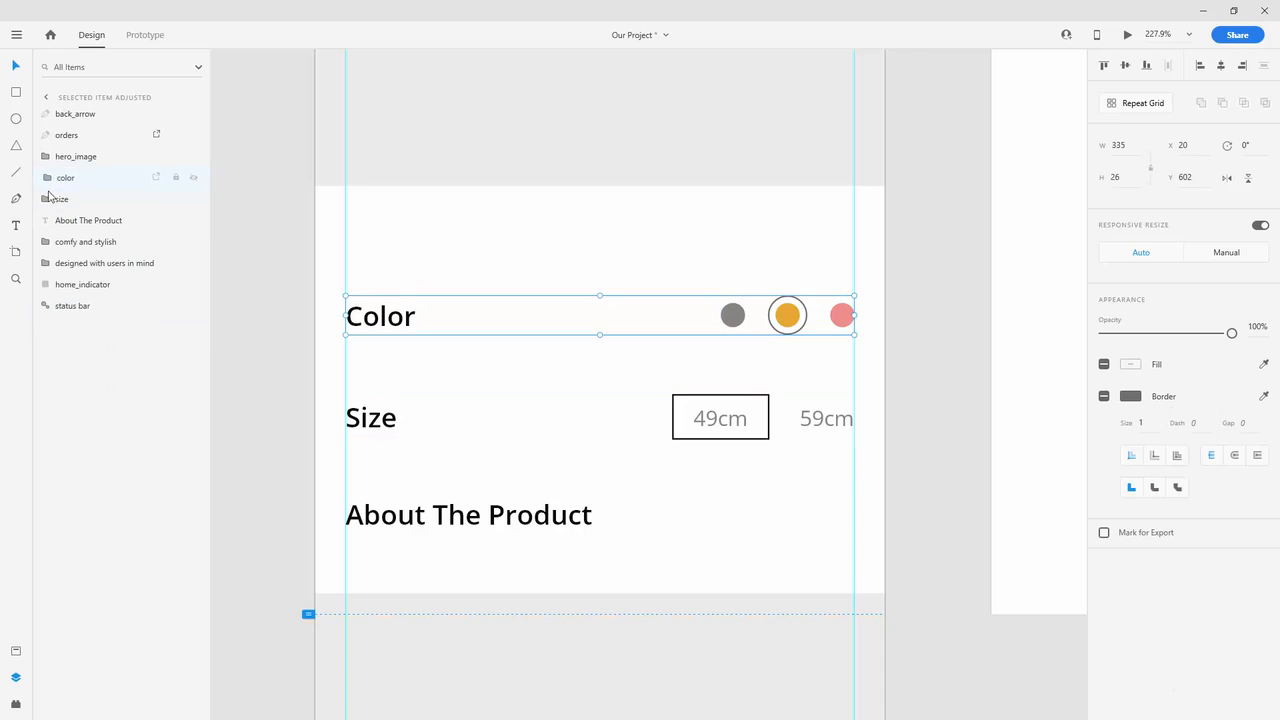
pyautogui.keyDown('shift'); pyautogui.click(56, 199); pyautogui.keyUp('shift')
pyautogui.moveTo(420, 320); pyautogui.dragTo(423, 211)
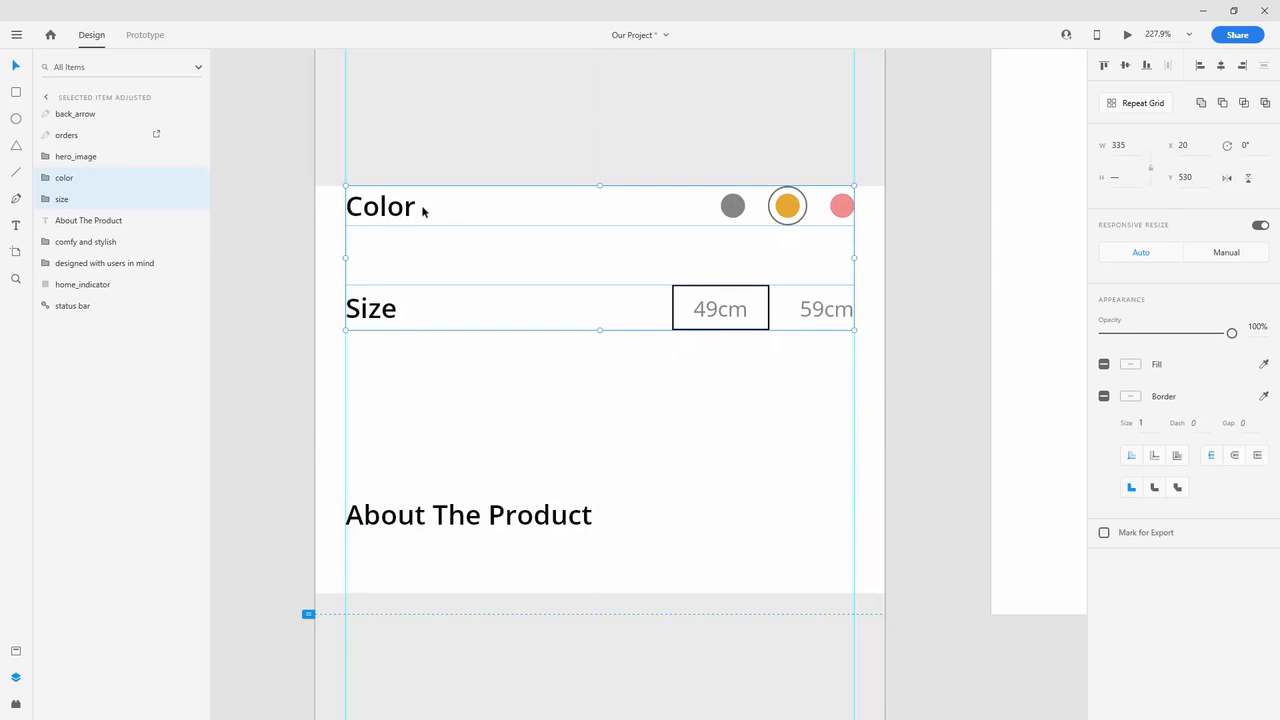
pyautogui.hotkey('shift', 'Down')
pyautogui.hotkey('shift', 'Down')
pyautogui.hotkey('shift', 'Down')
pyautogui.hotkey('shift', 'Down')
# Step: Copy the Apply Selection button group from the Search Filters artboard onto the Selected Item Adjusted artboard
pyautogui.scroll(-10, 654, 295)
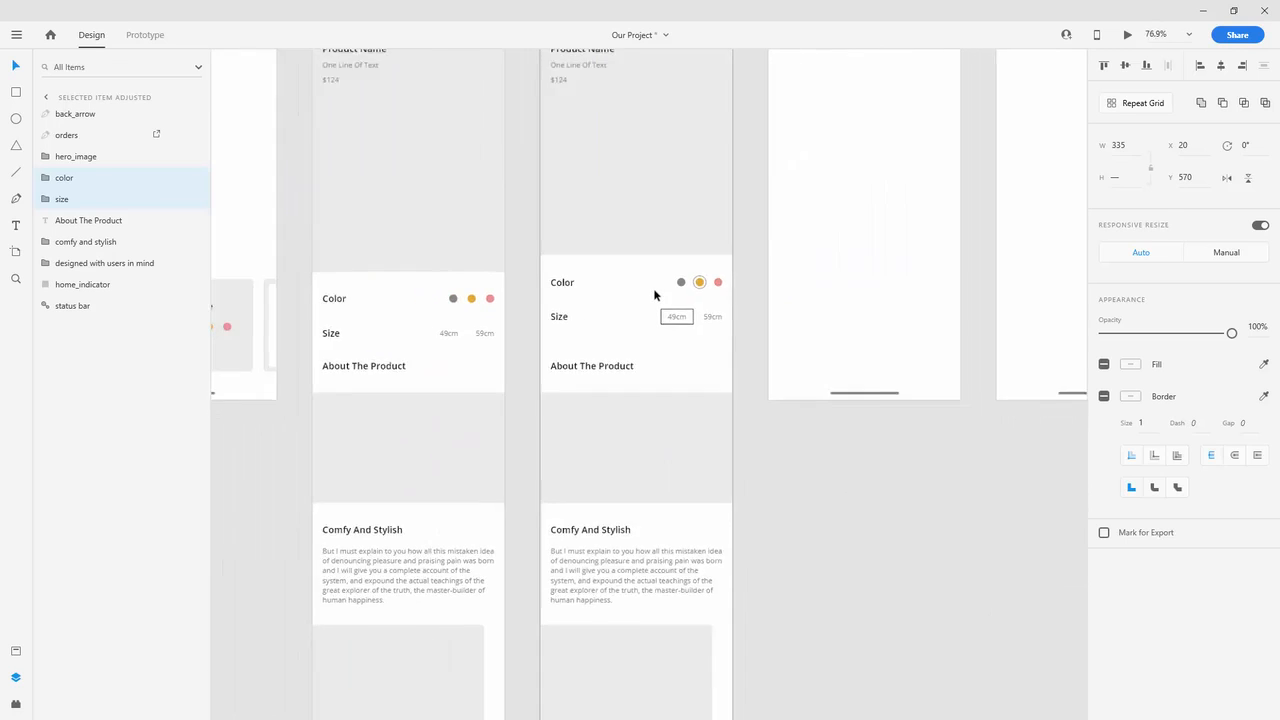
pyautogui.click(270, 336)
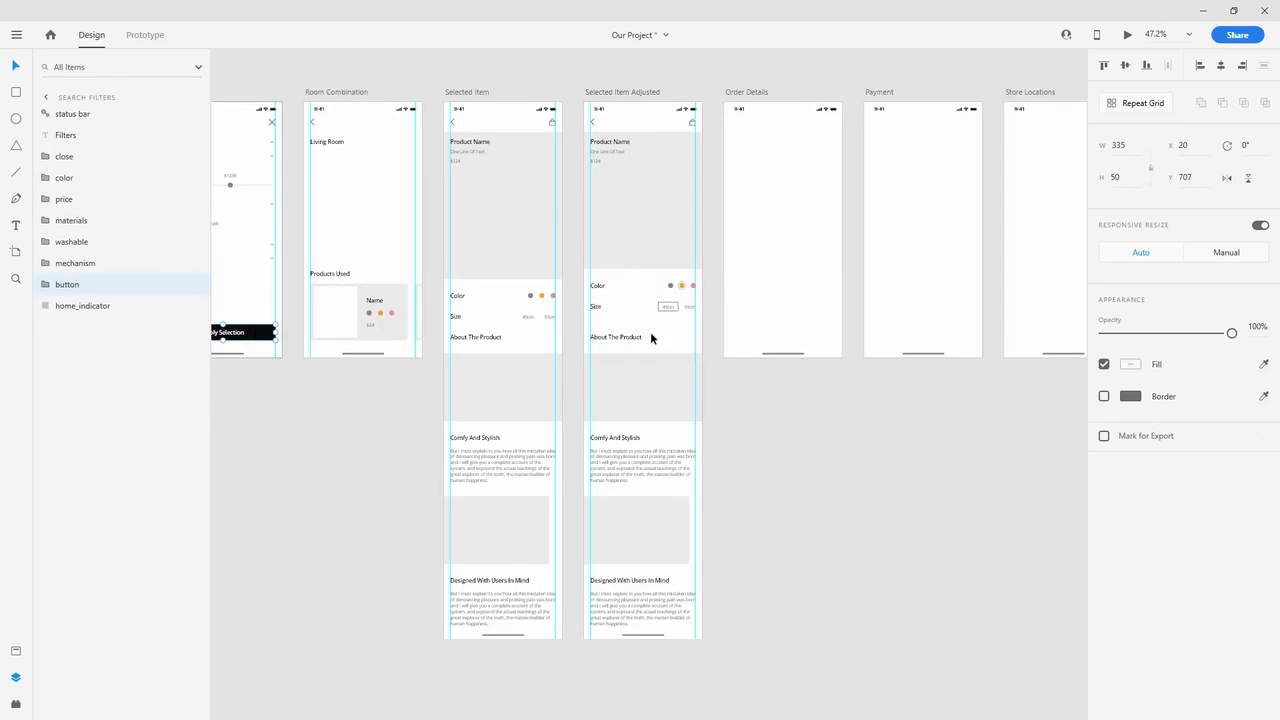
pyautogui.scroll(6, 651, 337)
pyautogui.click(608, 363)
pyautogui.hotkey('ctrl', 'v')
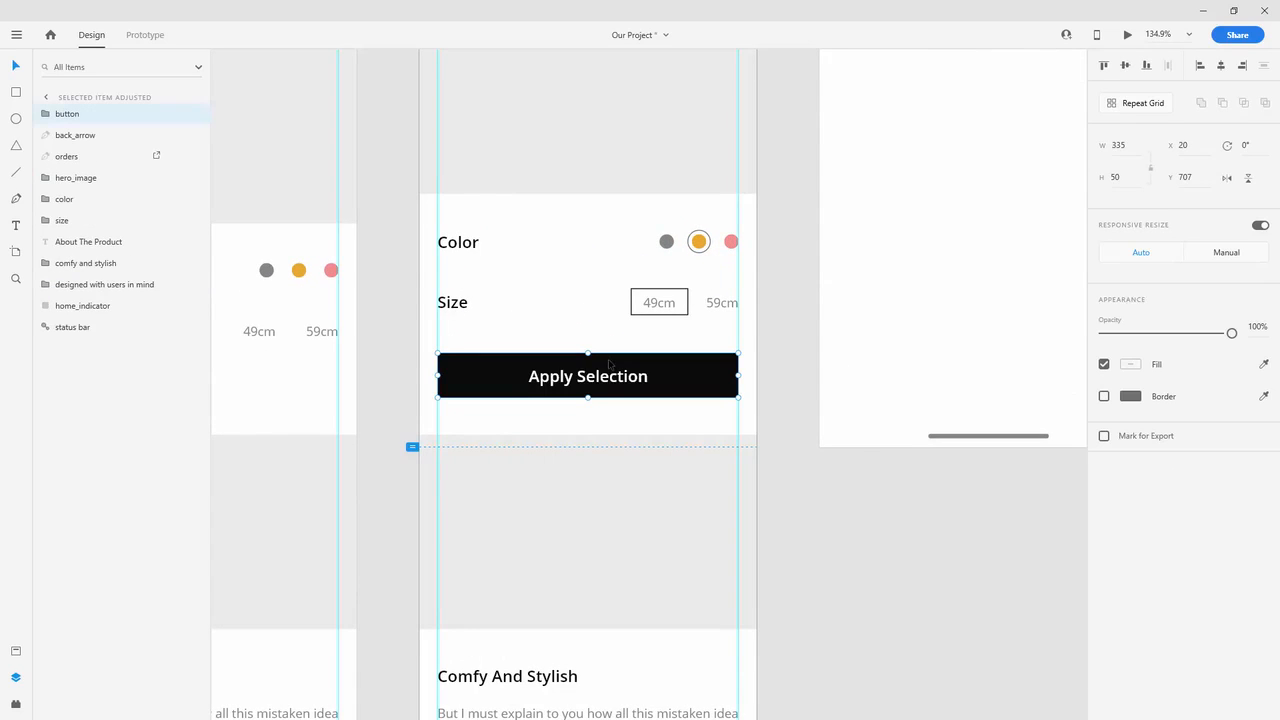
# Step: Position the Apply Selection button at Y 705, 40 below the size group
pyautogui.scroll(3, 607, 360)
pyautogui.moveTo(690, 356); pyautogui.dragTo(693, 322)
pyautogui.hotkey('shift', 'Down')
pyautogui.hotkey('shift', 'Down')
pyautogui.hotkey('shift', 'Down')
pyautogui.hotkey('shift', 'Down')
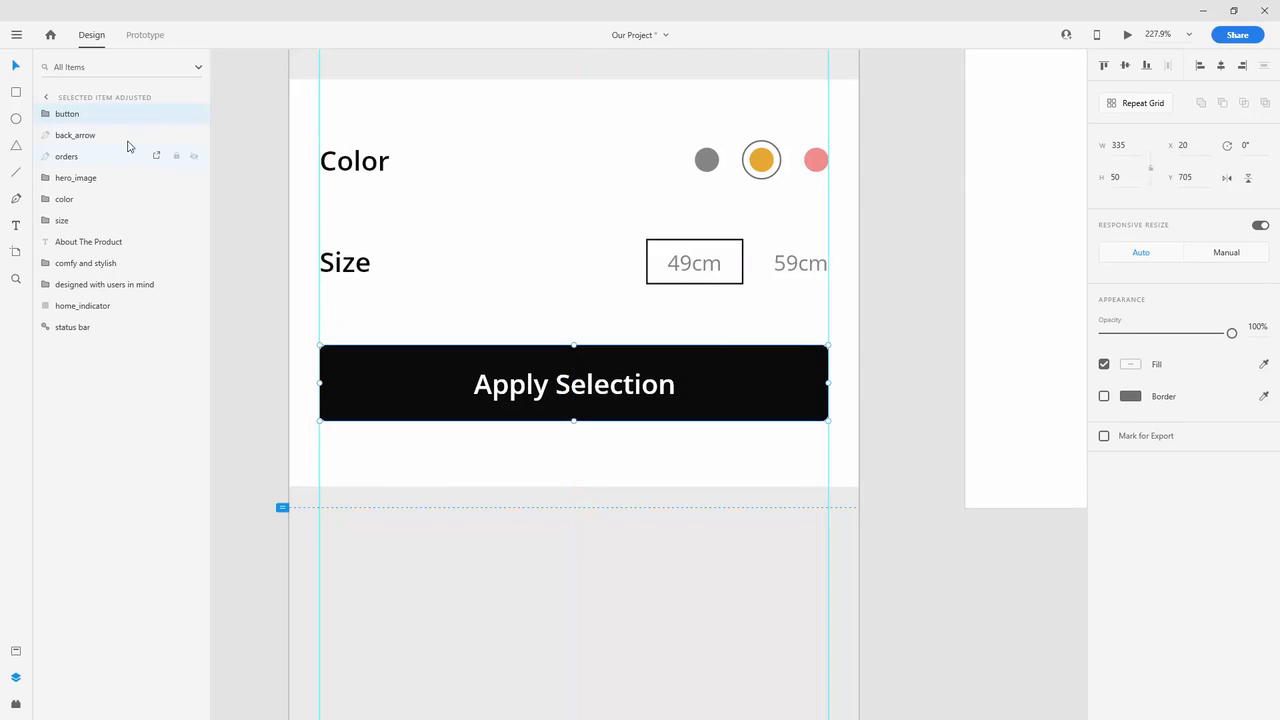
# Step: Reorder the button group directly below size in the layer list and hide the About The Product text
pyautogui.moveTo(111, 114); pyautogui.dragTo(118, 239)
pyautogui.click(195, 244)
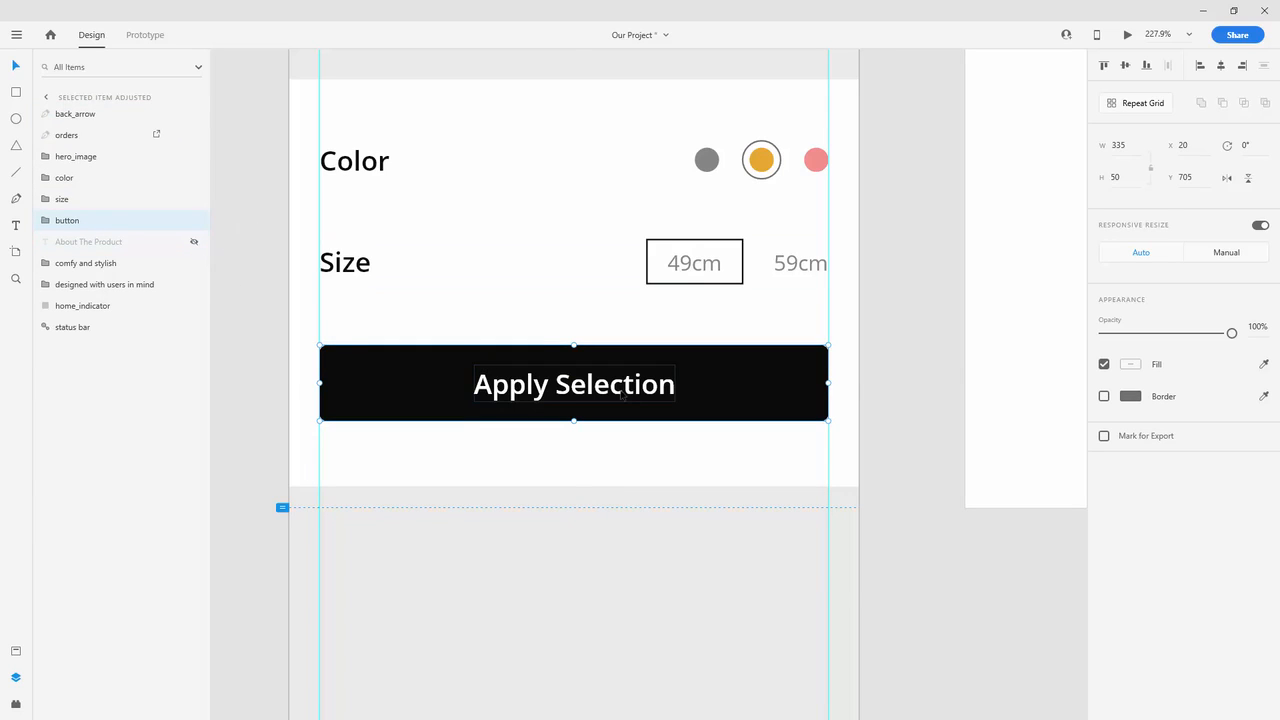
# Step: Try the Apply Selection button lower at Y 745 and bring it back to Y 705
pyautogui.scroll(-3, 619, 389)
pyautogui.click(579, 377)
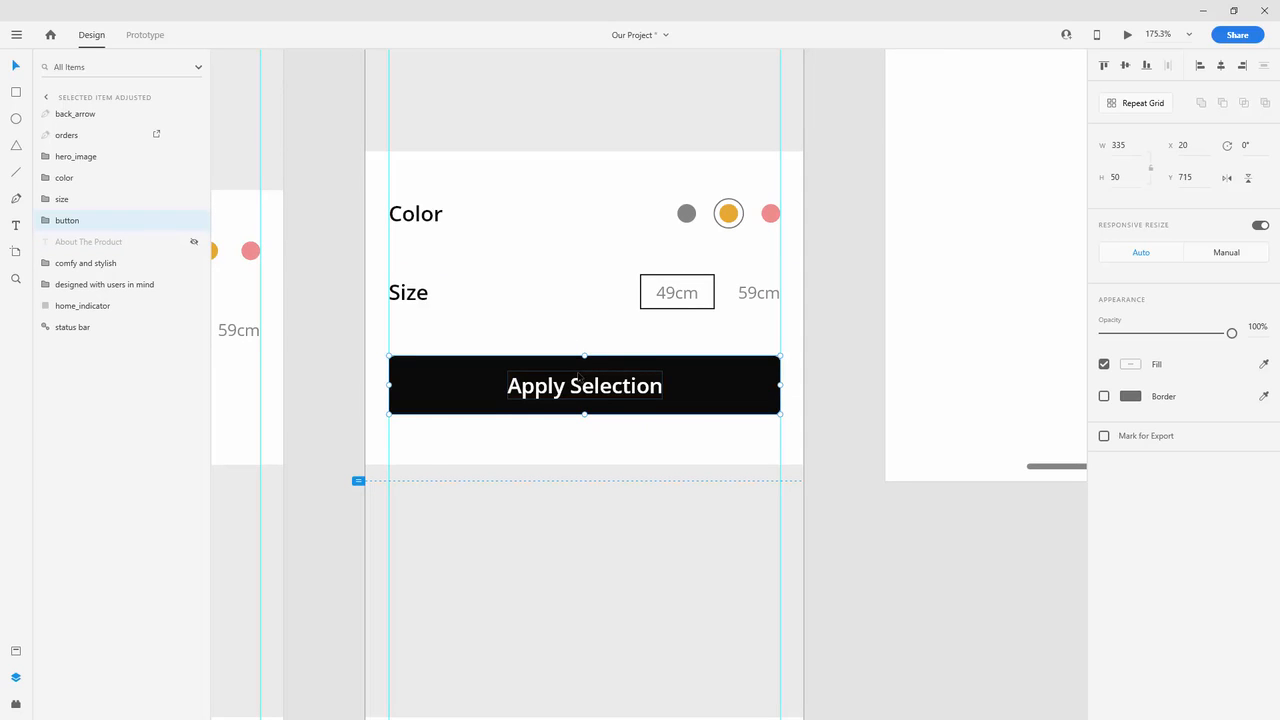
pyautogui.hotkey('shift', 'Down')
pyautogui.hotkey('shift', 'Down')
pyautogui.hotkey('shift', 'Down')
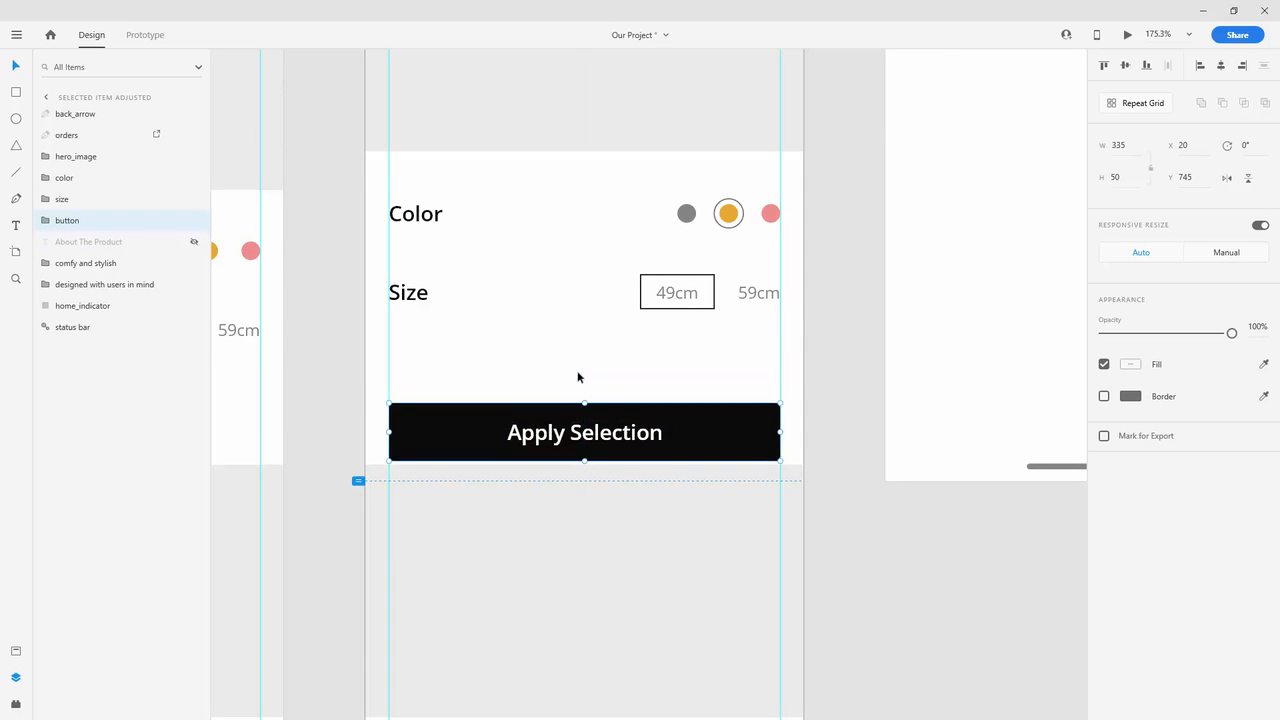
pyautogui.hotkey('shift', 'Up')
pyautogui.hotkey('shift', 'Up')
pyautogui.hotkey('shift', 'Up')
pyautogui.hotkey('shift', 'Up')
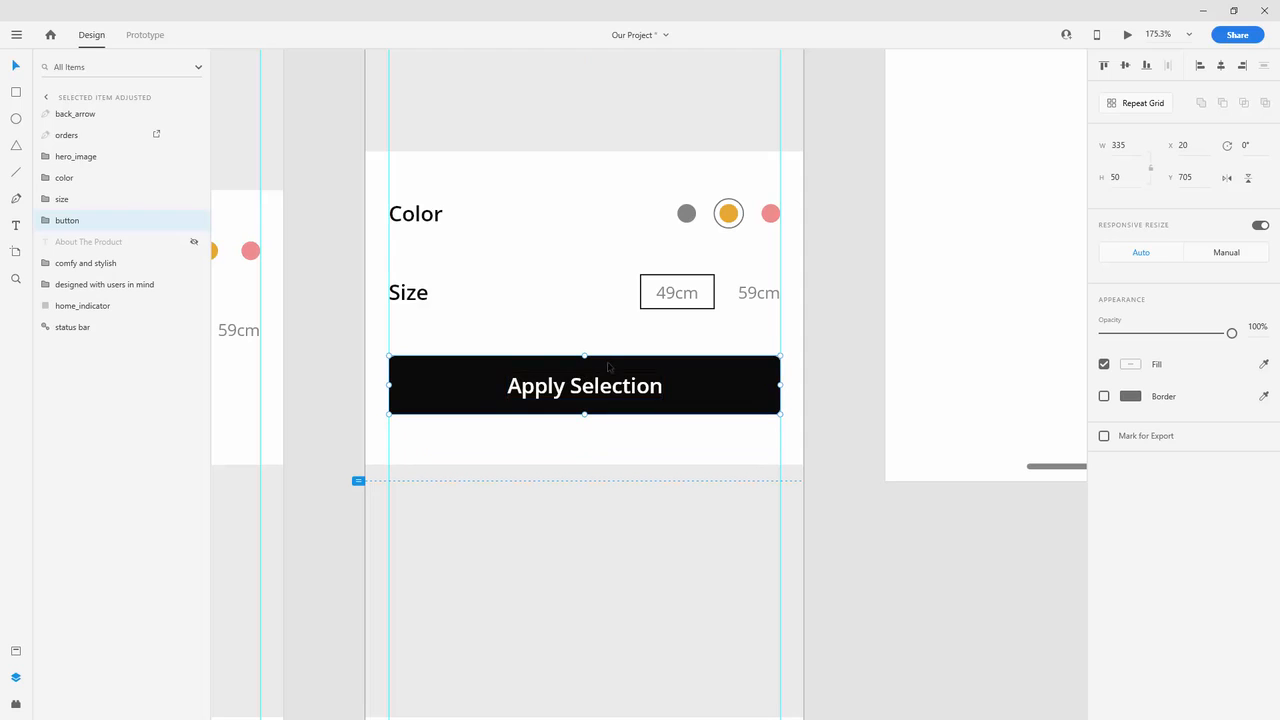
# Step: Compare the Selected Item and Selected Item Adjusted artboards down to the bottom and check the spacing around the Apply Selection button
pyautogui.scroll(-3, 611, 361)
pyautogui.scroll(-2, 611, 361)
pyautogui.scroll(-5, 612, 361)
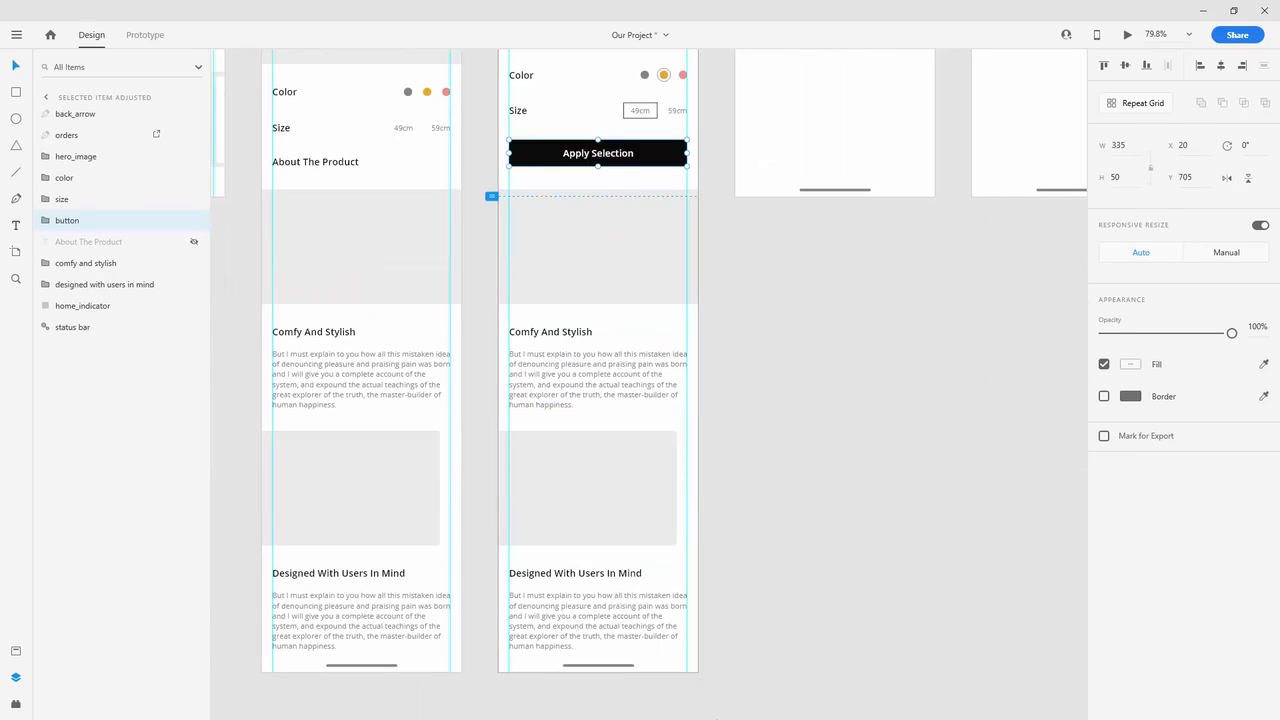
pyautogui.scroll(7, 655, 270)
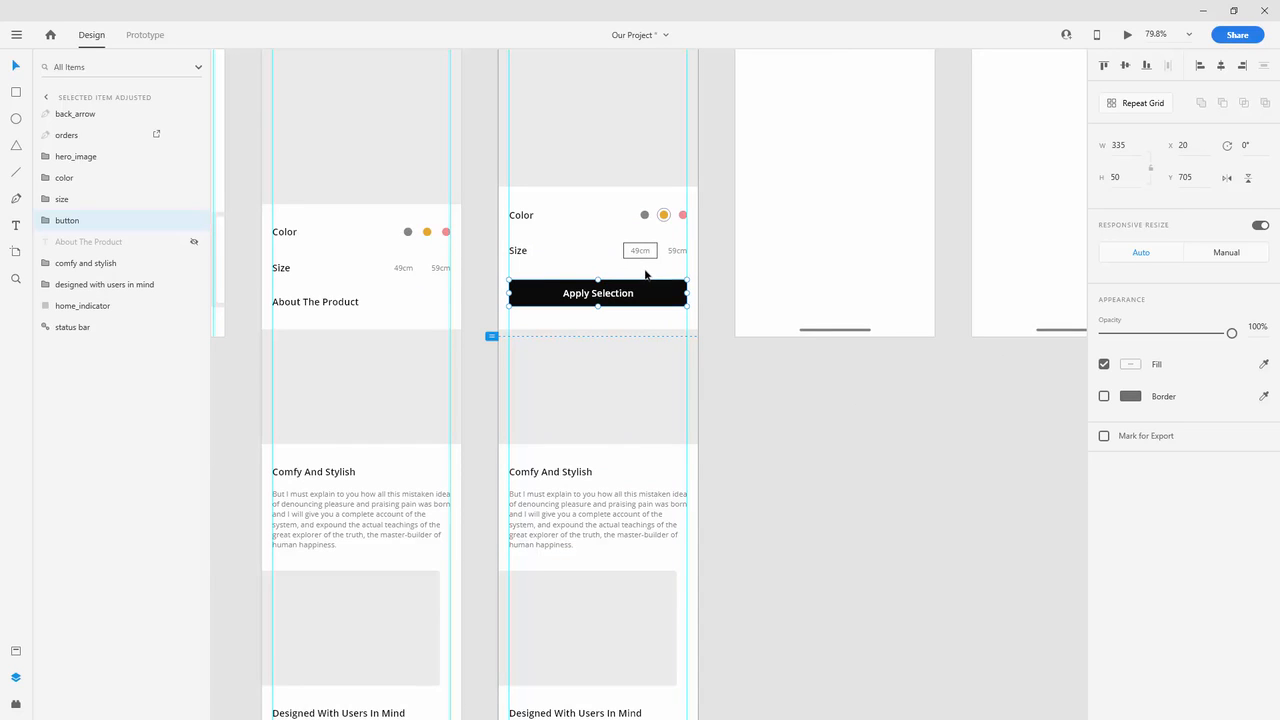
pyautogui.scroll(3, 645, 274)
pyautogui.scroll(2, 620, 337)
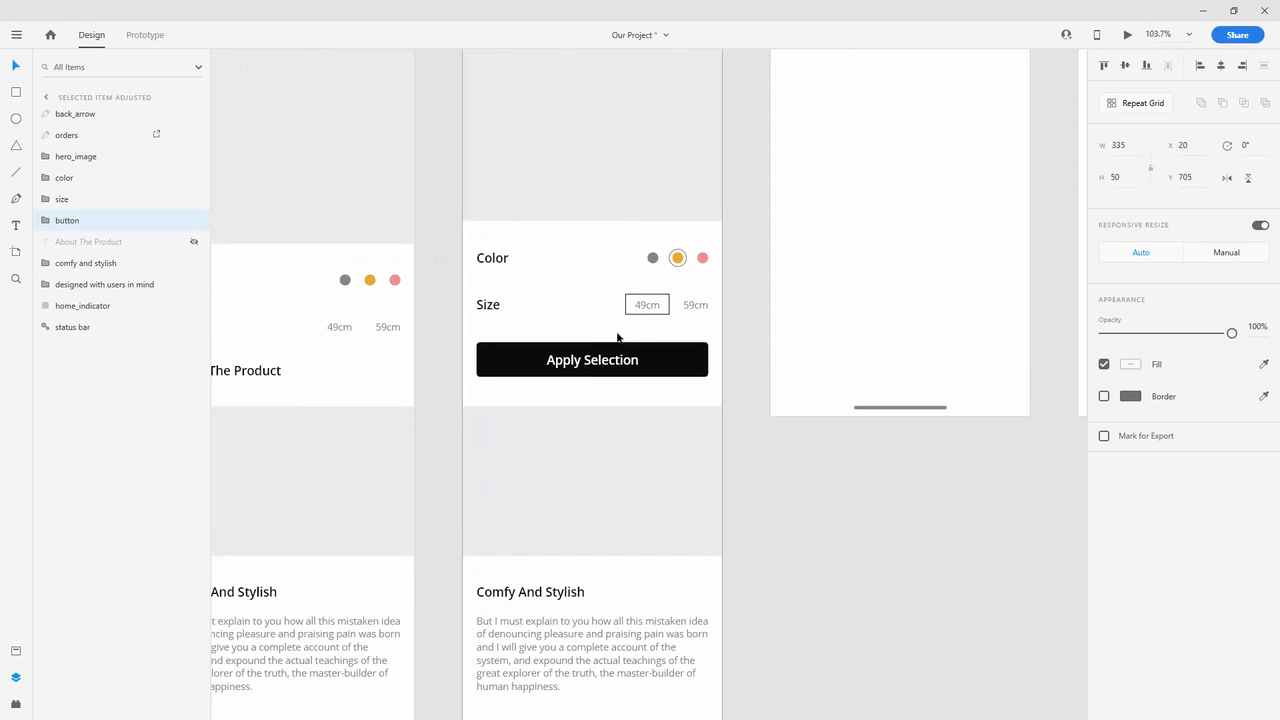
pyautogui.click(615, 352)
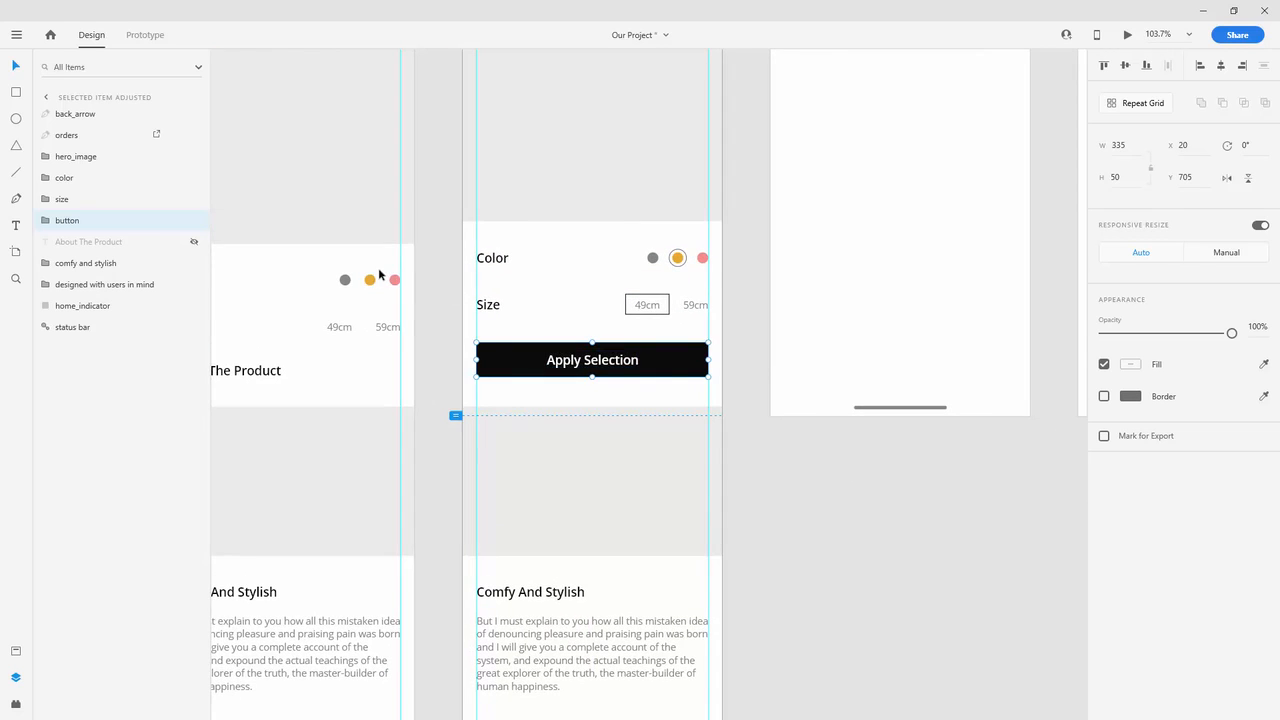
pyautogui.press('alt')
# Step: Rename the ring around the yellow swatch in the Selected Item Adjusted color group as selected_color and collapse the group
pyautogui.scroll(3, 375, 290)
pyautogui.scroll(4, 895, 233)
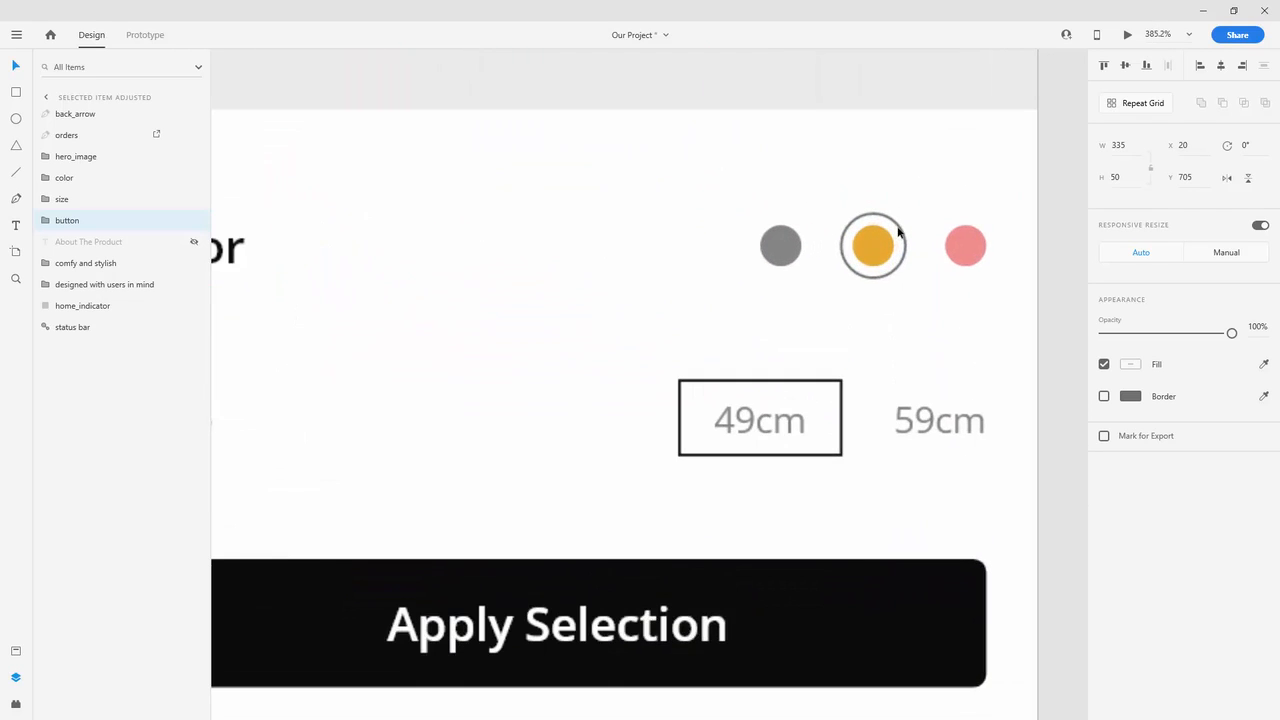
pyautogui.doubleClick(897, 232)
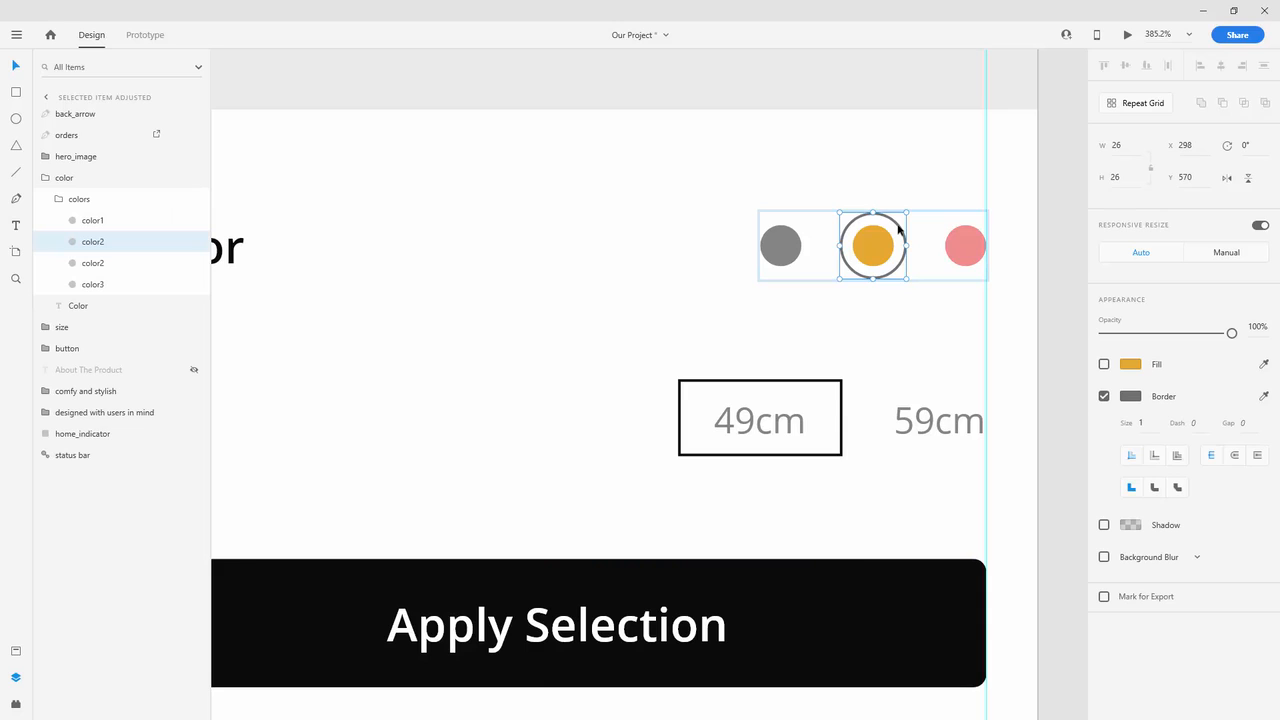
pyautogui.doubleClick(102, 241)
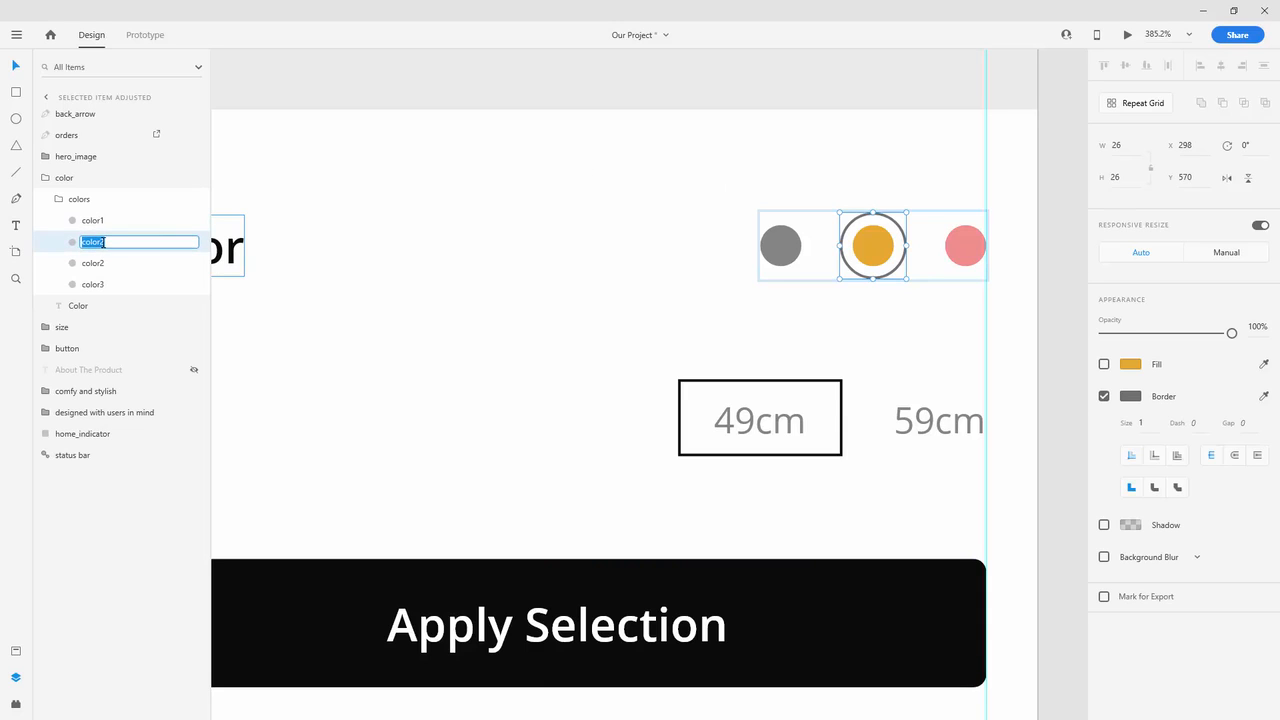
pyautogui.write('selected_')
pyautogui.press('Return')
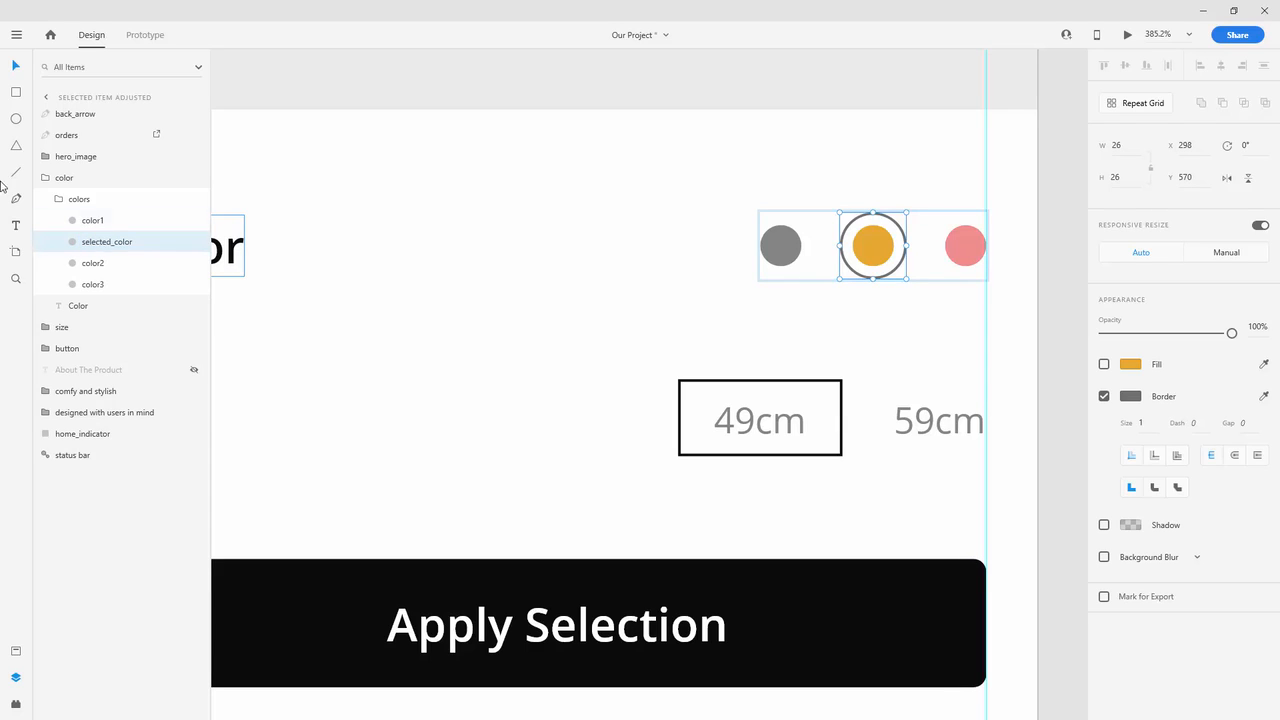
pyautogui.click(59, 200)
pyautogui.click(45, 179)
# Step: Paste the selected_color ring into the Selected Item artboard's colors group and center it around the yellow swatch at X 298, Y 602
pyautogui.scroll(-5, 612, 362)
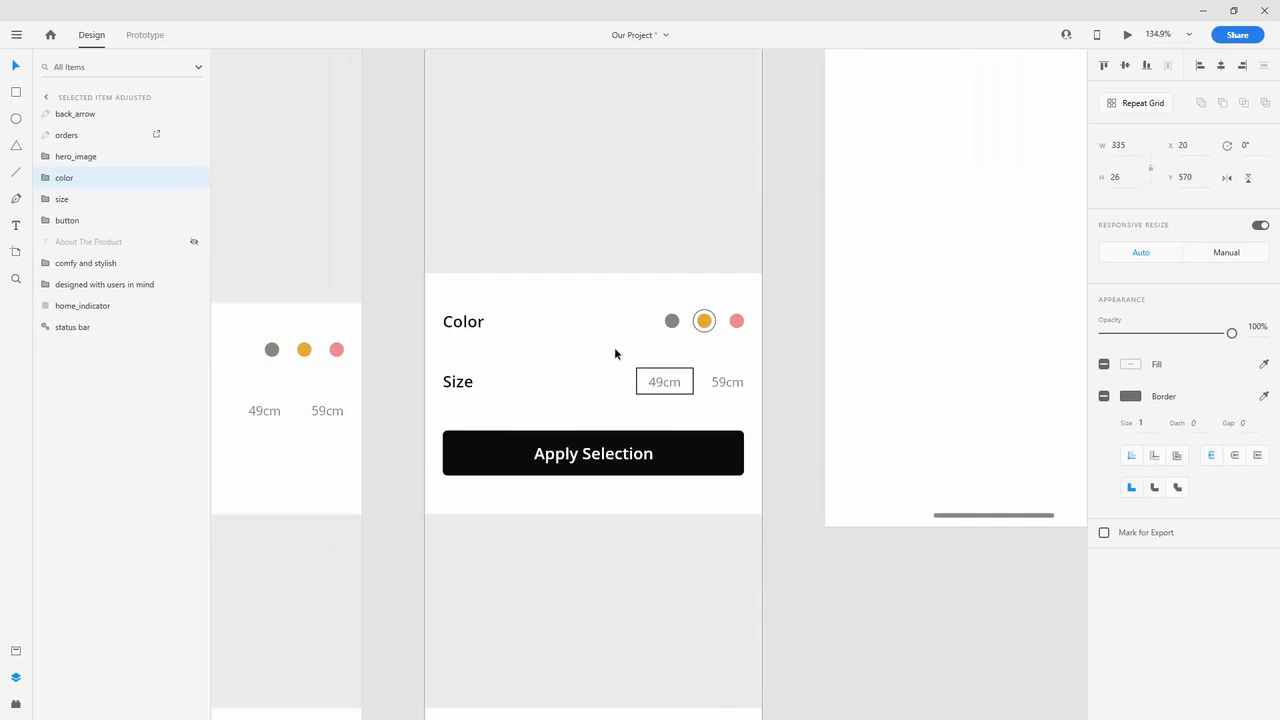
pyautogui.moveTo(390, 364); pyautogui.dragTo(651, 326)
pyautogui.scroll(2, 604, 304)
pyautogui.scroll(4, 604, 304)
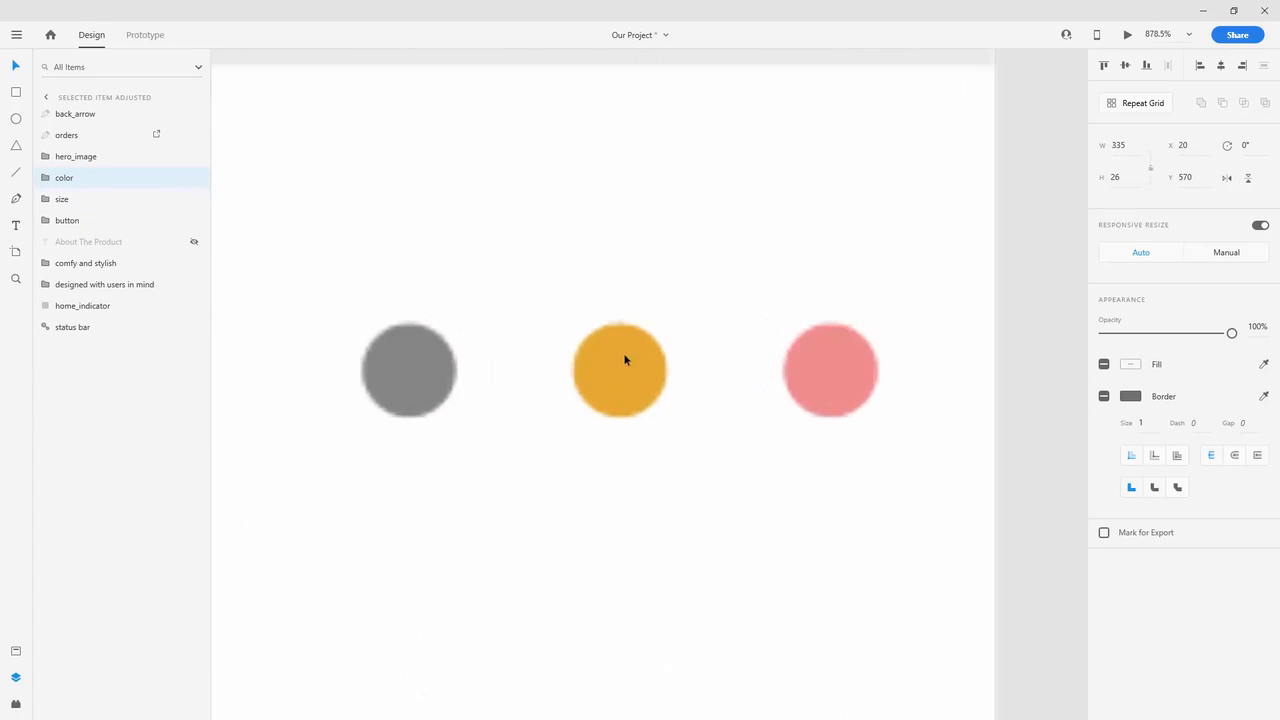
pyautogui.doubleClick(640, 394)
pyautogui.hotkey('ctrl', 'v')
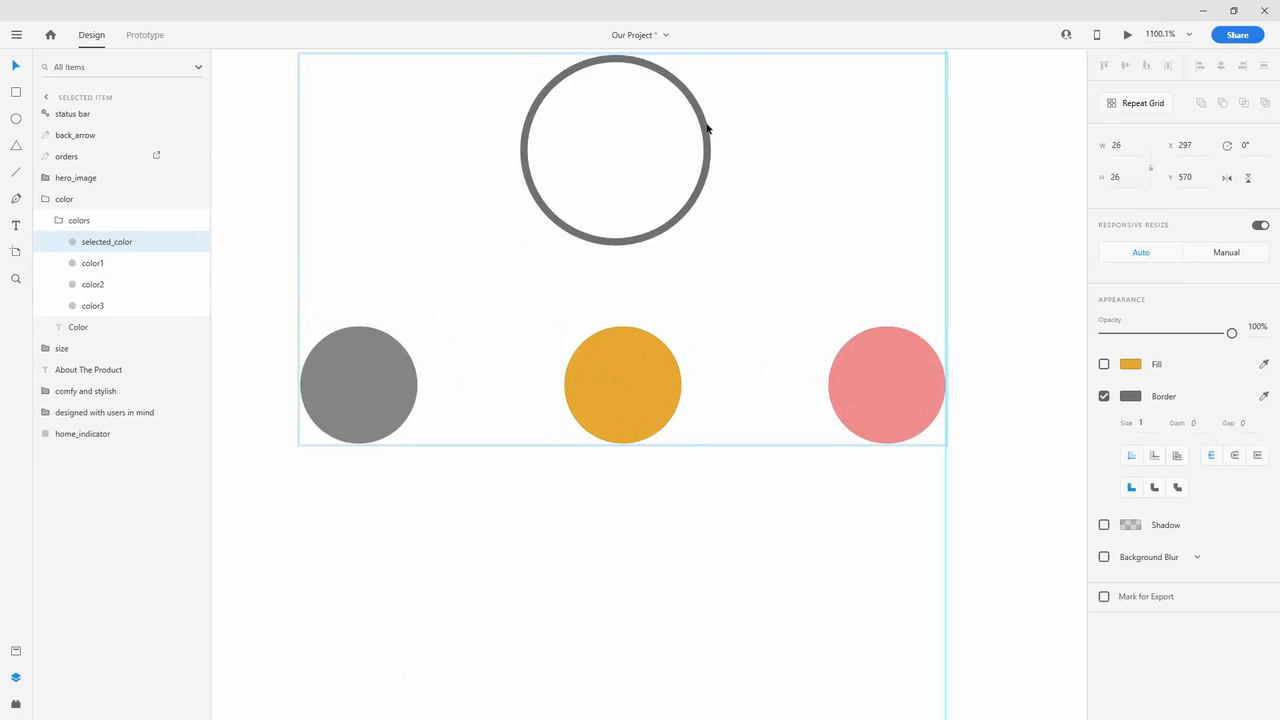
pyautogui.moveTo(711, 130); pyautogui.dragTo(688, 353)
# Step: Reorder selected_color between color1 and color2 in the Selected Item layers, hide it and collapse the color group
pyautogui.moveTo(120, 241); pyautogui.dragTo(114, 282)
pyautogui.click(193, 266)
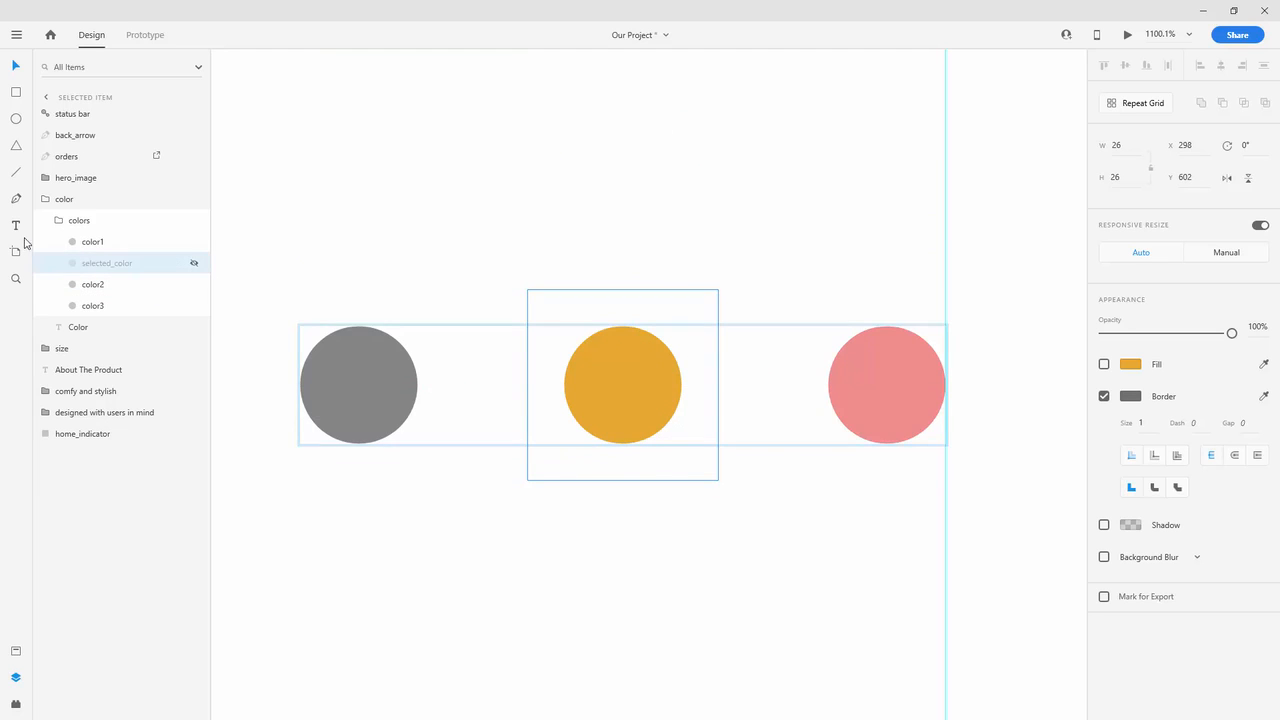
pyautogui.click(50, 214)
pyautogui.press('Escape')
# Step: Compare the Selected Item and Selected Item Adjusted artboards, review the remaining screens through Menu, and select the adjusted screen's hero_image
pyautogui.scroll(-6, 503, 247)
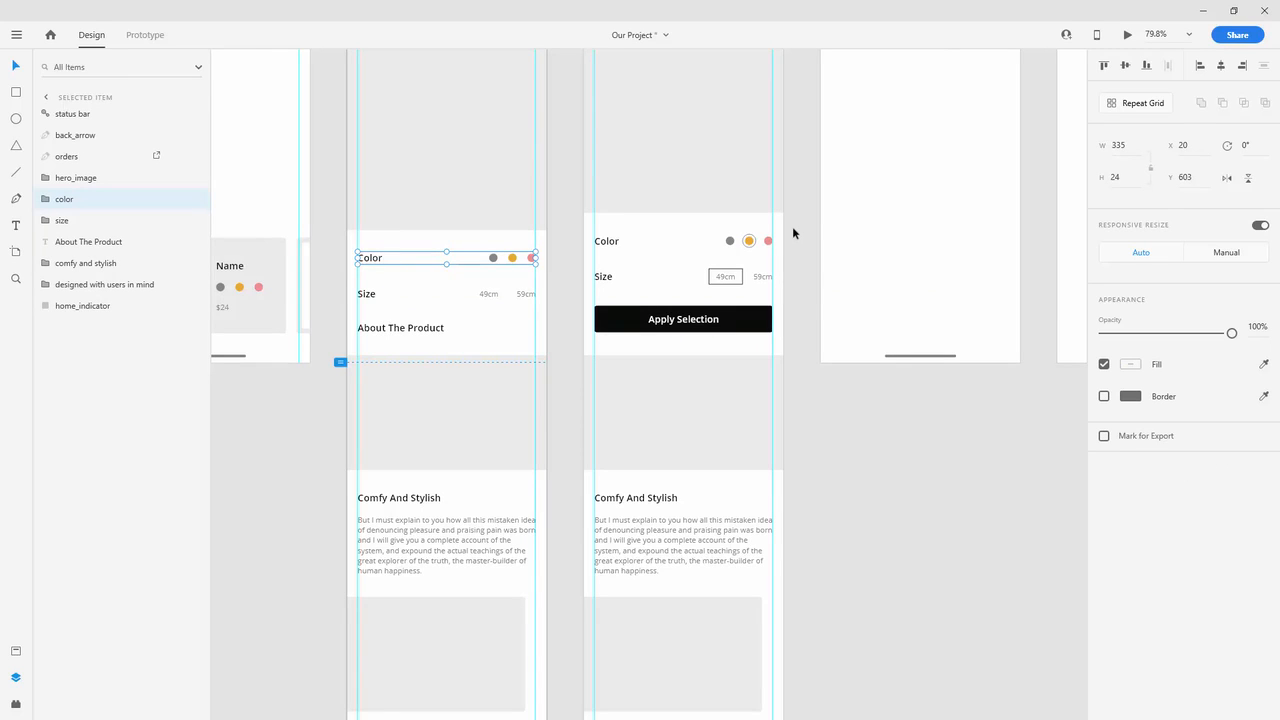
pyautogui.click(782, 256)
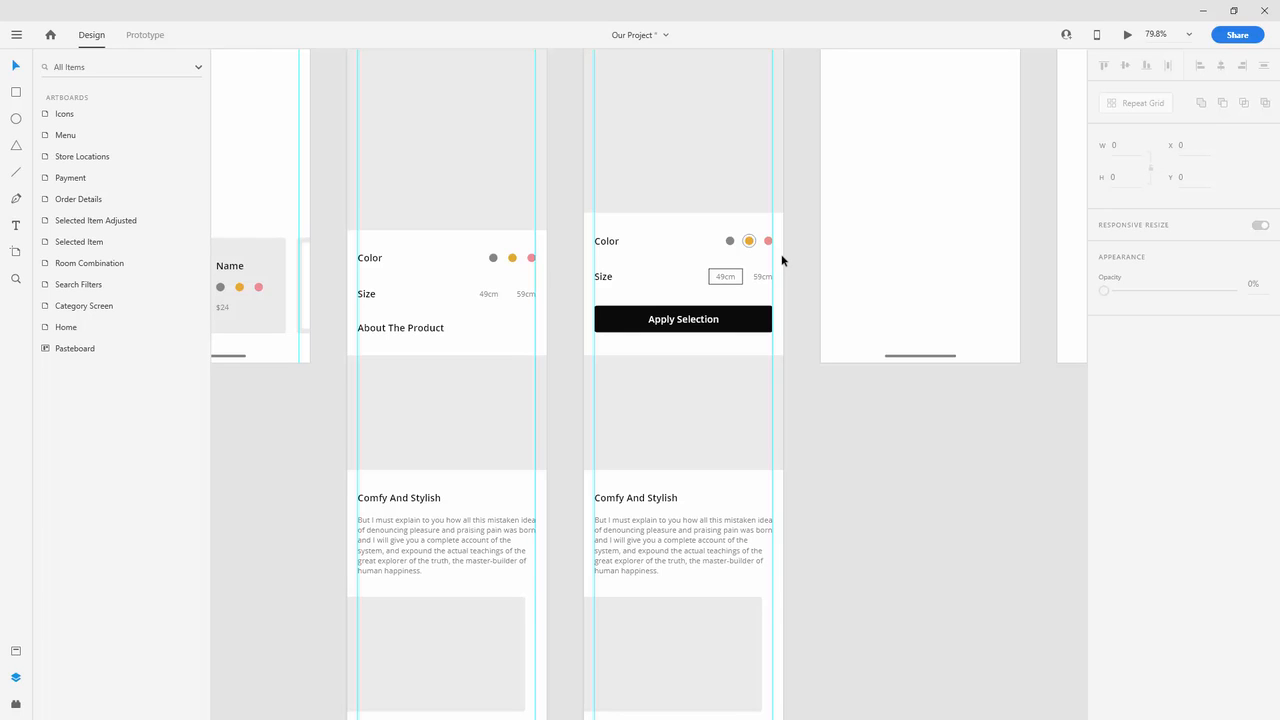
pyautogui.scroll(3, 781, 256)
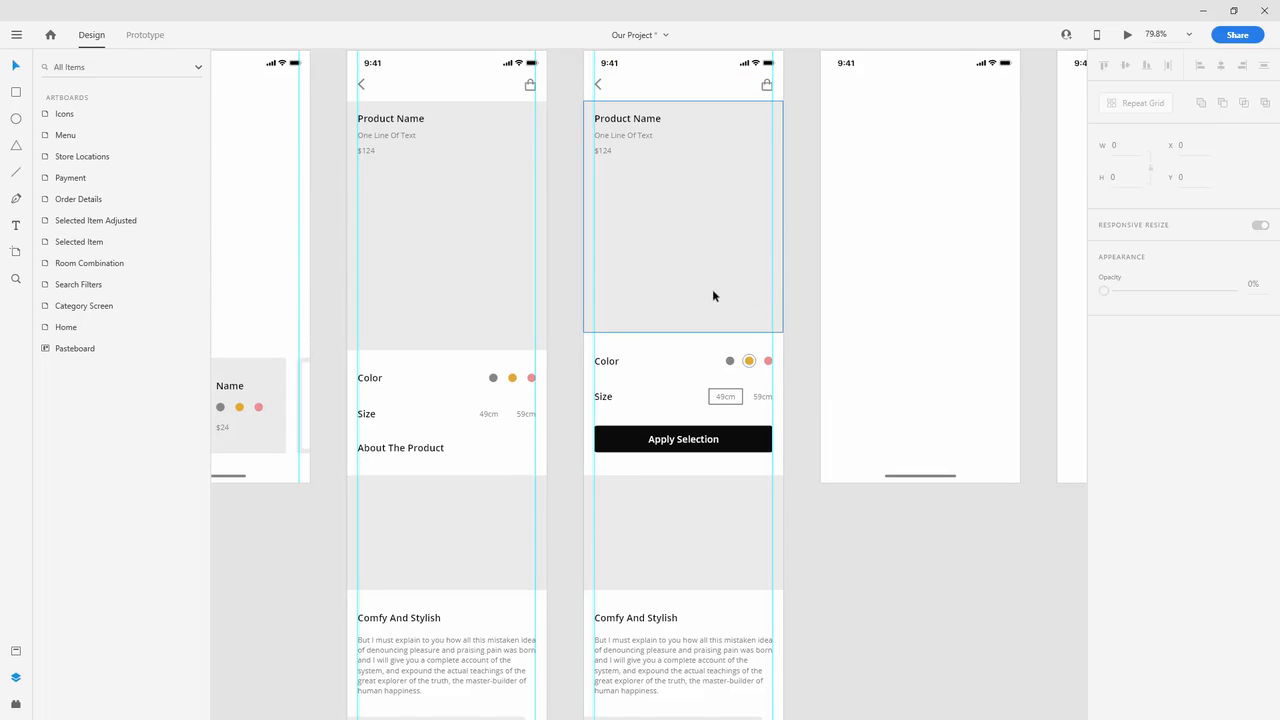
pyautogui.scroll(-5, 715, 295)
pyautogui.scroll(-1, 715, 295)
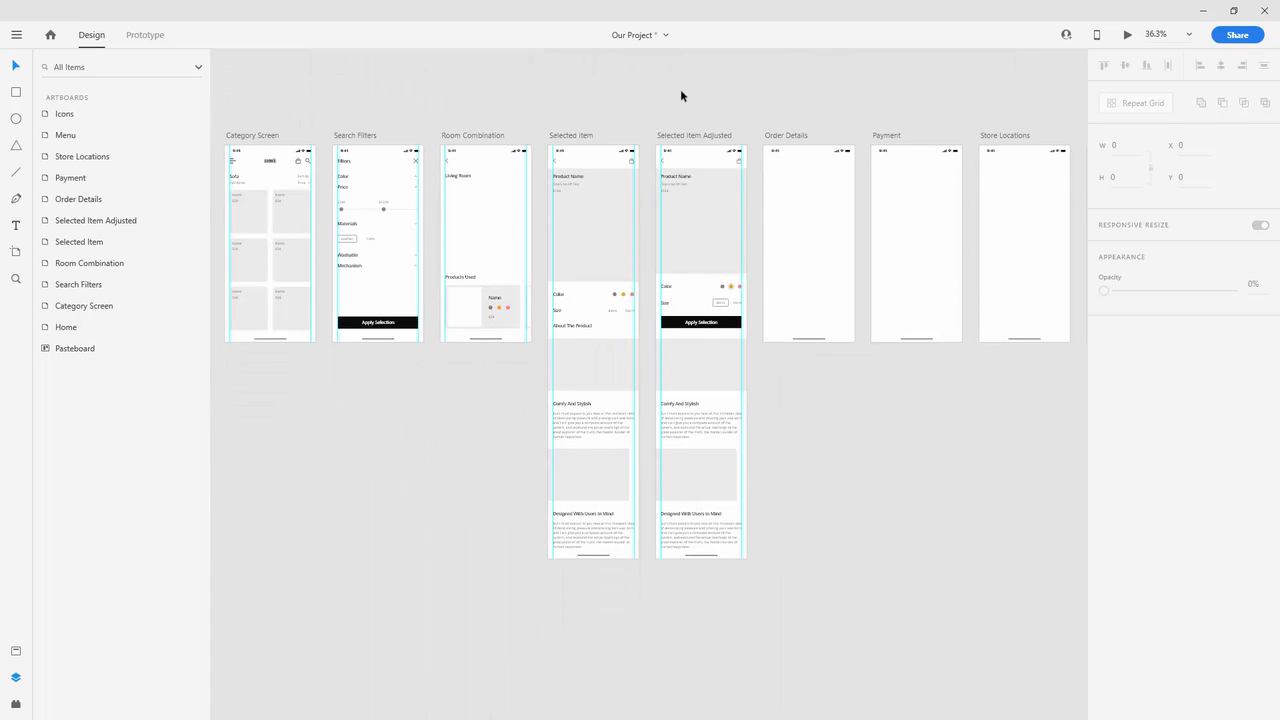
pyautogui.moveTo(900, 94); pyautogui.dragTo(738, 86)
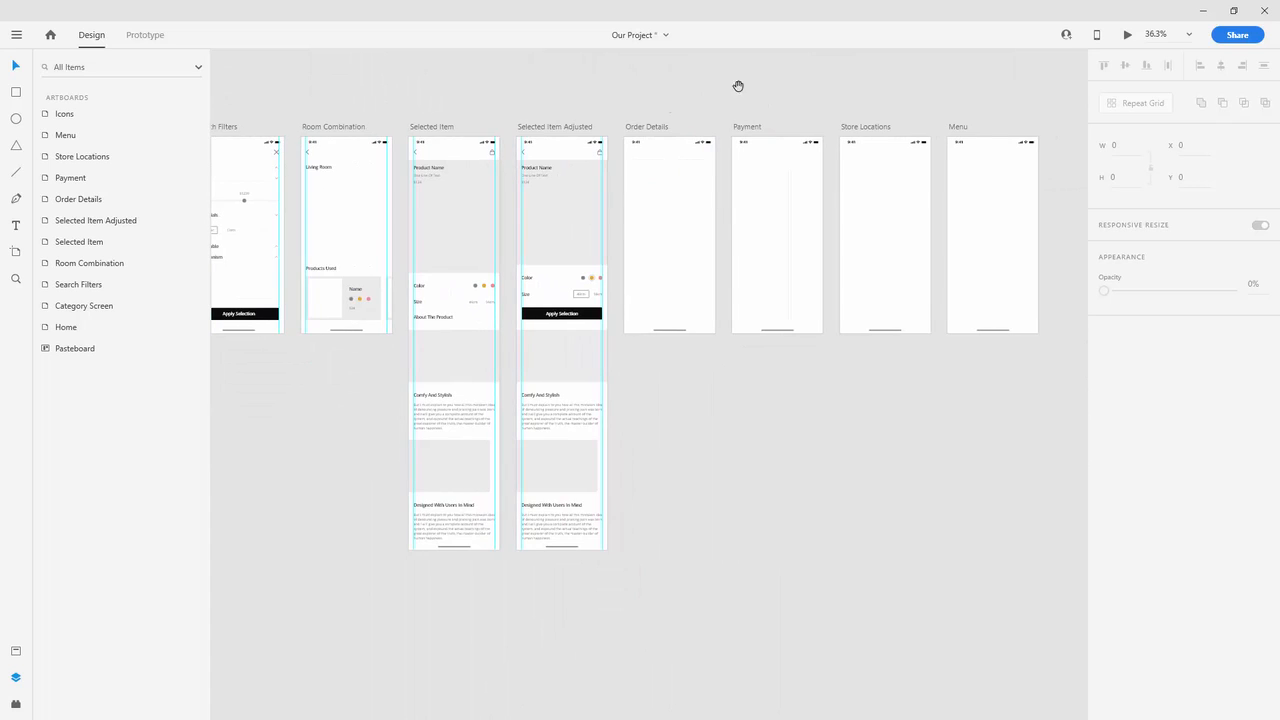
pyautogui.click(566, 258)
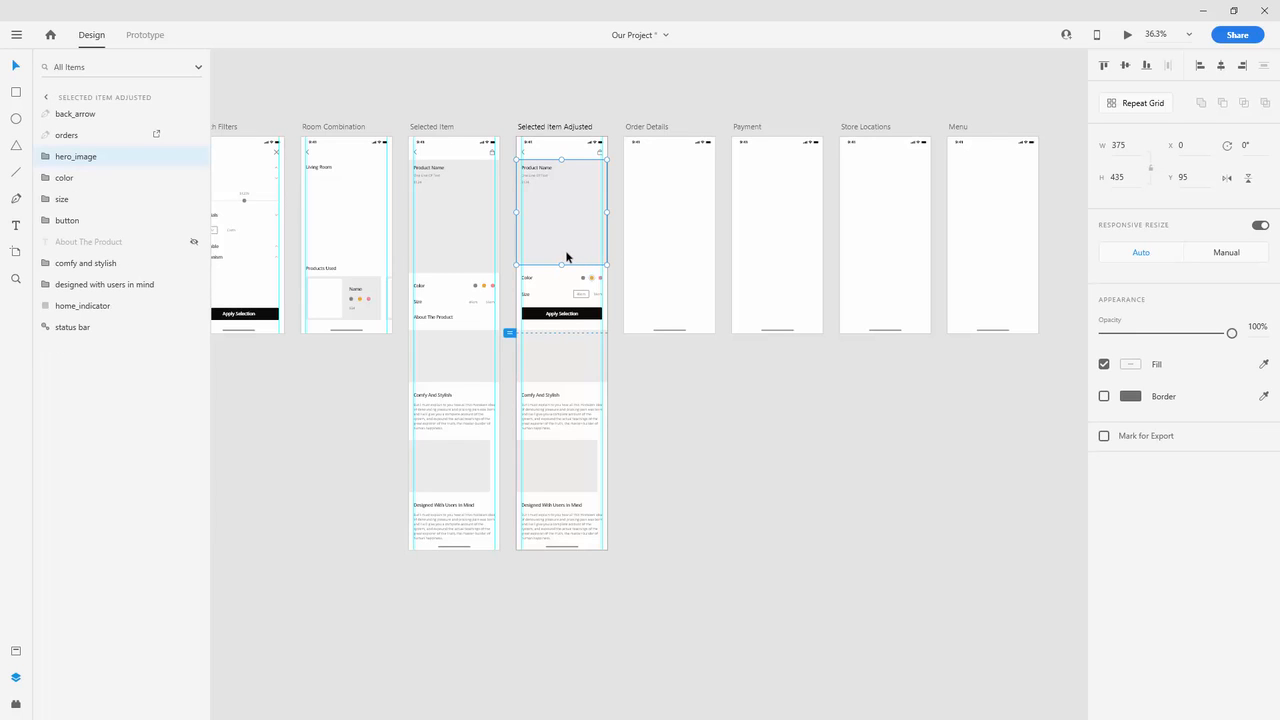